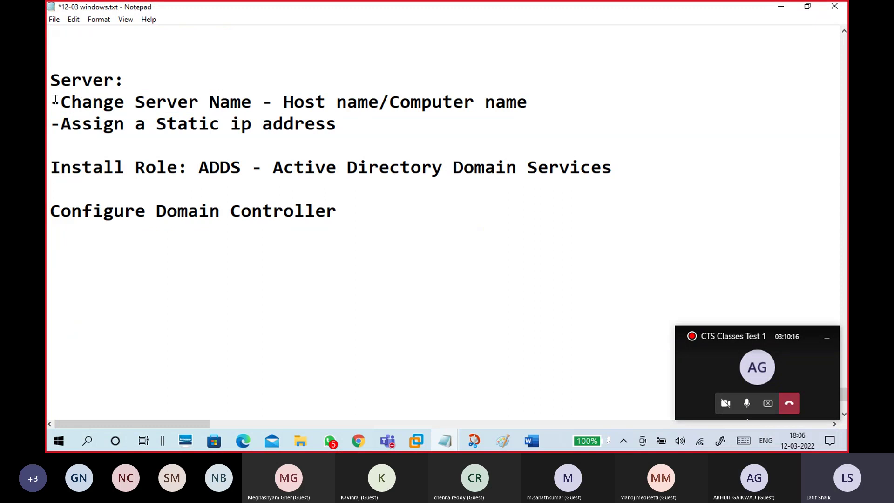
Step: Minimize the Notepad notes to reveal the CTS15-WINS1 guest desktop in VMware Workstation
{"action": "left_click", "coordinate": [782, 7]}
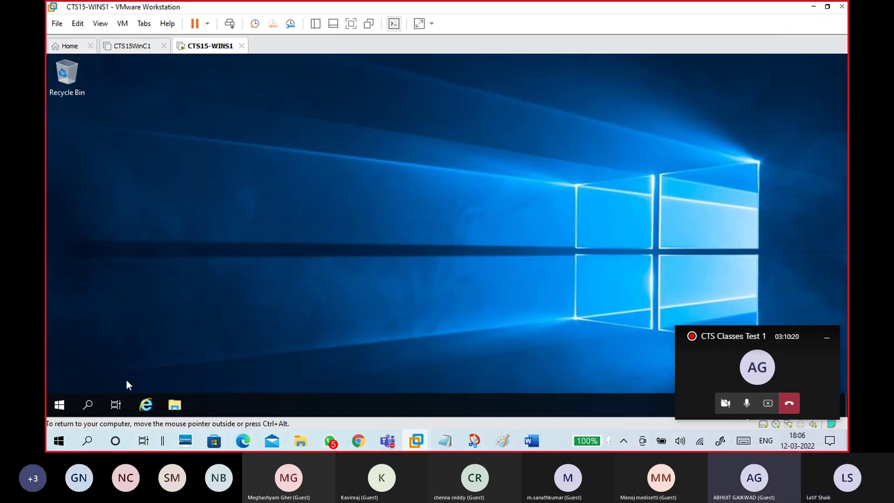
Step: Launch Server Manager on the guest and dismiss the Windows Admin Center notice
{"action": "left_click", "coordinate": [59, 404]}
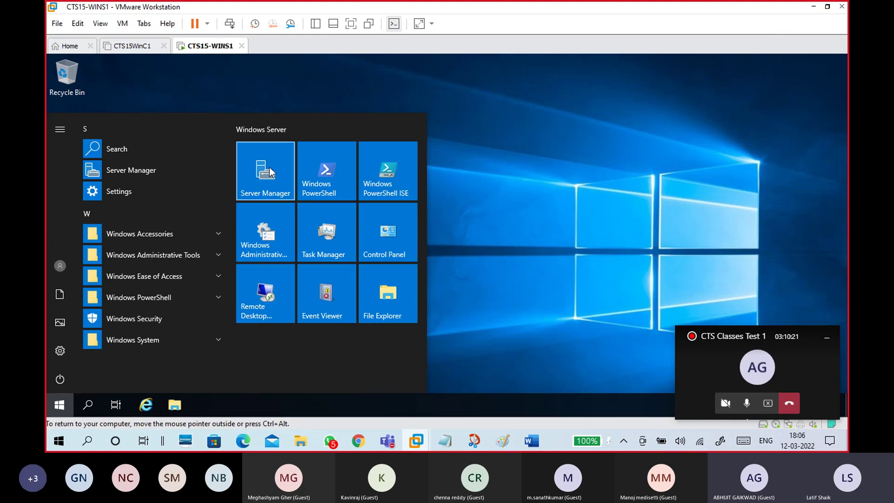
{"action": "left_click", "coordinate": [269, 177]}
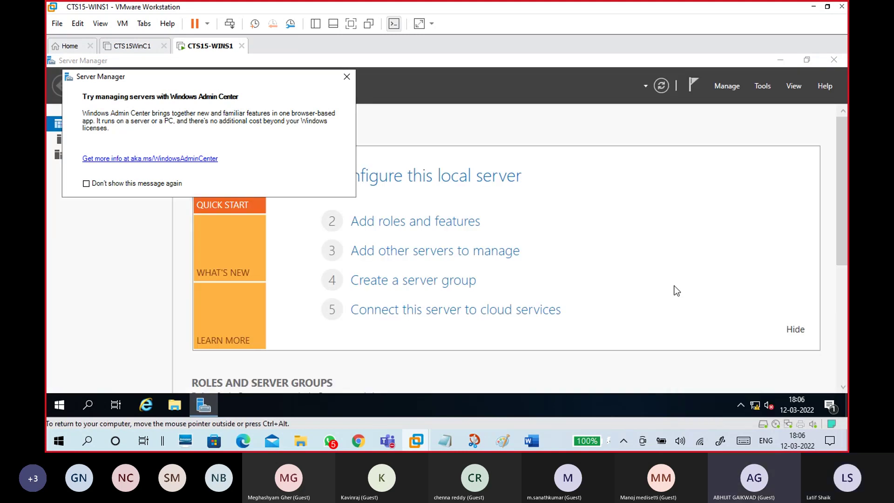
{"action": "left_click", "coordinate": [346, 80]}
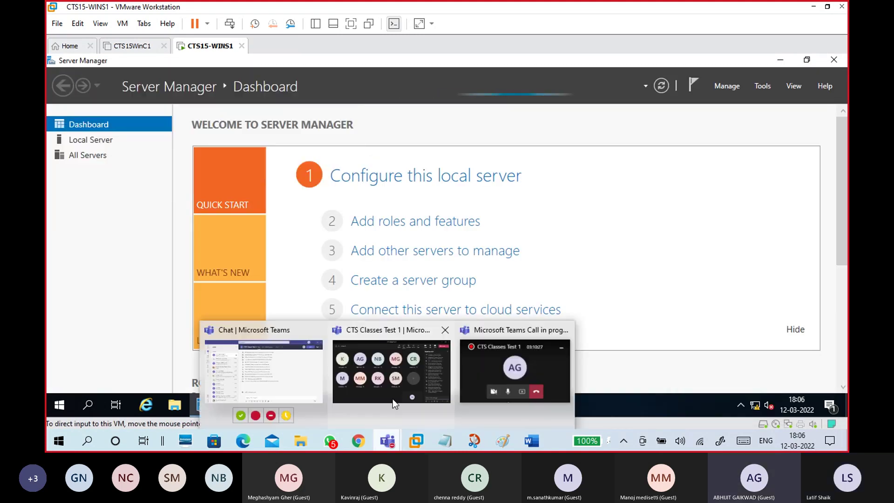
Step: Open Server Manager's Local Server page, then bring the 12-03 windows.txt notes forward
{"action": "left_click", "coordinate": [390, 397]}
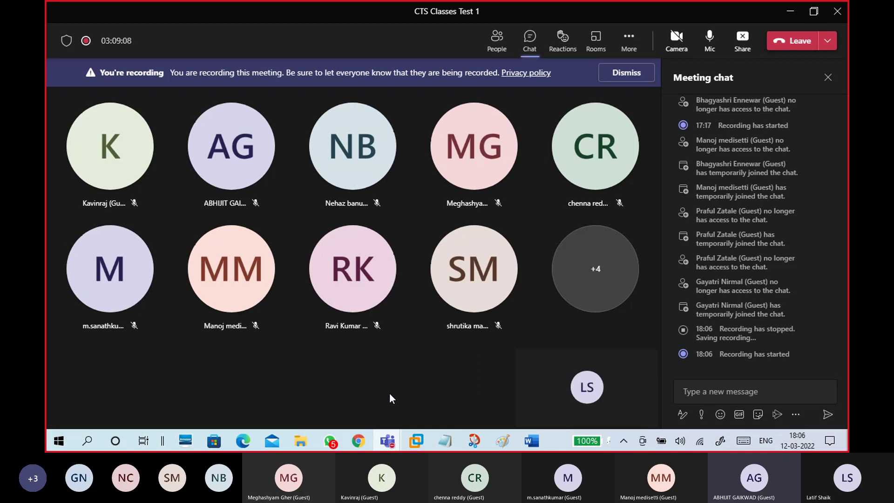
{"action": "left_click", "coordinate": [790, 11]}
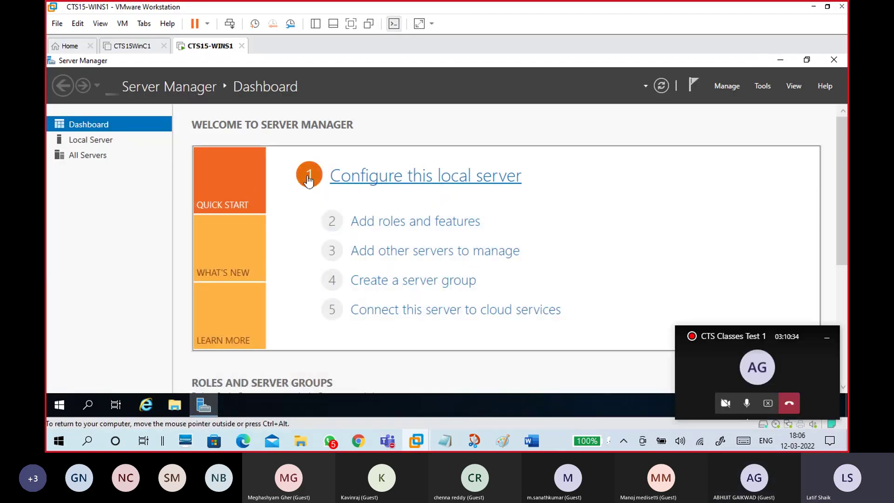
{"action": "left_click", "coordinate": [139, 143]}
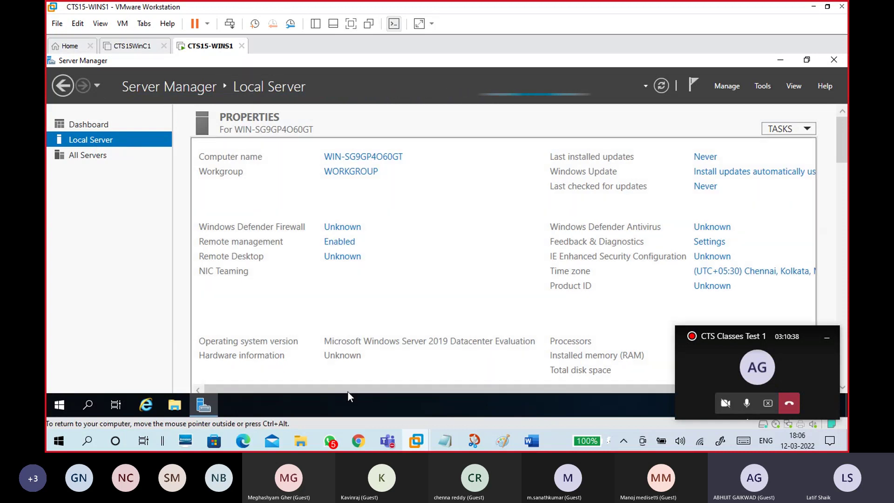
{"action": "mouse_move", "coordinate": [447, 439]}
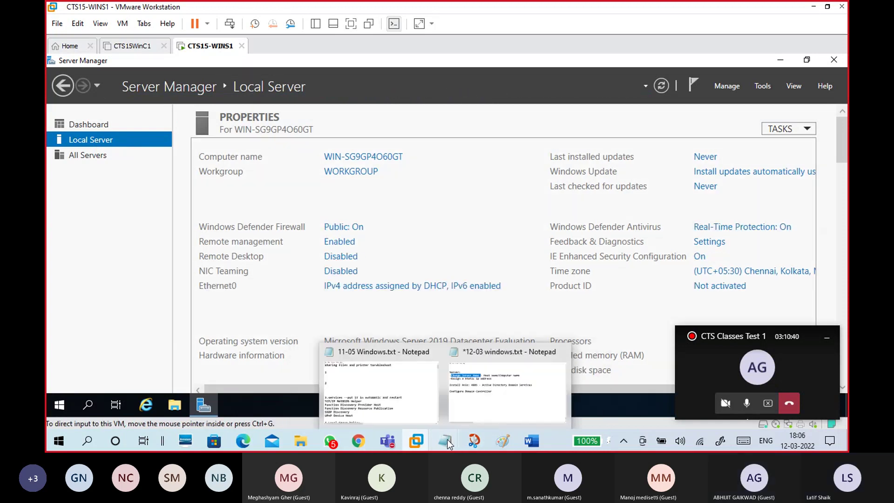
{"action": "left_click", "coordinate": [487, 411]}
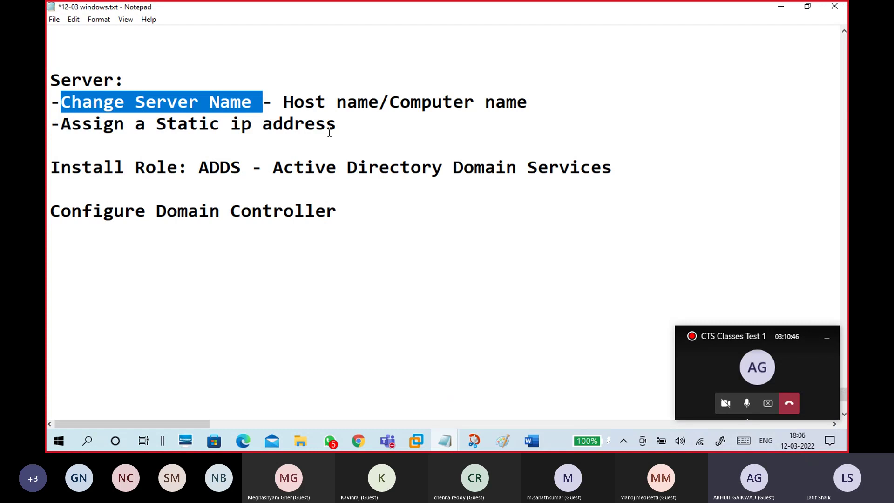
Step: Write WINS1 on a new line below the host name entry, then minimize Notepad
{"action": "left_click", "coordinate": [524, 105]}
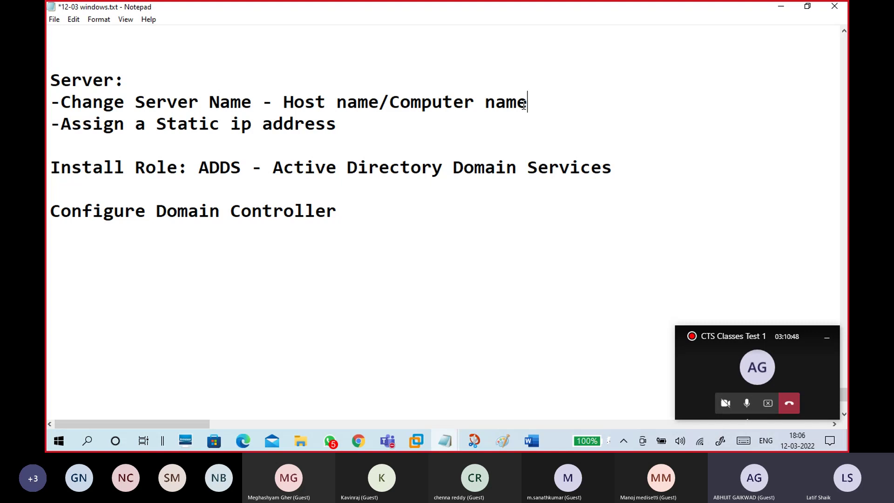
{"action": "key", "text": "Return"}
{"action": "key", "text": "Return"}
{"action": "key", "text": "Return"}
{"action": "key", "text": "Up"}
{"action": "key", "text": "Up"}
{"action": "key", "text": "Return"}
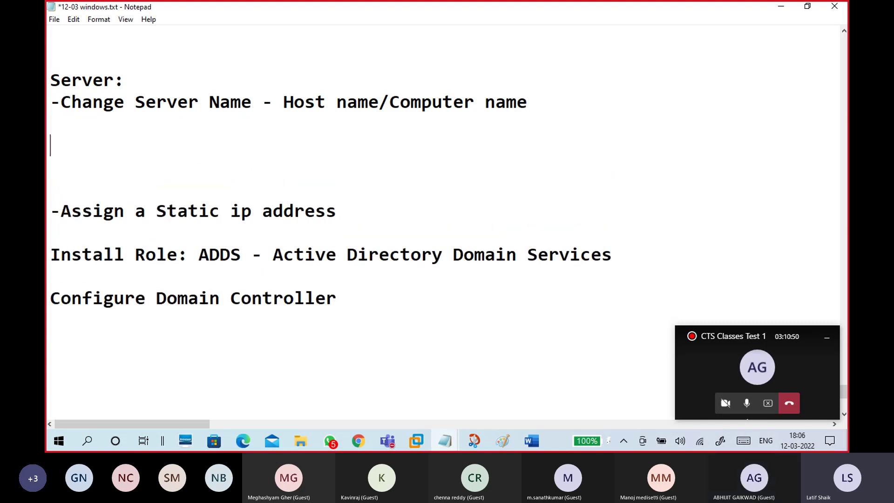
{"action": "type", "text": "wins1"}
{"action": "key", "text": "BackSpace"}
{"action": "key", "text": "BackSpace"}
{"action": "key", "text": "BackSpace"}
{"action": "key", "text": "BackSpace"}
{"action": "key", "text": "BackSpace"}
{"action": "type", "text": "WINS1"}
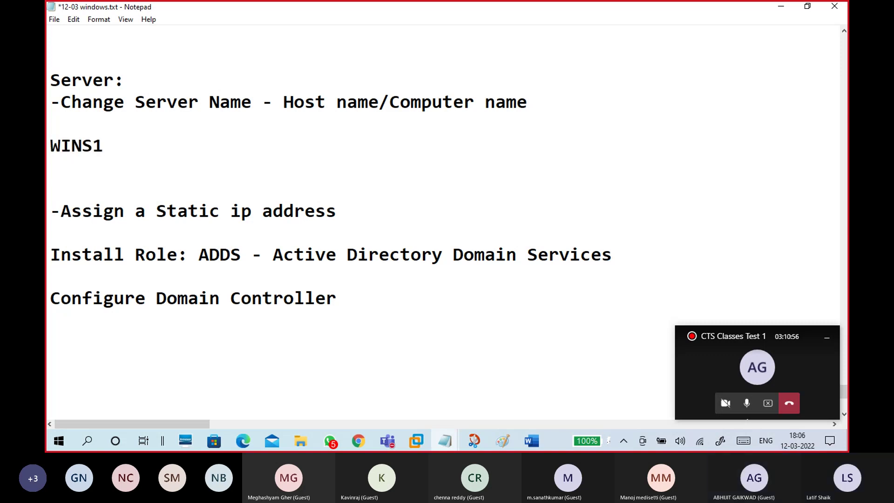
{"action": "left_click", "coordinate": [49, 152]}
{"action": "left_click", "coordinate": [780, 7]}
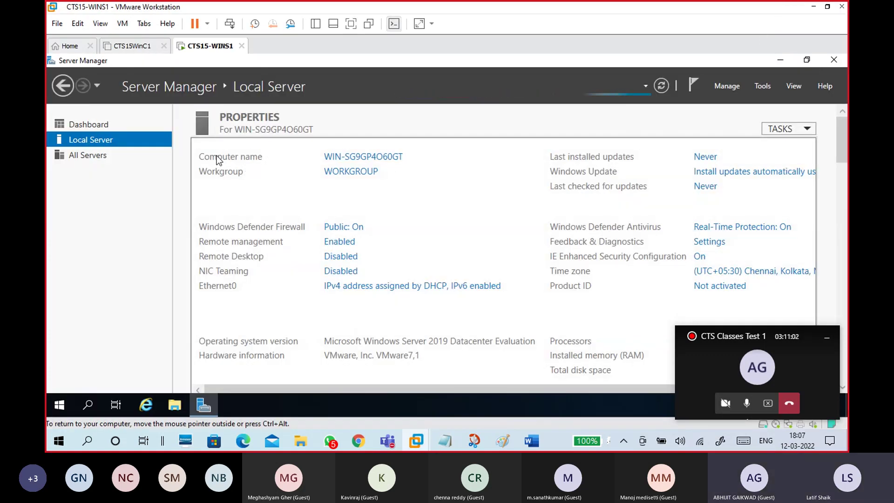
Step: Open System Properties and the rename dialog, try typing a name, then cancel it
{"action": "left_click", "coordinate": [388, 156]}
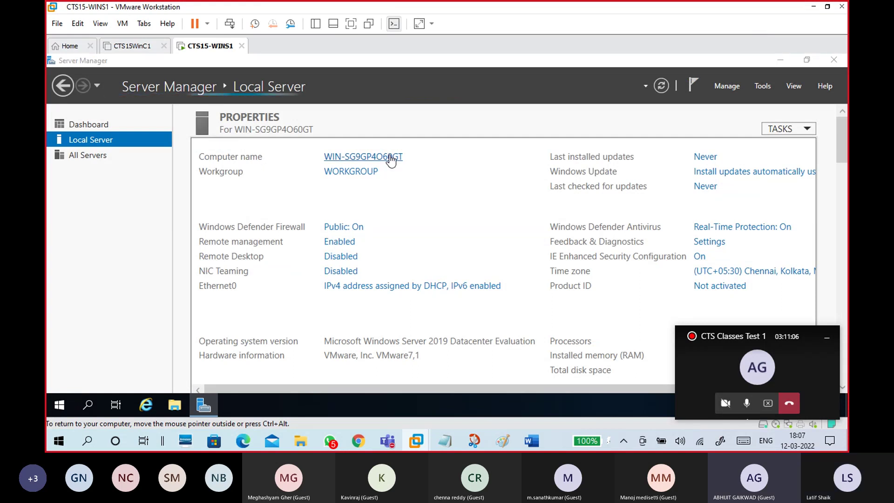
{"action": "left_click_drag", "start_coordinate": [255, 113], "coordinate": [426, 84]}
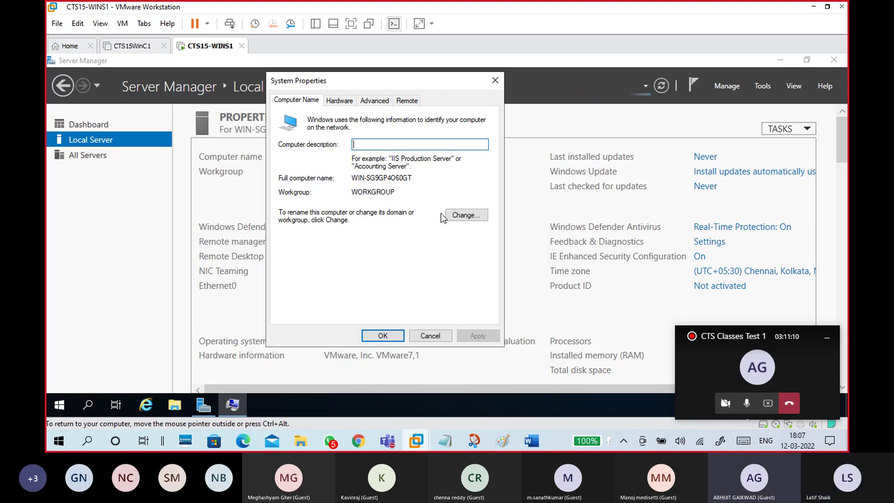
{"action": "left_click", "coordinate": [466, 214]}
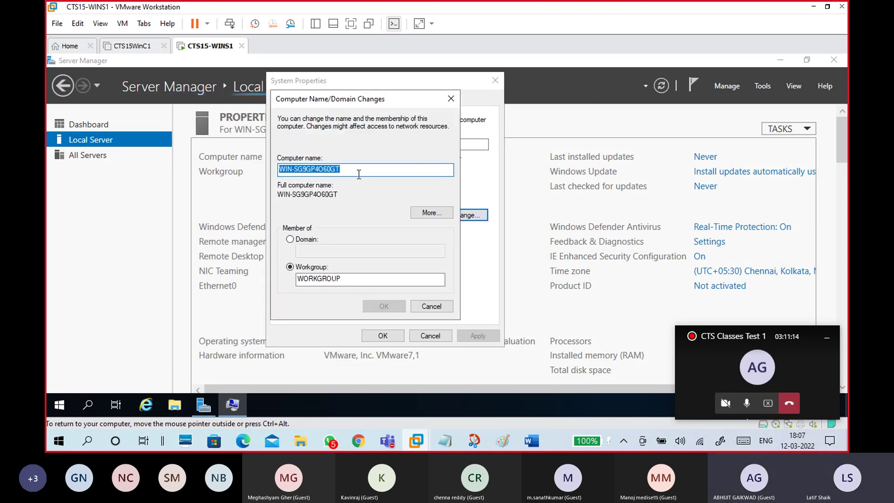
{"action": "type", "text": "win"}
{"action": "key", "text": "BackSpace"}
{"action": "key", "text": "BackSpace"}
{"action": "key", "text": "BackSpace"}
{"action": "type", "text": "WIN"}
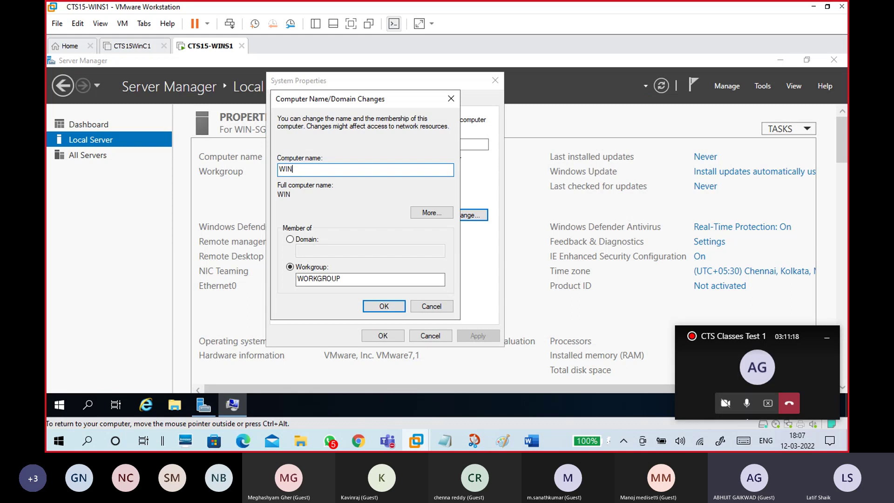
{"action": "left_click", "coordinate": [425, 307]}
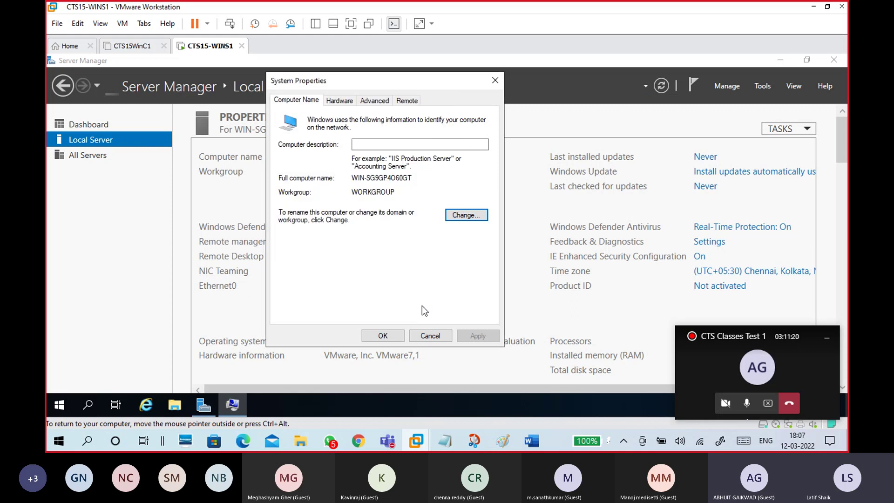
Step: Reopen the rename dialog and replace the current computer name with WINS1
{"action": "left_click_drag", "start_coordinate": [355, 179], "coordinate": [424, 184]}
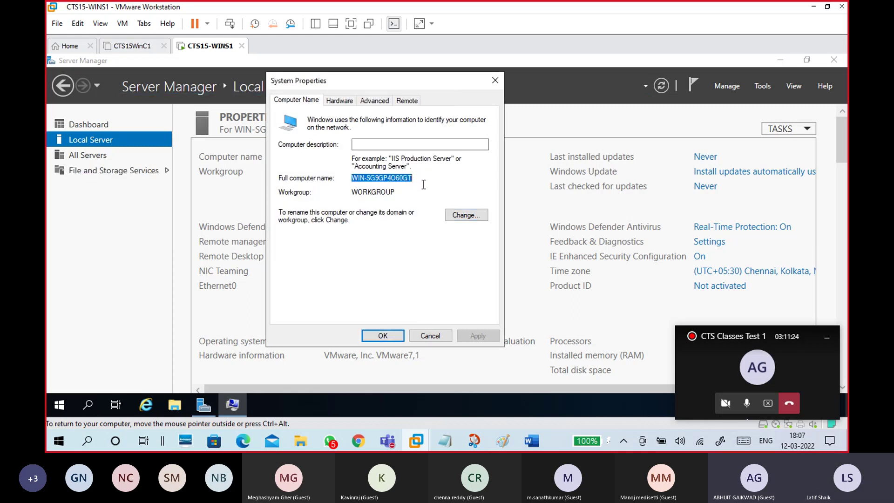
{"action": "left_click", "coordinate": [423, 189]}
{"action": "left_click", "coordinate": [457, 214]}
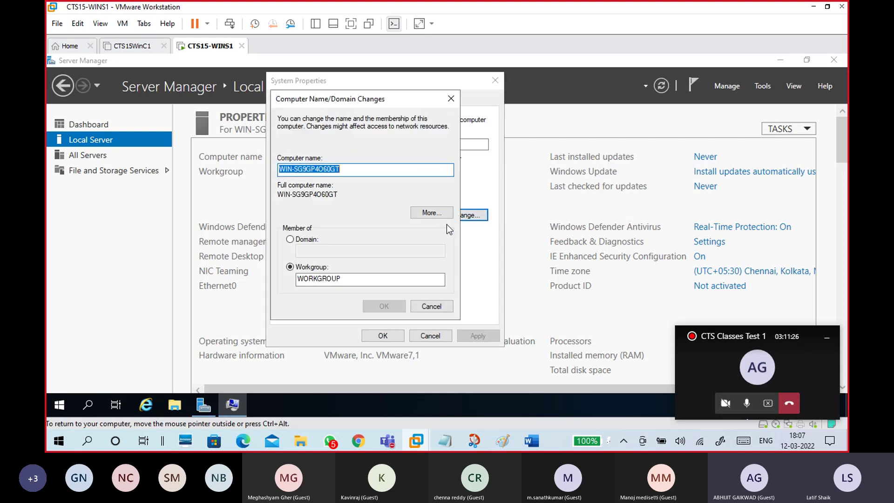
{"action": "left_click", "coordinate": [353, 170]}
{"action": "left_click_drag", "start_coordinate": [353, 169], "coordinate": [261, 171]}
{"action": "type", "text": "WINS1"}
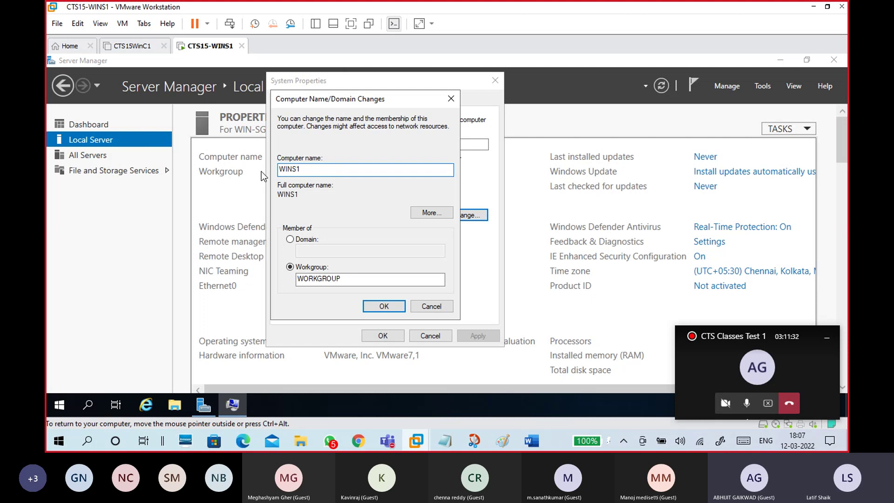
{"action": "double_click", "coordinate": [307, 172]}
{"action": "left_click", "coordinate": [306, 174]}
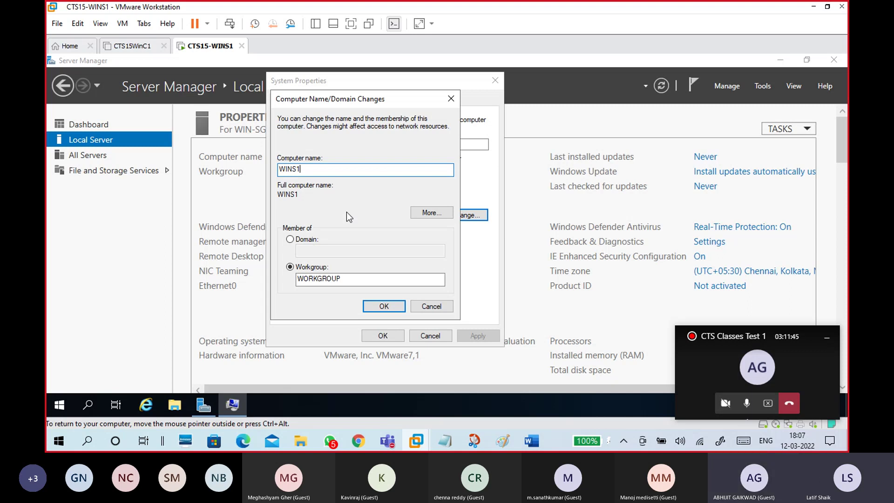
Step: Try prefixed variants such as LON-, NYC and NJ- before WINS1, then remove them
{"action": "left_click", "coordinate": [281, 170]}
{"action": "type", "text": "loN"}
{"action": "key", "text": "BackSpace"}
{"action": "key", "text": "BackSpace"}
{"action": "key", "text": "BackSpace"}
{"action": "type", "text": "lon"}
{"action": "key", "text": "BackSpace"}
{"action": "key", "text": "BackSpace"}
{"action": "key", "text": "BackSpace"}
{"action": "type", "text": "LON-"}
{"action": "key", "text": "BackSpace"}
{"action": "key", "text": "BackSpace"}
{"action": "key", "text": "BackSpace"}
{"action": "type", "text": "IN"}
{"action": "key", "text": "BackSpace"}
{"action": "key", "text": "BackSpace"}
{"action": "type", "text": "NYC"}
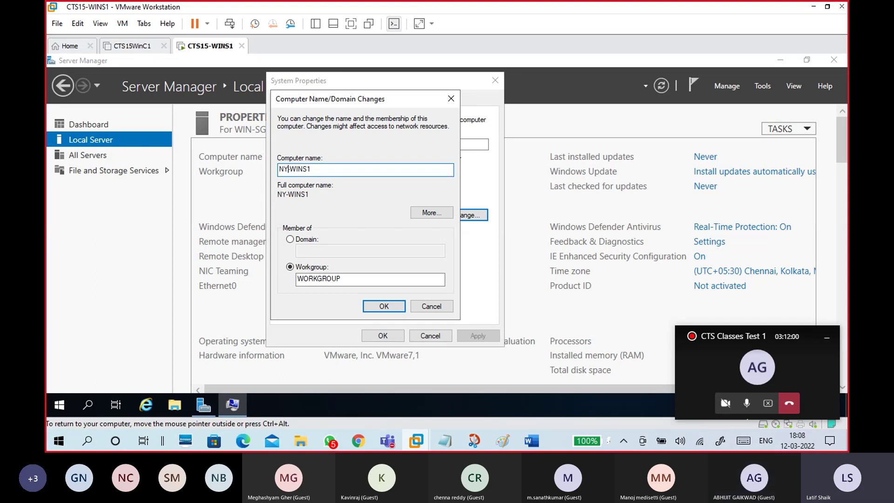
{"action": "key", "text": "BackSpace"}
{"action": "key", "text": "BackSpace"}
{"action": "type", "text": "J"}
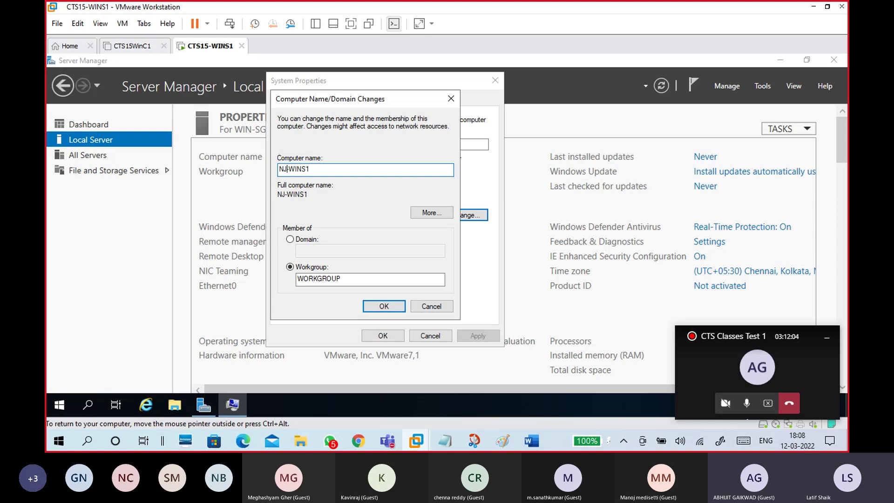
{"action": "key", "text": "BackSpace"}
{"action": "key", "text": "BackSpace"}
{"action": "key", "text": "Delete"}
Step: Cancel the rename and close System Properties, leaving WIN-SG9GP4O60GT unchanged
{"action": "double_click", "coordinate": [320, 171]}
{"action": "left_click", "coordinate": [317, 171]}
{"action": "left_click_drag", "start_coordinate": [314, 170], "coordinate": [271, 169]}
{"action": "left_click", "coordinate": [325, 172]}
{"action": "left_click", "coordinate": [431, 306]}
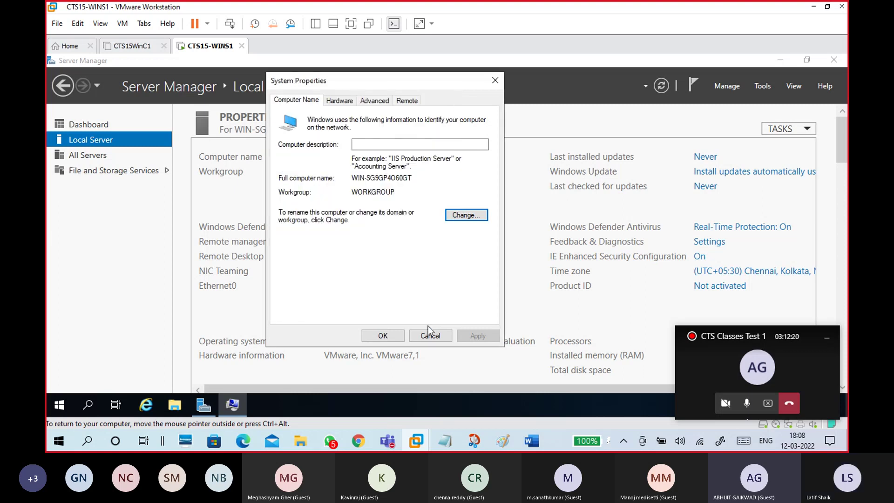
{"action": "left_click", "coordinate": [430, 332]}
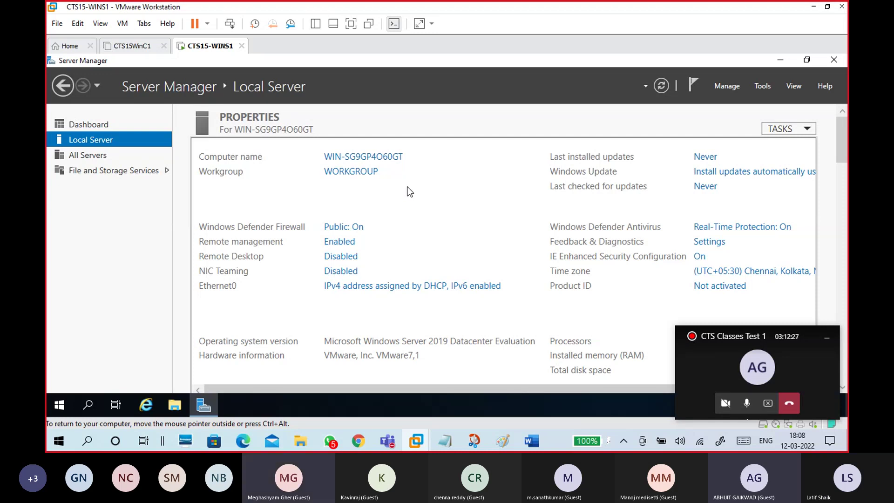
Step: Rename the guest computer to WINS1 through System Properties
{"action": "left_click", "coordinate": [394, 163]}
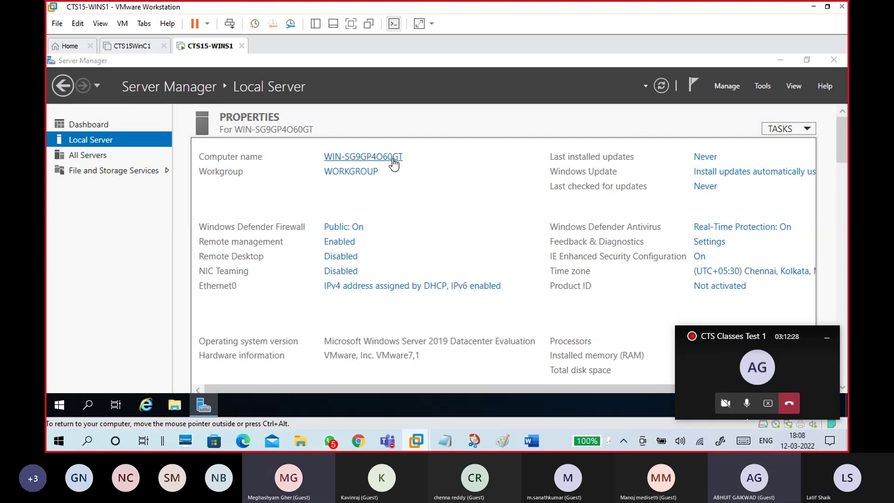
{"action": "left_click_drag", "start_coordinate": [281, 123], "coordinate": [385, 94]}
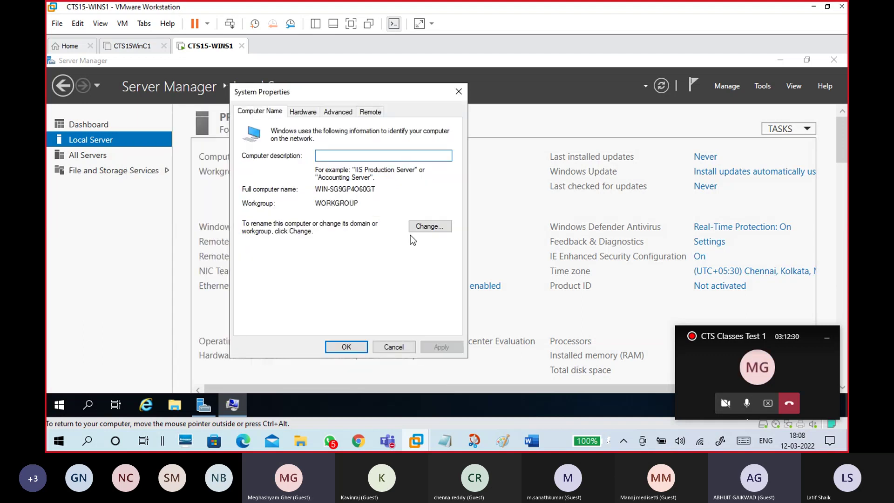
{"action": "left_click", "coordinate": [419, 225]}
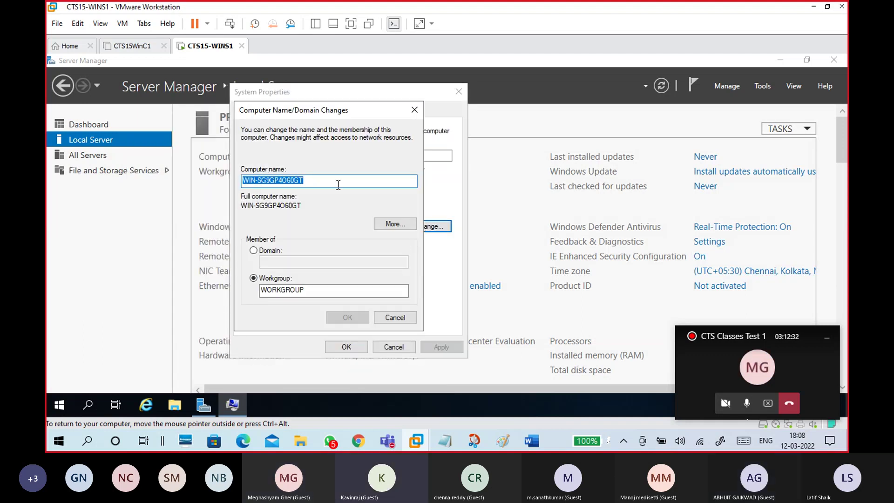
{"action": "type", "text": "WINS1"}
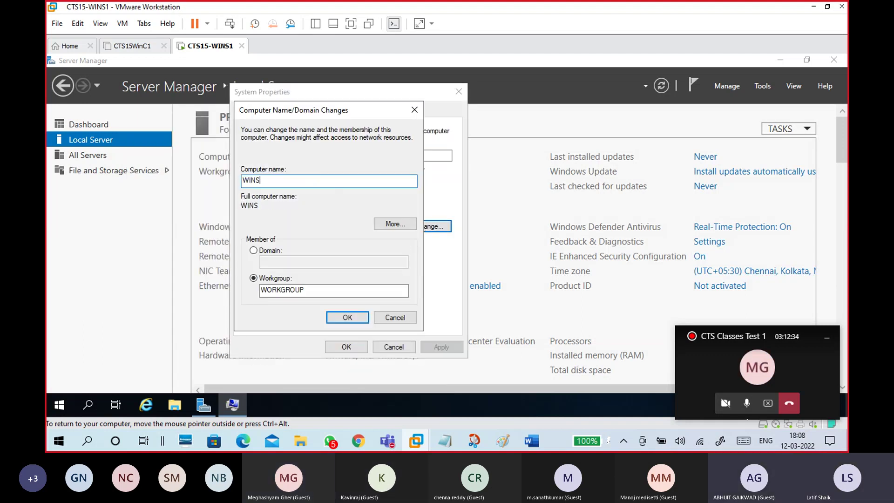
{"action": "left_click", "coordinate": [355, 318]}
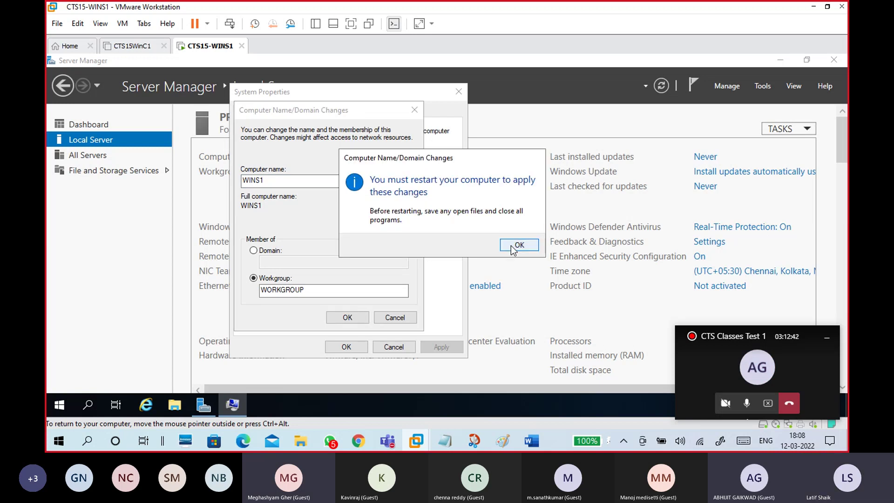
Step: Acknowledge the restart notice, close System Properties and restart the server now
{"action": "left_click", "coordinate": [504, 243]}
{"action": "left_click", "coordinate": [349, 345]}
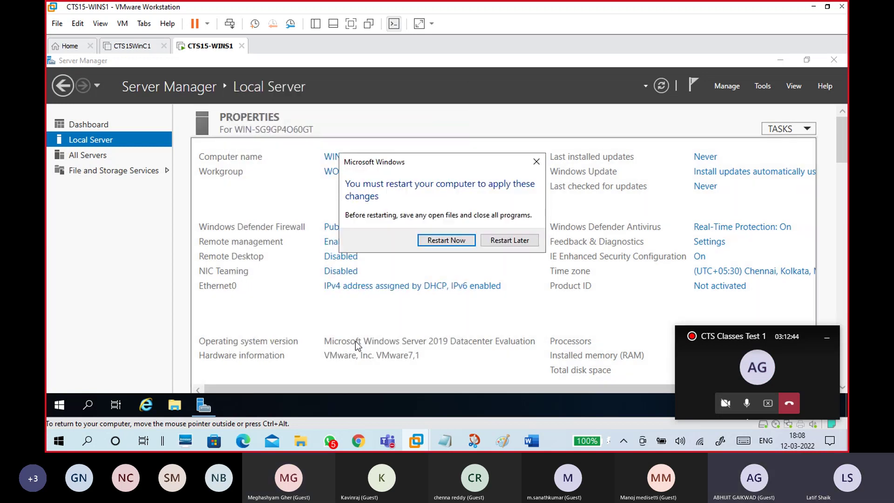
{"action": "left_click", "coordinate": [444, 241]}
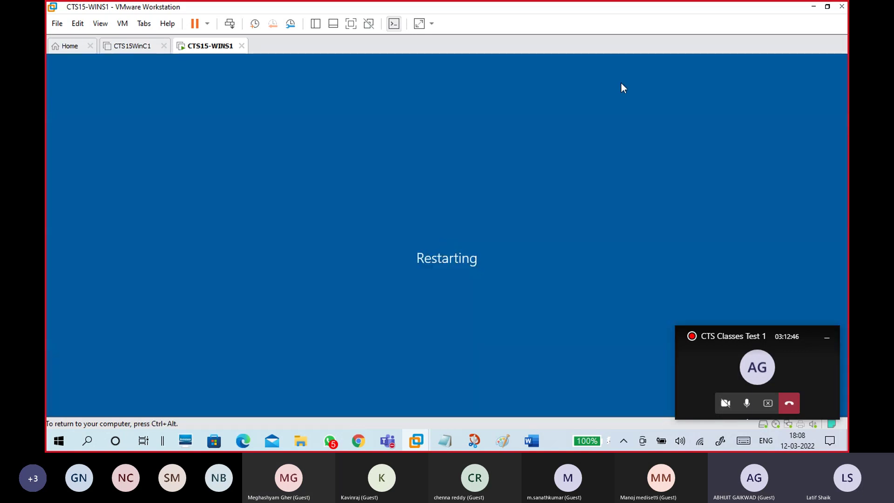
{"action": "left_click", "coordinate": [815, 6]}
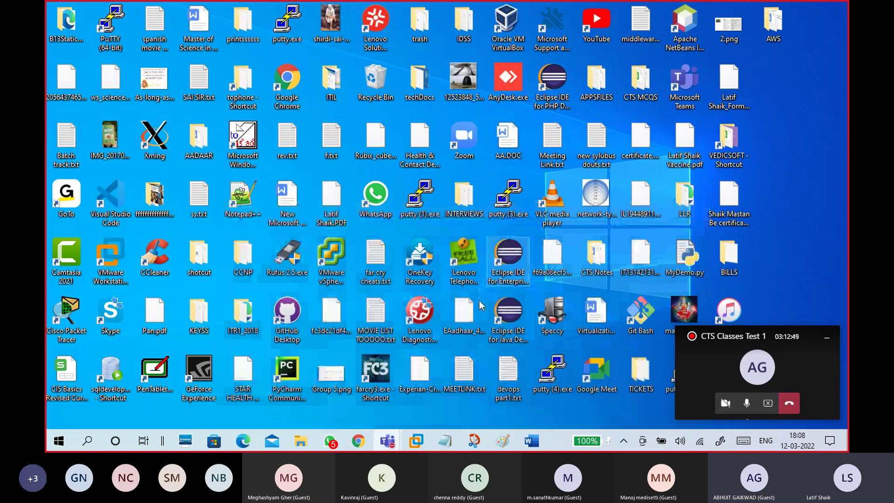
{"action": "left_click", "coordinate": [416, 440]}
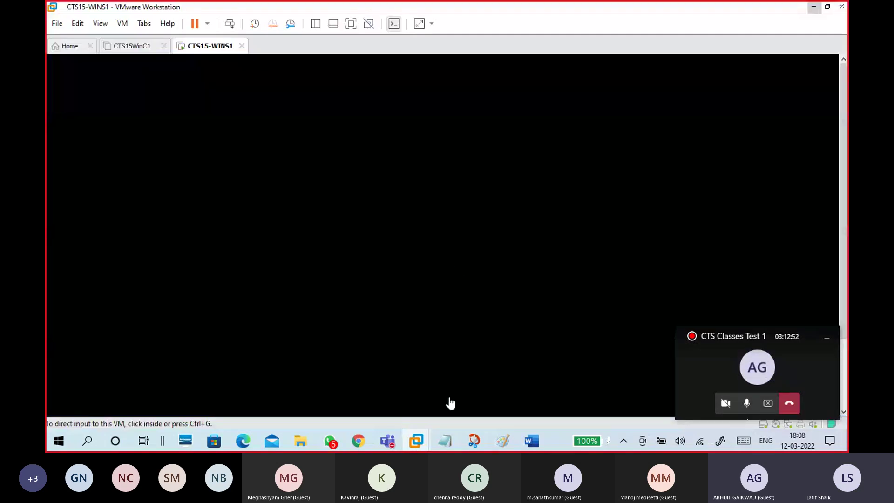
Step: In 12-03 windows.txt, insert blank lines below the '-Assign a Static ip address' step
{"action": "mouse_move", "coordinate": [447, 441]}
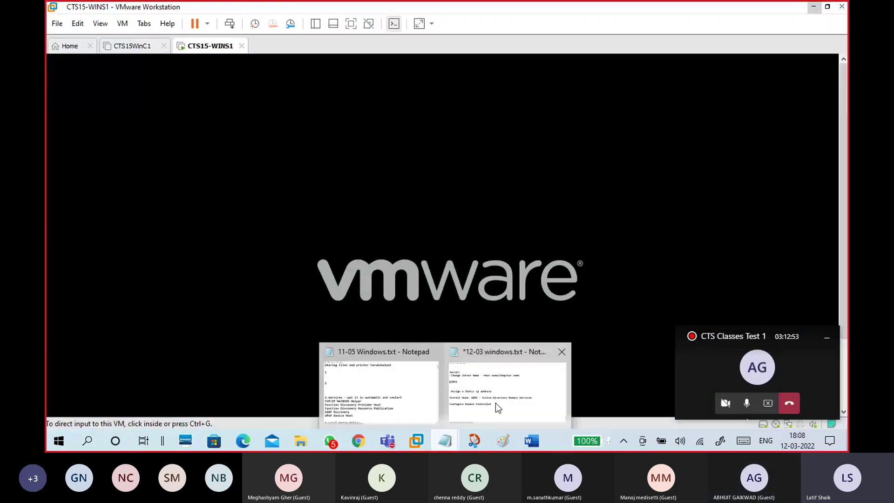
{"action": "left_click", "coordinate": [495, 403]}
{"action": "left_click", "coordinate": [178, 222]}
{"action": "left_click", "coordinate": [364, 216]}
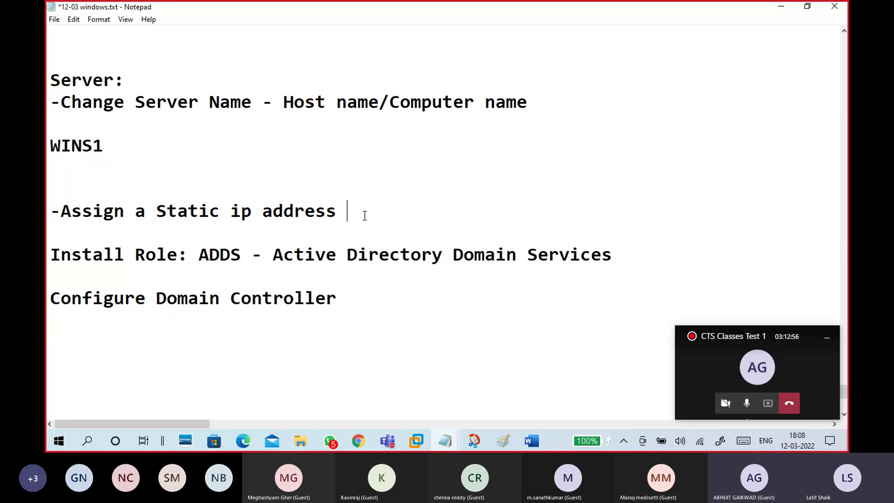
{"action": "key", "text": "Return"}
{"action": "key", "text": "Return"}
{"action": "key", "text": "Return"}
{"action": "key", "text": "Return"}
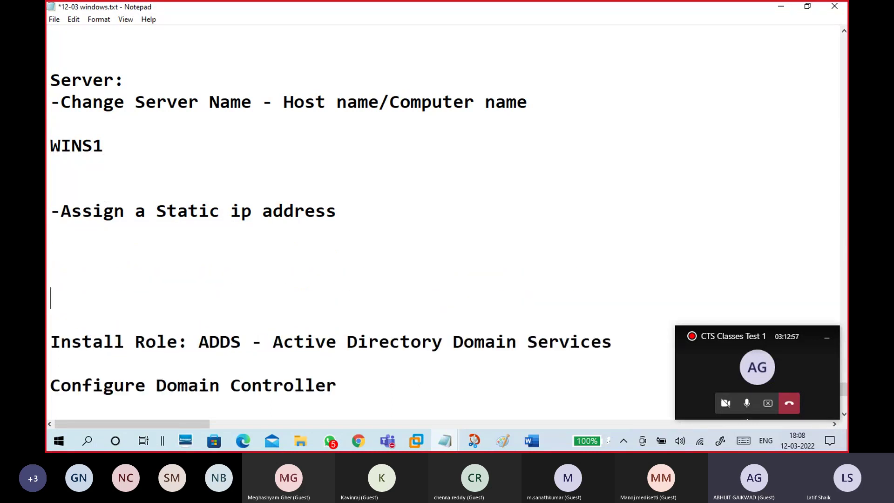
{"action": "key", "text": "Return"}
{"action": "key", "text": "Return"}
{"action": "key", "text": "Up"}
{"action": "key", "text": "Up"}
{"action": "key", "text": "Up"}
{"action": "key", "text": "Up"}
{"action": "key", "text": "Up"}
{"action": "scroll", "coordinate": [326, 211], "scroll_direction": "down", "scroll_amount": 2}
{"action": "left_click", "coordinate": [168, 114]}
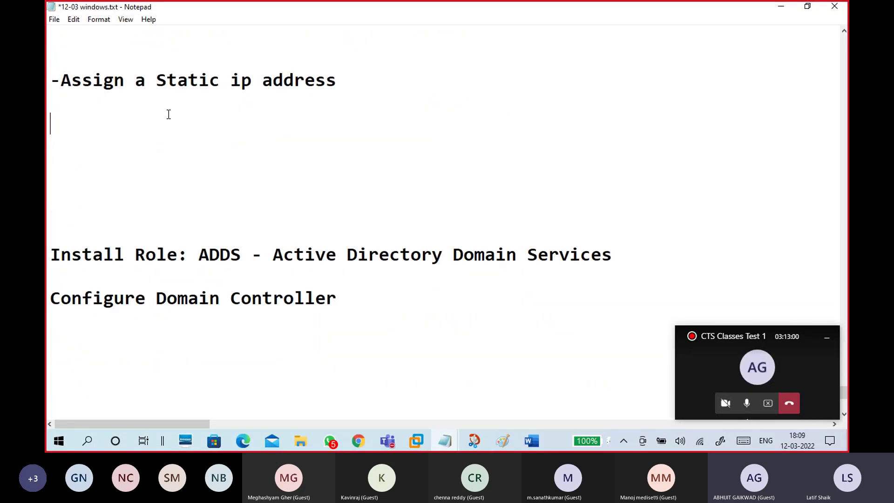
{"action": "left_click", "coordinate": [159, 109]}
{"action": "left_click", "coordinate": [163, 120]}
Step: Write the line 'IP Address: 172.16.0.254'
{"action": "type", "text": "17"}
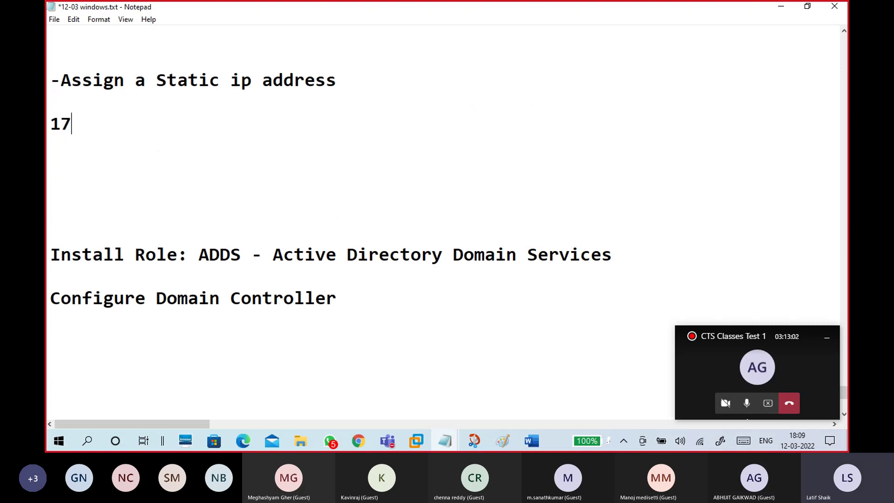
{"action": "type", "text": "2.16.0.254"}
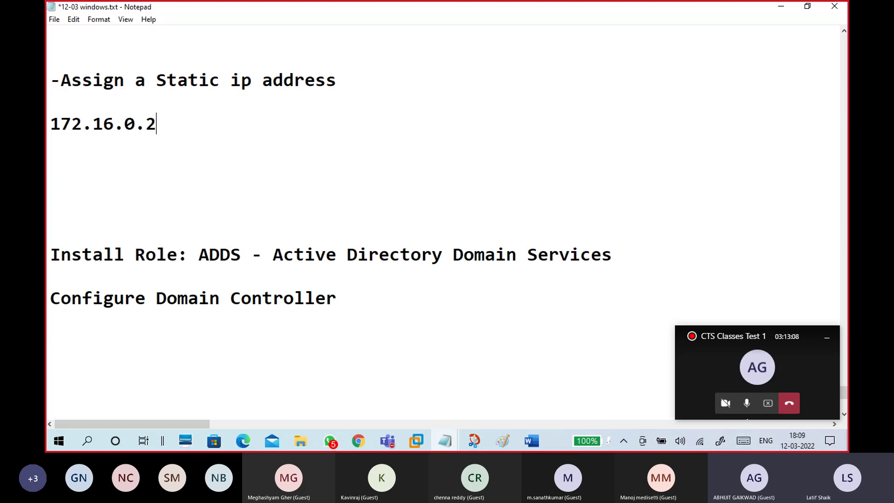
{"action": "key", "text": "Left"}
{"action": "key", "text": "Left"}
{"action": "key", "text": "Left"}
{"action": "key", "text": "Left"}
{"action": "key", "text": "Left"}
{"action": "key", "text": "Left"}
{"action": "key", "text": "Left"}
{"action": "key", "text": "Left"}
{"action": "key", "text": "Left"}
{"action": "key", "text": "Left"}
{"action": "key", "text": "Left"}
{"action": "key", "text": "Left"}
{"action": "type", "text": "iP"}
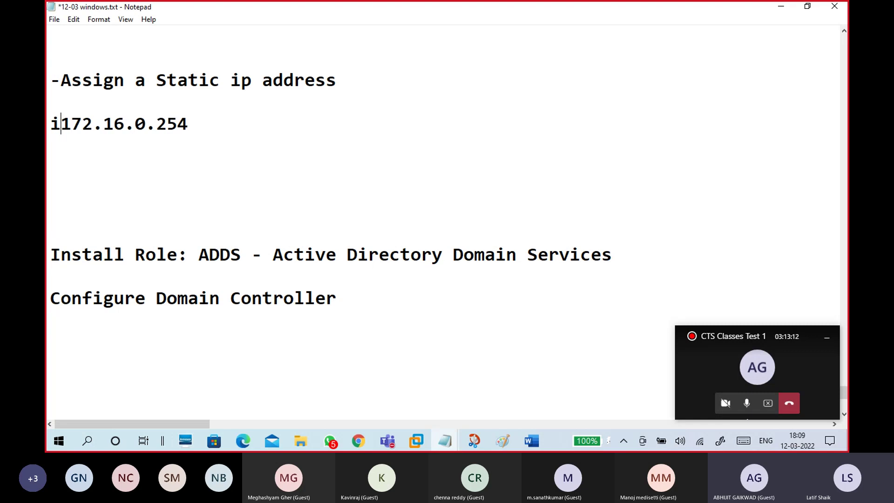
{"action": "type", "text": " ADDRRE"}
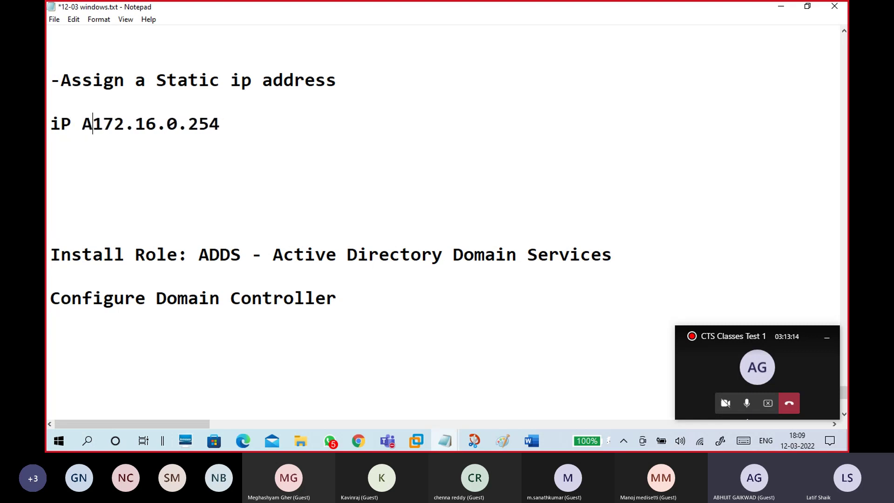
{"action": "key", "text": "BackSpace"}
{"action": "key", "text": "BackSpace"}
{"action": "key", "text": "BackSpace"}
{"action": "key", "text": "BackSpace"}
{"action": "key", "text": "BackSpace"}
{"action": "key", "text": "BackSpace"}
{"action": "key", "text": "BackSpace"}
{"action": "key", "text": "BackSpace"}
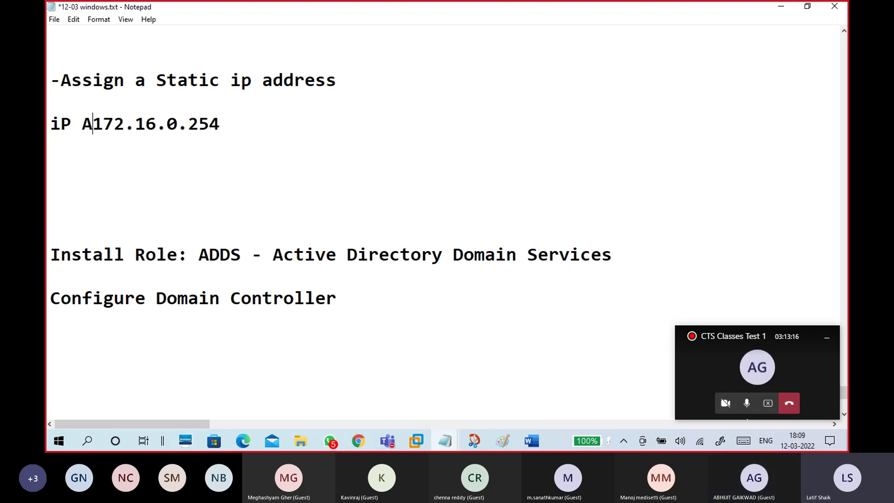
{"action": "key", "text": "BackSpace"}
{"action": "type", "text": "IP A"}
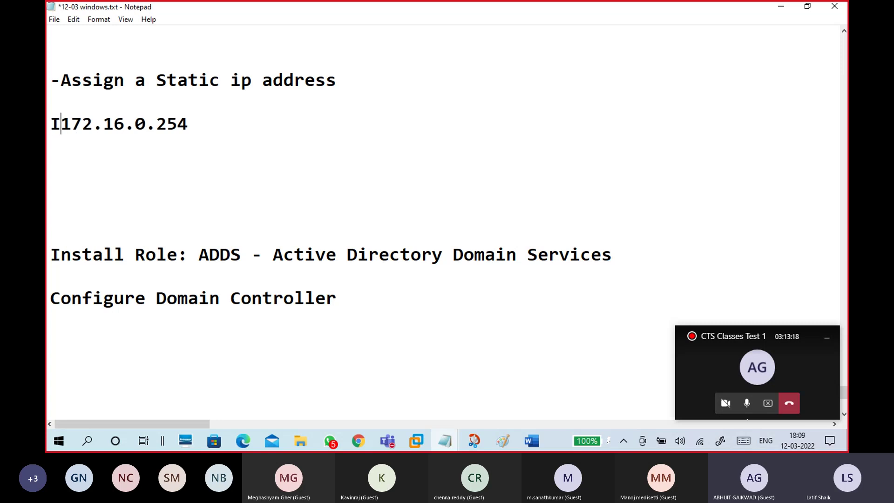
{"action": "type", "text": "ddress"}
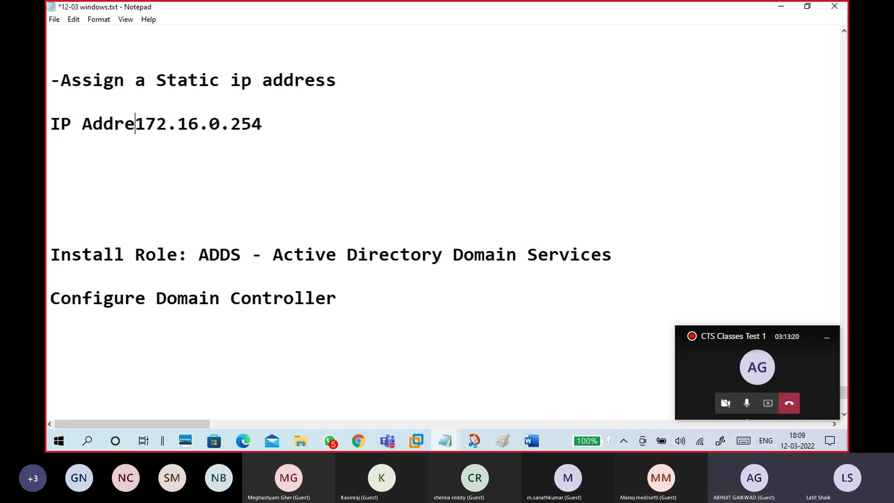
{"action": "type", "text": ":"}
Step: Add 'Subnet Mask: 255.255.0.0' on the next line with a /16 cidr note
{"action": "key", "text": "Down"}
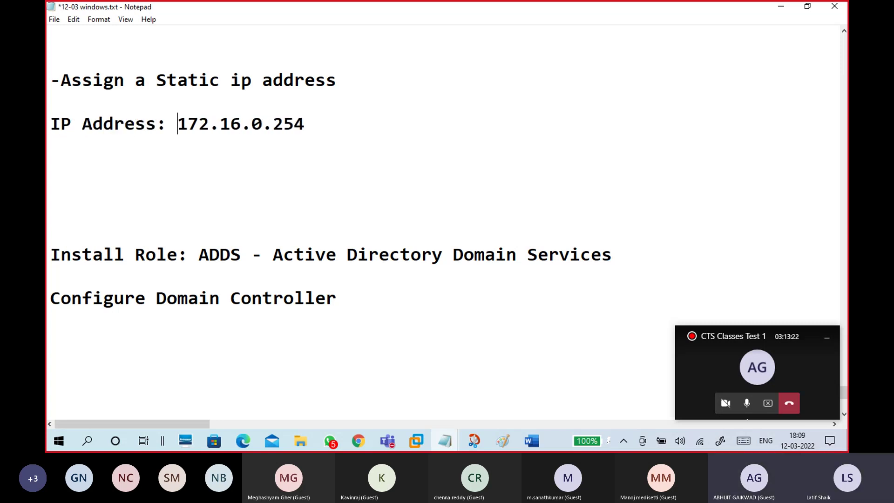
{"action": "type", "text": "Sub"}
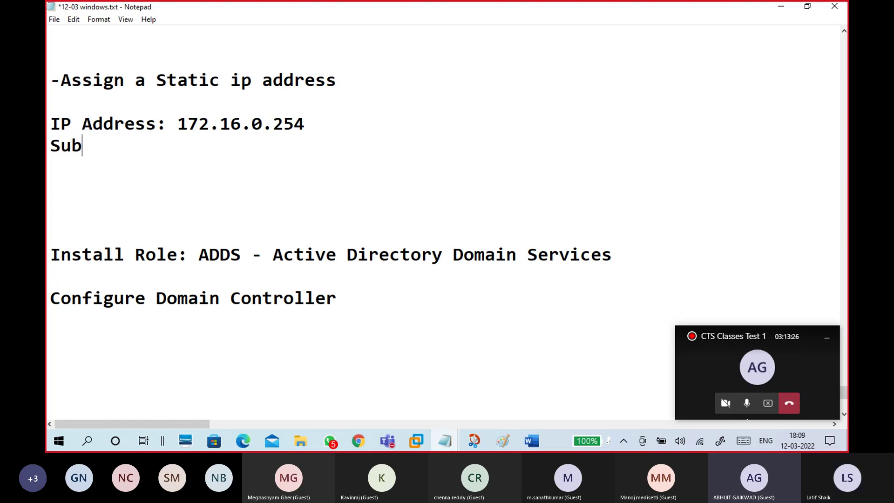
{"action": "type", "text": "net Mask:"}
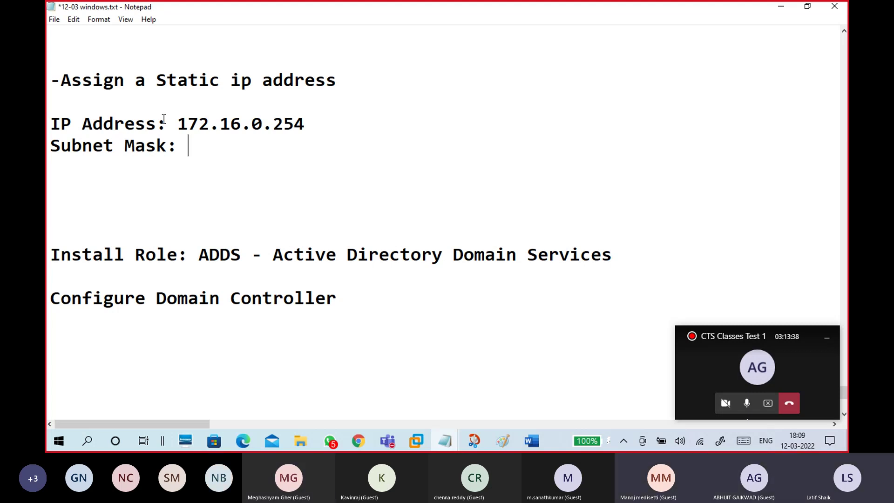
{"action": "type", "text": "255"}
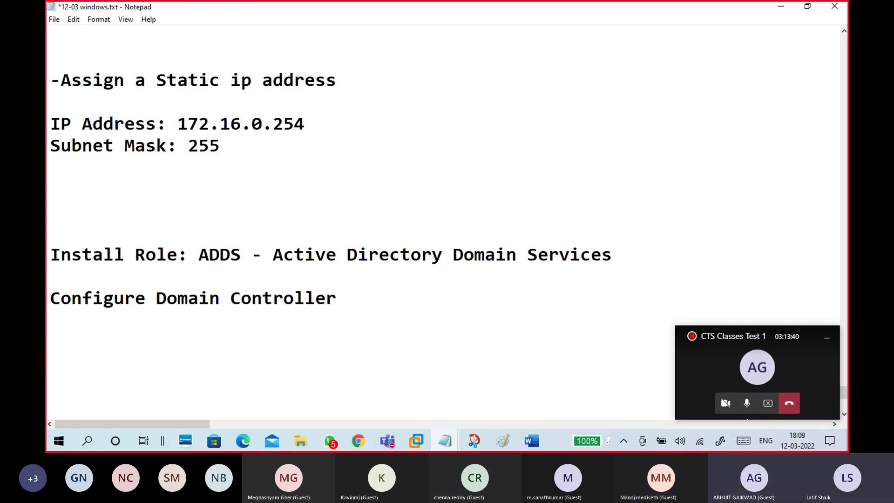
{"action": "type", "text": ".255."}
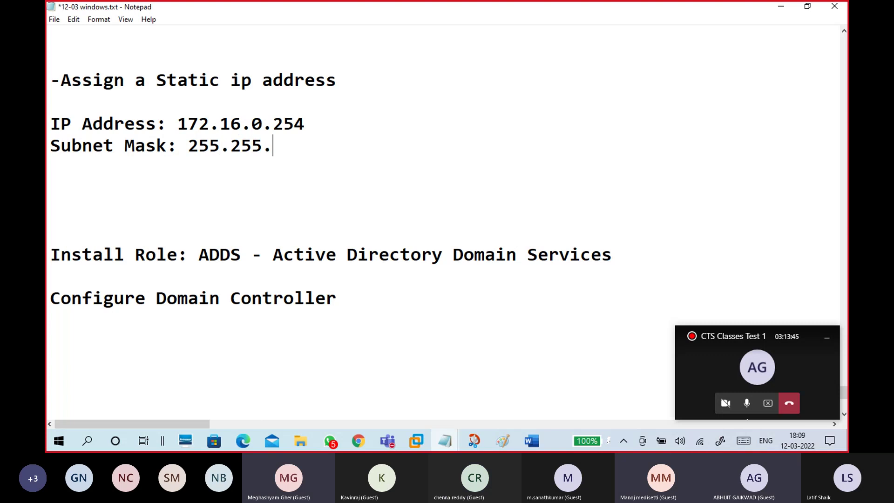
{"action": "type", "text": "0.0"}
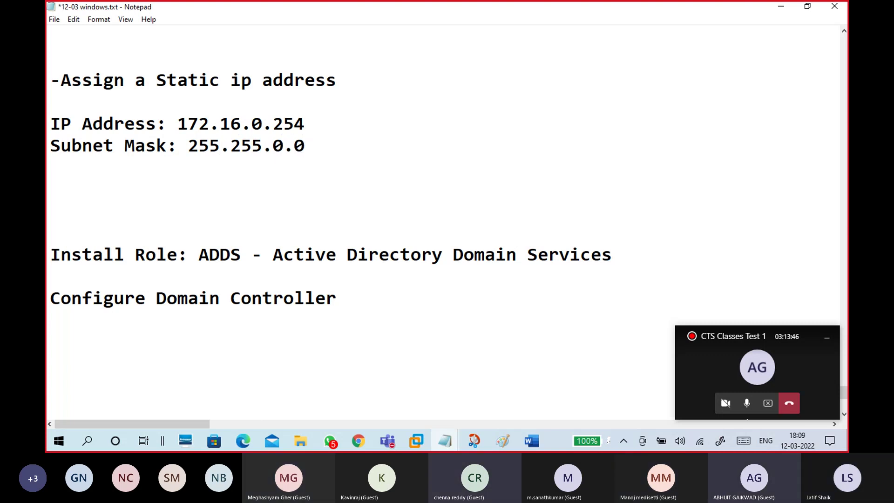
{"action": "left_click_drag", "start_coordinate": [344, 151], "coordinate": [56, 124]}
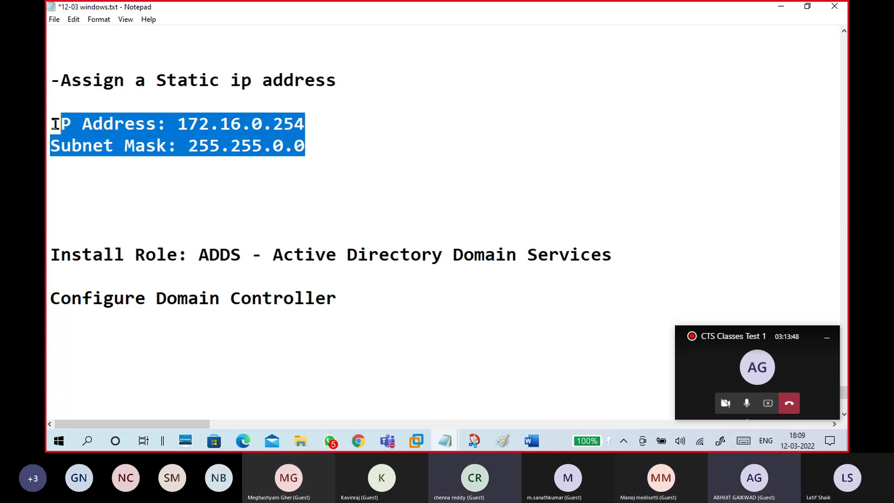
{"action": "left_click", "coordinate": [313, 149]}
{"action": "type", "text": "--/"}
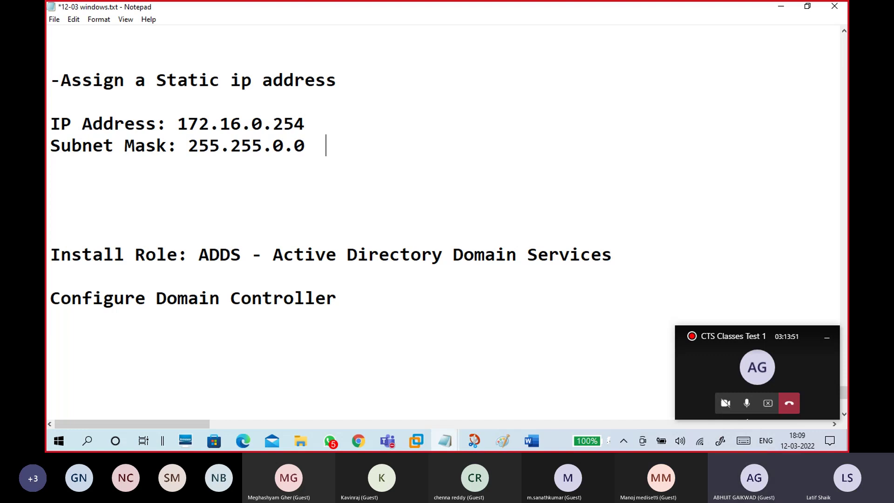
{"action": "type", "text": "16 ci"}
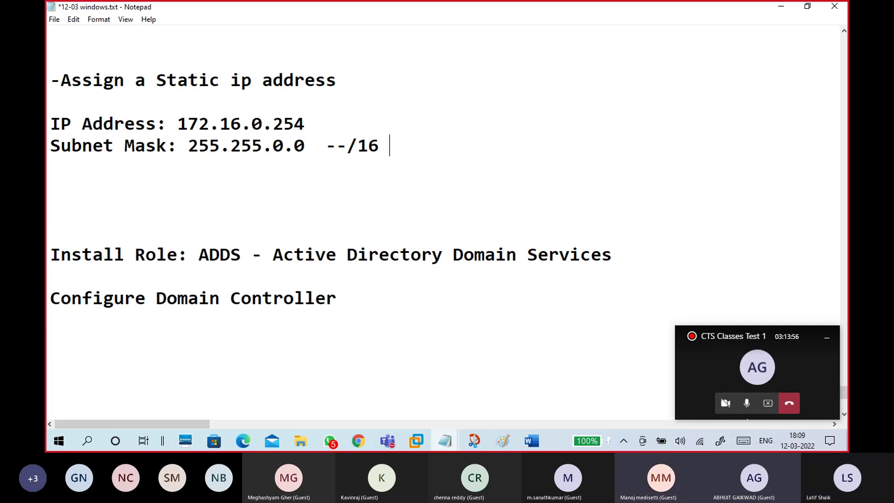
{"action": "type", "text": "dr"}
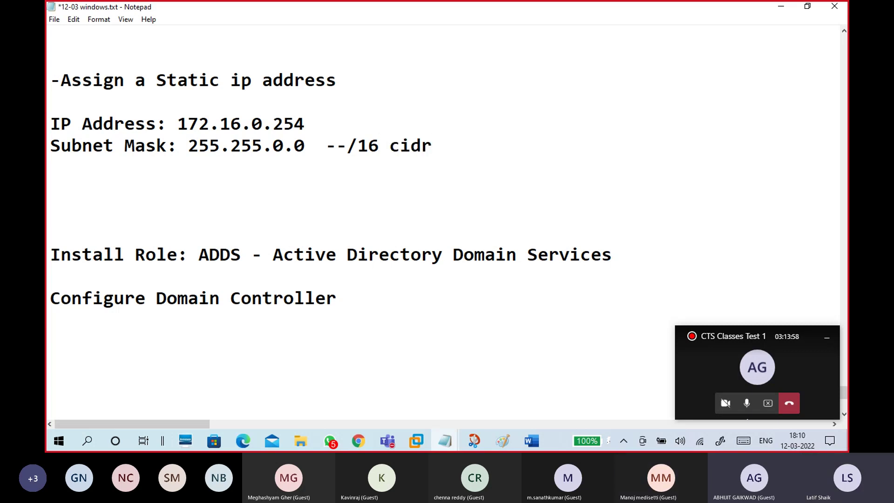
Step: Reformat the note as '(/16 cidr)' in parentheses and start a new line
{"action": "left_click_drag", "start_coordinate": [325, 146], "coordinate": [456, 143]}
{"action": "left_click", "coordinate": [456, 142]}
{"action": "left_click", "coordinate": [326, 146]}
{"action": "left_click_drag", "start_coordinate": [347, 146], "coordinate": [321, 146]}
{"action": "key", "text": "BackSpace"}
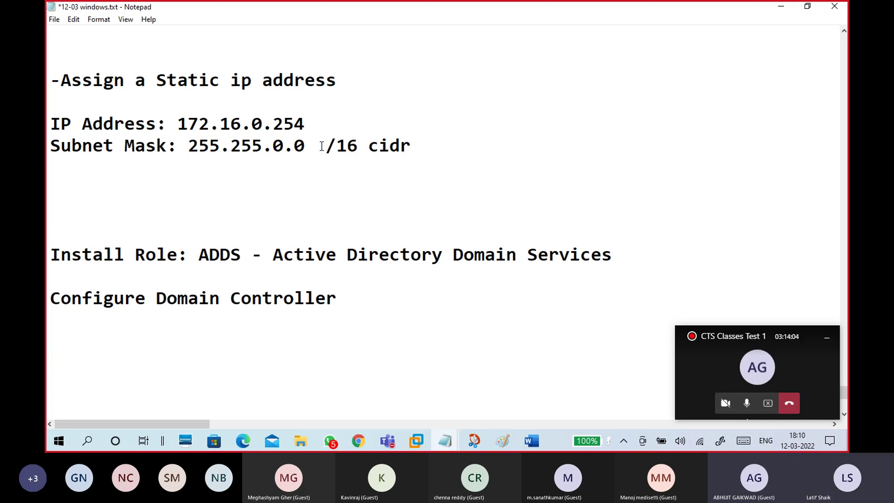
{"action": "type", "text": "("}
{"action": "left_click", "coordinate": [425, 145]}
{"action": "type", "text": ")"}
{"action": "key", "text": "Return"}
{"action": "key", "text": "Return"}
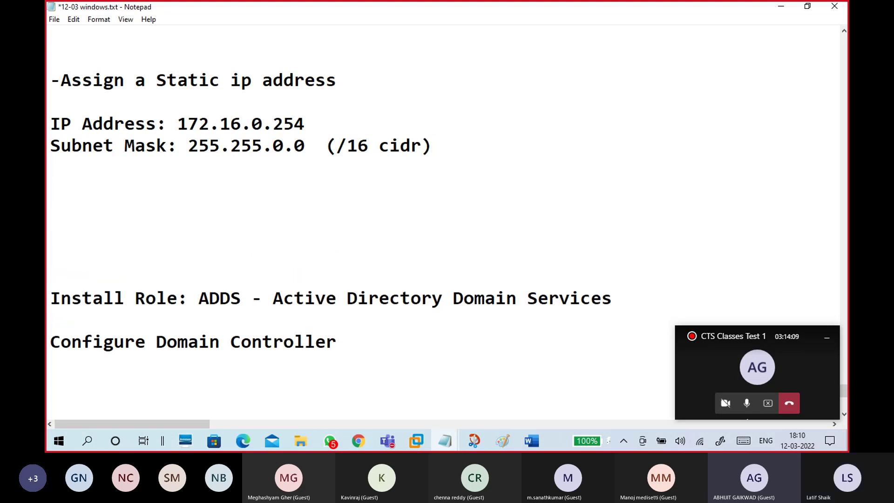
Step: Type a Default Gateway line below the subnet mask entry
{"action": "key", "text": "BackSpace"}
{"action": "type", "text": "Defaul"}
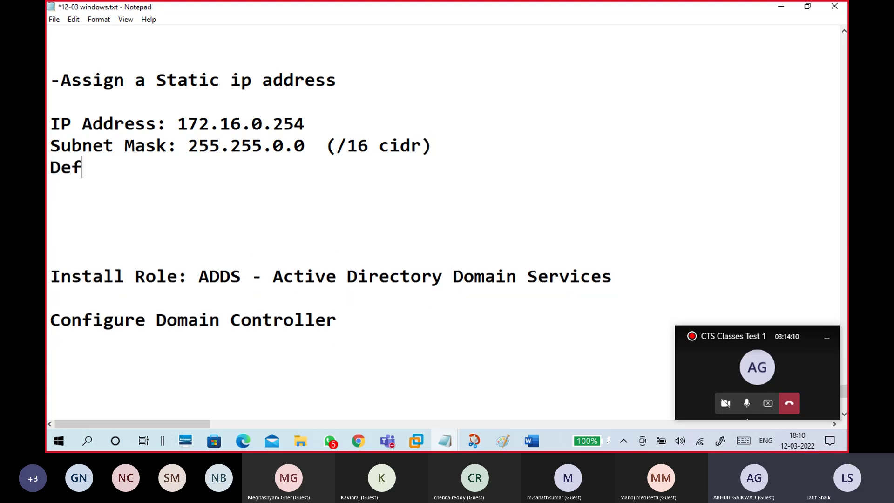
{"action": "key", "text": "BackSpace"}
{"action": "key", "text": "BackSpace"}
{"action": "type", "text": "u"}
{"action": "key", "text": "BackSpace"}
{"action": "key", "text": "BackSpace"}
{"action": "type", "text": "ual"}
{"action": "key", "text": "BackSpace"}
{"action": "key", "text": "BackSpace"}
{"action": "key", "text": "BackSpace"}
{"action": "type", "text": "a"}
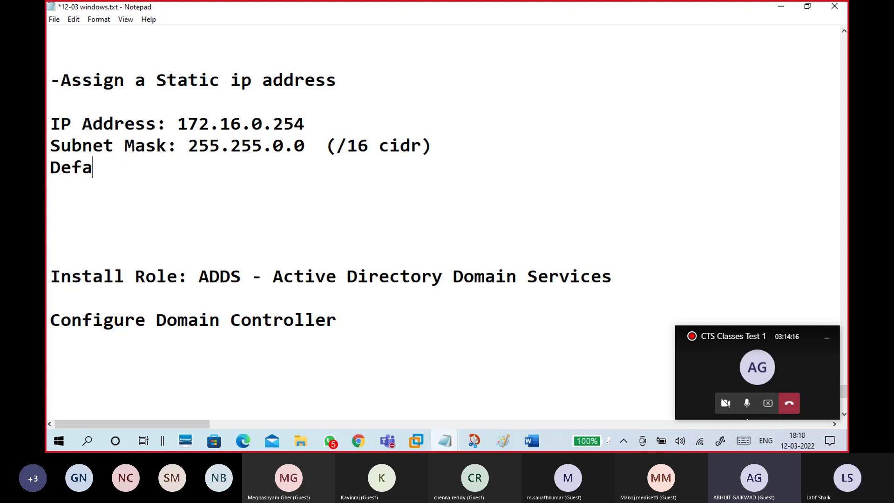
{"action": "type", "text": "ult Gat"}
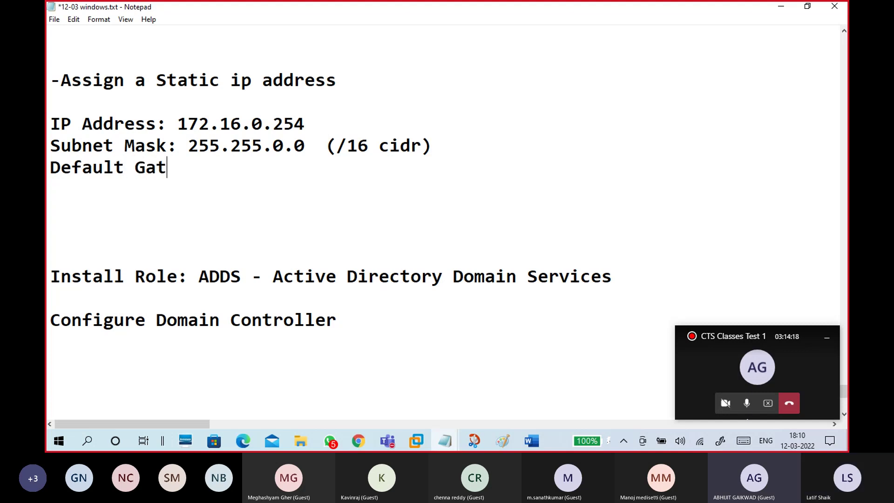
{"action": "type", "text": "eway:"}
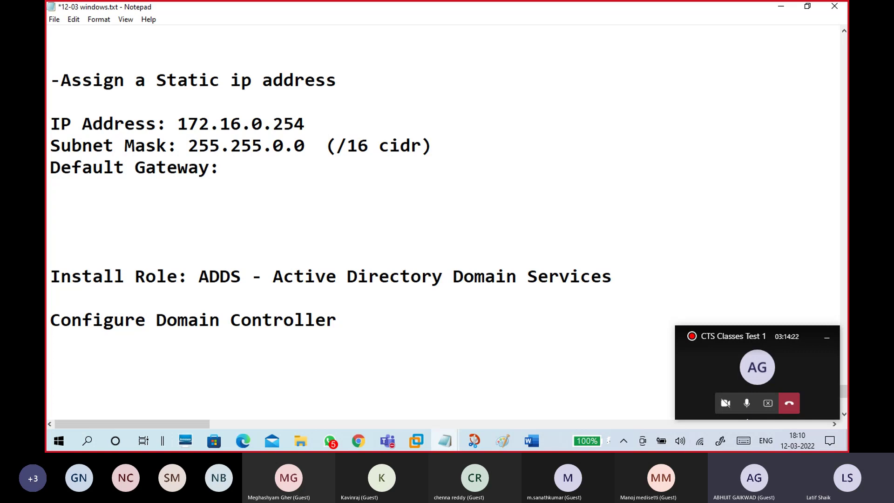
Step: Add 'Prefered DNS Server:' on a new line beneath Default Gateway
{"action": "scroll", "coordinate": [425, 149], "scroll_direction": "down", "scroll_amount": 1}
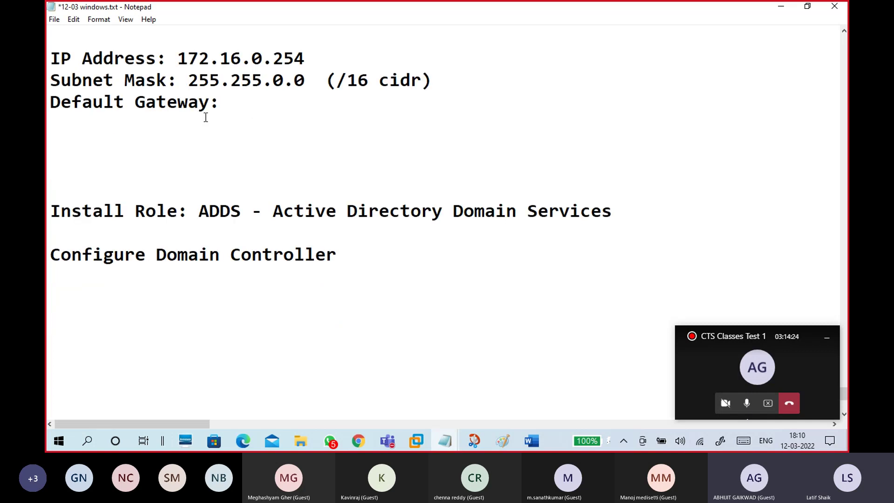
{"action": "left_click_drag", "start_coordinate": [220, 102], "coordinate": [58, 112]}
{"action": "left_click", "coordinate": [66, 120]}
{"action": "key", "text": "Return"}
{"action": "type", "text": "Pre"}
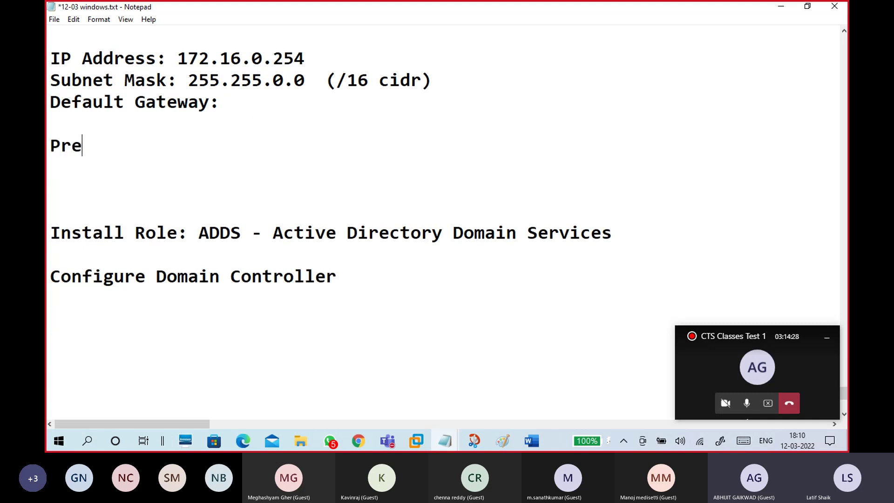
{"action": "type", "text": "fer"}
{"action": "key", "text": "BackSpace"}
{"action": "type", "text": "red"}
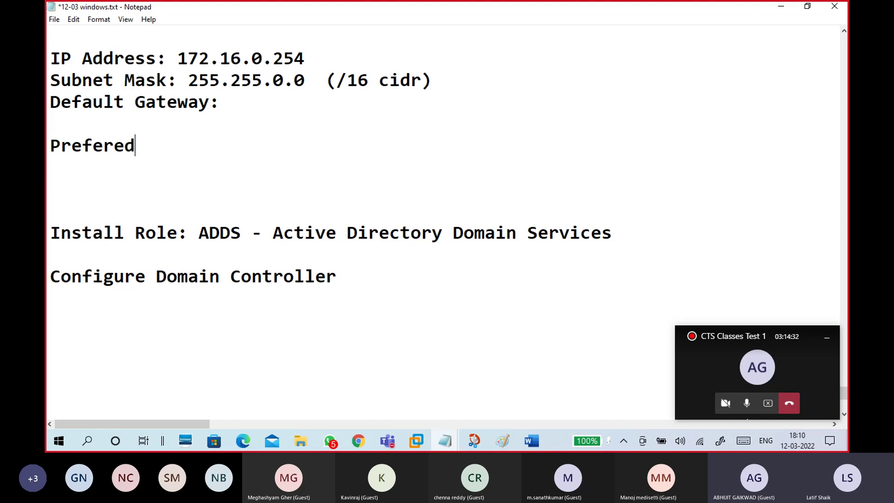
{"action": "type", "text": " DNS Server"}
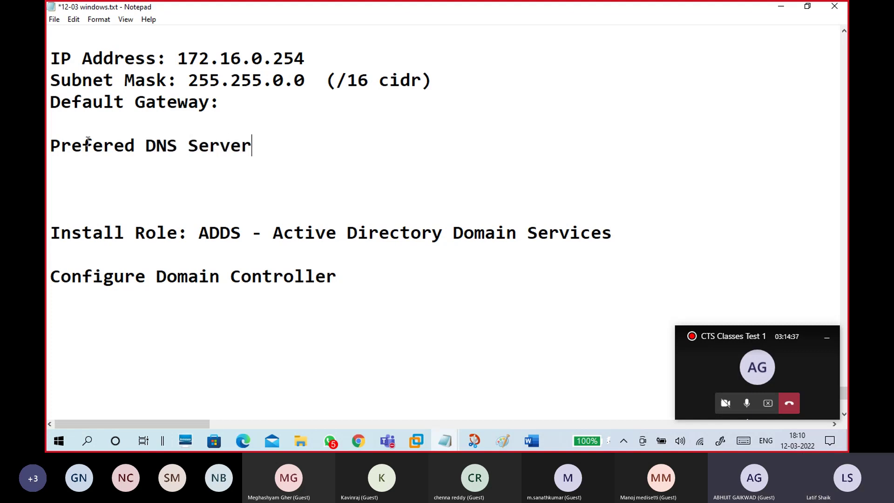
{"action": "type", "text": ":"}
{"action": "left_click_drag", "start_coordinate": [265, 145], "coordinate": [47, 58]}
{"action": "left_click", "coordinate": [289, 123]}
{"action": "scroll", "coordinate": [289, 161], "scroll_direction": "up", "scroll_amount": 1}
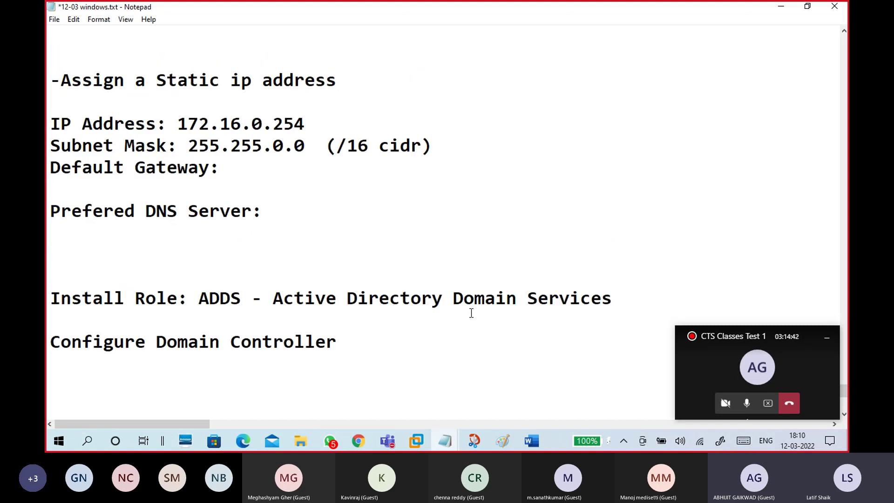
Step: Glance at the forest.png diagram in Paint, then return to the notes after WINS1
{"action": "left_click", "coordinate": [502, 441]}
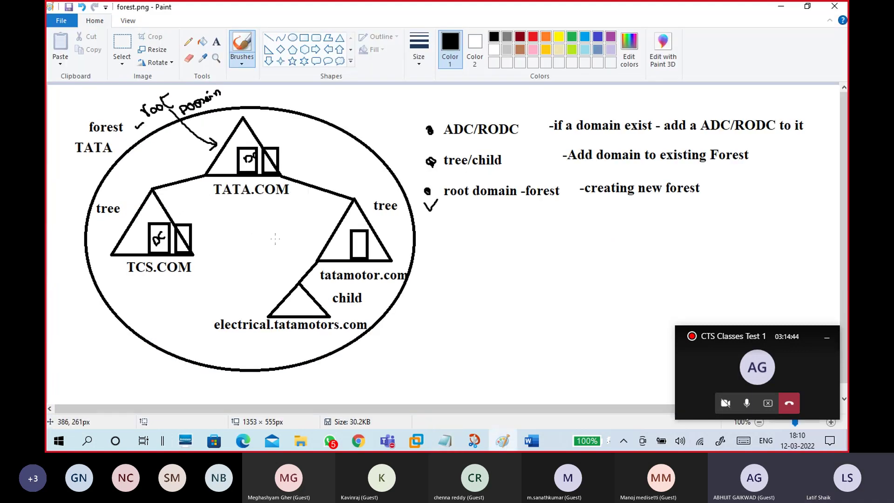
{"action": "left_click", "coordinate": [503, 441]}
{"action": "left_click", "coordinate": [509, 442]}
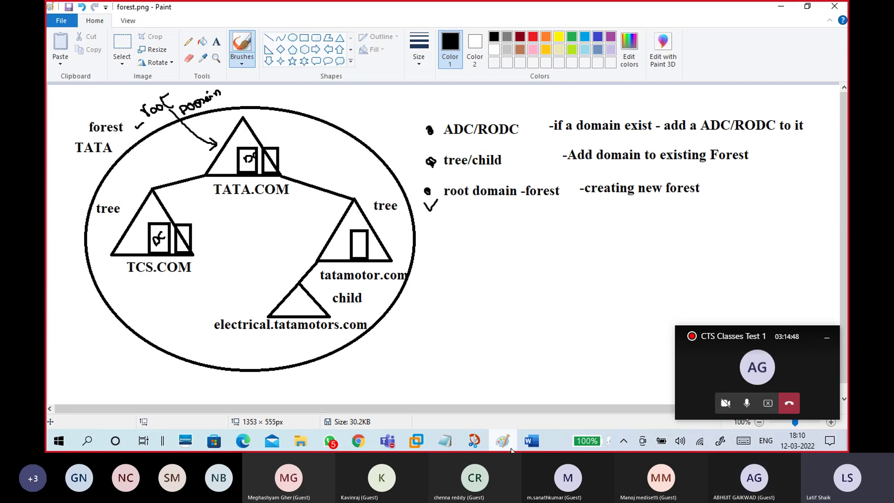
{"action": "left_click", "coordinate": [506, 443]}
{"action": "scroll", "coordinate": [261, 183], "scroll_direction": "up", "scroll_amount": 3}
{"action": "left_click", "coordinate": [158, 218]}
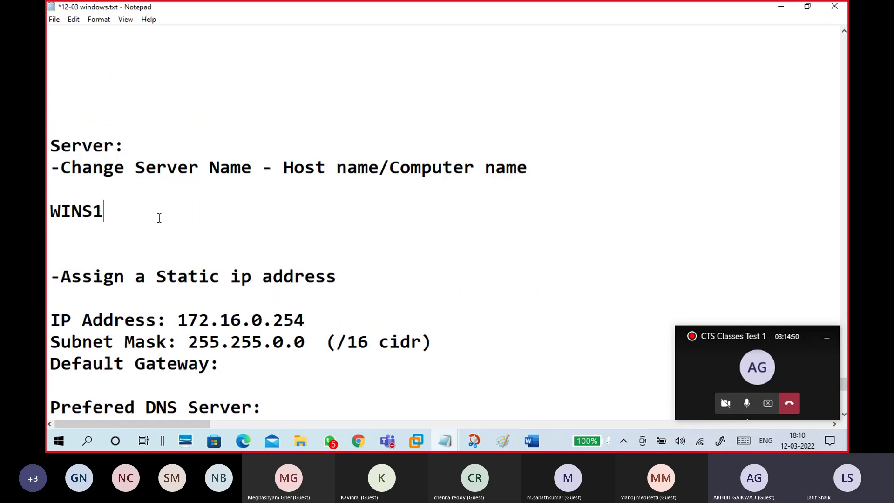
Step: Add a 'DNS Server' line below Configure Domain Controller in the notes
{"action": "scroll", "coordinate": [287, 223], "scroll_direction": "down", "scroll_amount": 4}
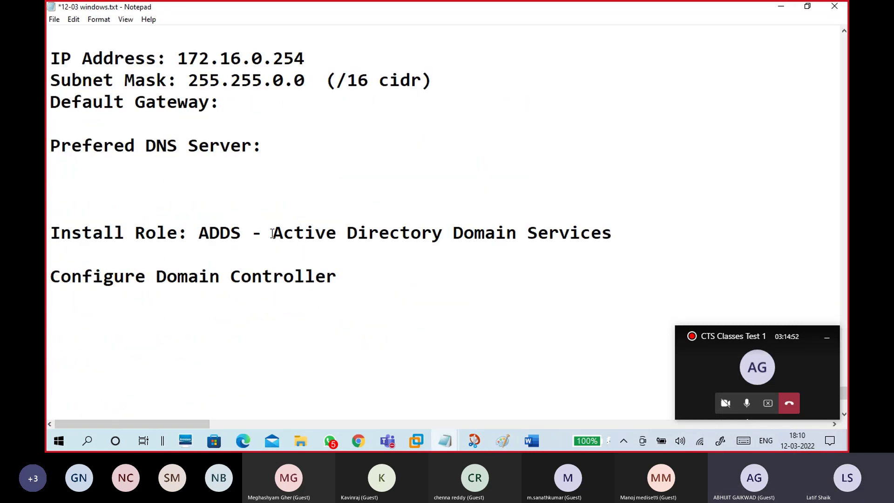
{"action": "left_click_drag", "start_coordinate": [272, 233], "coordinate": [612, 235]}
{"action": "left_click", "coordinate": [596, 242]}
{"action": "left_click_drag", "start_coordinate": [274, 235], "coordinate": [613, 236]}
{"action": "left_click", "coordinate": [476, 244]}
{"action": "left_click_drag", "start_coordinate": [342, 278], "coordinate": [47, 278]}
{"action": "left_click", "coordinate": [91, 306]}
{"action": "key", "text": "Return"}
{"action": "key", "text": "Return"}
{"action": "type", "text": "Insta"}
{"action": "key", "text": "BackSpace"}
{"action": "key", "text": "BackSpace"}
{"action": "key", "text": "BackSpace"}
{"action": "key", "text": "BackSpace"}
{"action": "key", "text": "BackSpace"}
{"action": "type", "text": "DNS"}
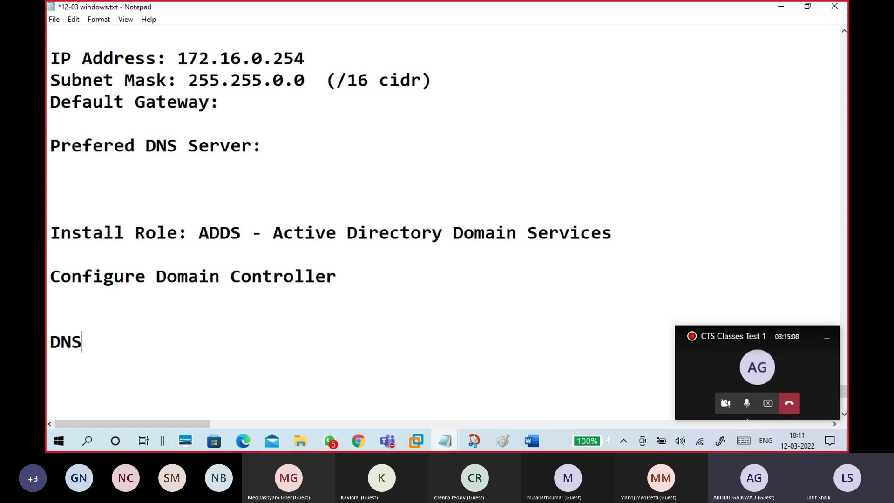
{"action": "type", "text": " server"}
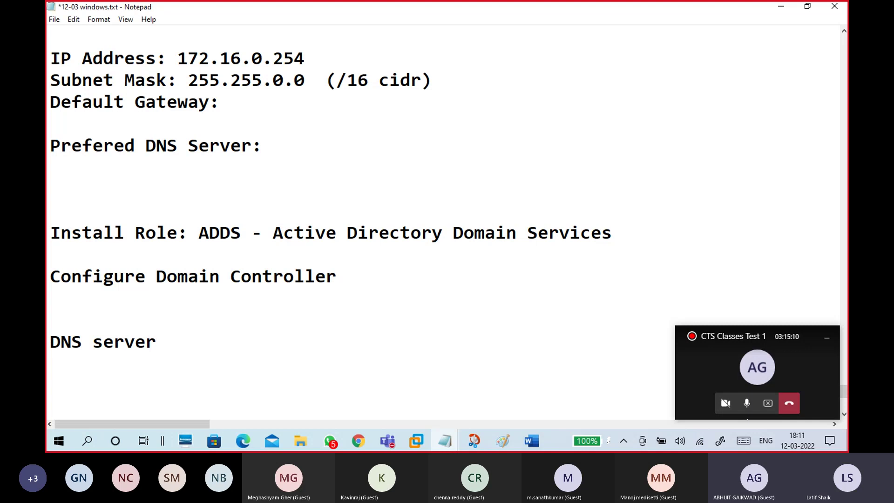
{"action": "left_click", "coordinate": [109, 345]}
{"action": "key", "text": "BackSpace"}
{"action": "type", "text": "S"}
{"action": "left_click", "coordinate": [187, 345]}
{"action": "key", "text": "Return"}
{"action": "key", "text": "Return"}
Step: Write '(Wins1 is DNS server)' on the blank line under Prefered DNS Server:
{"action": "left_click", "coordinate": [126, 165]}
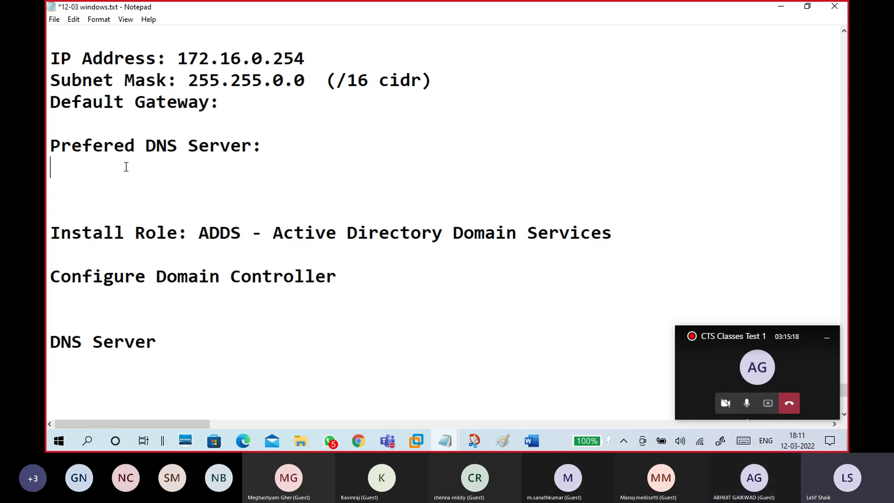
{"action": "type", "text": "(my"}
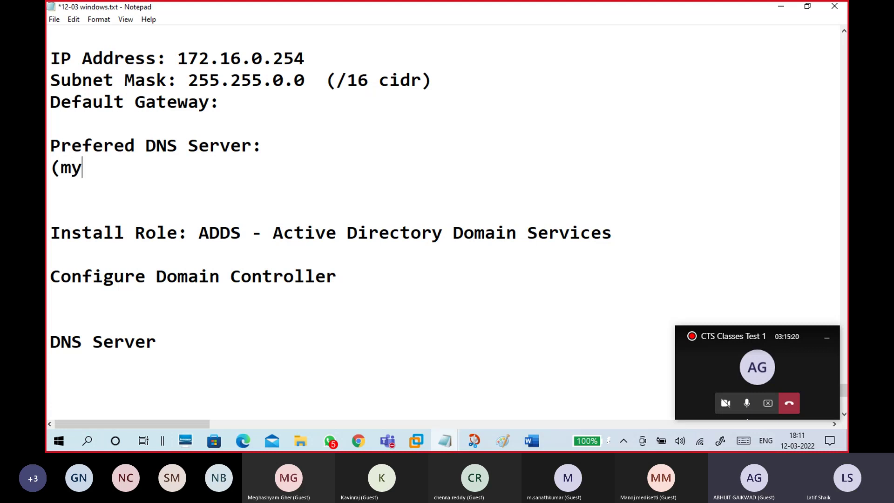
{"action": "key", "text": "BackSpace"}
{"action": "key", "text": "BackSpace"}
{"action": "type", "text": "our s"}
{"action": "key", "text": "BackSpace"}
{"action": "key", "text": "BackSpace"}
{"action": "key", "text": "BackSpace"}
{"action": "key", "text": "BackSpace"}
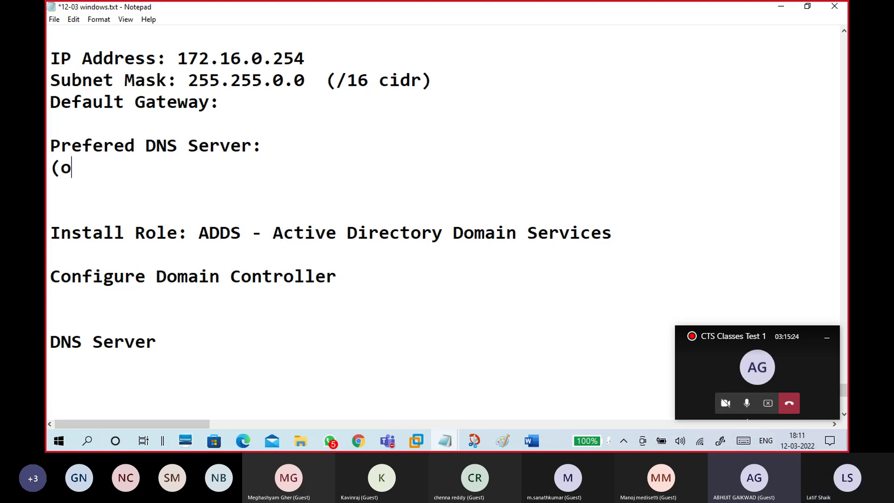
{"action": "type", "text": "i=ur"}
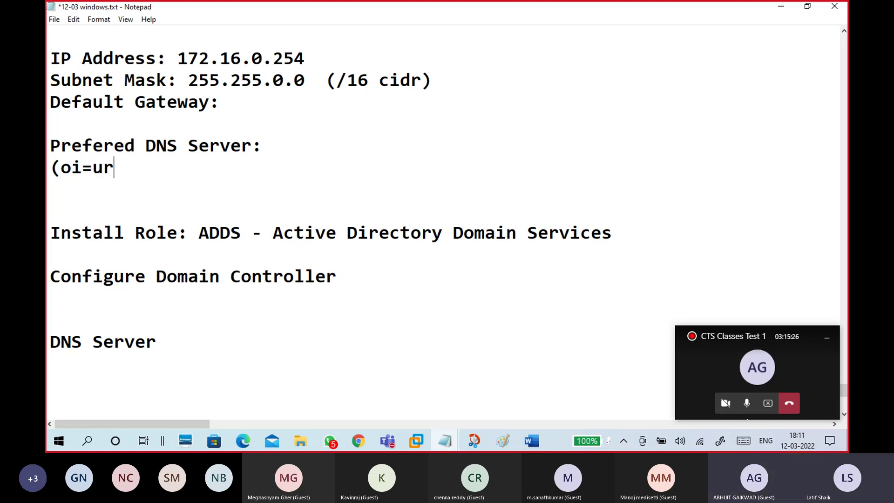
{"action": "key", "text": "BackSpace"}
{"action": "key", "text": "BackSpace"}
{"action": "key", "text": "BackSpace"}
{"action": "key", "text": "BackSpace"}
{"action": "key", "text": "BackSpace"}
{"action": "type", "text": "WIn"}
{"action": "key", "text": "BackSpace"}
{"action": "key", "text": "BackSpace"}
{"action": "type", "text": "ins1 is "}
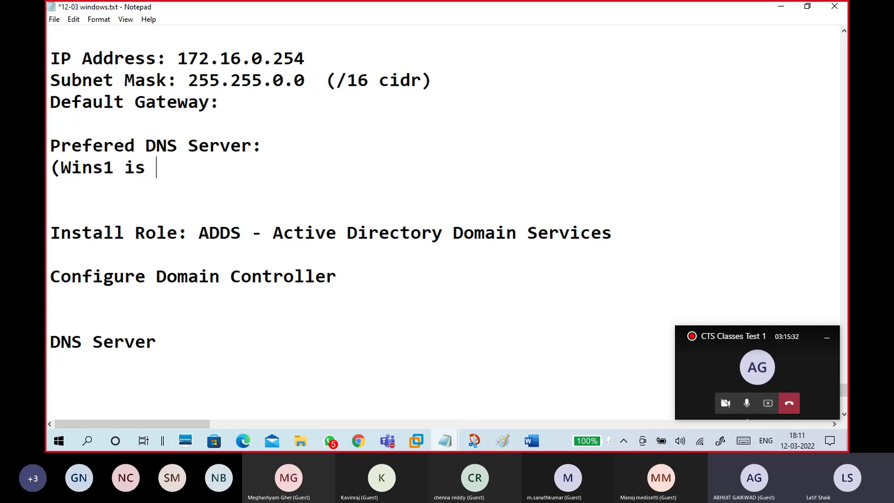
{"action": "type", "text": "DNS serv"}
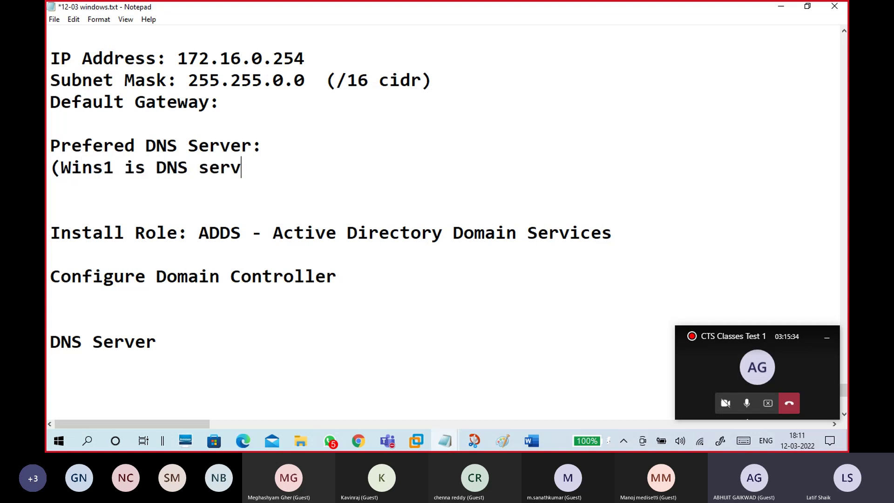
{"action": "type", "text": "er)"}
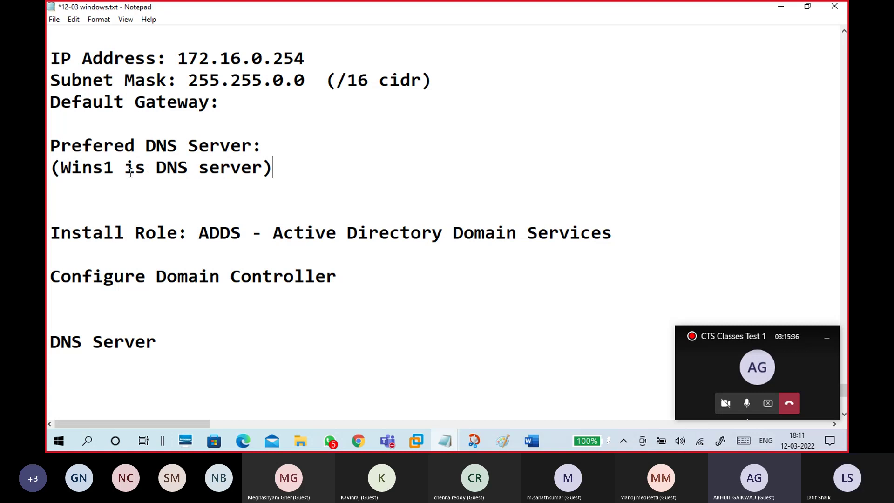
{"action": "left_click_drag", "start_coordinate": [113, 167], "coordinate": [50, 167]}
{"action": "left_click", "coordinate": [293, 151]}
Step: Label the host line so it reads 'Server Name: WINS1'
{"action": "scroll", "coordinate": [293, 149], "scroll_direction": "up", "scroll_amount": 2}
{"action": "left_click_drag", "start_coordinate": [113, 79], "coordinate": [49, 80]}
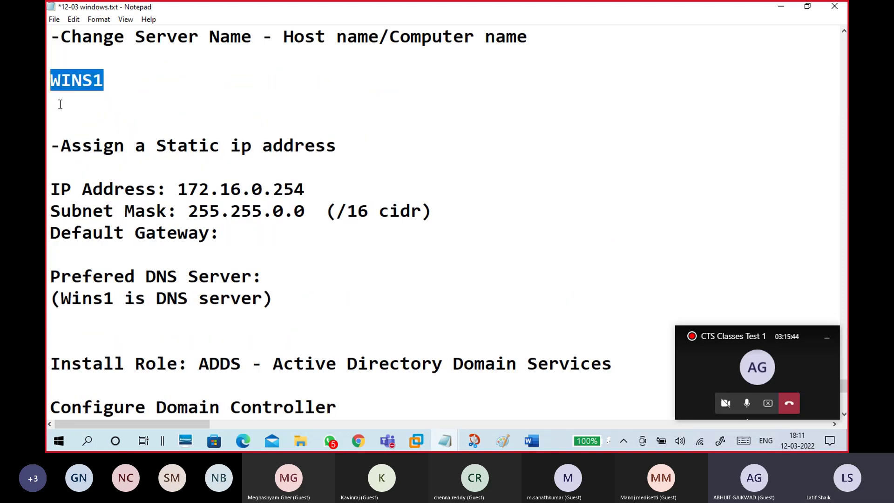
{"action": "key", "text": "Left"}
{"action": "type", "text": "Se"}
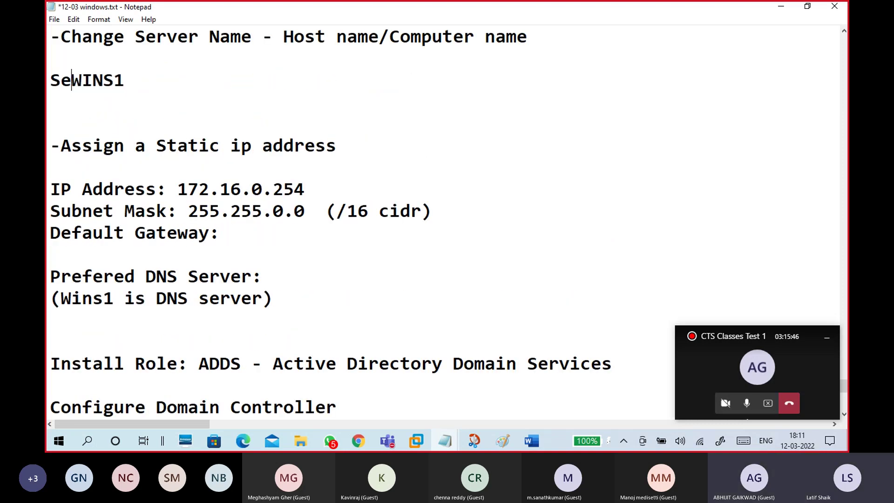
{"action": "type", "text": "rver Name"}
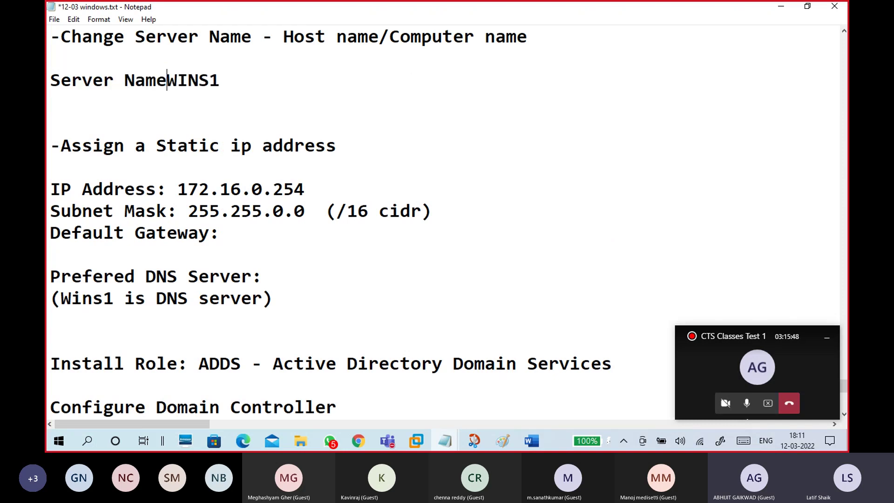
{"action": "type", "text": ":"}
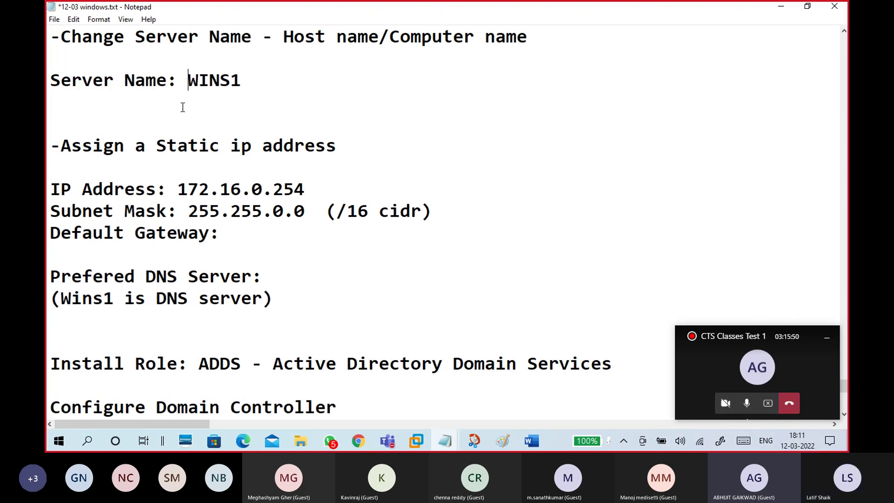
{"action": "double_click", "coordinate": [191, 80]}
Step: Fill in 172.16.0.254 after Prefered DNS Server:
{"action": "left_click_drag", "start_coordinate": [181, 188], "coordinate": [318, 191]}
{"action": "left_click", "coordinate": [273, 276]}
{"action": "type", "text": "172.16.0"}
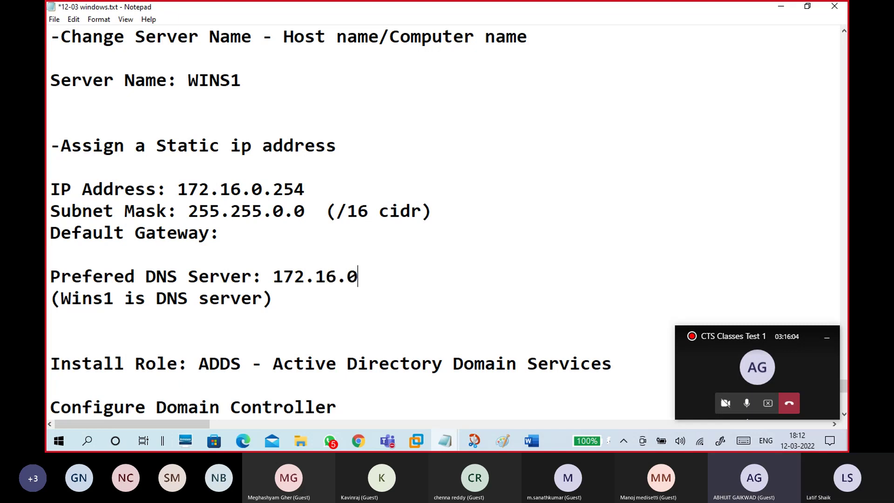
{"action": "type", "text": ".254"}
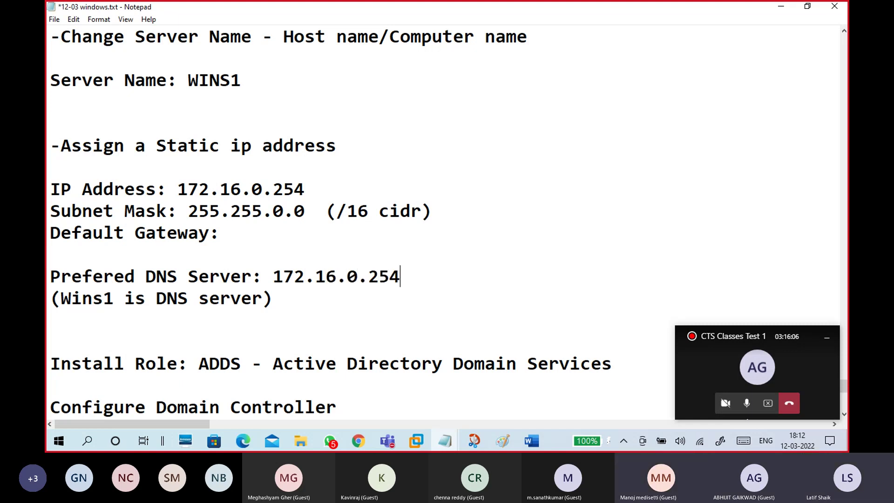
{"action": "left_click_drag", "start_coordinate": [400, 277], "coordinate": [268, 277]}
{"action": "left_click", "coordinate": [289, 303]}
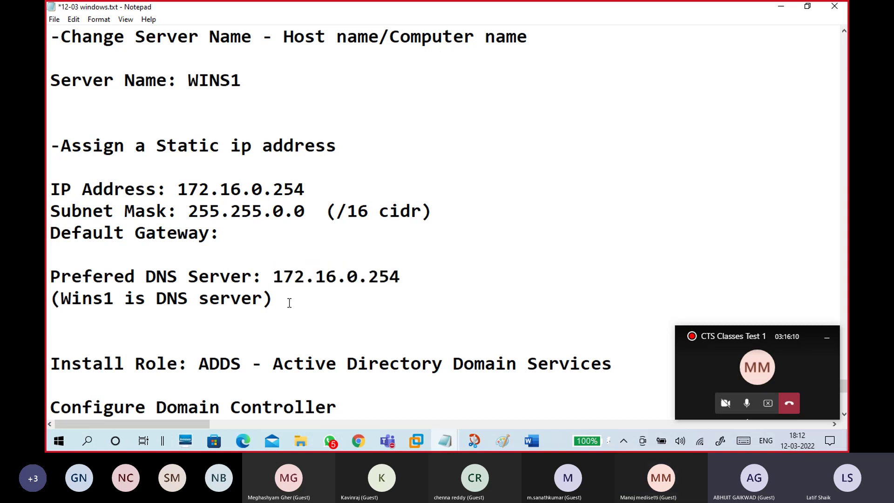
{"action": "left_click_drag", "start_coordinate": [50, 277], "coordinate": [265, 278]}
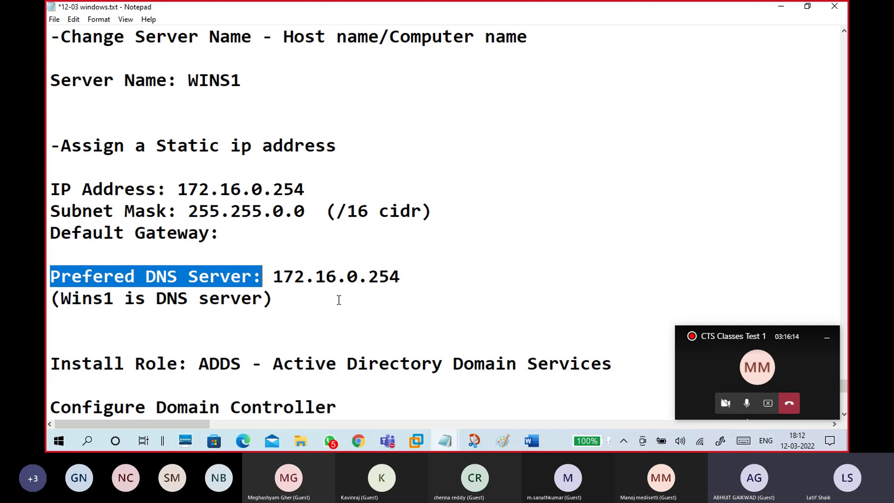
{"action": "left_click_drag", "start_coordinate": [333, 303], "coordinate": [52, 300]}
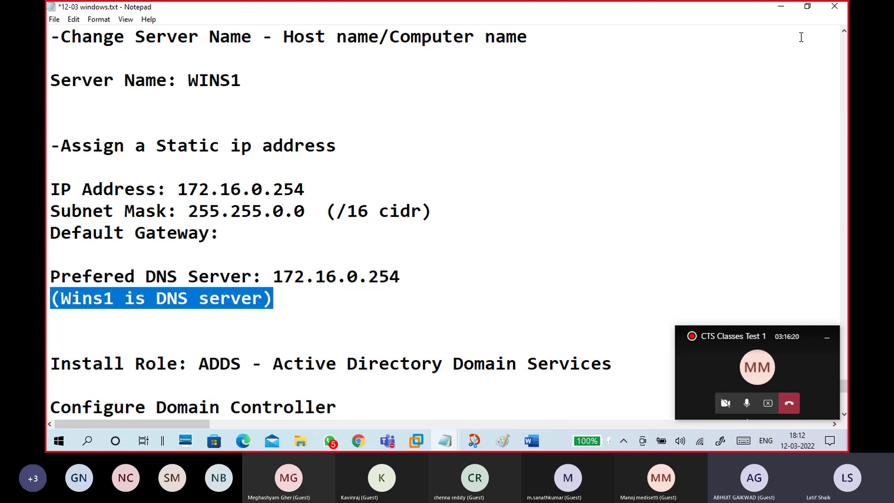
Step: Sign in to WINS1 with the administrator password and close the Windows Admin Center pop-up
{"action": "left_click", "coordinate": [781, 7]}
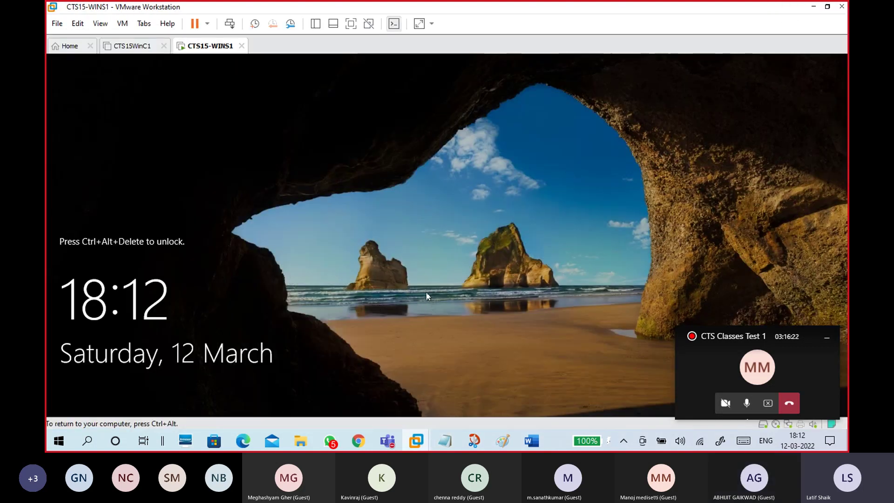
{"action": "key", "text": "ctrl+alt+Insert"}
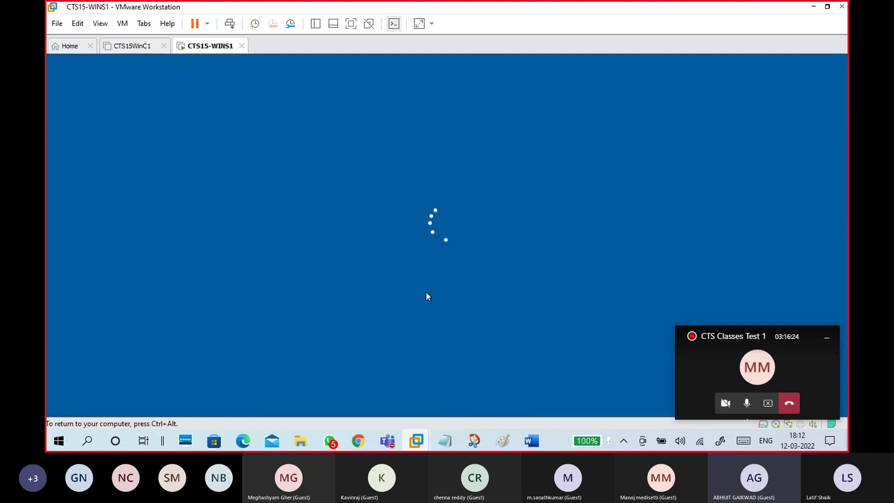
{"action": "type", "text": "•••••••"}
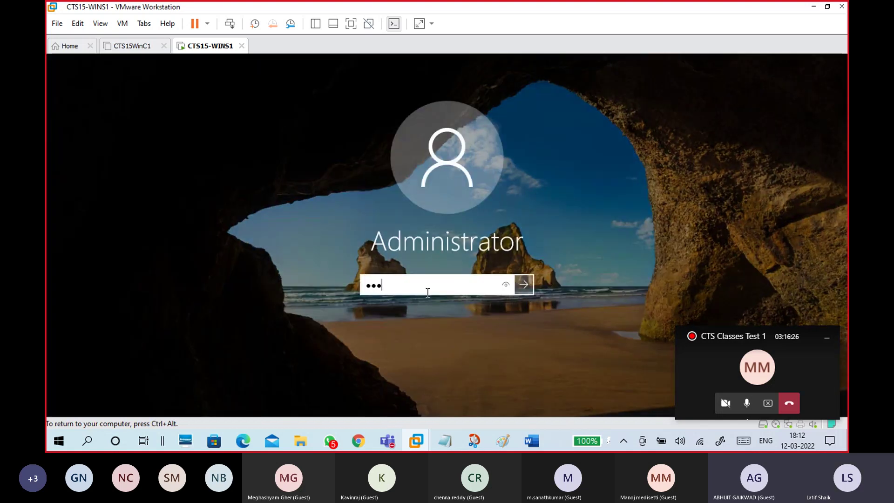
{"action": "key", "text": "Return"}
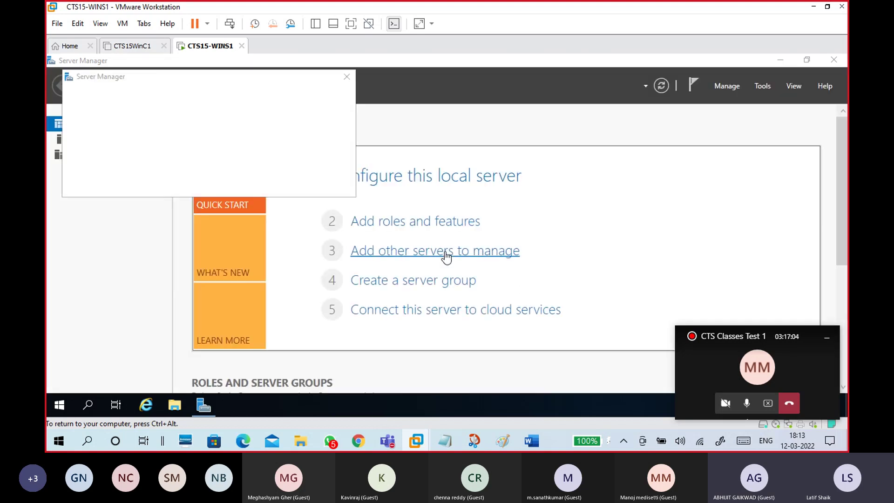
{"action": "left_click", "coordinate": [347, 77]}
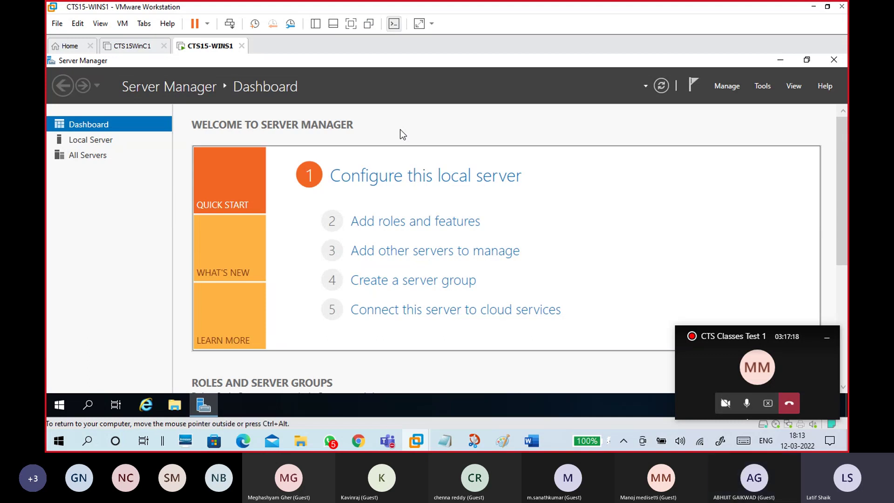
Step: Go to Local Server and open Network Connections from the Ethernet0 DHCP link
{"action": "left_click", "coordinate": [111, 141]}
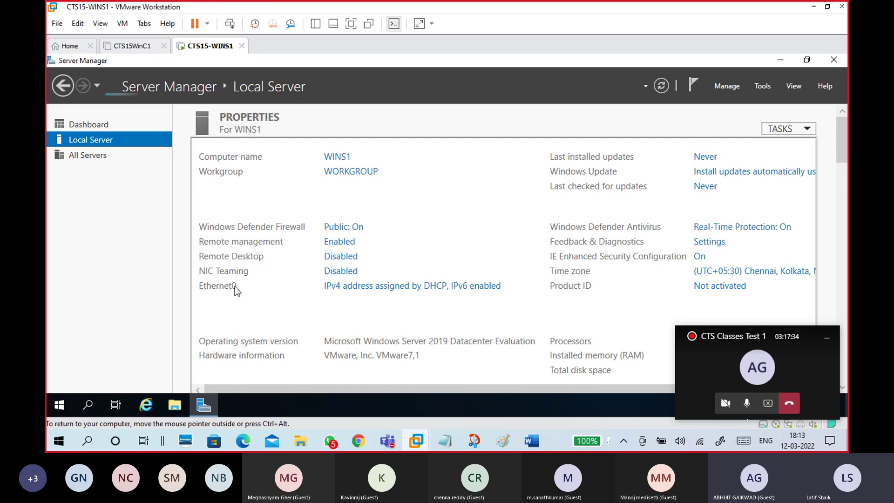
{"action": "left_click", "coordinate": [415, 286]}
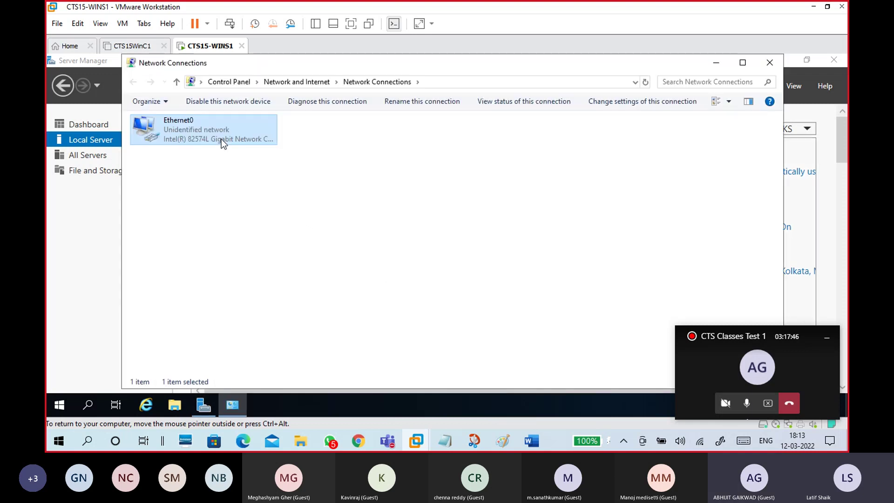
Step: From Ethernet0 Status, view Details, then open the adapter's TCP/IPv4 Properties
{"action": "double_click", "coordinate": [222, 139]}
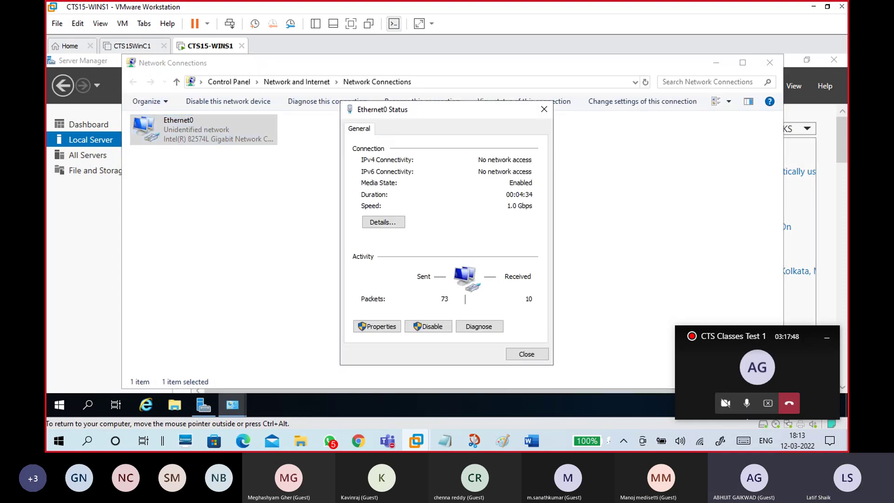
{"action": "left_click", "coordinate": [393, 204]}
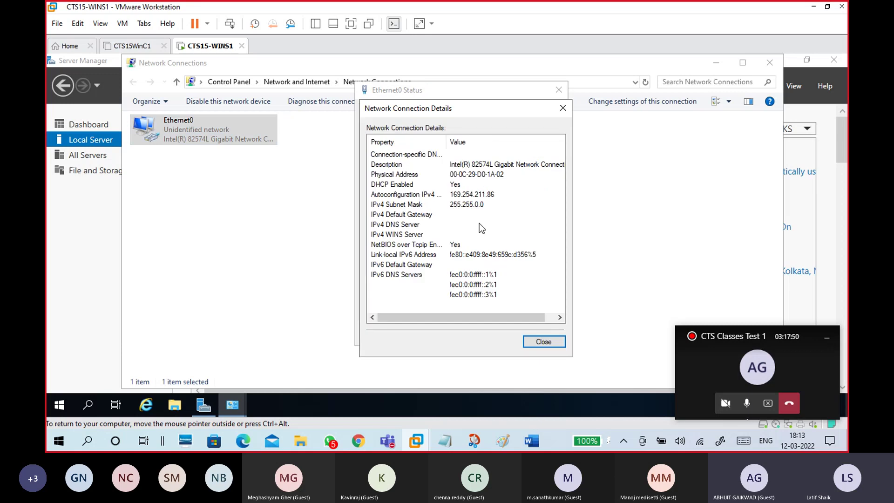
{"action": "left_click", "coordinate": [541, 342]}
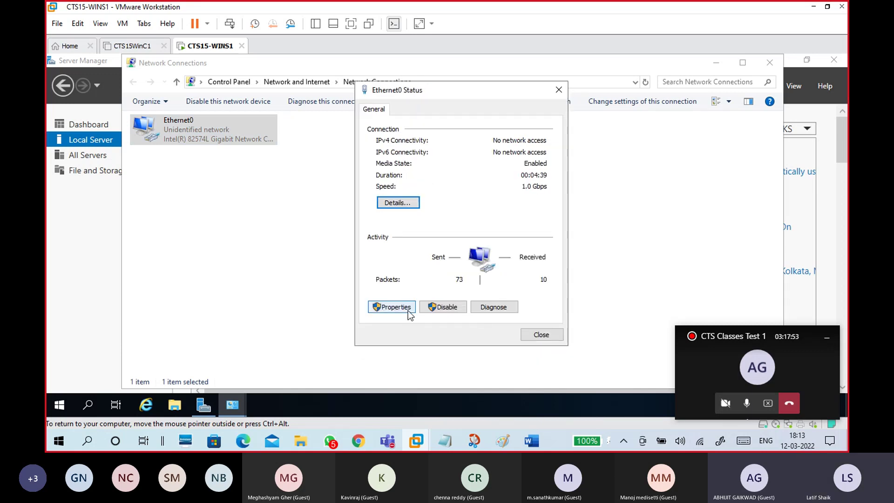
{"action": "left_click", "coordinate": [393, 307]}
{"action": "left_click", "coordinate": [496, 226]}
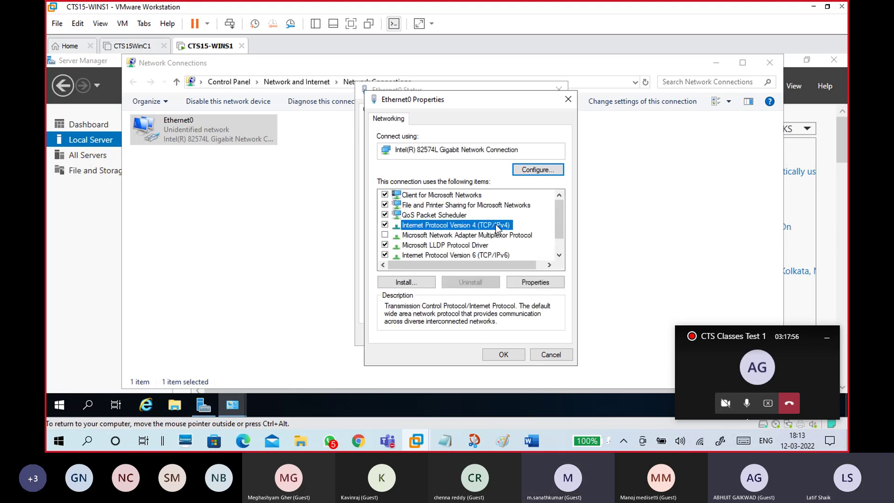
{"action": "left_click", "coordinate": [529, 285]}
{"action": "left_click_drag", "start_coordinate": [502, 134], "coordinate": [526, 70]}
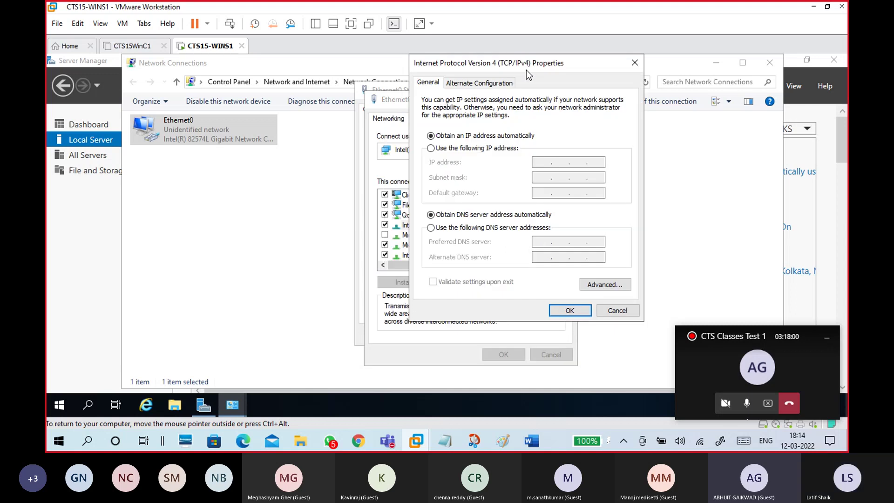
Step: Choose a manual address: IP 172.16.0.254, mask 255.255.0.0, and begin preferred DNS 172.16.0.254
{"action": "left_click", "coordinate": [498, 147]}
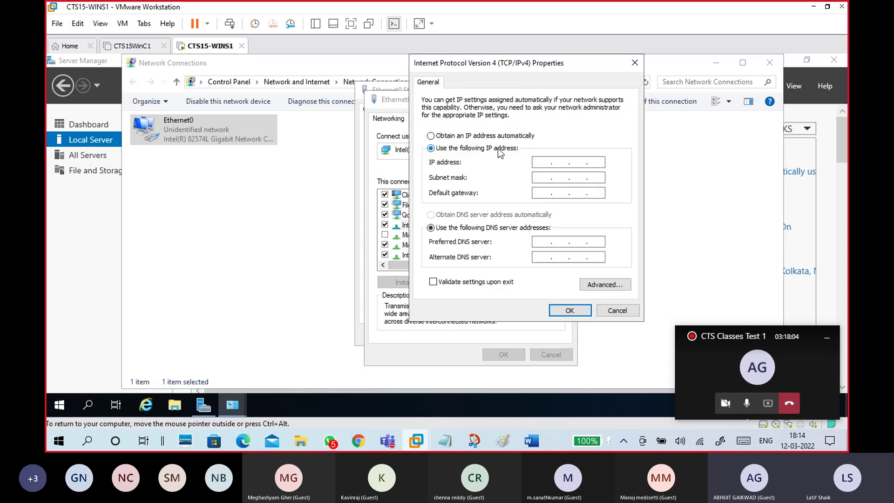
{"action": "left_click", "coordinate": [493, 136]}
{"action": "left_click", "coordinate": [475, 215]}
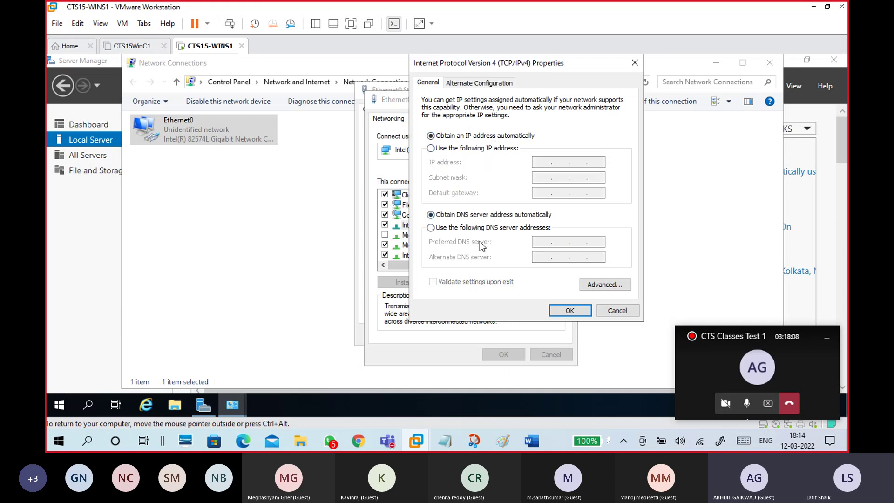
{"action": "left_click", "coordinate": [481, 148]}
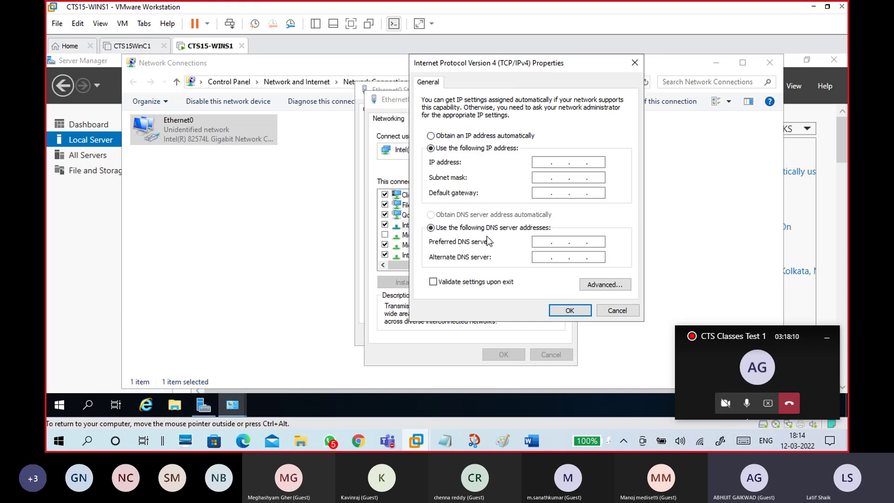
{"action": "left_click", "coordinate": [543, 162]}
{"action": "type", "text": "172 . 16 . 0 . 254"}
{"action": "key", "text": "Tab"}
{"action": "left_click", "coordinate": [602, 163]}
{"action": "double_click", "coordinate": [553, 180]}
{"action": "left_click", "coordinate": [543, 195]}
{"action": "left_click", "coordinate": [541, 242]}
{"action": "type", "text": "172 . 16 . 0"}
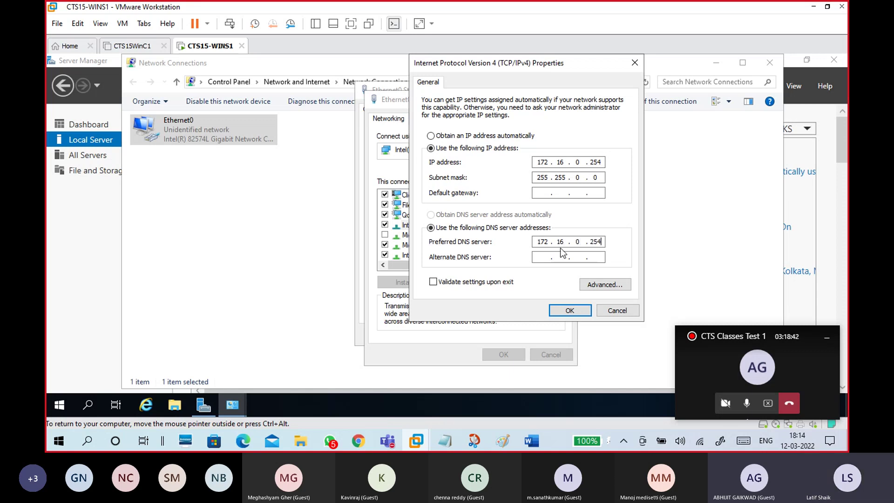
Step: Switch Ethernet0 IPv4 back to automatic IP and DNS, close the dialogs, and reopen Ethernet0 Status
{"action": "left_click", "coordinate": [569, 311]}
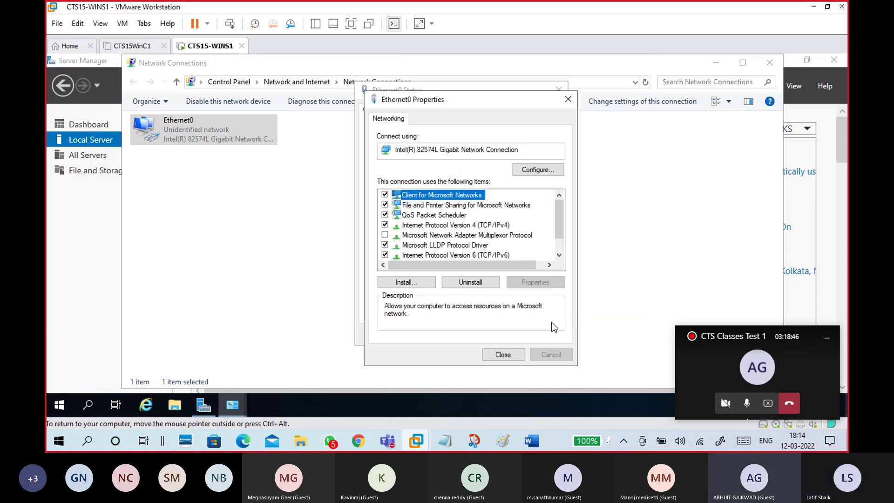
{"action": "left_click", "coordinate": [479, 226]}
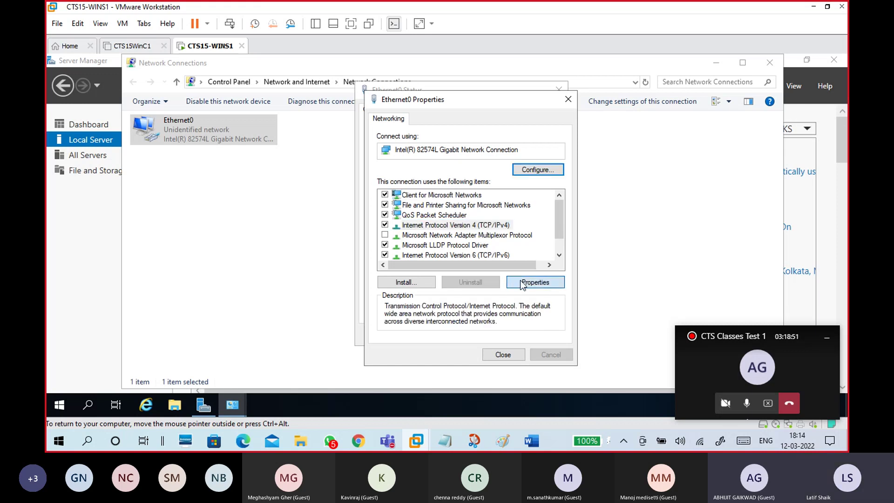
{"action": "left_click", "coordinate": [539, 281]}
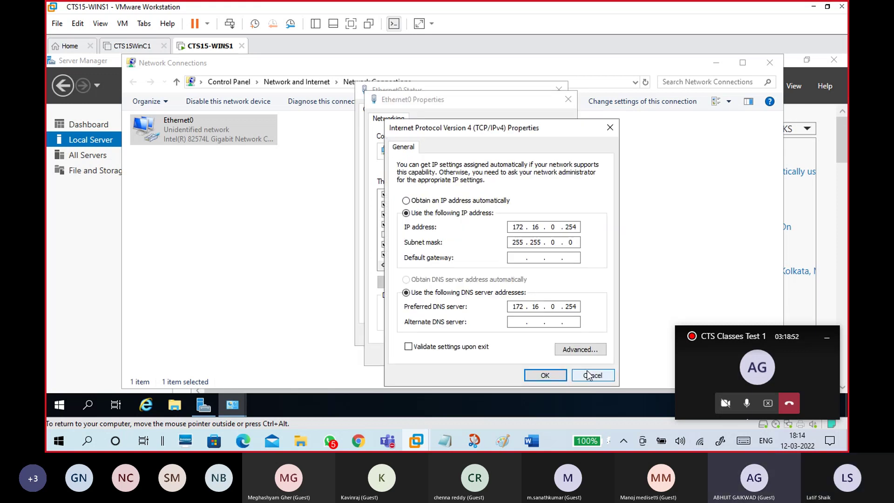
{"action": "left_click", "coordinate": [448, 200]}
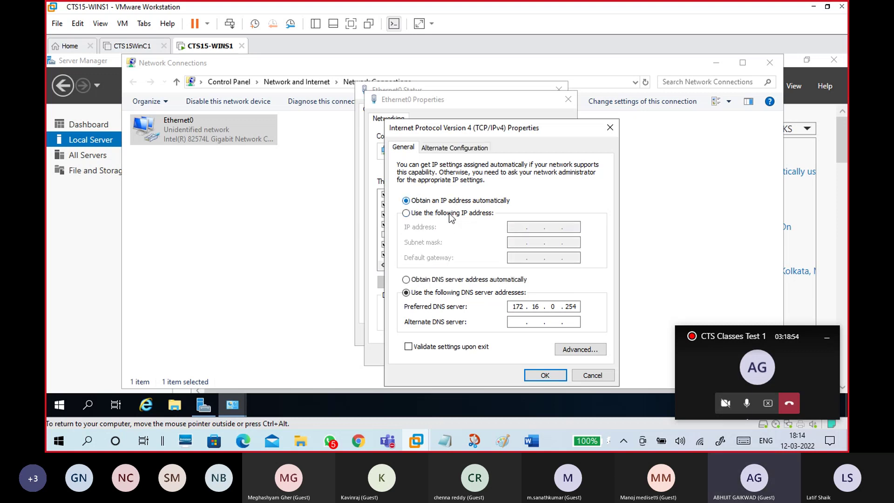
{"action": "left_click", "coordinate": [438, 279]}
{"action": "left_click", "coordinate": [532, 374]}
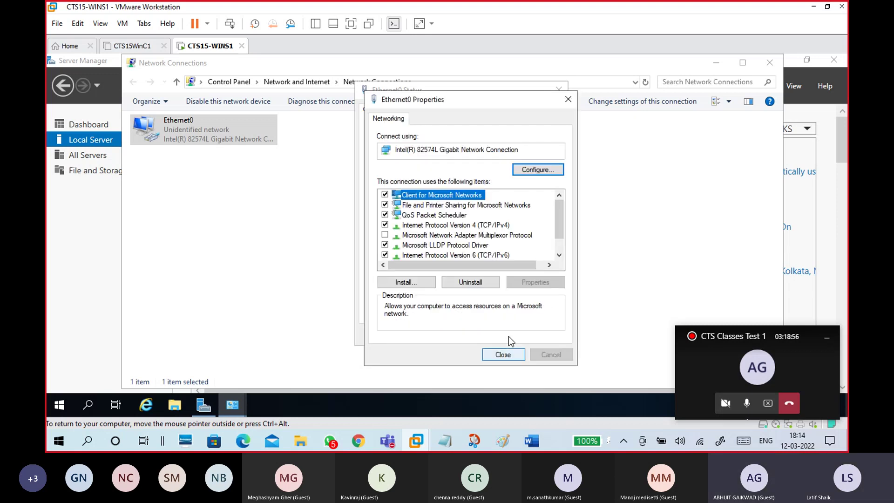
{"action": "left_click", "coordinate": [504, 355]}
{"action": "left_click", "coordinate": [534, 337]}
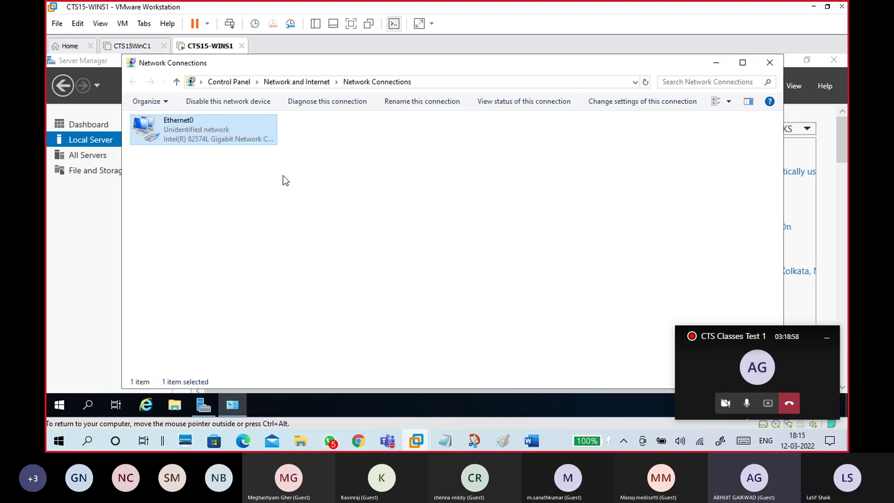
{"action": "left_click", "coordinate": [770, 62]}
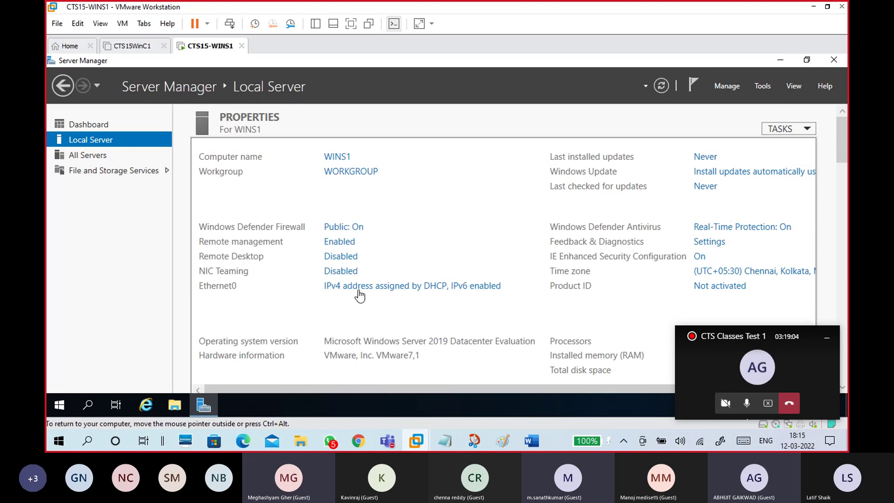
{"action": "left_click", "coordinate": [393, 287]}
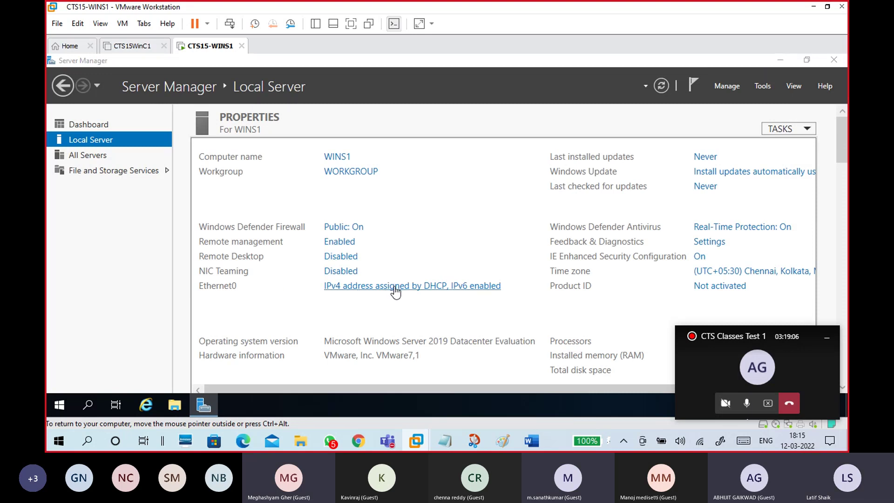
{"action": "double_click", "coordinate": [223, 139]}
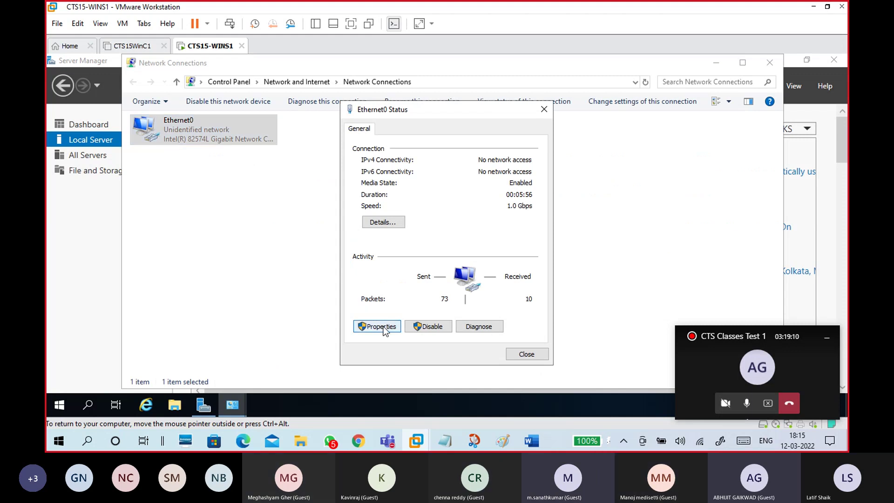
Step: Open the Internet Protocol Version 4 (TCP/IPv4) Properties from Ethernet0 Properties
{"action": "left_click", "coordinate": [380, 327]}
{"action": "left_click_drag", "start_coordinate": [469, 129], "coordinate": [502, 84]}
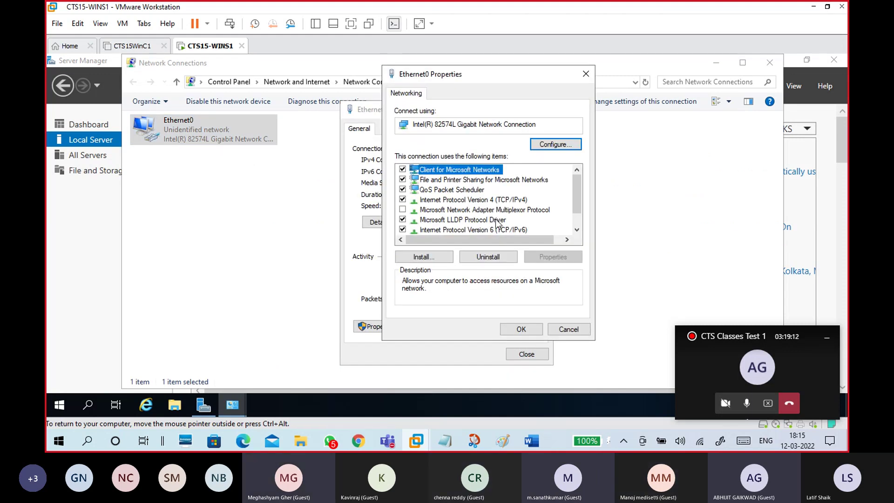
{"action": "left_click", "coordinate": [493, 200]}
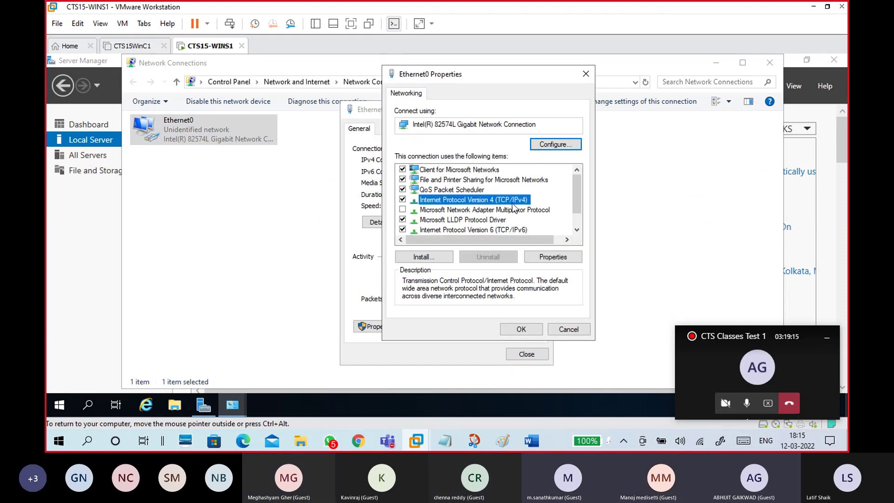
{"action": "left_click", "coordinate": [552, 257]}
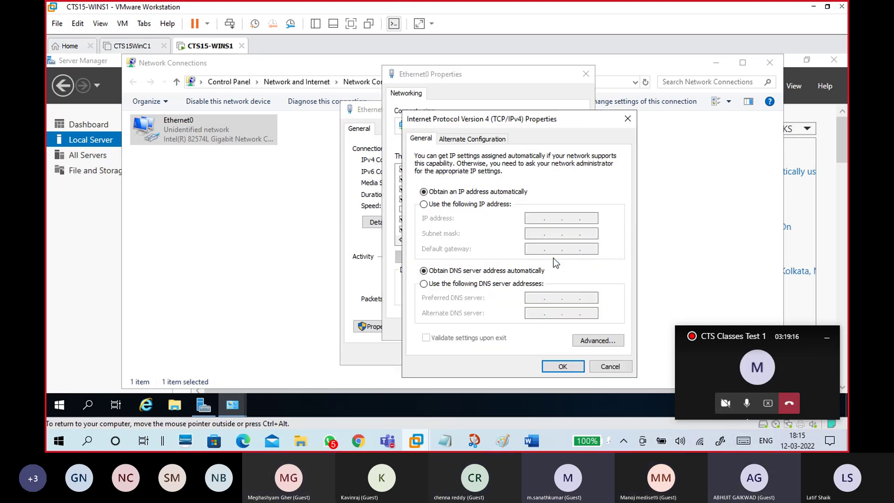
{"action": "left_click_drag", "start_coordinate": [519, 122], "coordinate": [548, 71]}
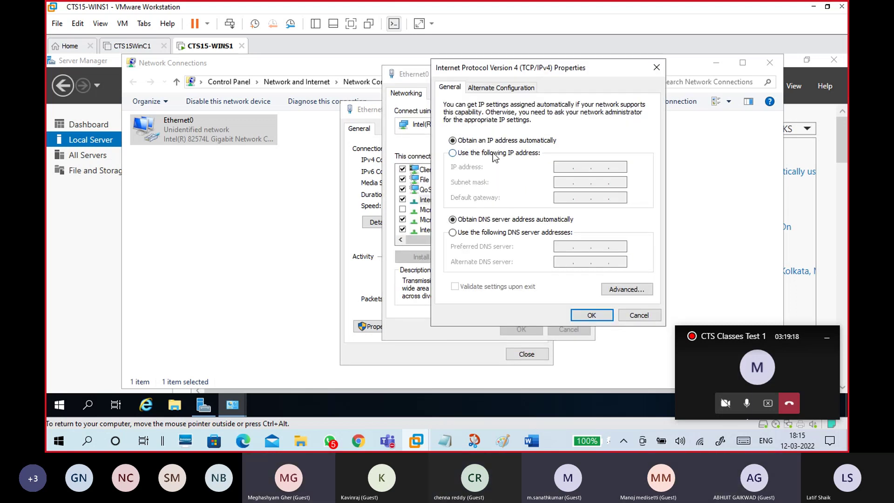
Step: Enter static IP 172.16.0.254, mask 255.255.0.0, preferred DNS 172.16.0.254 and click OK
{"action": "left_click", "coordinate": [492, 152]}
{"action": "left_click", "coordinate": [559, 166]}
{"action": "type", "text": "1721"}
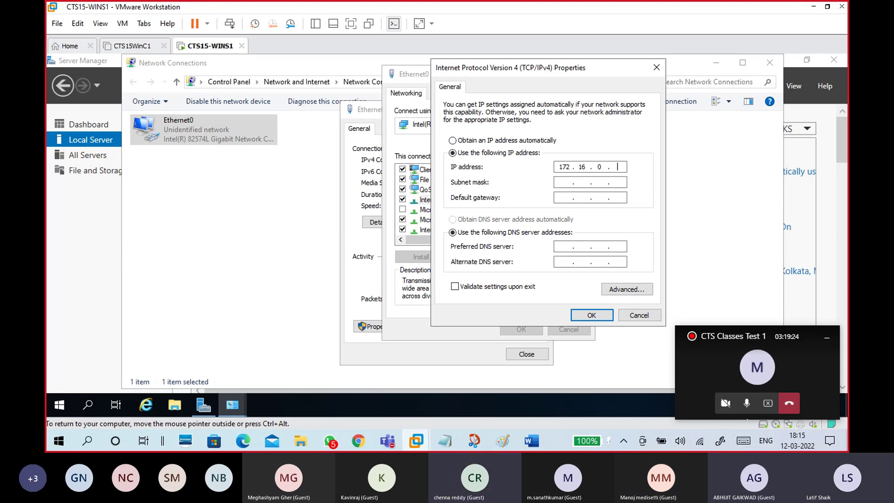
{"action": "type", "text": "254"}
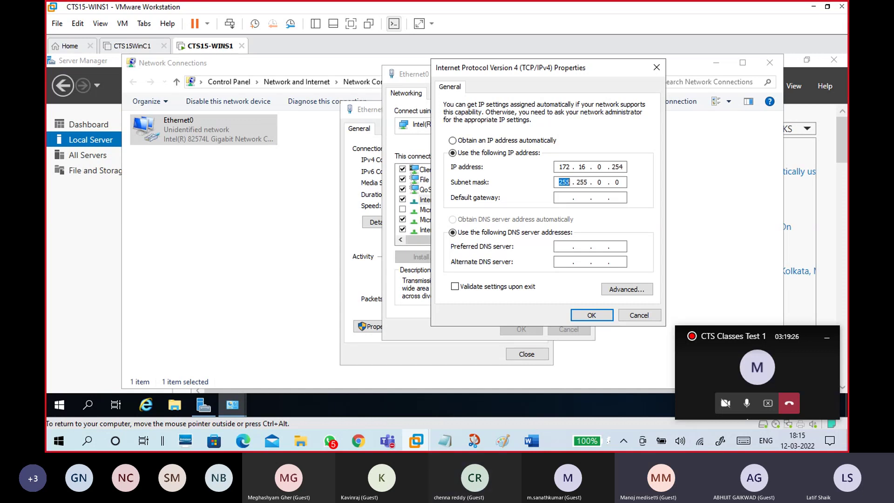
{"action": "key", "text": "Tab"}
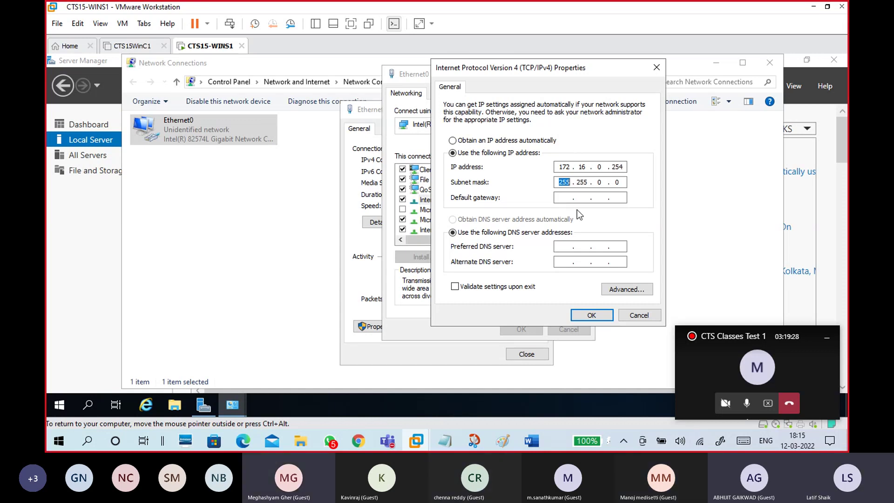
{"action": "left_click", "coordinate": [564, 246]}
{"action": "type", "text": "172 . 16 . 0 . 254"}
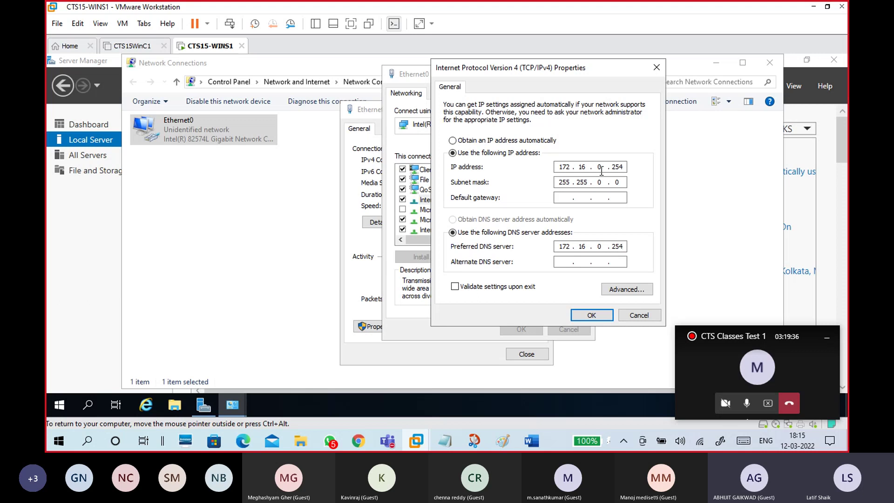
{"action": "left_click", "coordinate": [584, 315]}
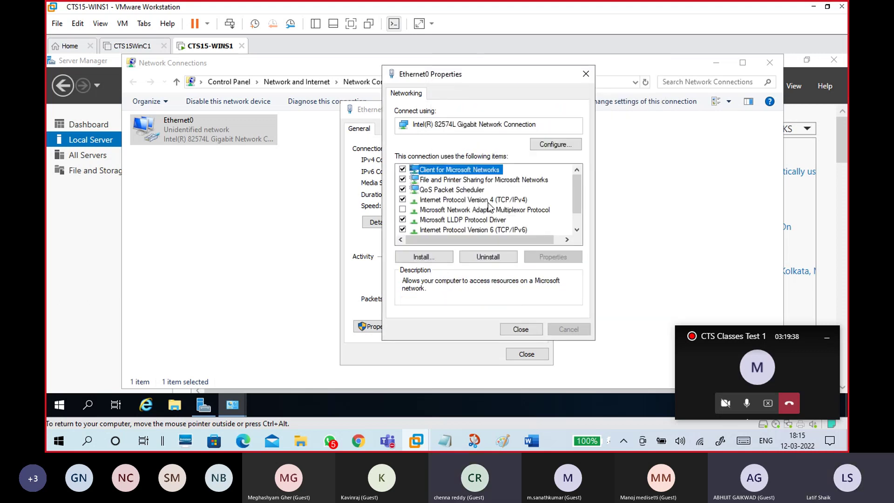
Step: Uncheck Internet Protocol Version 6 (TCP/IPv6) and close the Ethernet0 Properties and Status windows
{"action": "left_click", "coordinate": [487, 230]}
{"action": "scroll", "coordinate": [465, 223], "scroll_direction": "down", "scroll_amount": 1}
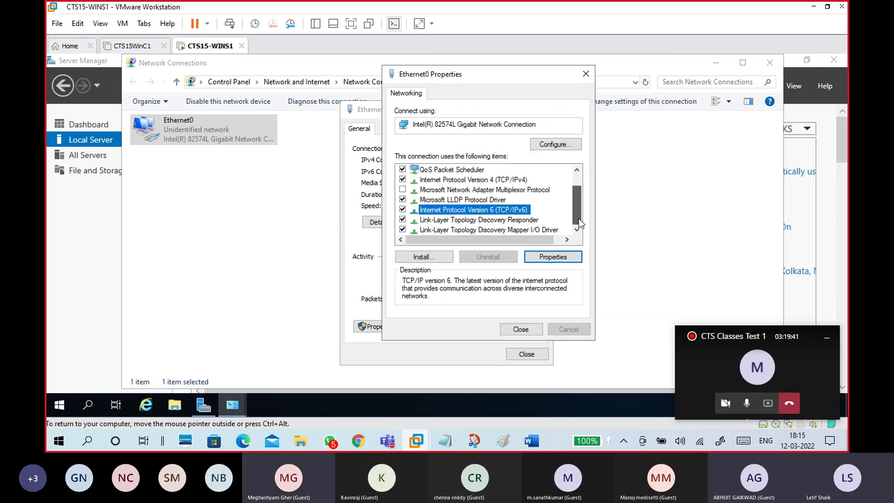
{"action": "left_click", "coordinate": [403, 210]}
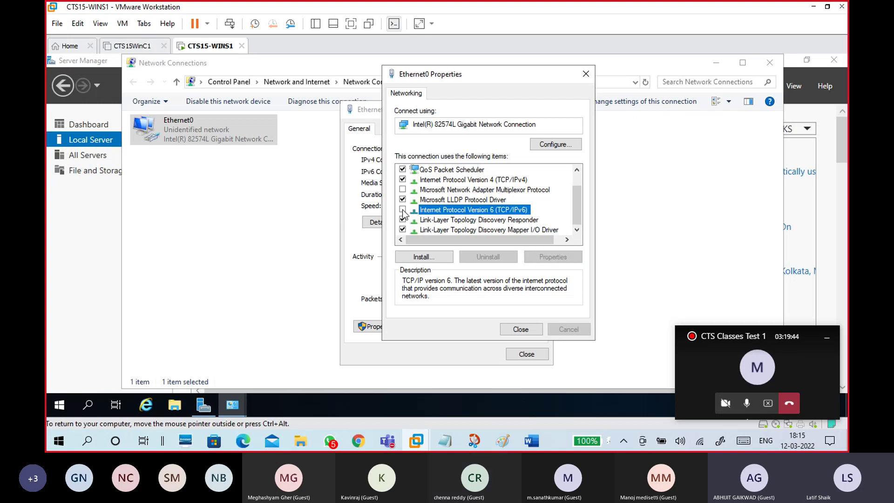
{"action": "left_click", "coordinate": [403, 210]}
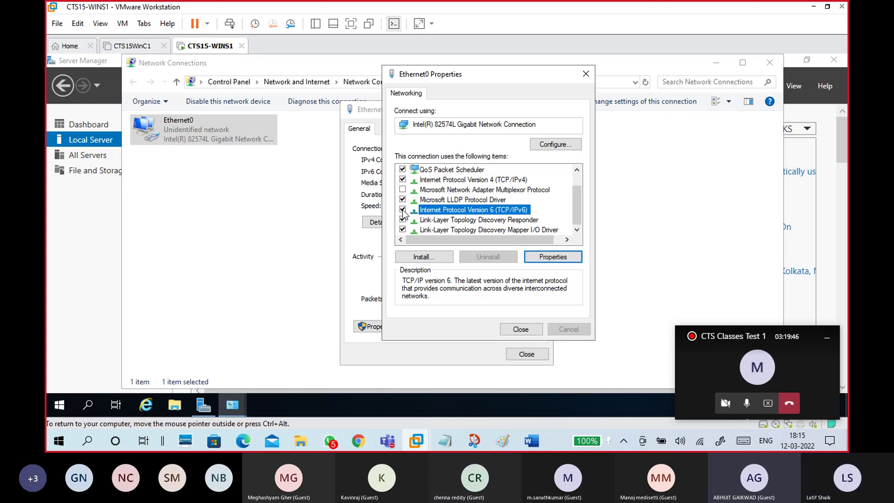
{"action": "left_click", "coordinate": [403, 210]}
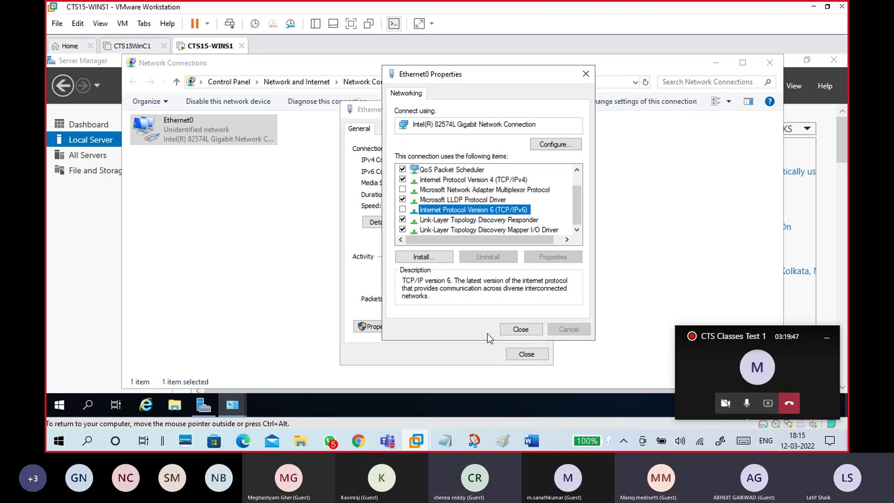
{"action": "left_click", "coordinate": [515, 330]}
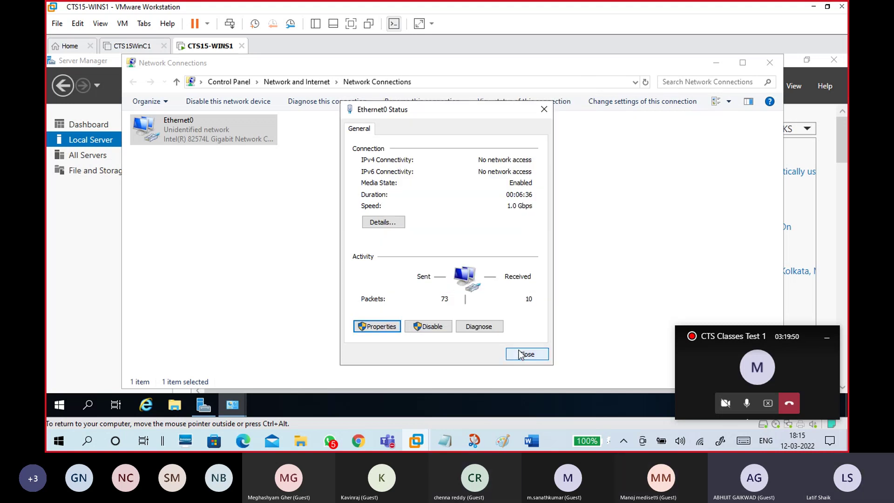
{"action": "left_click", "coordinate": [522, 353]}
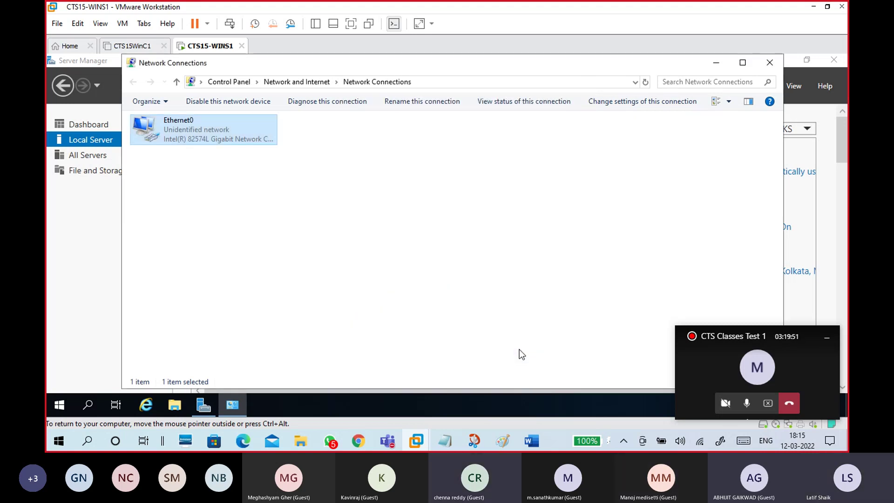
Step: Check Ethernet0 details: DHCP off, IP 172.16.0.254, mask 255.255.0.0, DNS 172.16.0.254
{"action": "double_click", "coordinate": [246, 140]}
{"action": "left_click", "coordinate": [368, 221]}
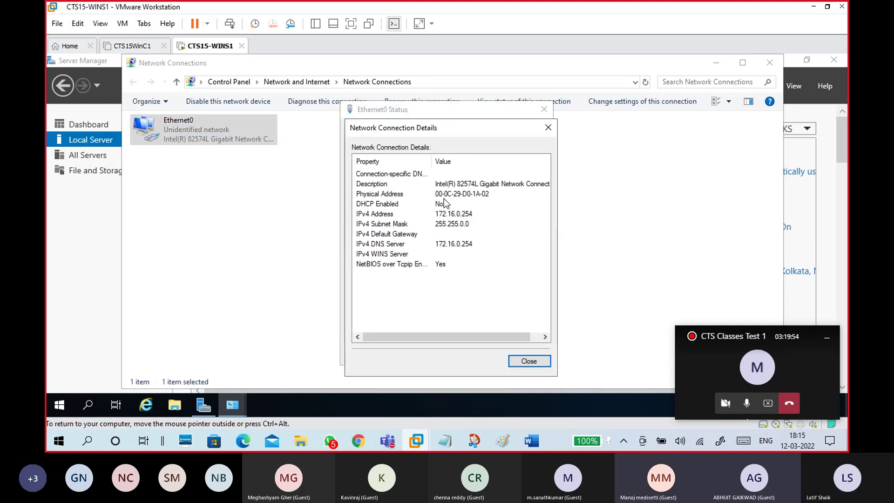
{"action": "left_click", "coordinate": [437, 204]}
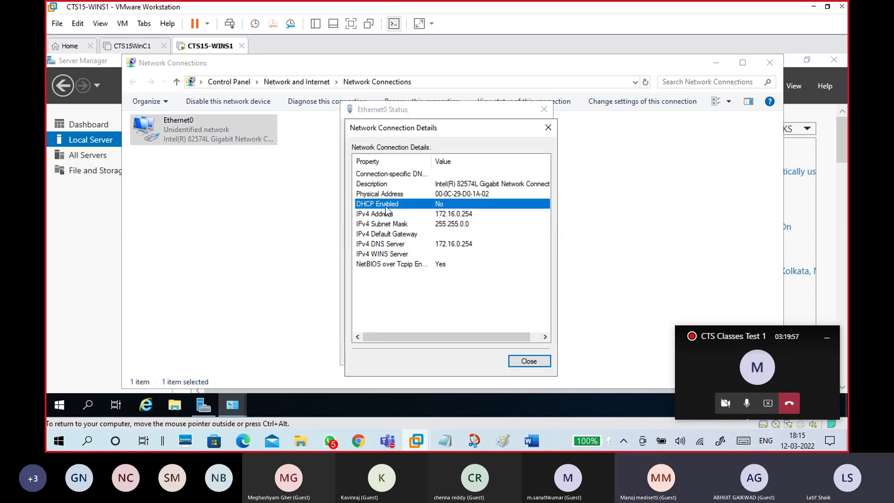
{"action": "left_click", "coordinate": [454, 215]}
{"action": "left_click", "coordinate": [457, 225]}
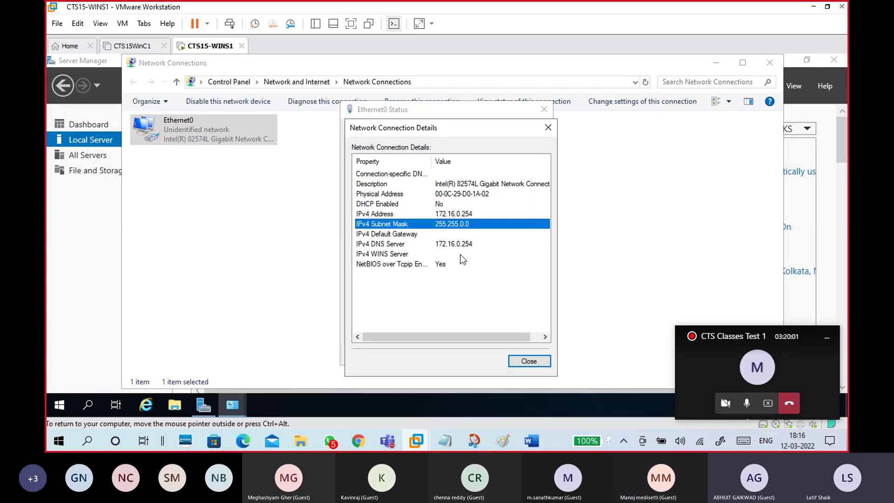
{"action": "left_click", "coordinate": [459, 244]}
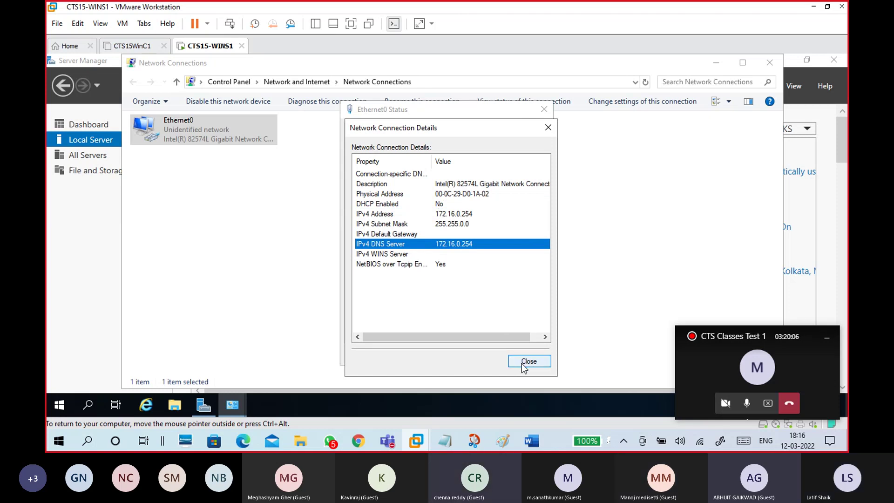
{"action": "left_click", "coordinate": [435, 193]}
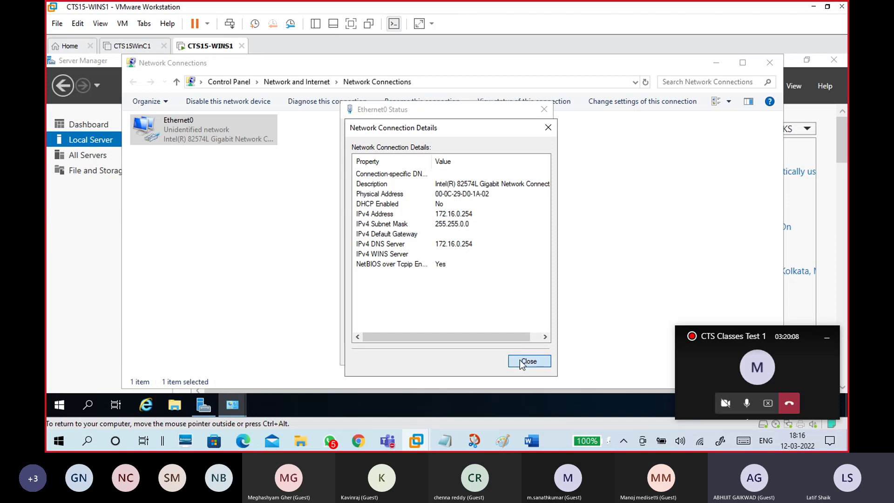
{"action": "left_click", "coordinate": [528, 360]}
{"action": "left_click", "coordinate": [522, 352]}
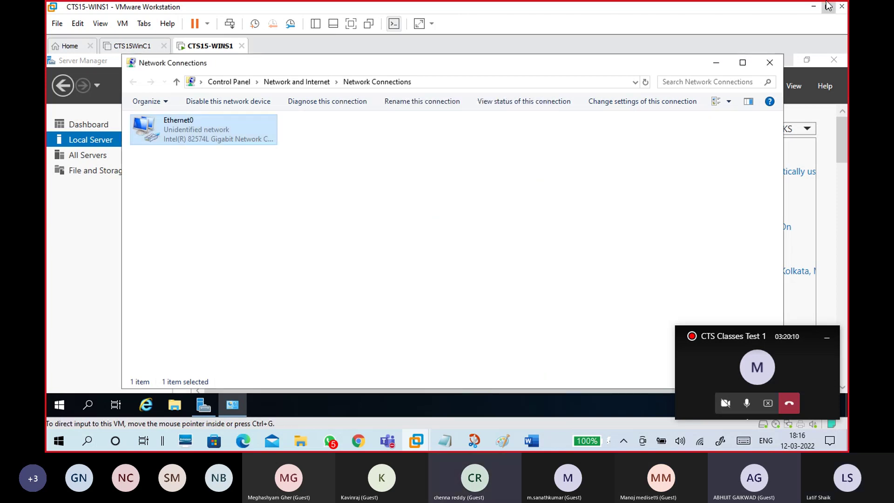
{"action": "left_click", "coordinate": [770, 62]}
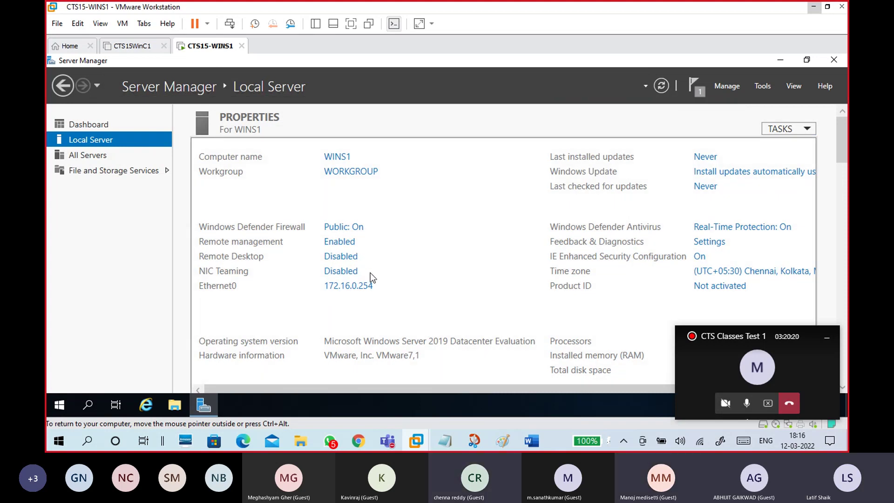
Step: Highlight the 'Assign a Static ip address' and 'Install Role: ADDS' notes, then open Server Manager's Manage menu
{"action": "mouse_move", "coordinate": [446, 441]}
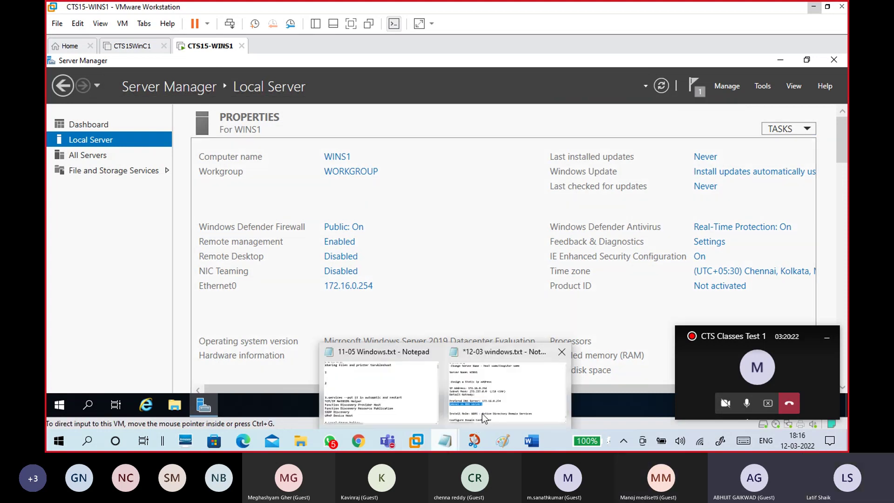
{"action": "left_click", "coordinate": [476, 423]}
{"action": "left_click", "coordinate": [275, 277]}
{"action": "left_click_drag", "start_coordinate": [61, 146], "coordinate": [337, 140]}
{"action": "scroll", "coordinate": [385, 208], "scroll_direction": "down", "scroll_amount": 3}
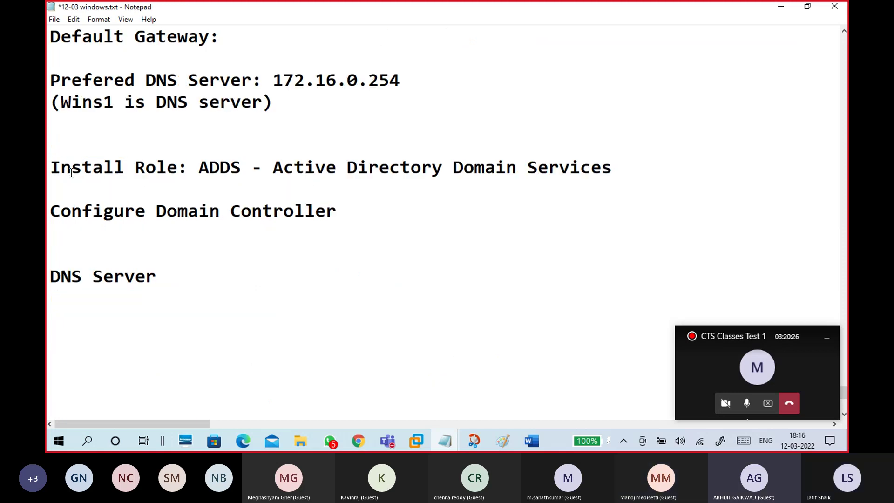
{"action": "left_click", "coordinate": [233, 152]}
{"action": "left_click_drag", "start_coordinate": [233, 153], "coordinate": [240, 163]}
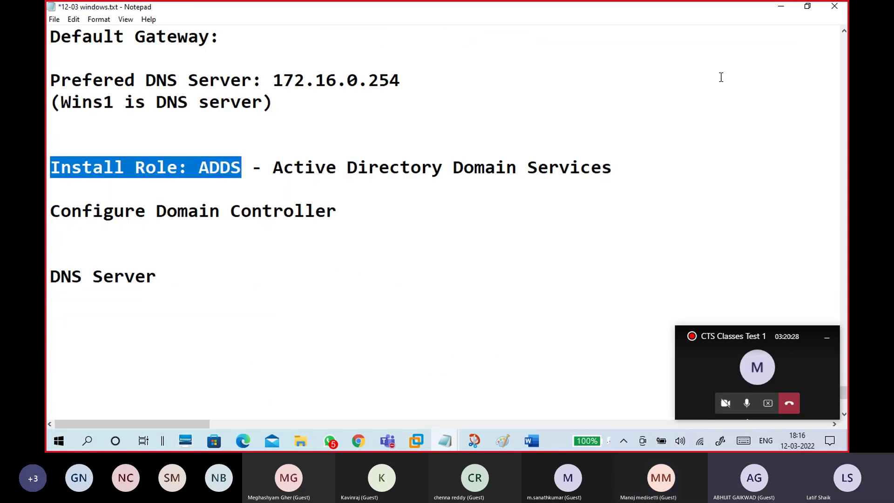
{"action": "left_click", "coordinate": [781, 13]}
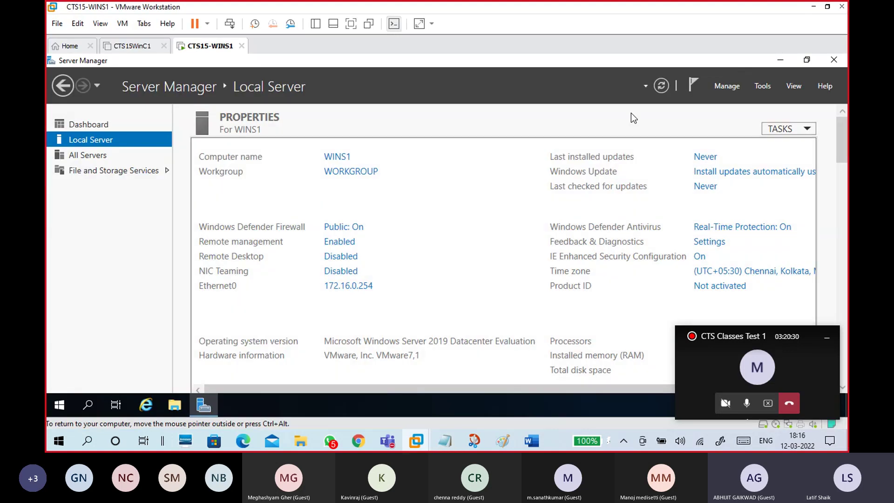
{"action": "left_click", "coordinate": [725, 88]}
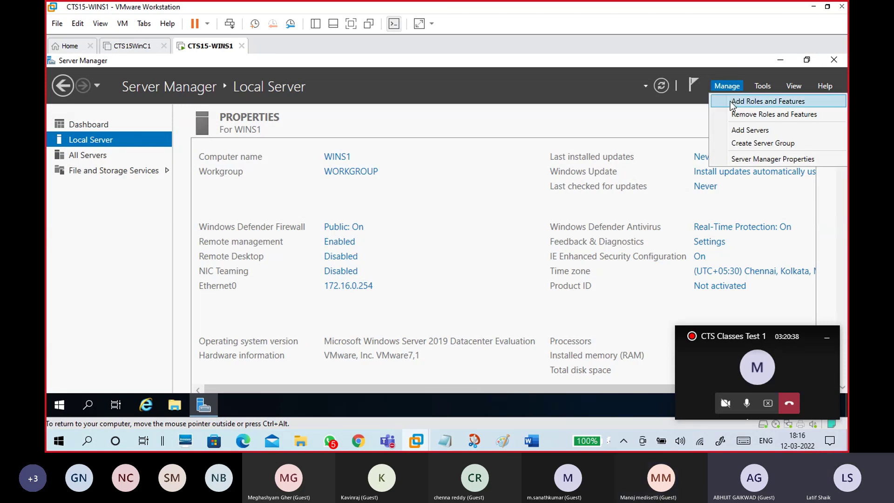
Step: Launch Add Roles and Features maximized, keeping role-based installation and WINS1 as the destination server
{"action": "left_click", "coordinate": [729, 102]}
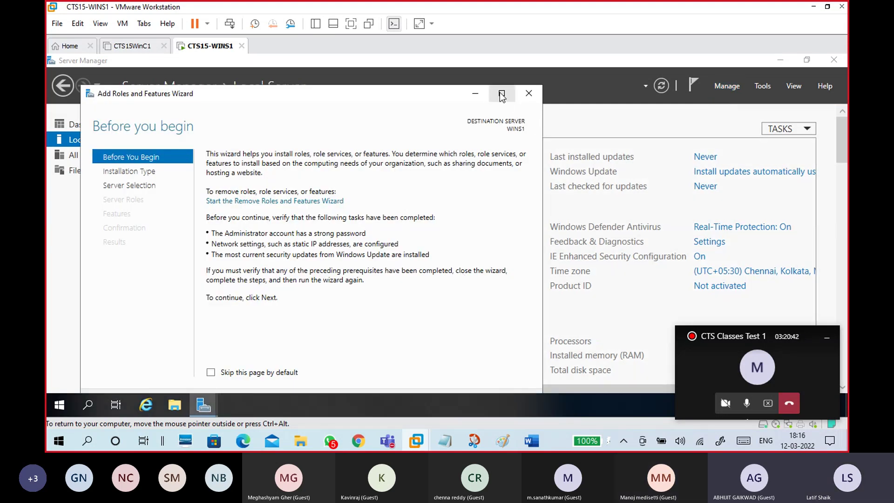
{"action": "left_click", "coordinate": [502, 93]}
{"action": "left_click", "coordinate": [827, 337]}
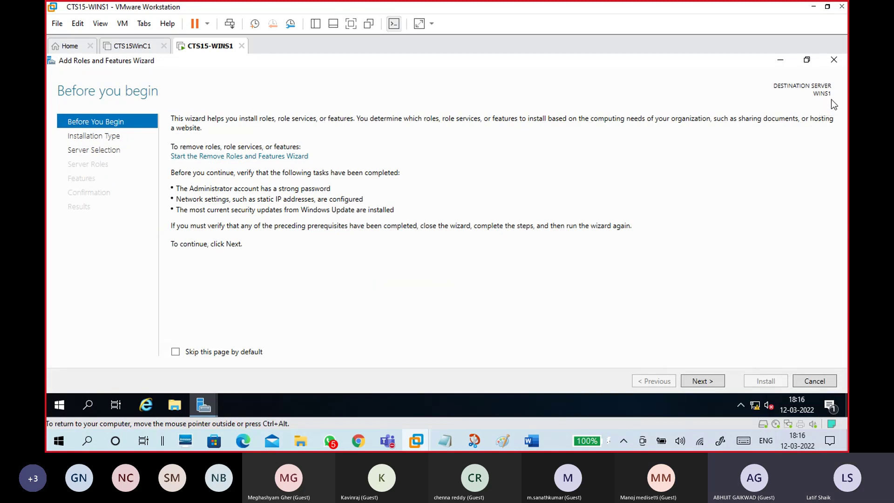
{"action": "left_click", "coordinate": [716, 382]}
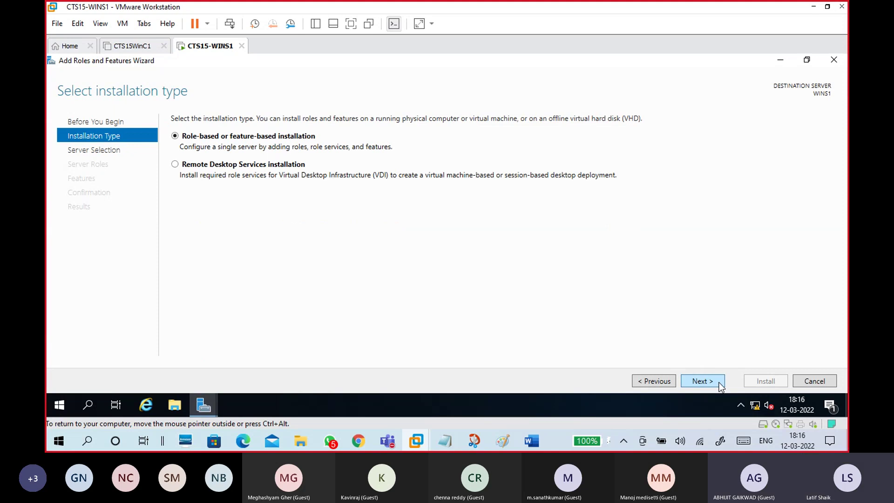
{"action": "left_click", "coordinate": [719, 381]}
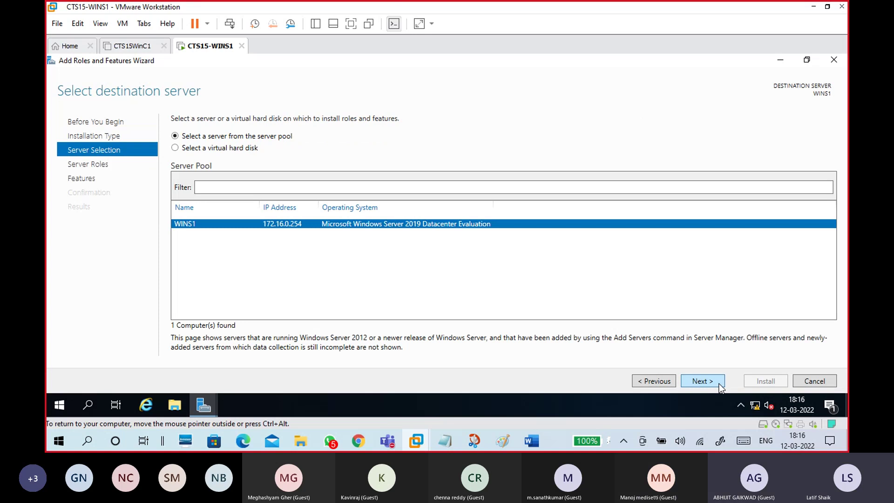
{"action": "left_click", "coordinate": [718, 383]}
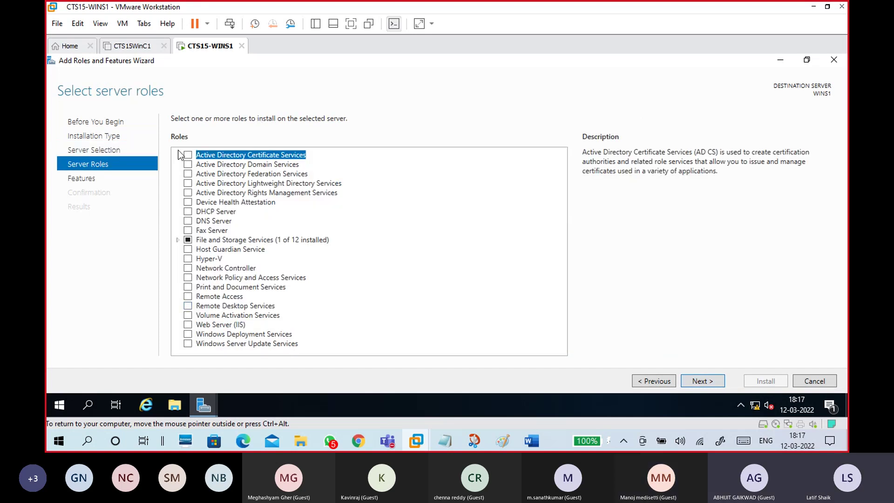
Step: Review server role descriptions from Windows Server Update Services up to Active Directory Domain Services
{"action": "left_click", "coordinate": [250, 343]}
{"action": "left_click", "coordinate": [252, 334]}
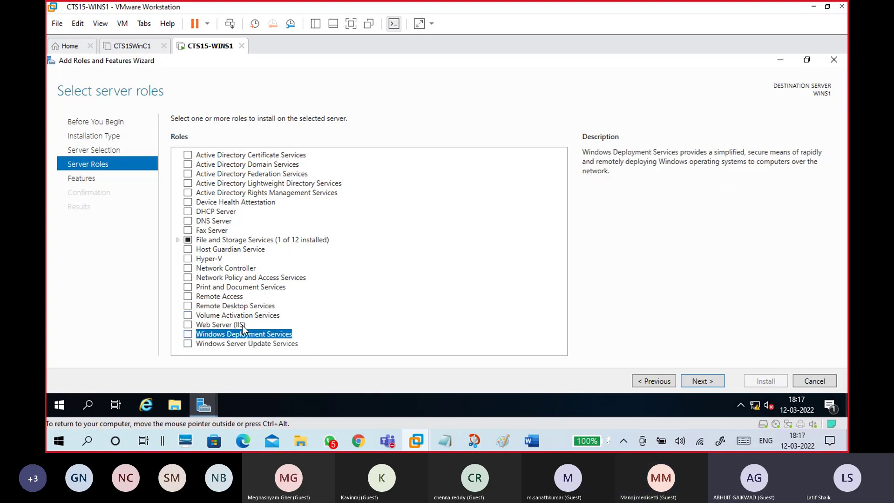
{"action": "left_click", "coordinate": [242, 324]}
{"action": "left_click", "coordinate": [238, 306]}
{"action": "left_click", "coordinate": [238, 297]}
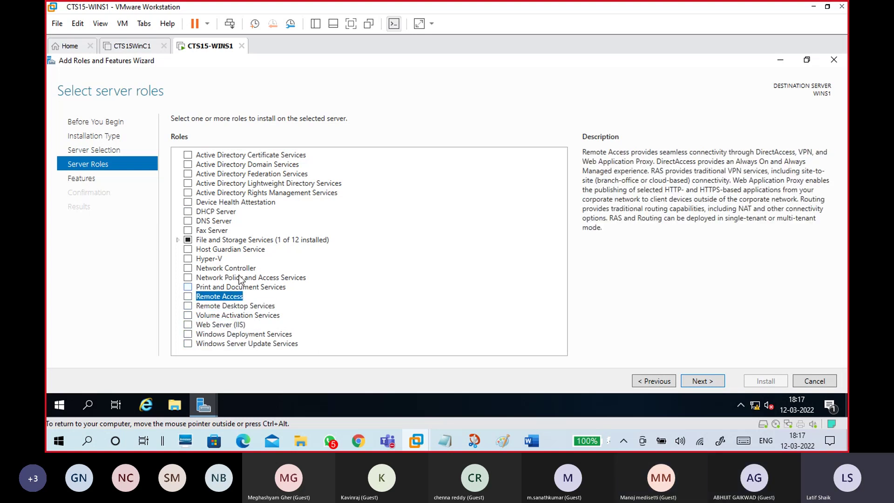
{"action": "left_click", "coordinate": [220, 259]}
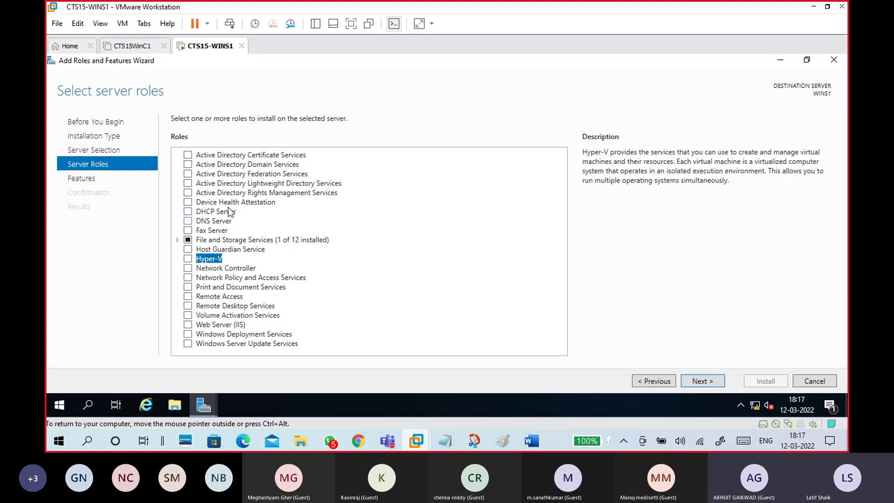
{"action": "left_click", "coordinate": [233, 164]}
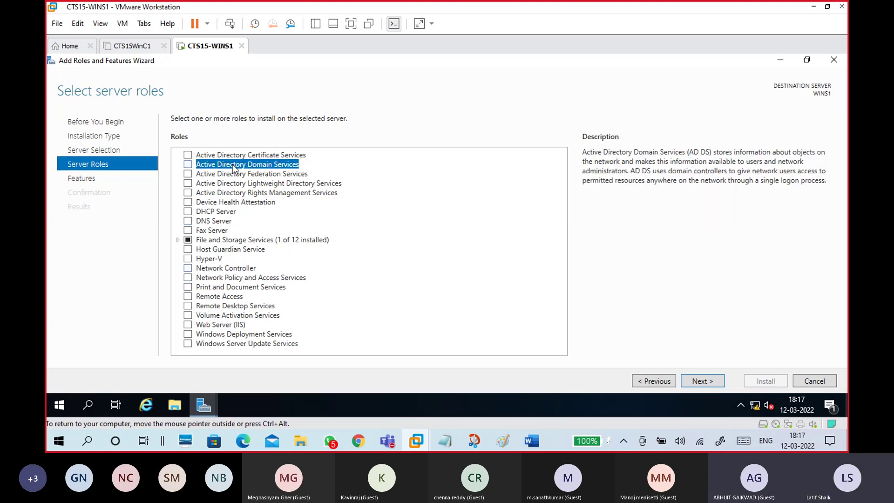
Step: Review the DHCP through WSUS role descriptions, then tick Active Directory Domain Services
{"action": "left_click", "coordinate": [227, 213]}
{"action": "left_click", "coordinate": [228, 221]}
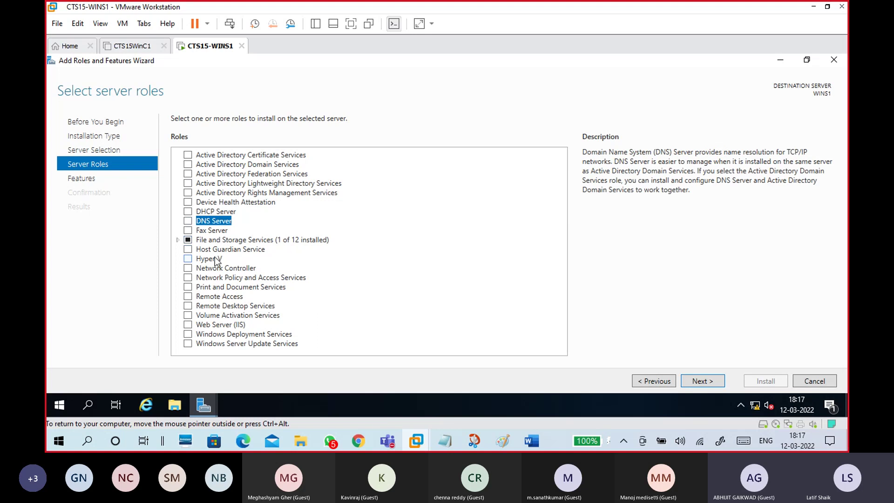
{"action": "left_click", "coordinate": [219, 258]}
{"action": "left_click", "coordinate": [222, 278]}
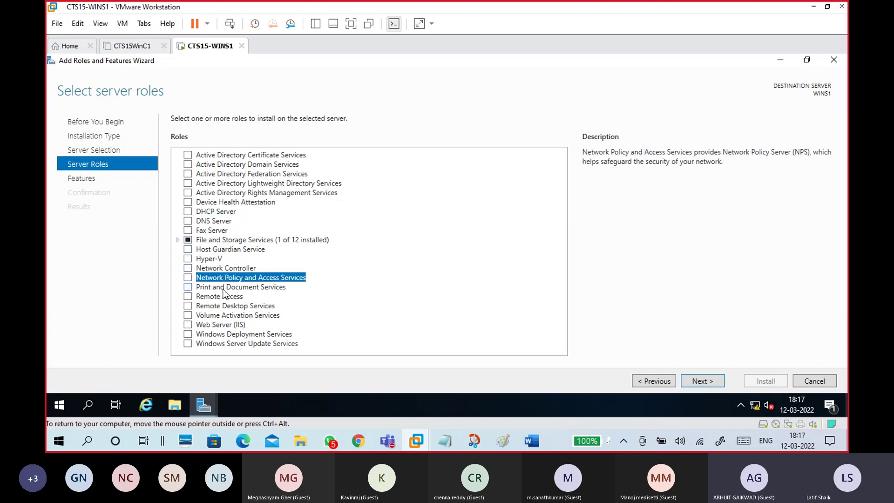
{"action": "left_click", "coordinate": [225, 288]}
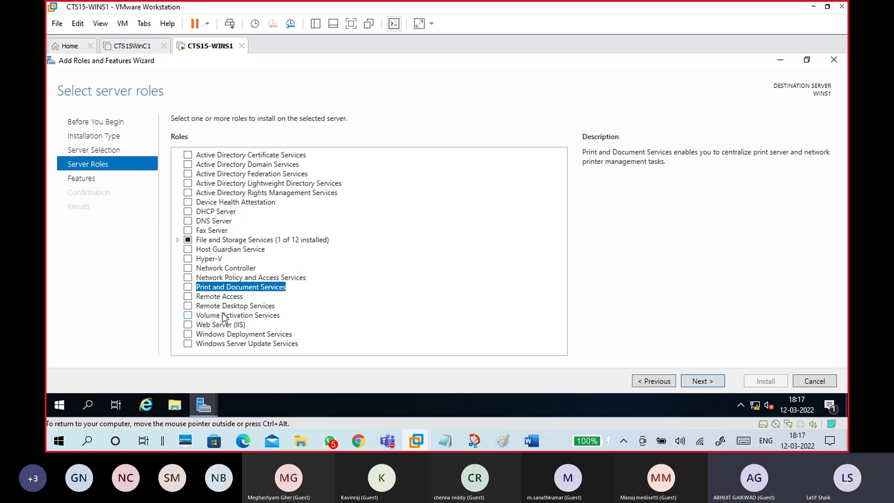
{"action": "left_click", "coordinate": [226, 306]}
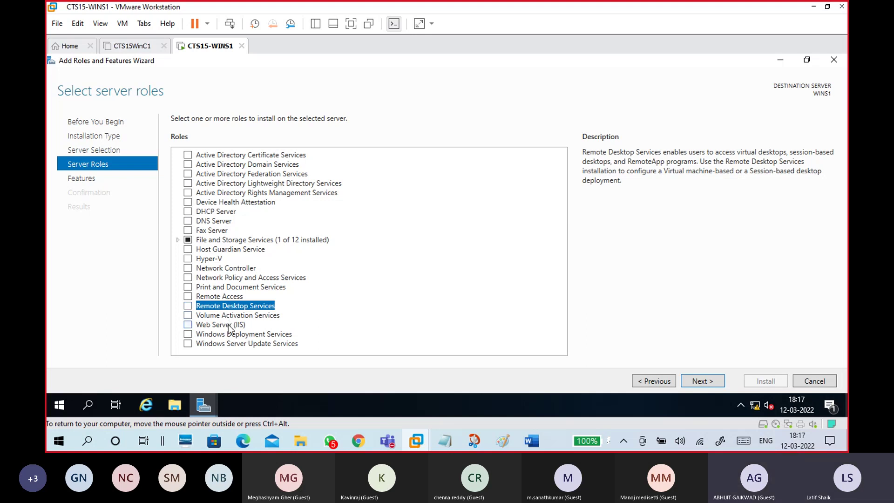
{"action": "left_click", "coordinate": [229, 324]}
{"action": "left_click", "coordinate": [227, 335]}
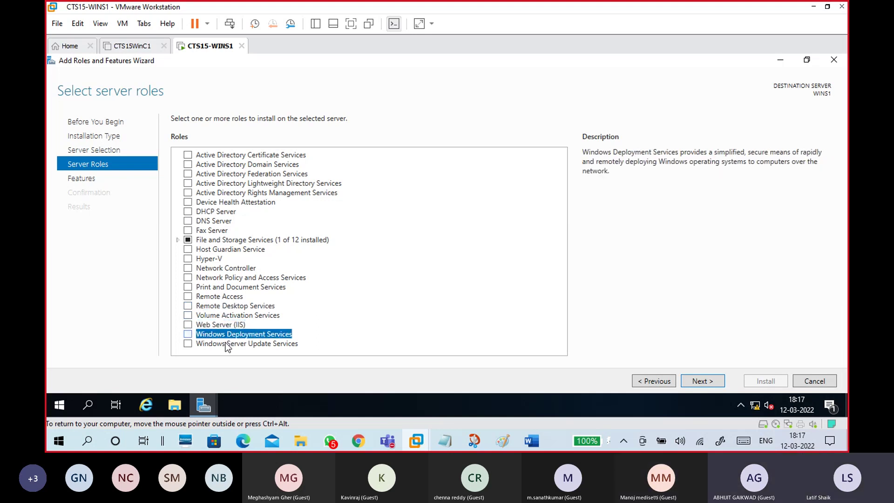
{"action": "left_click", "coordinate": [225, 343]}
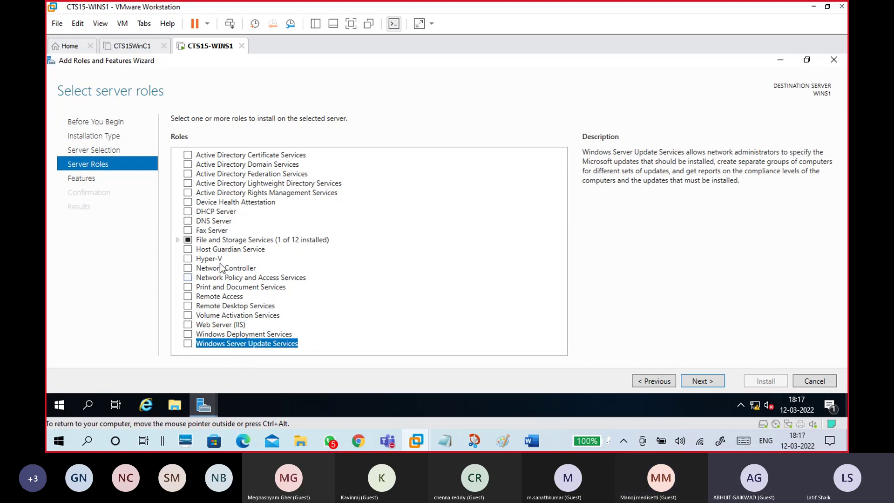
{"action": "left_click", "coordinate": [220, 165]}
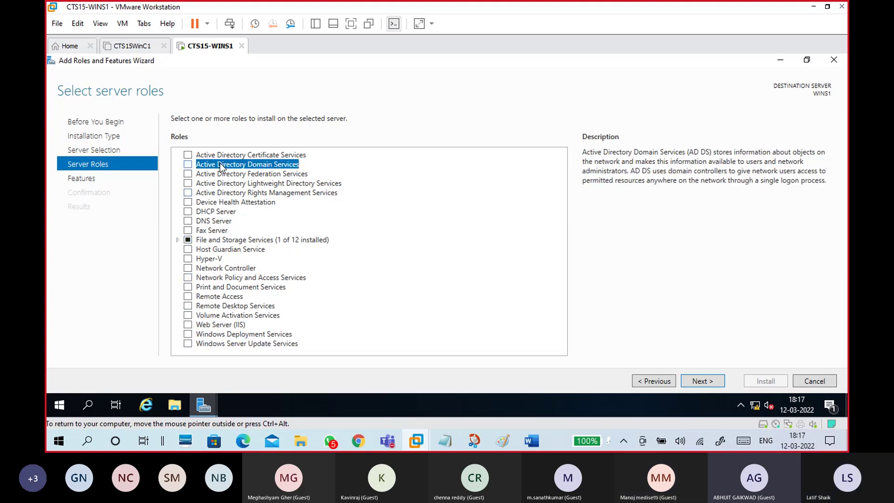
{"action": "left_click", "coordinate": [188, 165]}
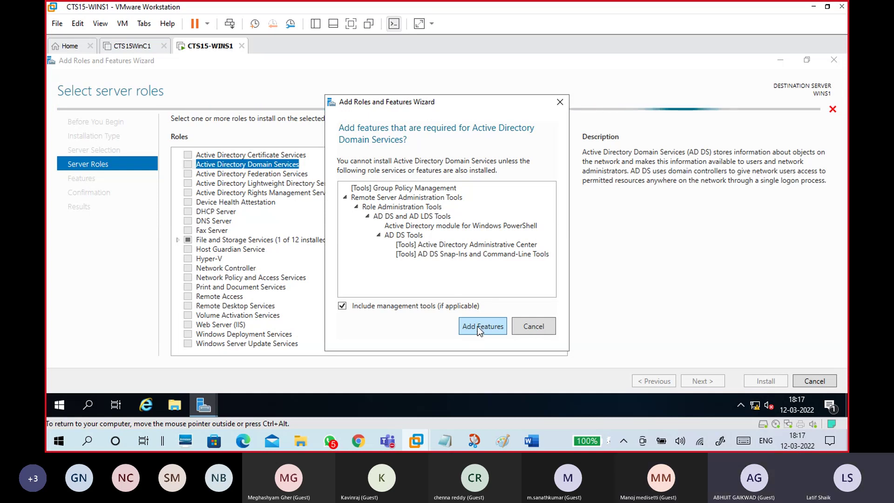
Step: Bring Snip & Sketch forward from the host taskbar and show its New snip options
{"action": "mouse_move", "coordinate": [474, 440]}
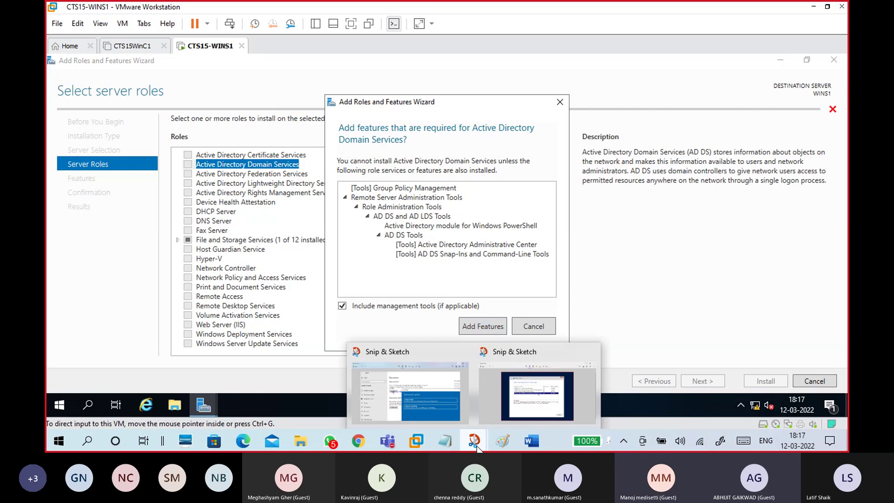
{"action": "left_click", "coordinate": [496, 408]}
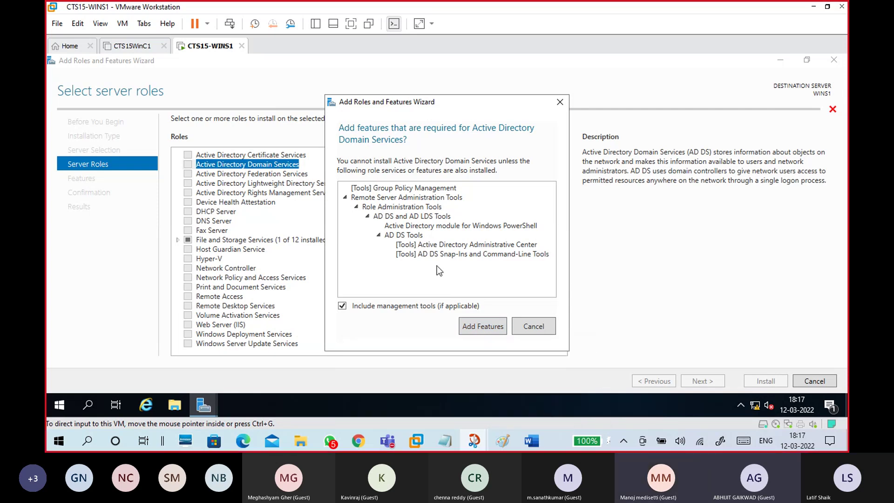
{"action": "left_click", "coordinate": [99, 33]}
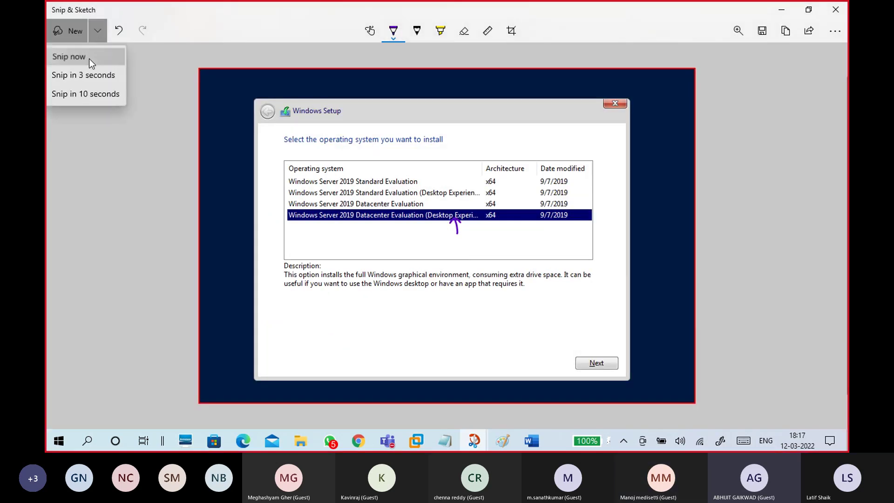
Step: Snip the wizard's required-features prompt, inking an arrow to Add Features and a check by AD DS
{"action": "left_click", "coordinate": [89, 59]}
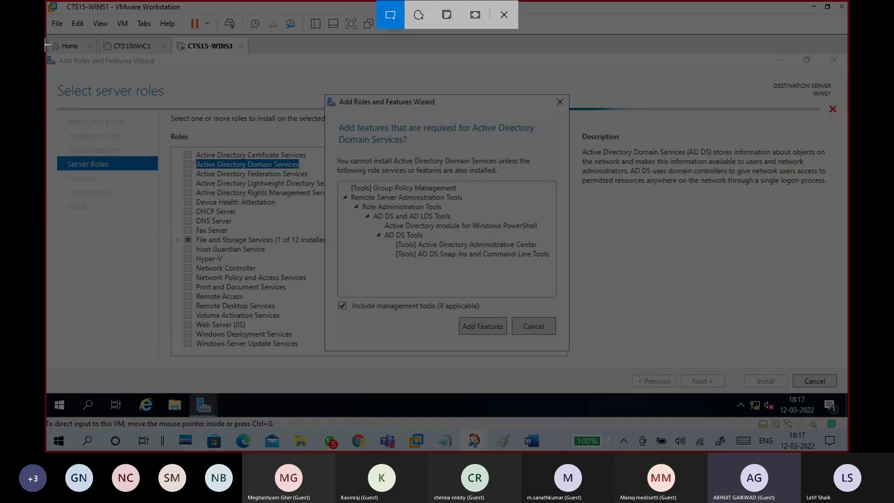
{"action": "mouse_move", "coordinate": [48, 52]}
{"action": "left_mouse_down"}
{"action": "mouse_move", "coordinate": [241, 151]}
{"action": "mouse_move", "coordinate": [745, 373]}
{"action": "mouse_move", "coordinate": [845, 393]}
{"action": "left_mouse_up"}
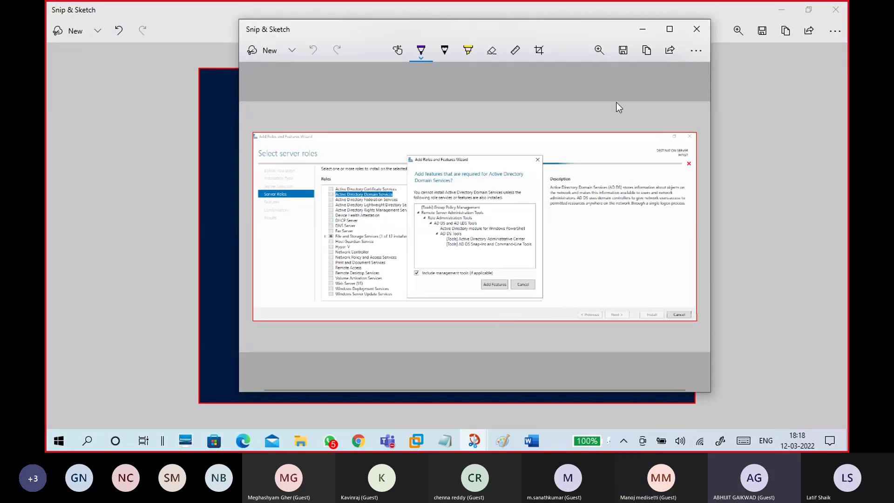
{"action": "left_click", "coordinate": [669, 29]}
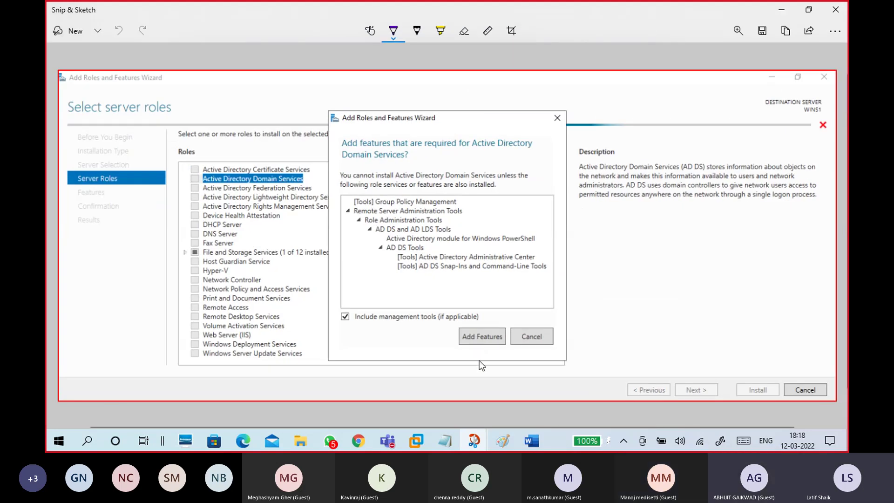
{"action": "left_click_drag", "start_coordinate": [482, 359], "coordinate": [481, 338]}
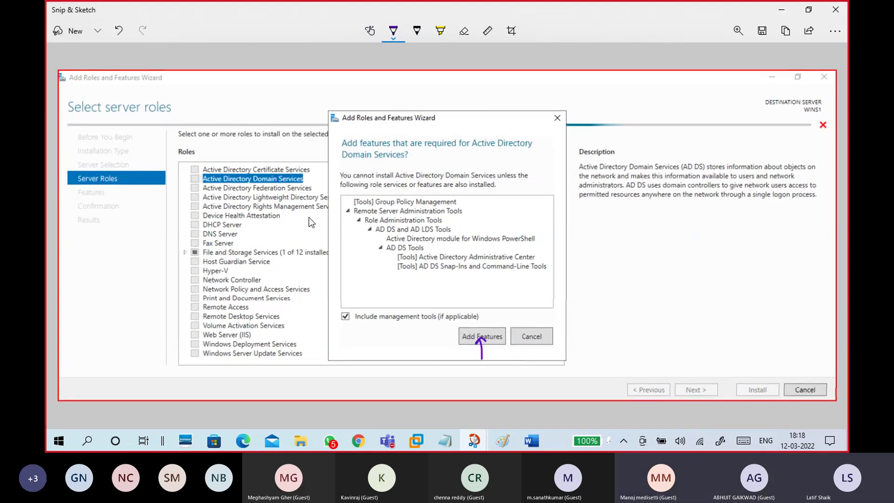
{"action": "left_click_drag", "start_coordinate": [195, 182], "coordinate": [201, 176]}
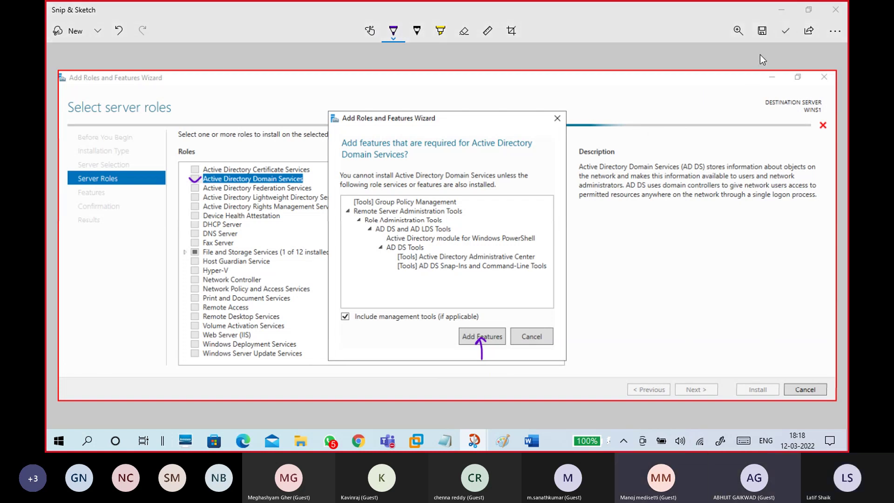
Step: Save the annotated snip as 'addds' and minimize both Snip & Sketch windows
{"action": "left_click", "coordinate": [762, 30]}
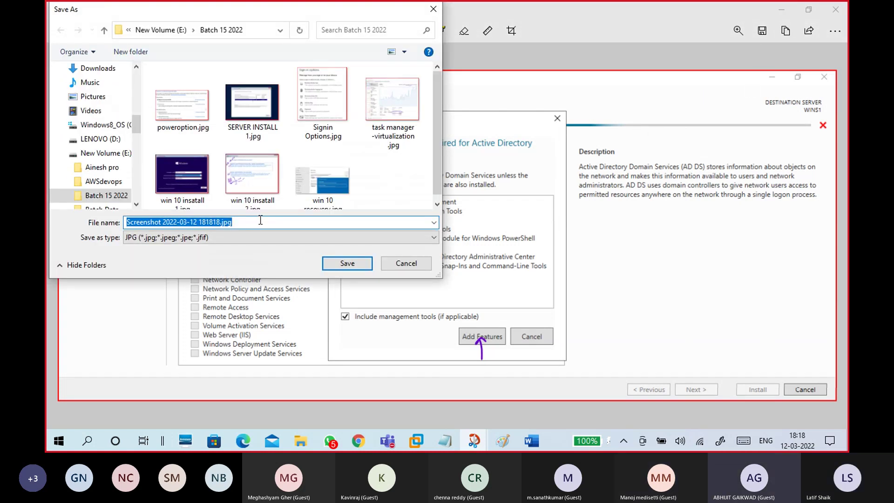
{"action": "type", "text": "addds"}
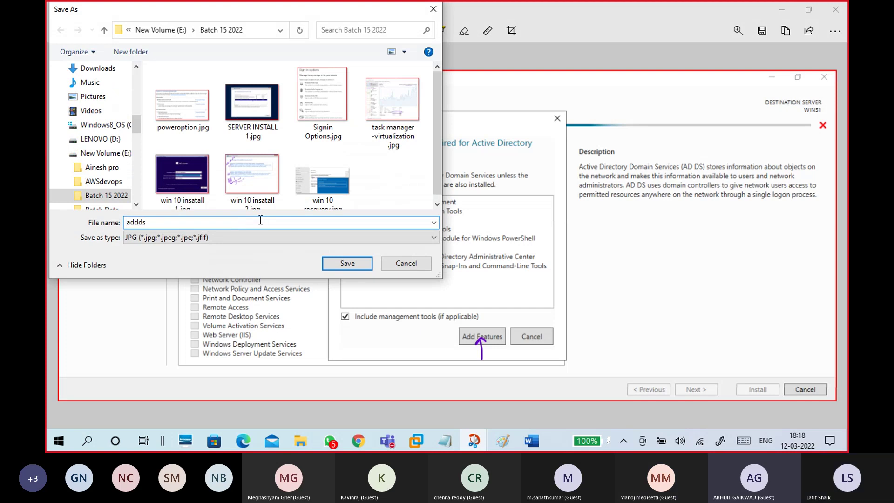
{"action": "left_click", "coordinate": [347, 263]}
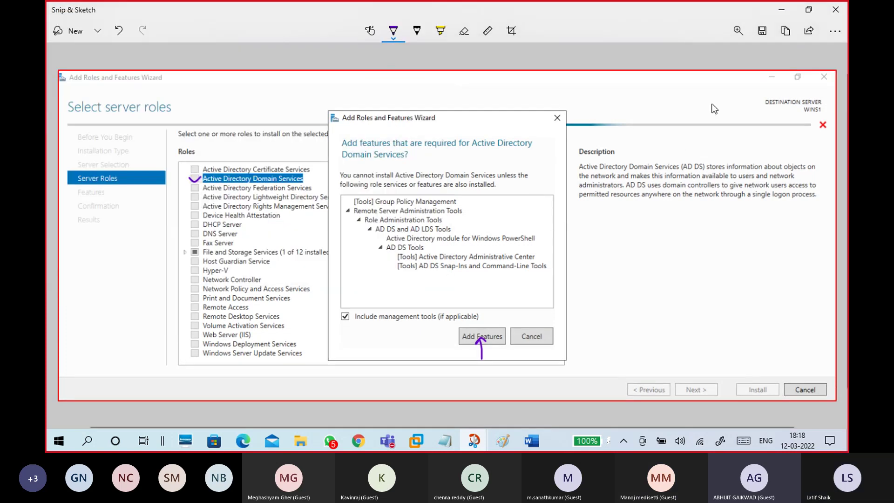
{"action": "left_click", "coordinate": [777, 10]}
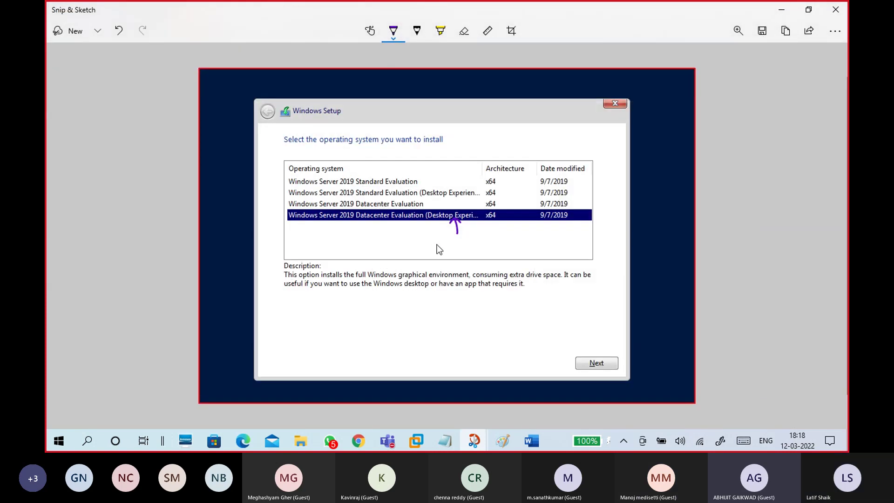
{"action": "left_click", "coordinate": [775, 12]}
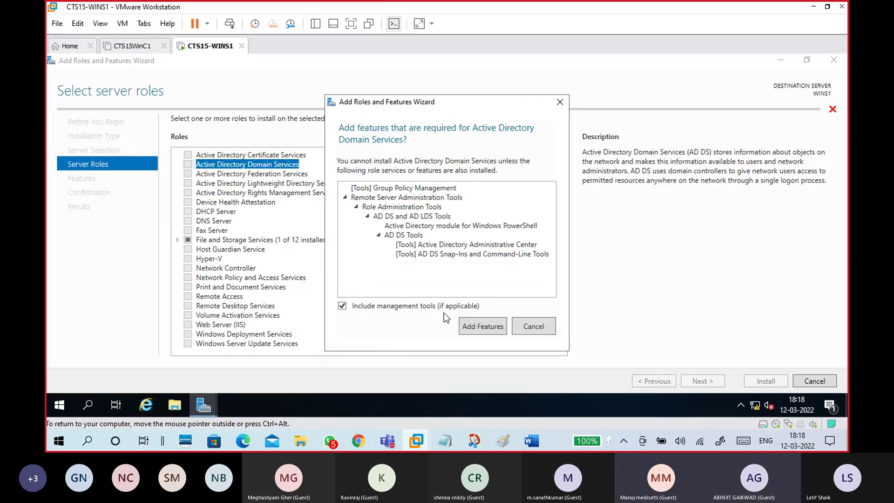
Step: Add AD DS's required features, allow automatic restart on the confirmation page, then cancel the wizard
{"action": "left_click", "coordinate": [478, 331]}
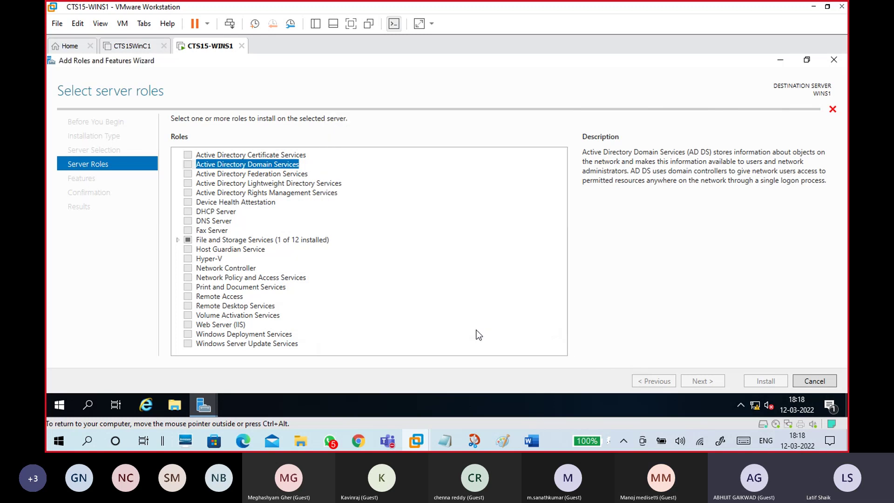
{"action": "left_click", "coordinate": [711, 381]}
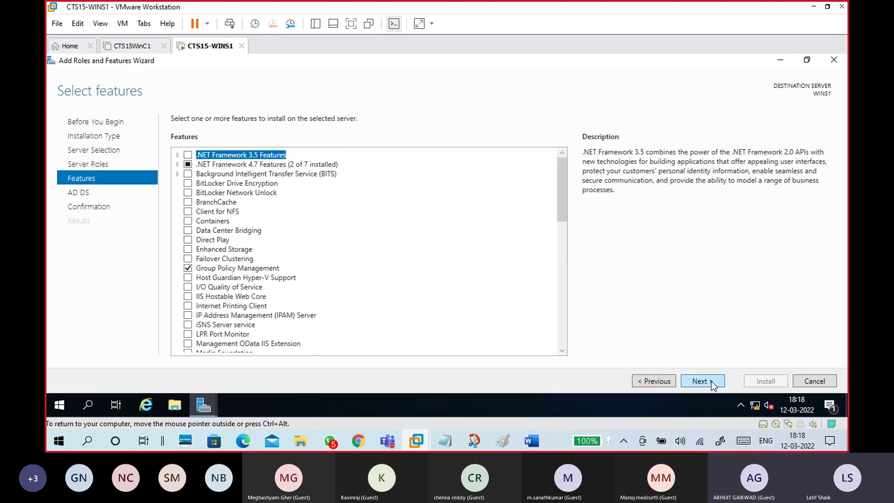
{"action": "left_click", "coordinate": [711, 381]}
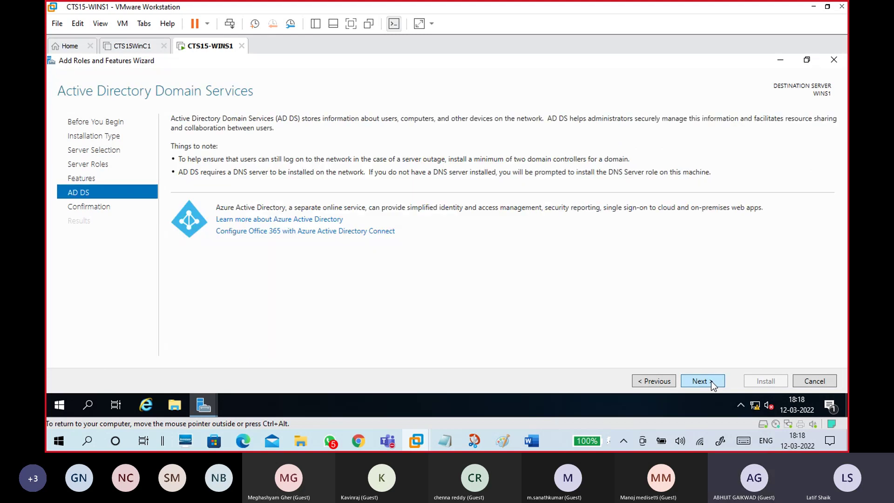
{"action": "left_click", "coordinate": [710, 381]}
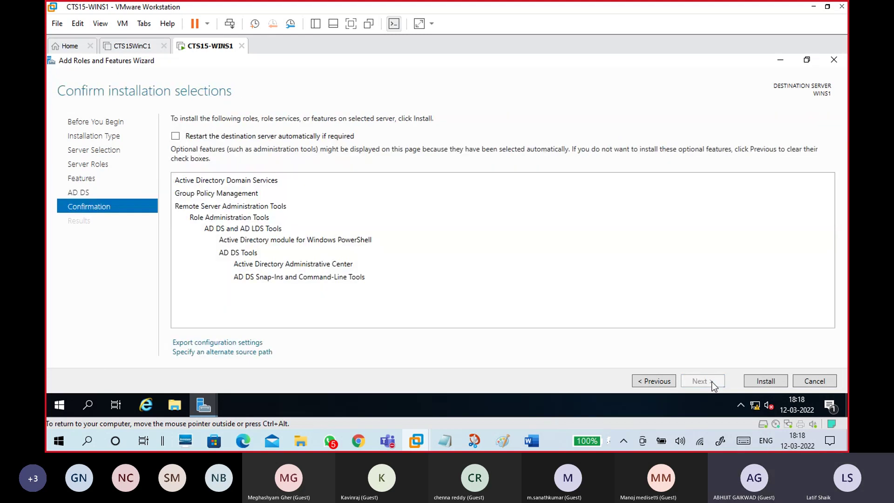
{"action": "left_click", "coordinate": [176, 136]}
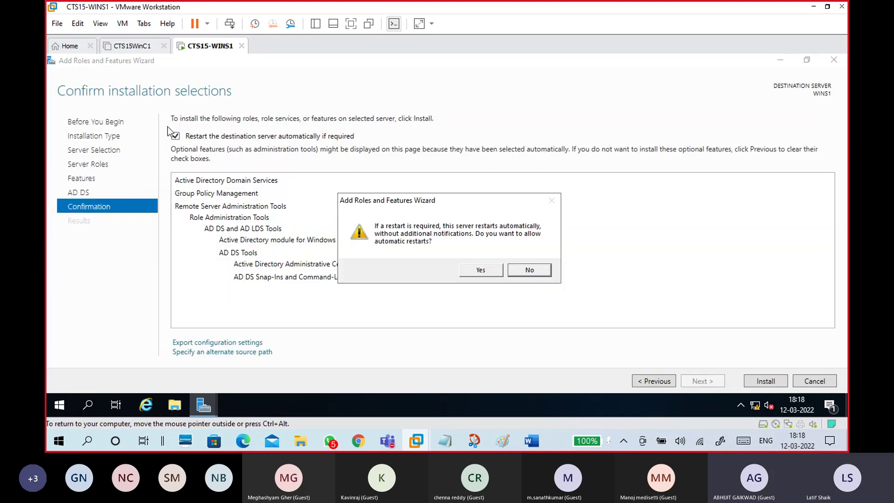
{"action": "left_click", "coordinate": [479, 270]}
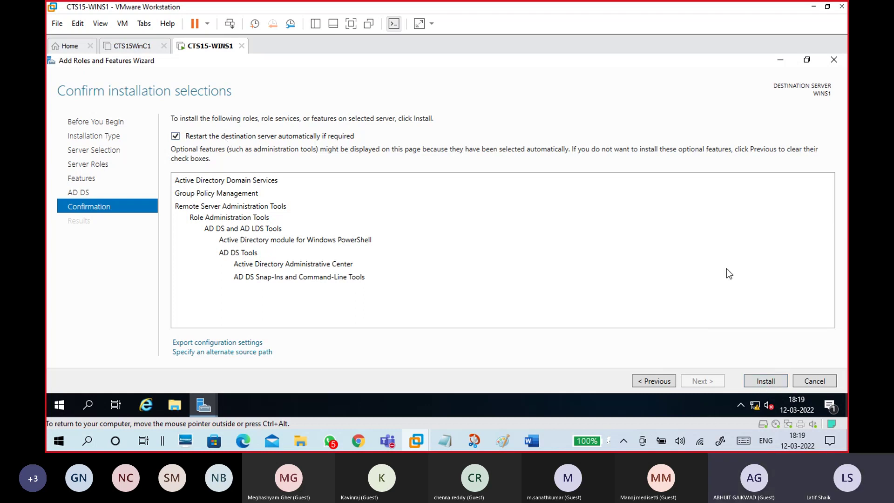
{"action": "left_click", "coordinate": [817, 382]}
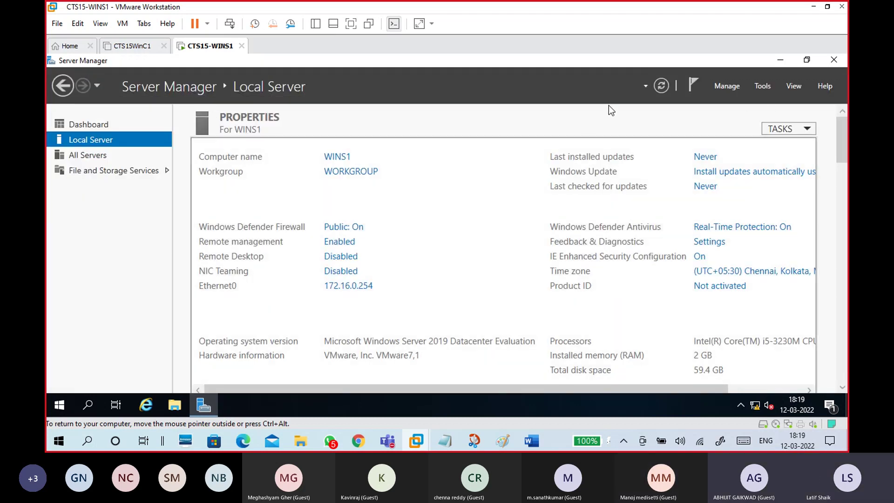
Step: Refresh Server Manager, relaunch Add Roles and Features from Manage maximized, and advance to server roles
{"action": "left_click", "coordinate": [666, 87]}
{"action": "left_click", "coordinate": [728, 88]}
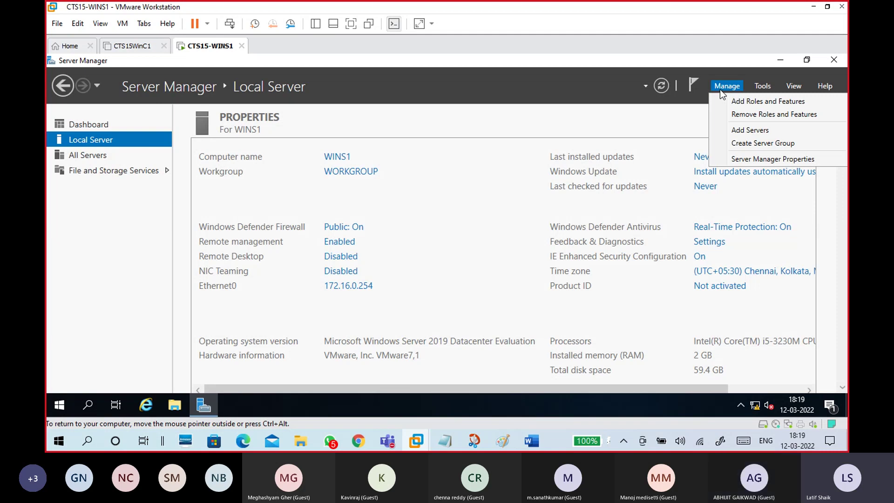
{"action": "left_click", "coordinate": [719, 88]}
{"action": "left_click", "coordinate": [720, 88]}
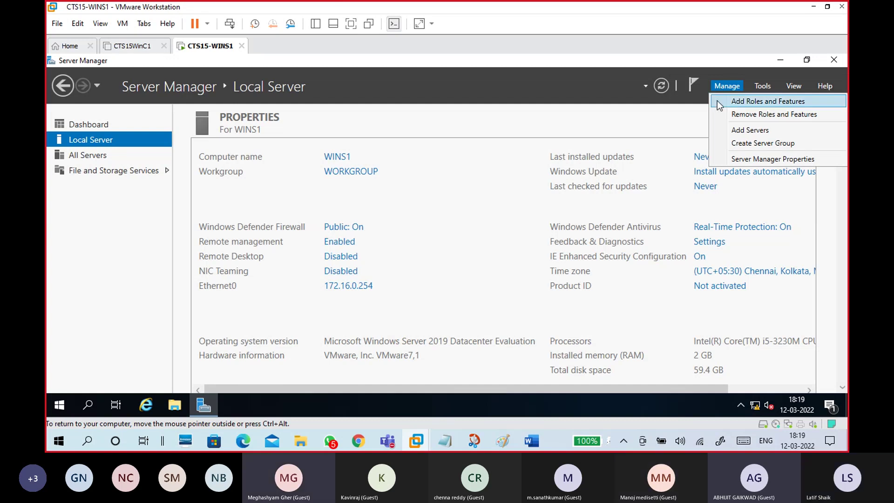
{"action": "left_click", "coordinate": [717, 100]}
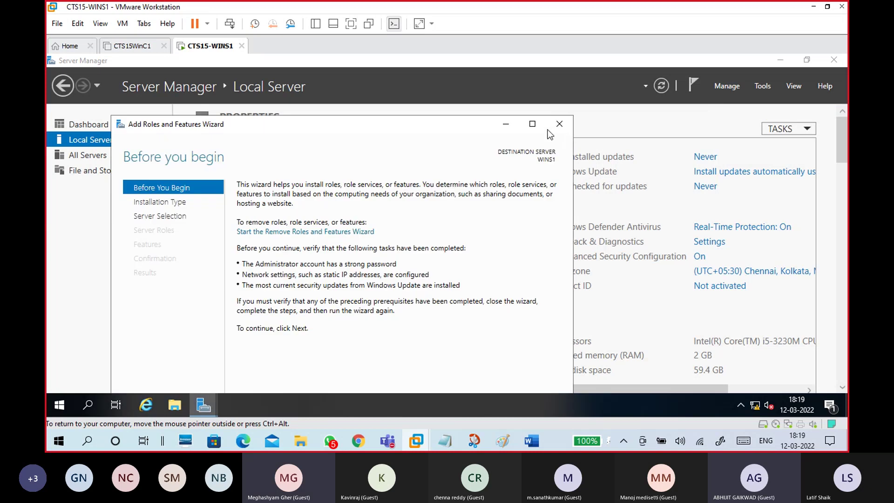
{"action": "double_click", "coordinate": [528, 124]}
{"action": "left_click", "coordinate": [699, 382]}
{"action": "left_click", "coordinate": [699, 382]}
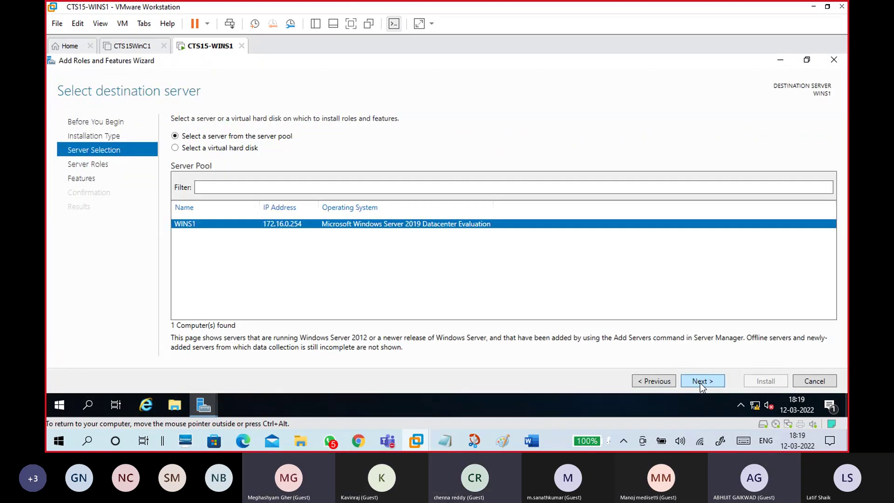
{"action": "left_click", "coordinate": [700, 383]}
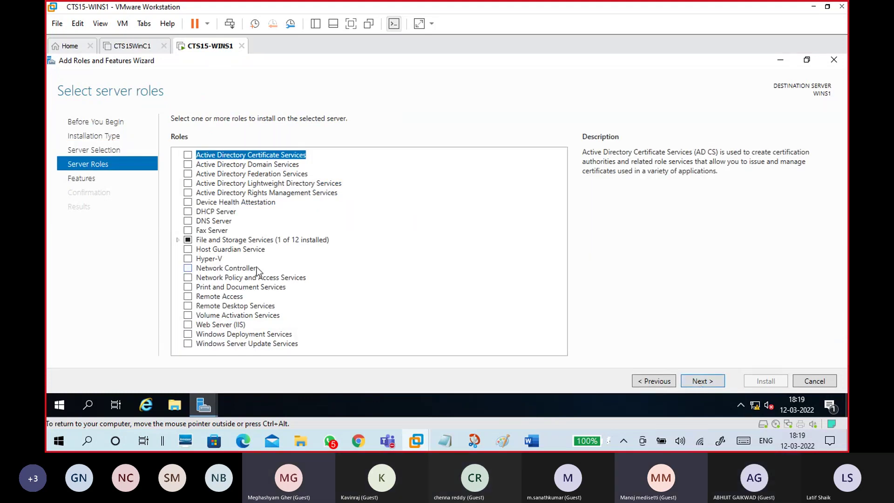
Step: Tick Active Directory Domain Services and accept its required management features
{"action": "left_click", "coordinate": [272, 165]}
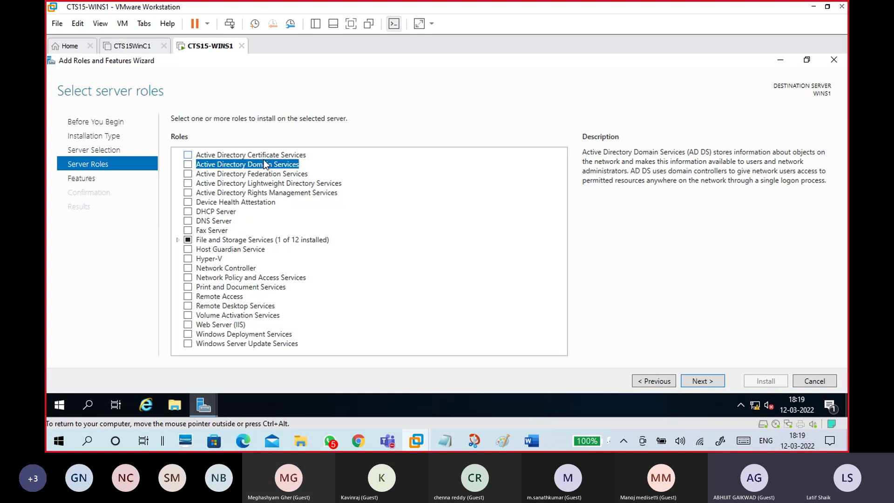
{"action": "left_click", "coordinate": [267, 158]}
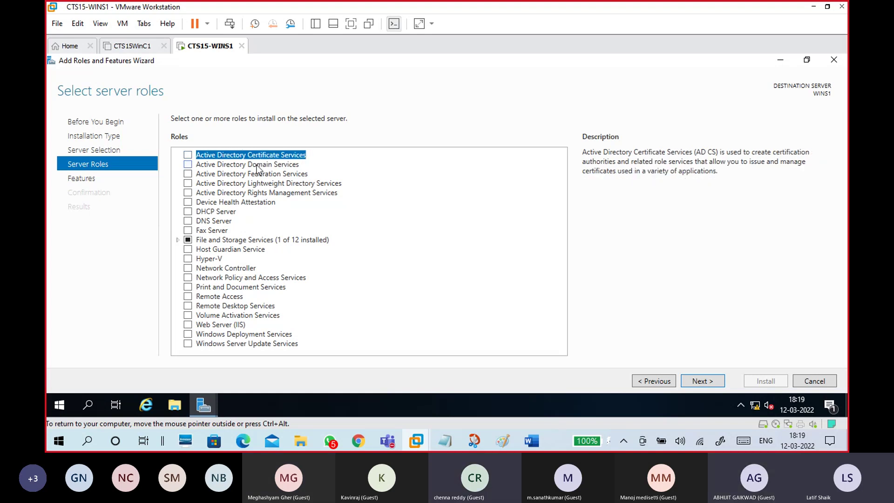
{"action": "left_click", "coordinate": [250, 166]}
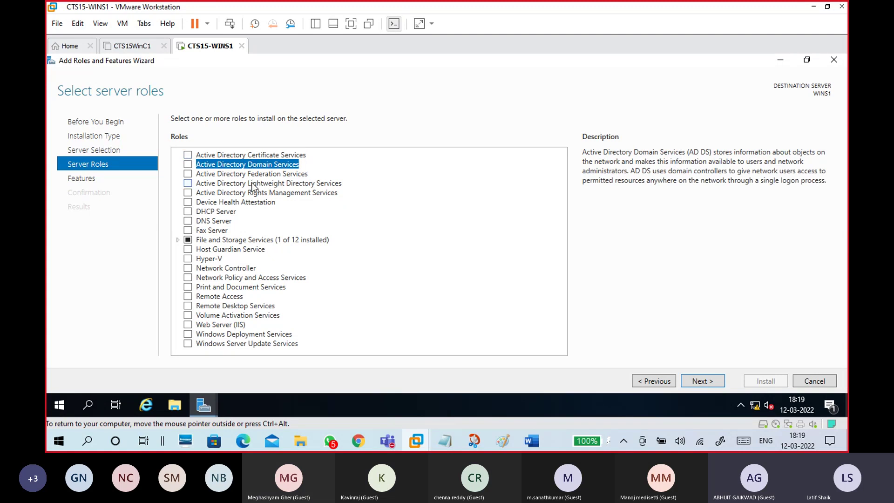
{"action": "left_click", "coordinate": [188, 164]}
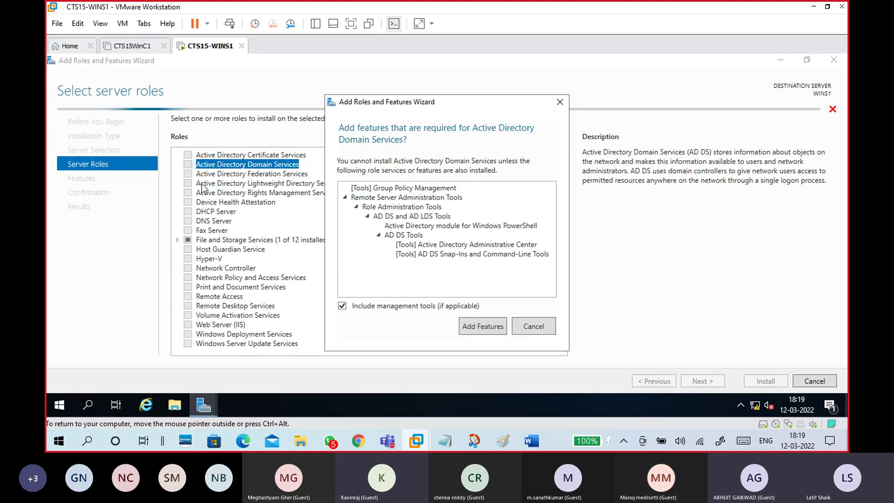
{"action": "left_click", "coordinate": [483, 326]}
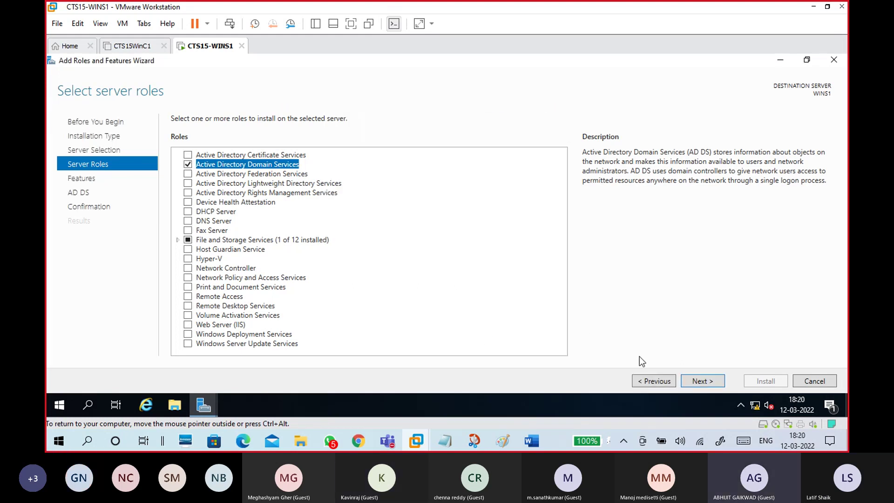
Step: Advance to confirmation, allow automatic restart, and start the AD DS installation
{"action": "left_click", "coordinate": [702, 382]}
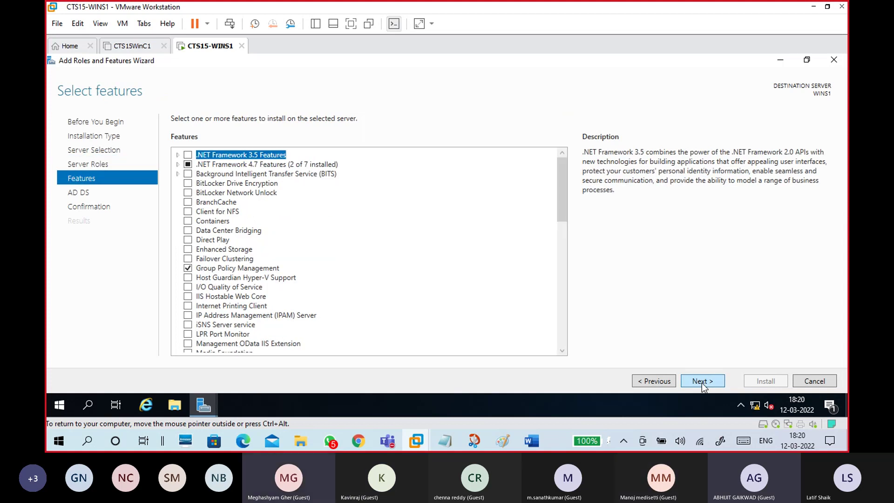
{"action": "left_click", "coordinate": [702, 381]}
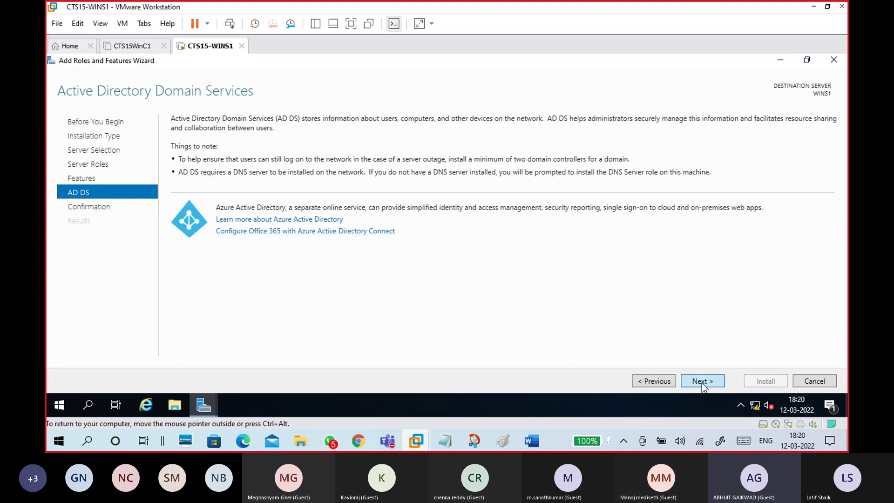
{"action": "left_click", "coordinate": [701, 381]}
{"action": "left_click", "coordinate": [175, 137]}
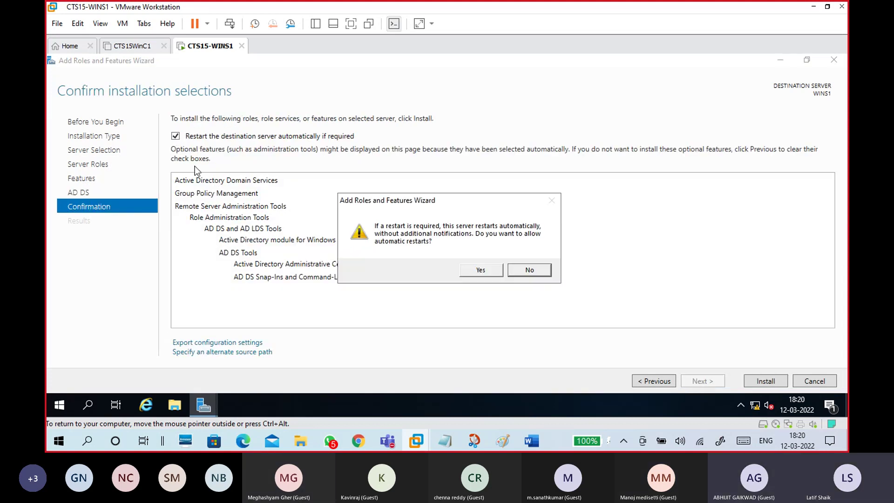
{"action": "left_click", "coordinate": [469, 273]}
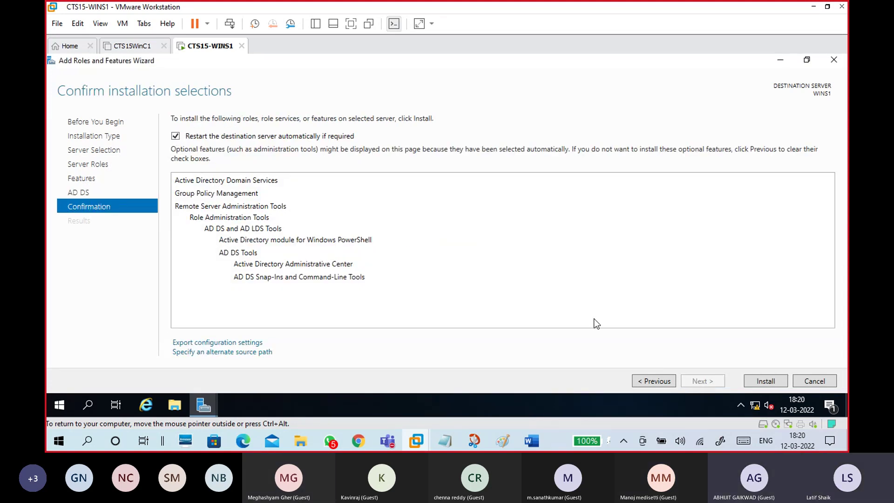
{"action": "left_click", "coordinate": [755, 382]}
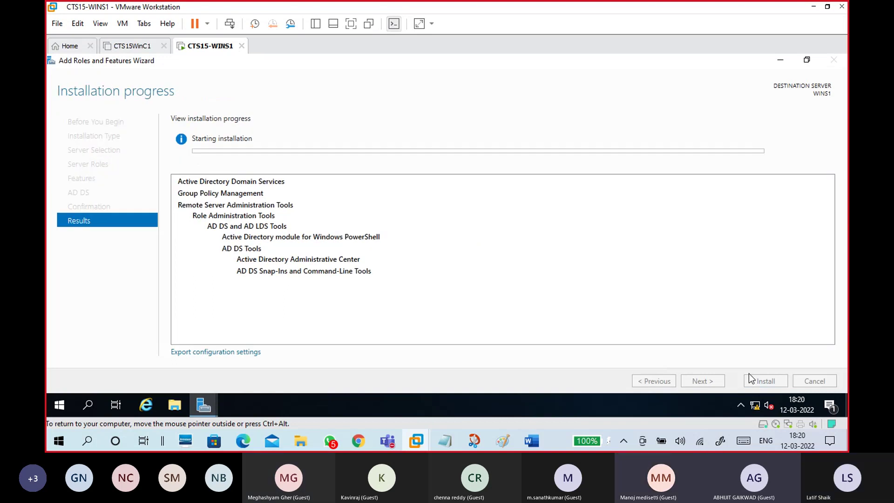
{"action": "left_click", "coordinate": [807, 60]}
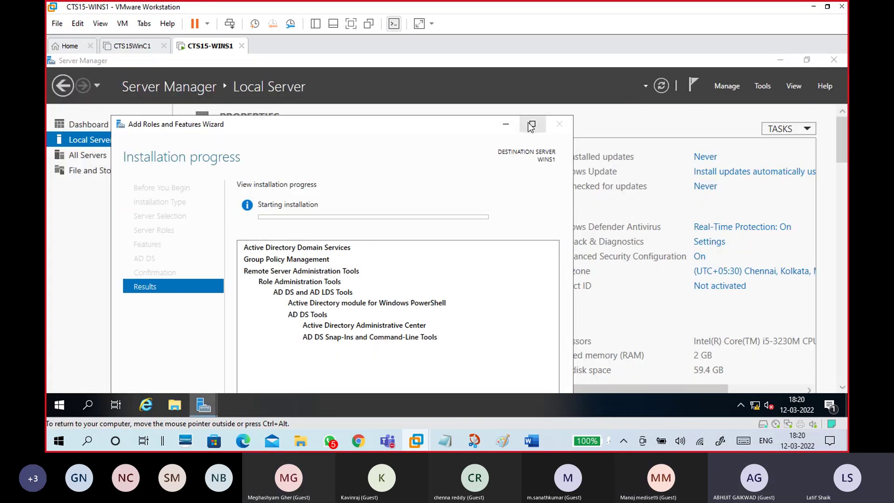
{"action": "left_click", "coordinate": [531, 122]}
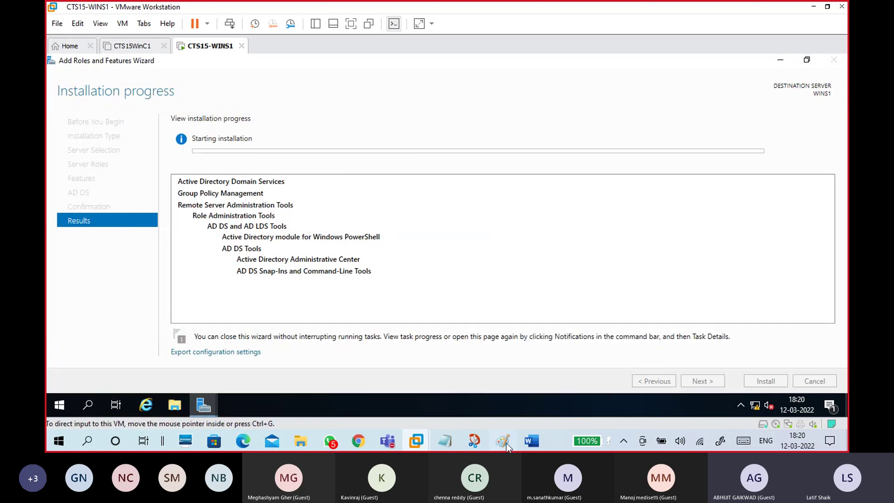
{"action": "left_click", "coordinate": [502, 439]}
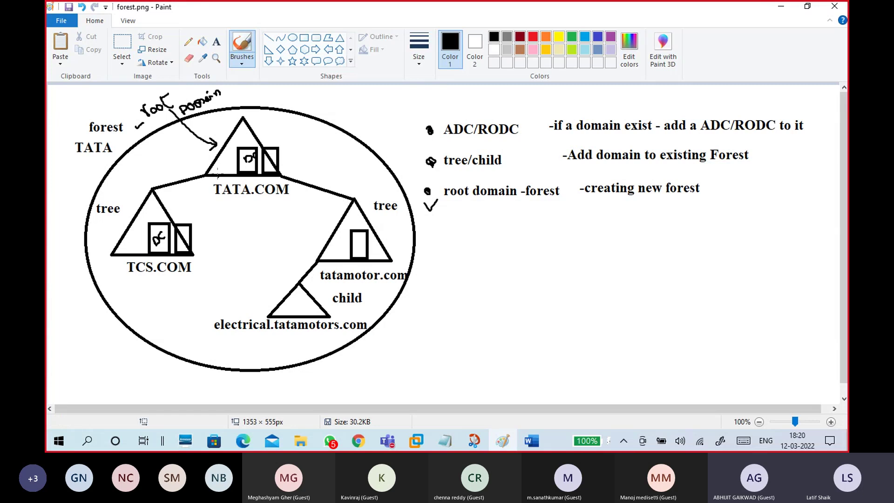
{"action": "left_click", "coordinate": [780, 7]}
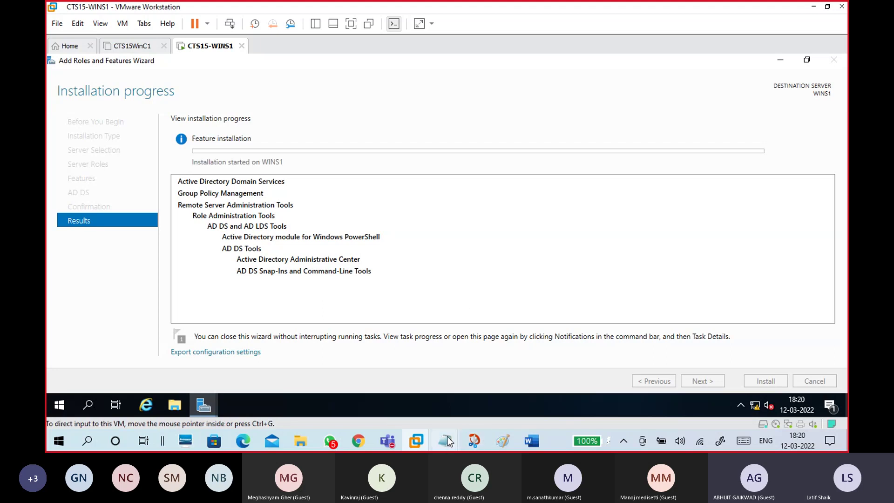
Step: Replace the 'DNS Server' note with 'click- promote server to domain controller'
{"action": "mouse_move", "coordinate": [450, 435]}
{"action": "left_click", "coordinate": [484, 398]}
{"action": "scroll", "coordinate": [208, 242], "scroll_direction": "down", "scroll_amount": 1}
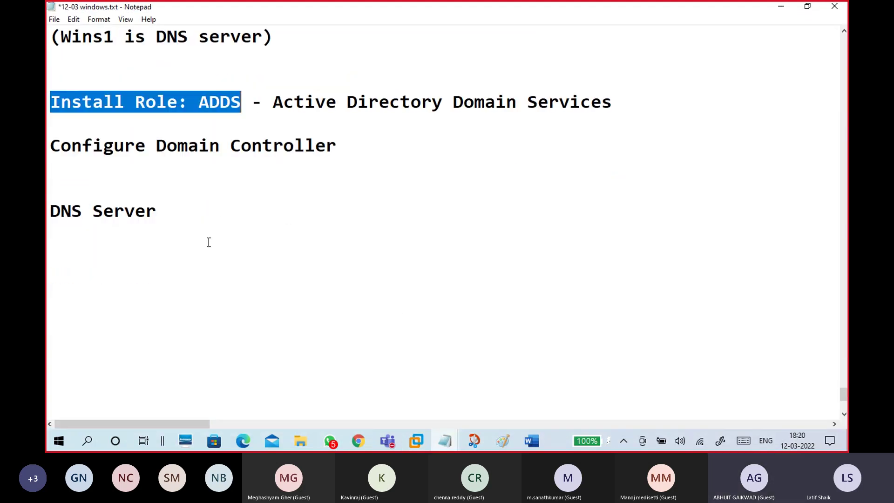
{"action": "left_click_drag", "start_coordinate": [198, 201], "coordinate": [46, 206]}
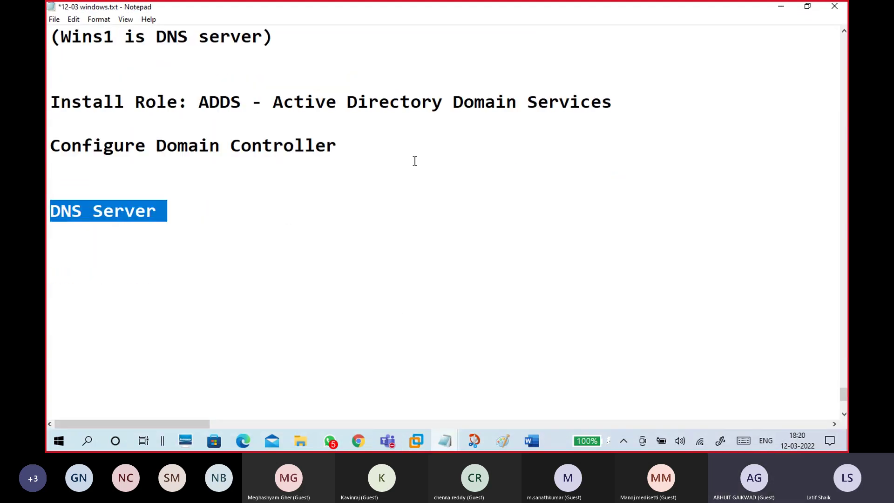
{"action": "key", "text": "BackSpace"}
{"action": "key", "text": "BackSpace"}
{"action": "key", "text": "Down"}
{"action": "key", "text": "Down"}
{"action": "key", "text": "Up"}
{"action": "key", "text": "Up"}
{"action": "key", "text": "Up"}
{"action": "key", "text": "Up"}
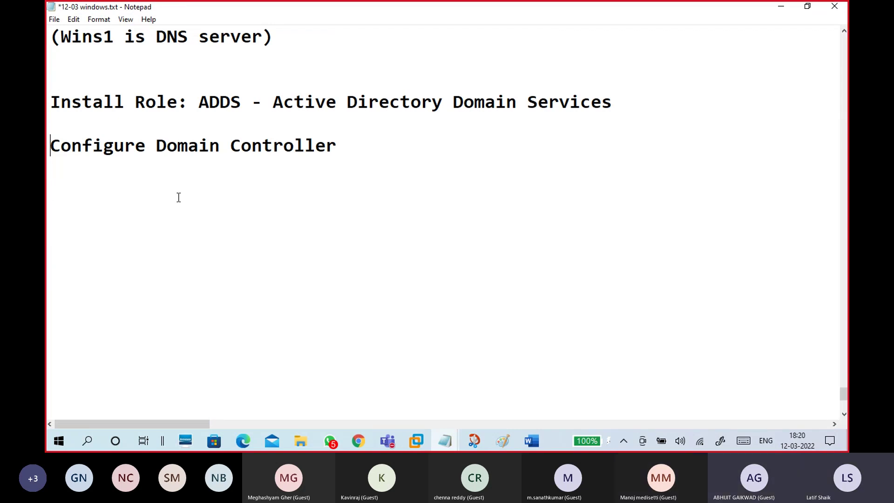
{"action": "key", "text": "Return"}
{"action": "key", "text": "Up"}
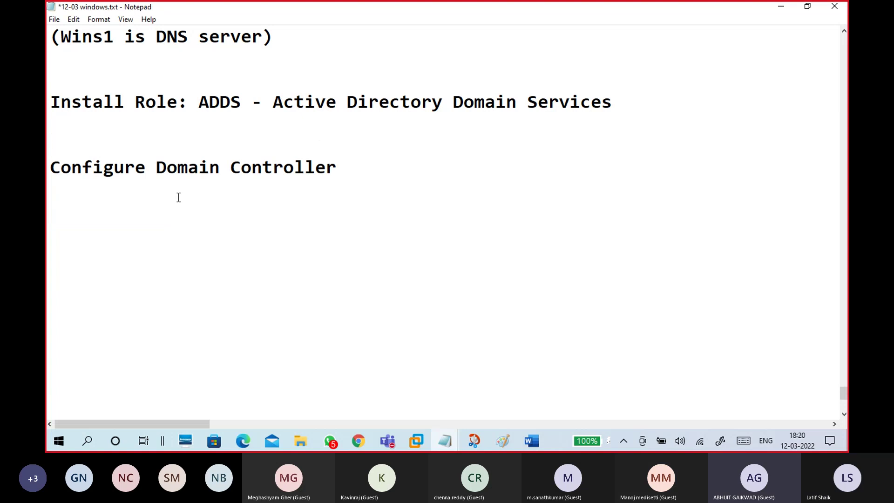
{"action": "type", "text": "cli"}
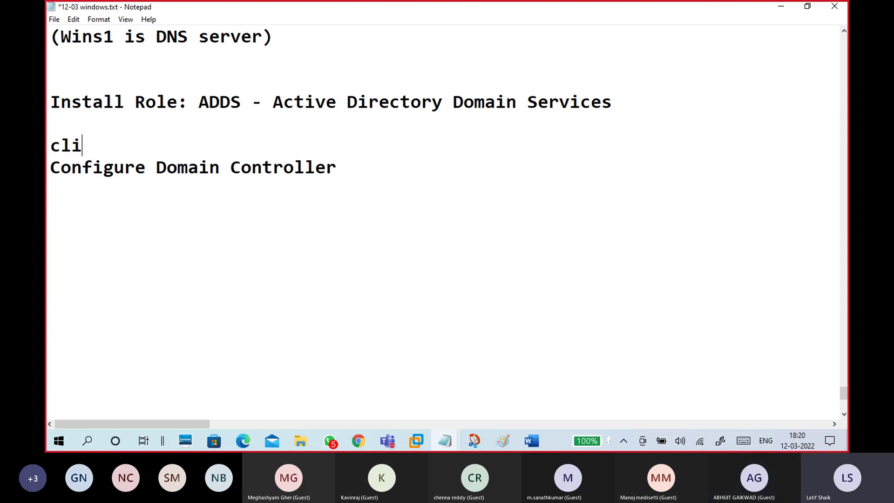
{"action": "type", "text": "ck- pr"}
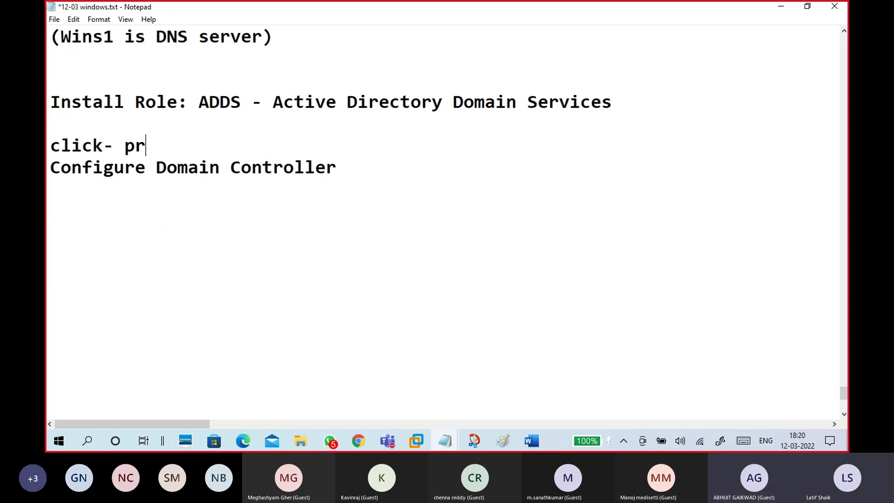
{"action": "type", "text": "omote"}
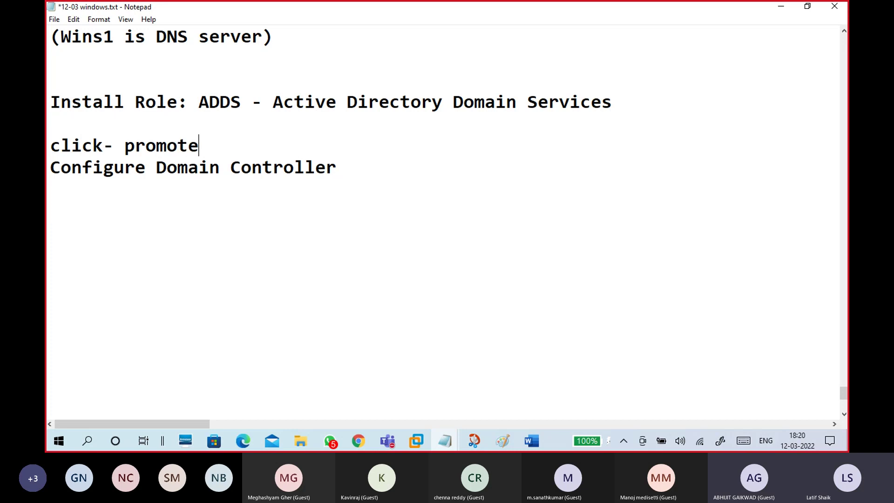
{"action": "type", "text": " server"}
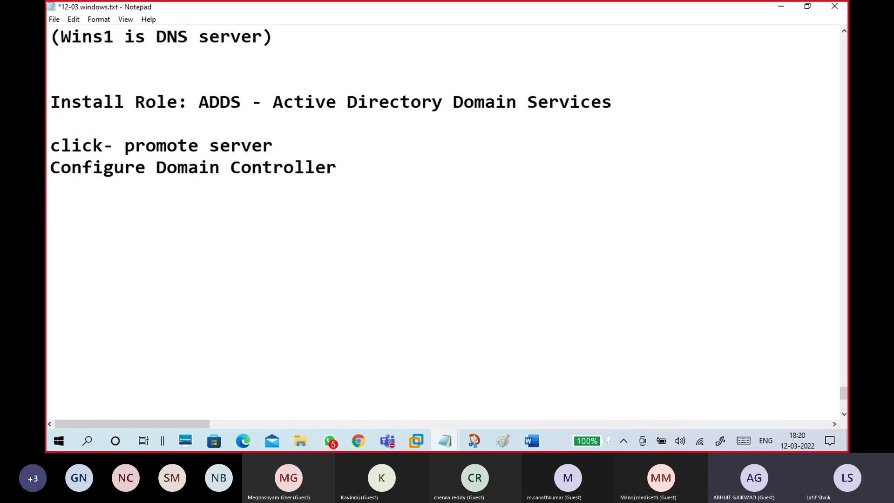
{"action": "type", "text": " as domain"}
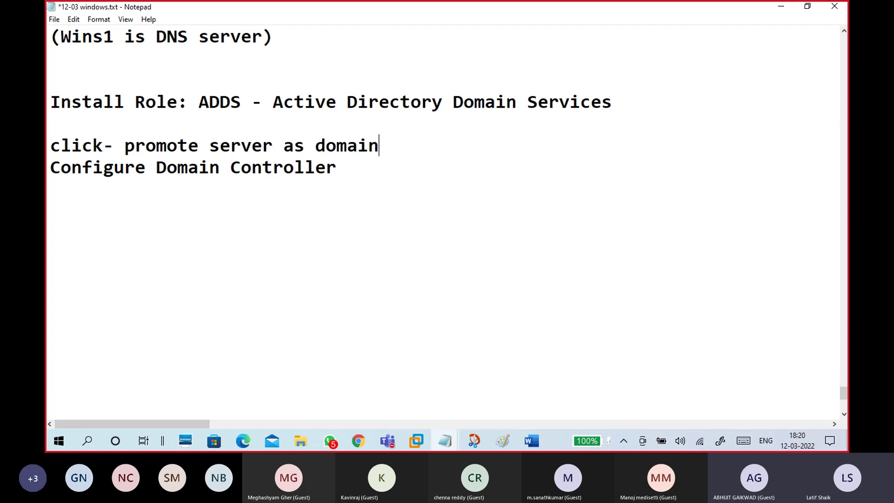
{"action": "type", "text": " controller"}
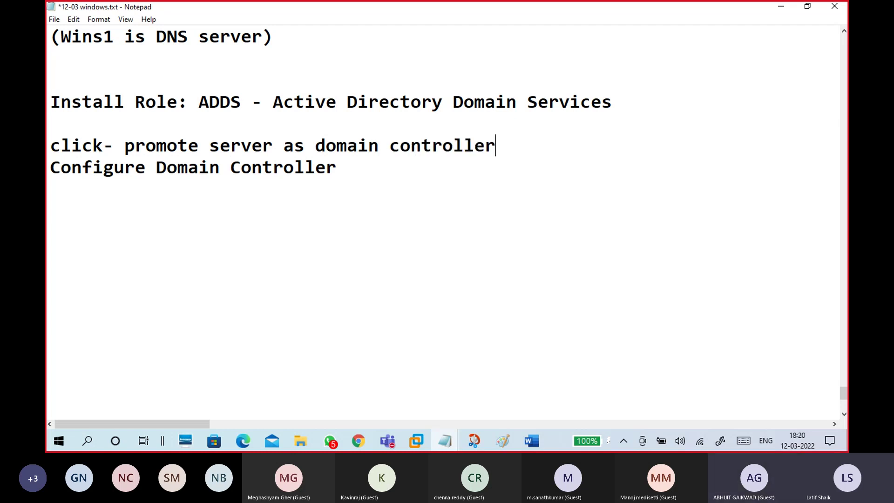
{"action": "double_click", "coordinate": [293, 146]}
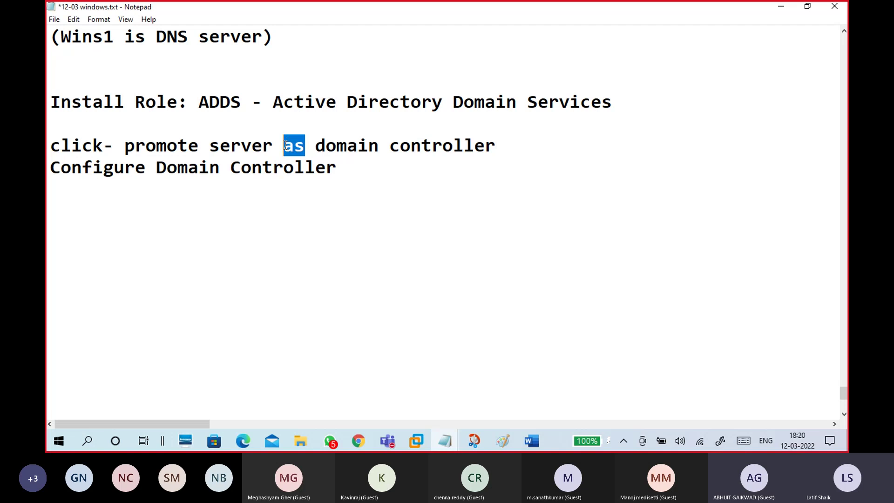
{"action": "type", "text": "to"}
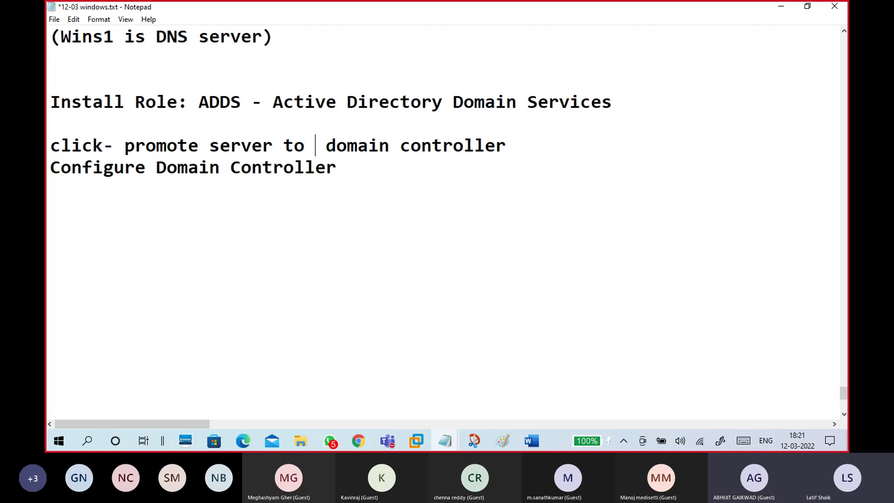
{"action": "key", "text": "BackSpace"}
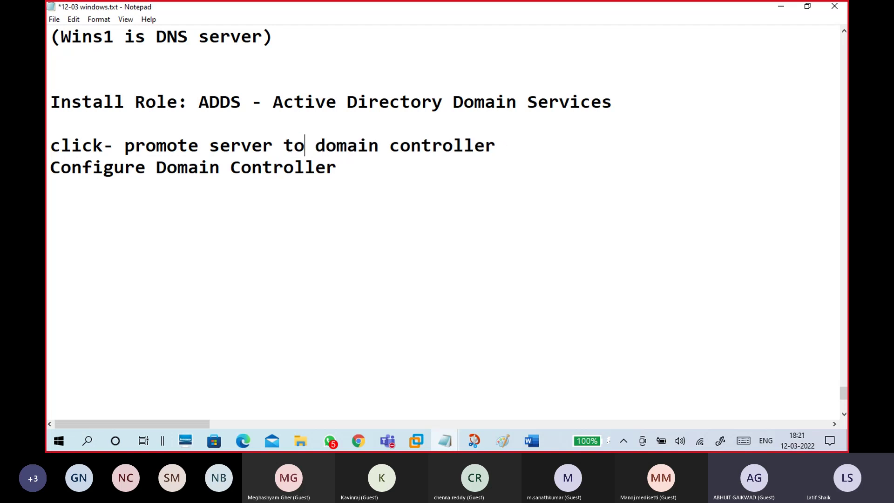
Step: Turn the next note into 'wizard -Configure Domain Controller' below the promote step
{"action": "left_click", "coordinate": [527, 138]}
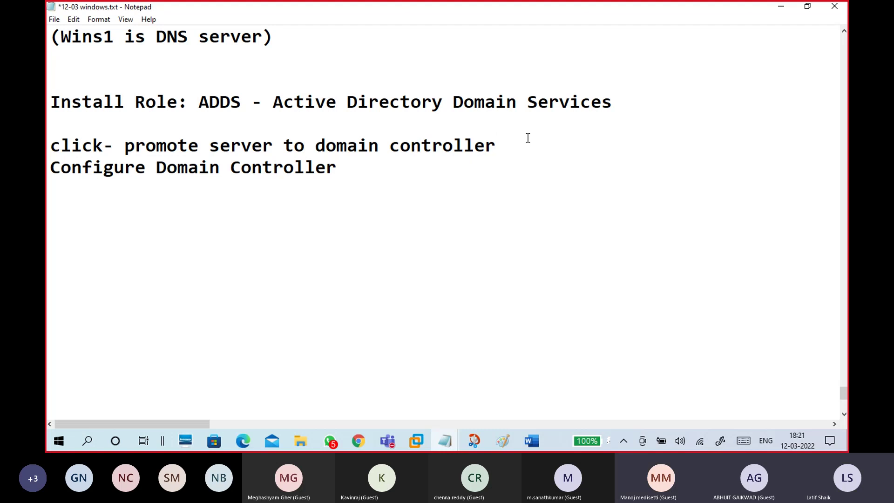
{"action": "key", "text": "Return"}
{"action": "key", "text": "Return"}
{"action": "type", "text": "wizard"}
{"action": "key", "text": "Return"}
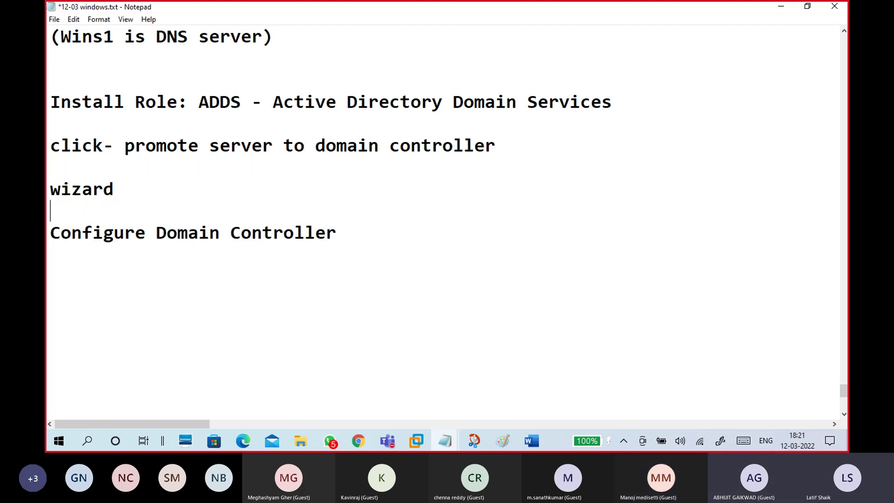
{"action": "scroll", "coordinate": [534, 149], "scroll_direction": "down", "scroll_amount": 1}
{"action": "left_click", "coordinate": [53, 166]}
{"action": "key", "text": "BackSpace"}
{"action": "key", "text": "BackSpace"}
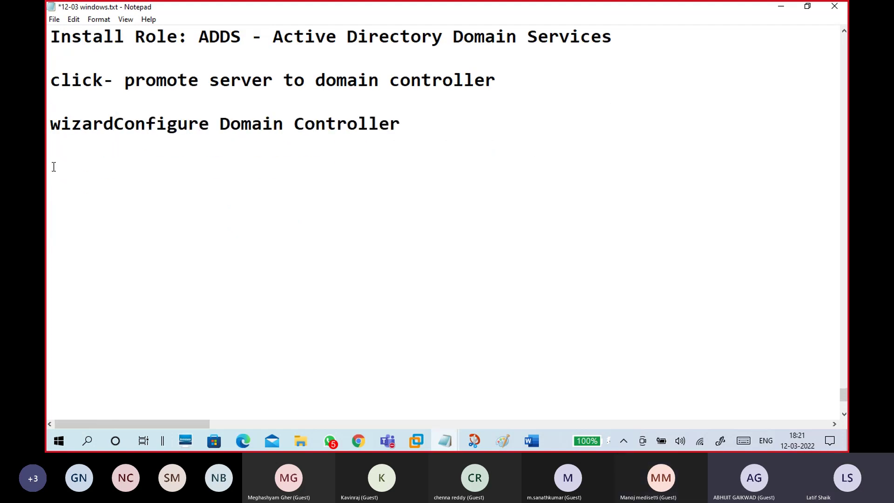
{"action": "type", "text": "-"}
{"action": "left_click", "coordinate": [53, 167]}
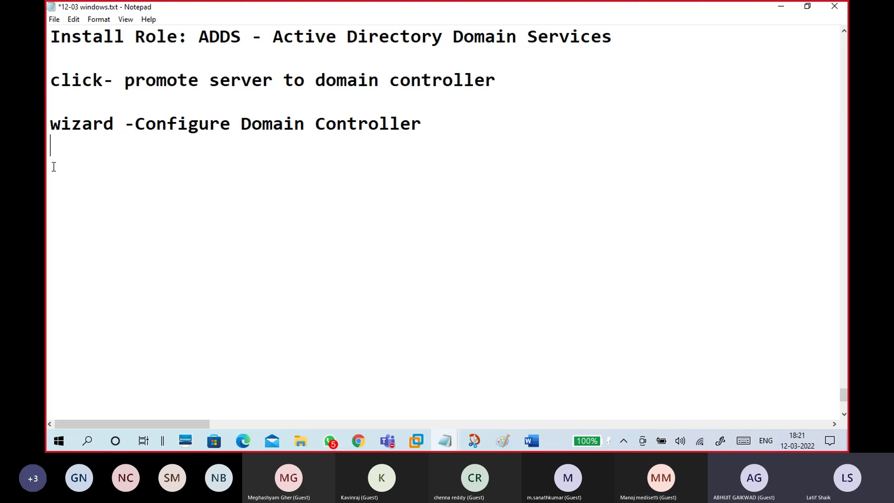
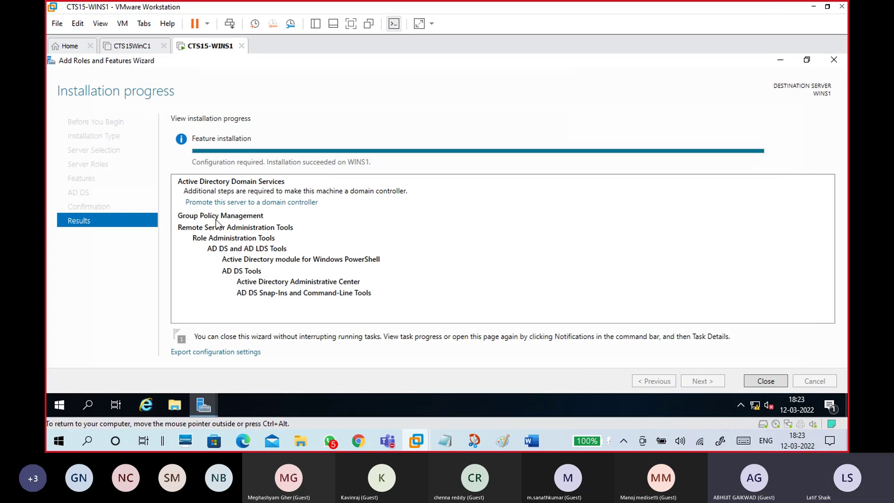
{"action": "left_click", "coordinate": [225, 202]}
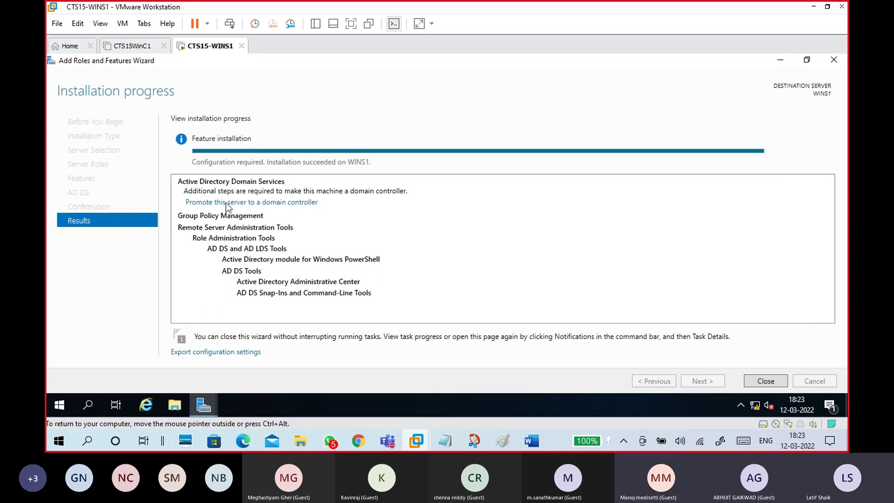
{"action": "left_click_drag", "start_coordinate": [237, 83], "coordinate": [336, 74]}
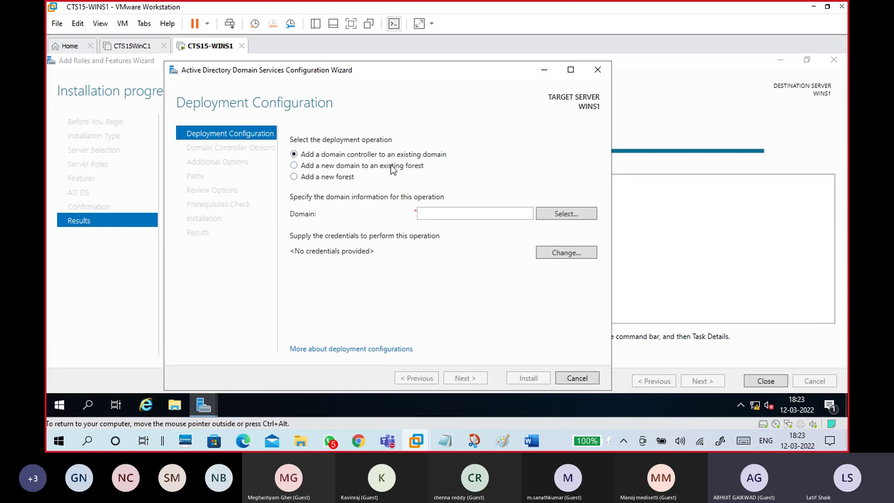
{"action": "left_click", "coordinate": [390, 165]}
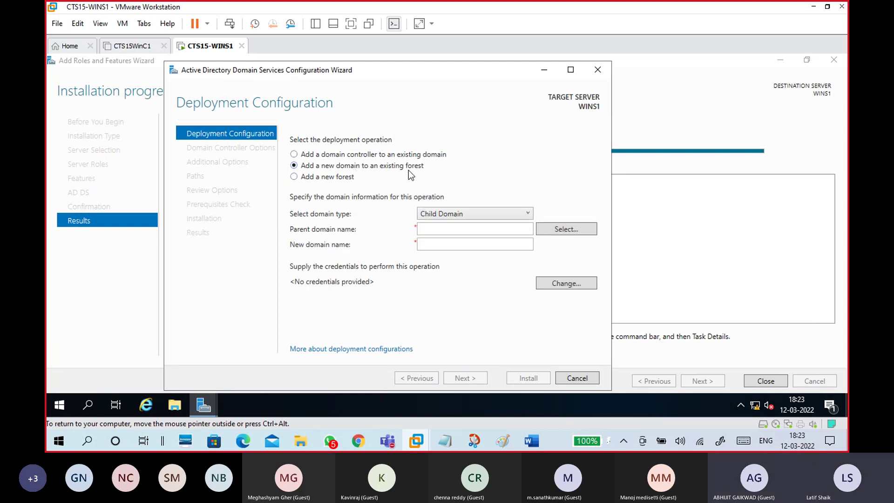
{"action": "left_click", "coordinate": [340, 180]}
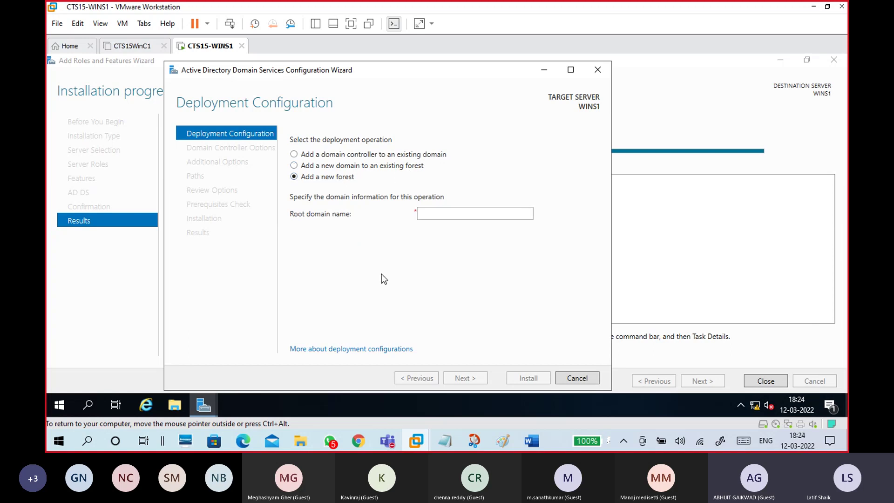
{"action": "left_click", "coordinate": [563, 378]}
{"action": "left_click", "coordinate": [468, 264]}
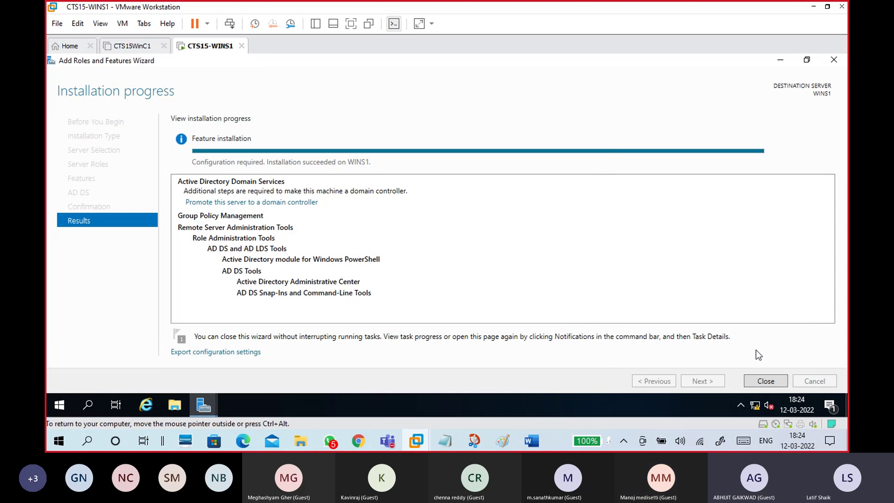
Step: Close the Add Roles and Features wizard and check the server notifications list
{"action": "left_click", "coordinate": [773, 383]}
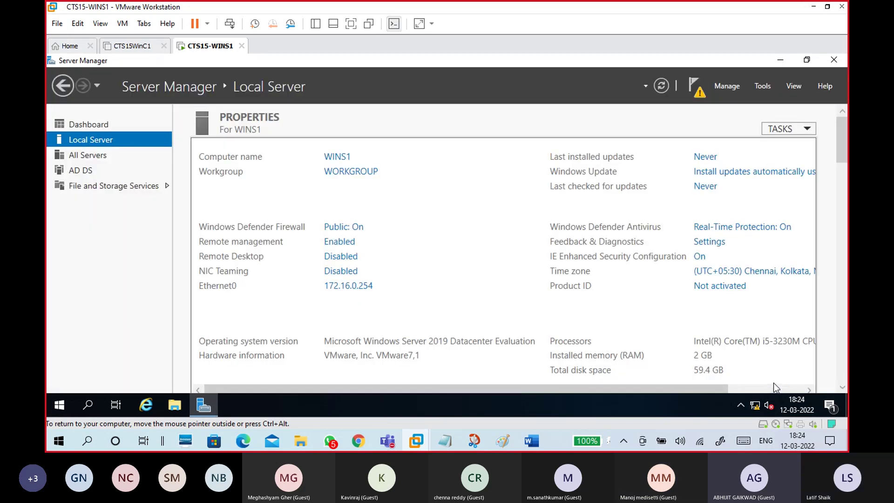
{"action": "left_click", "coordinate": [699, 93]}
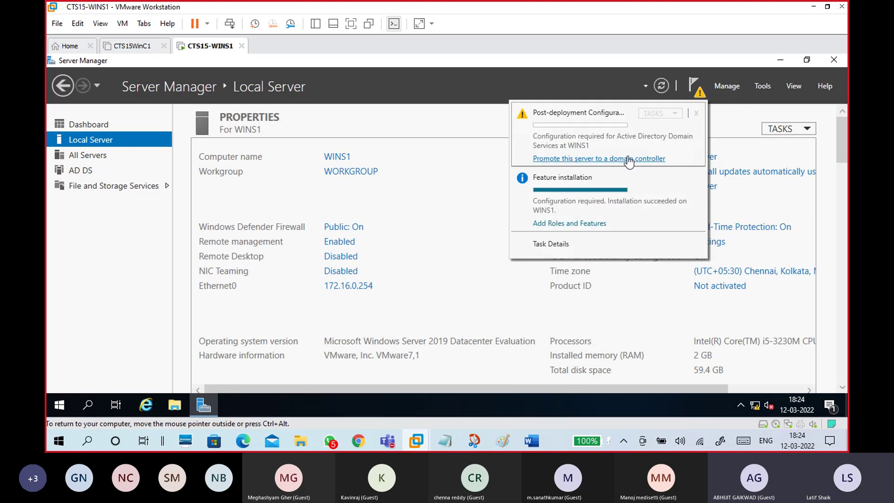
{"action": "left_click", "coordinate": [495, 129]}
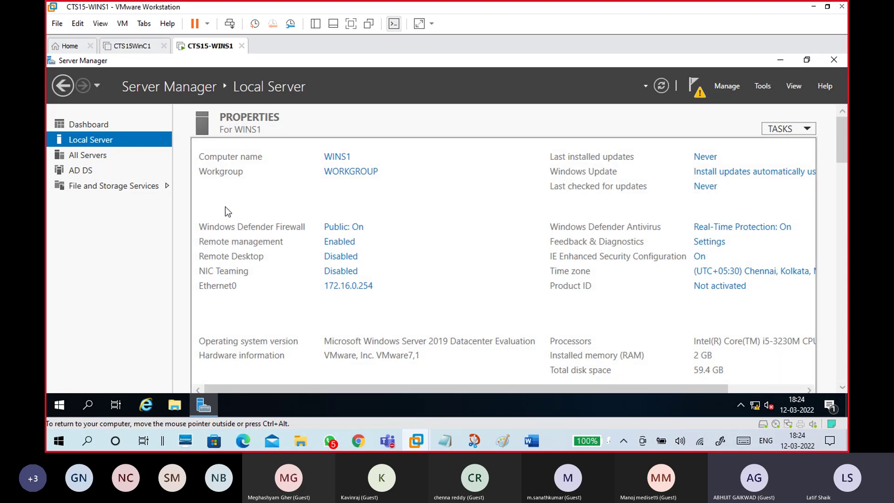
Step: Review the pending AD DS configuration for WINS1, then choose 'Promote this server to a domain controller'
{"action": "left_click", "coordinate": [75, 176]}
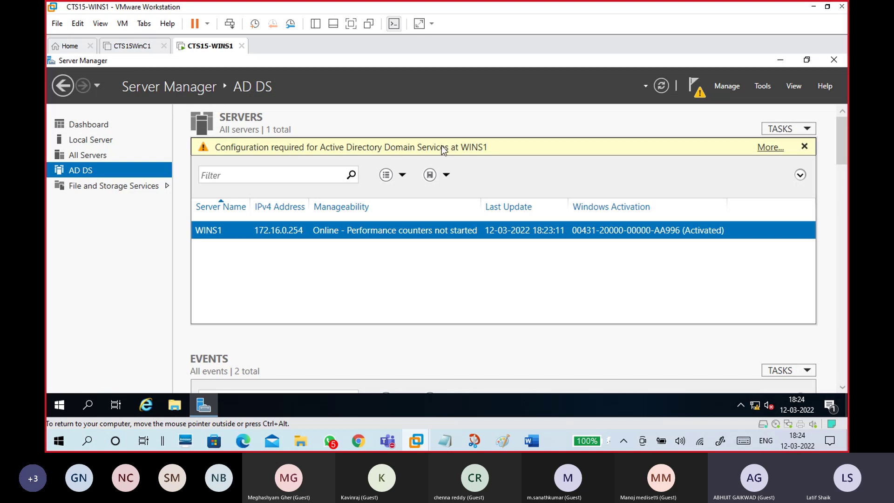
{"action": "left_click", "coordinate": [771, 148]}
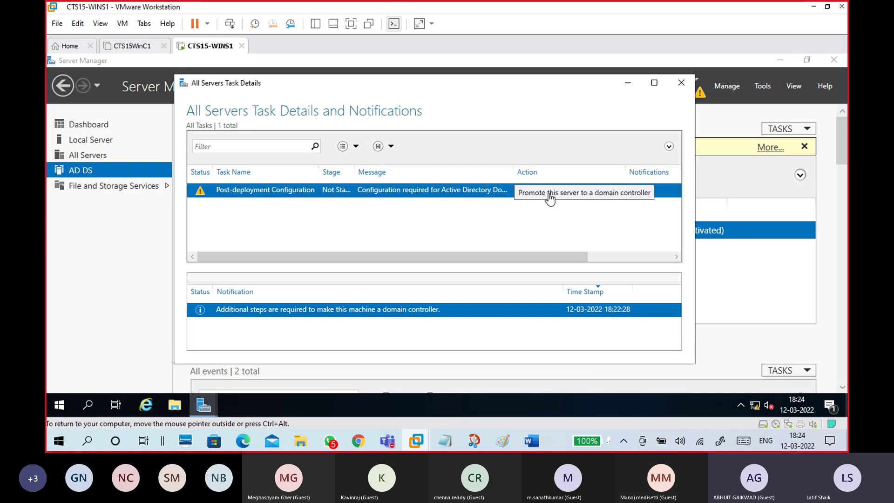
{"action": "left_click", "coordinate": [680, 84]}
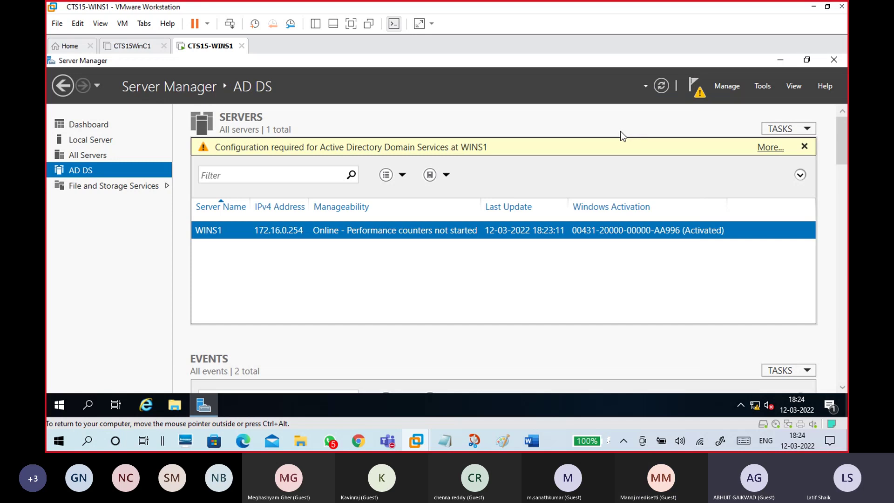
{"action": "left_click", "coordinate": [696, 89]}
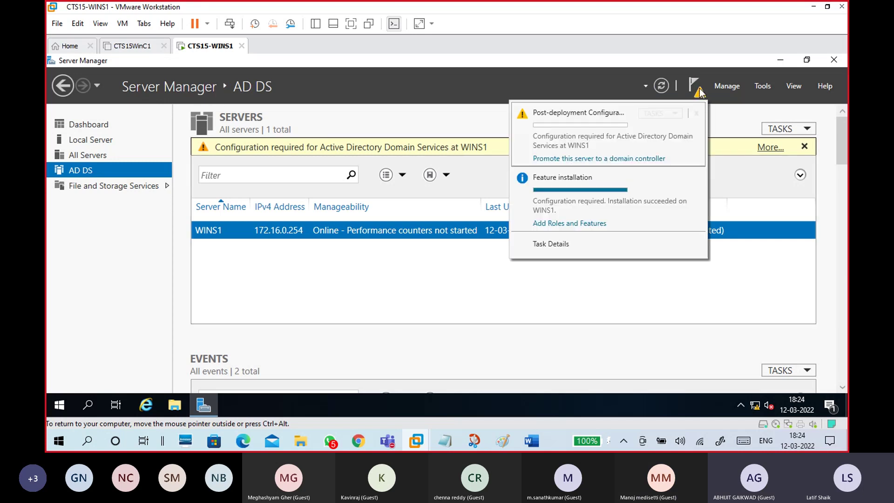
{"action": "left_click", "coordinate": [630, 159]}
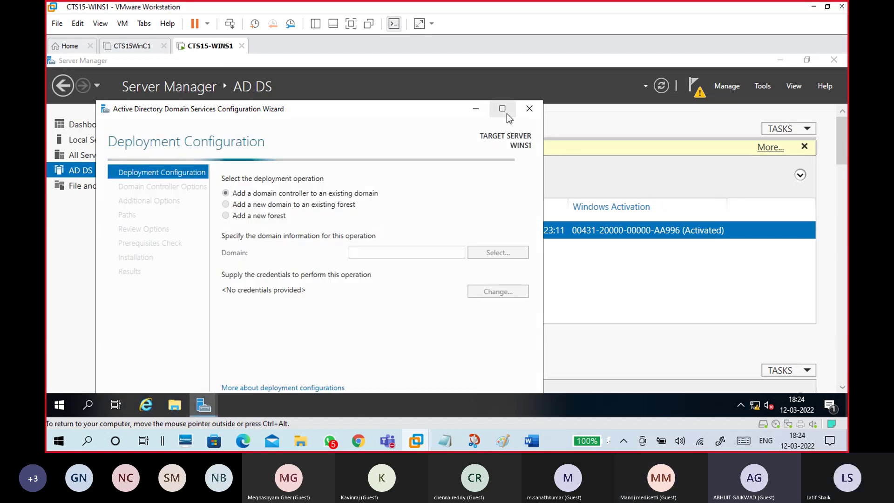
Step: Maximize the AD DS Configuration Wizard, compare the deployment options, and select 'Add a new forest'
{"action": "left_click", "coordinate": [504, 111]}
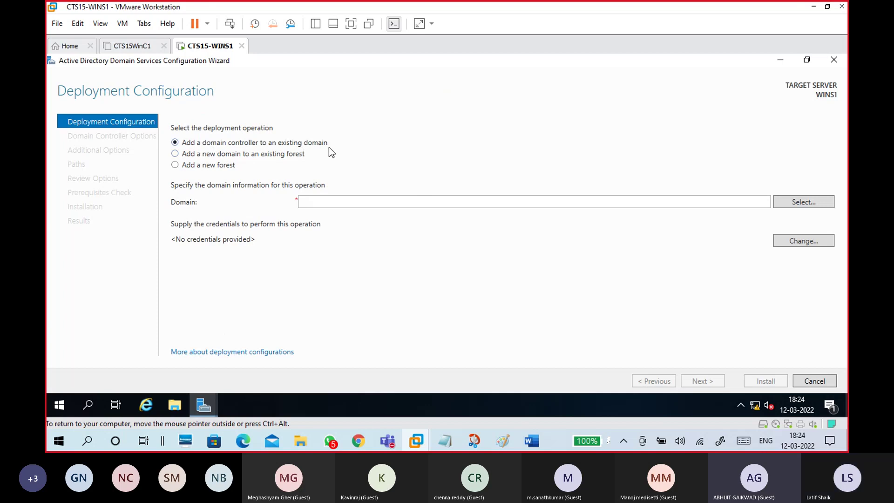
{"action": "left_click", "coordinate": [229, 169]}
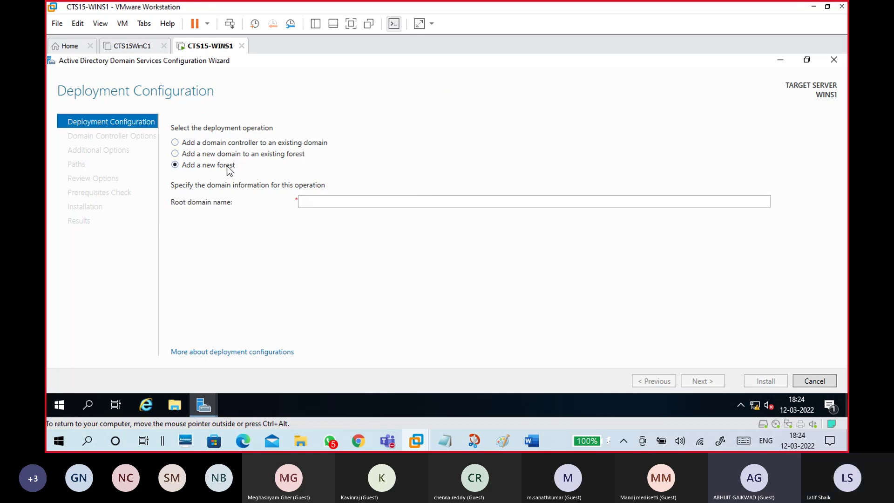
{"action": "left_click", "coordinate": [249, 144]}
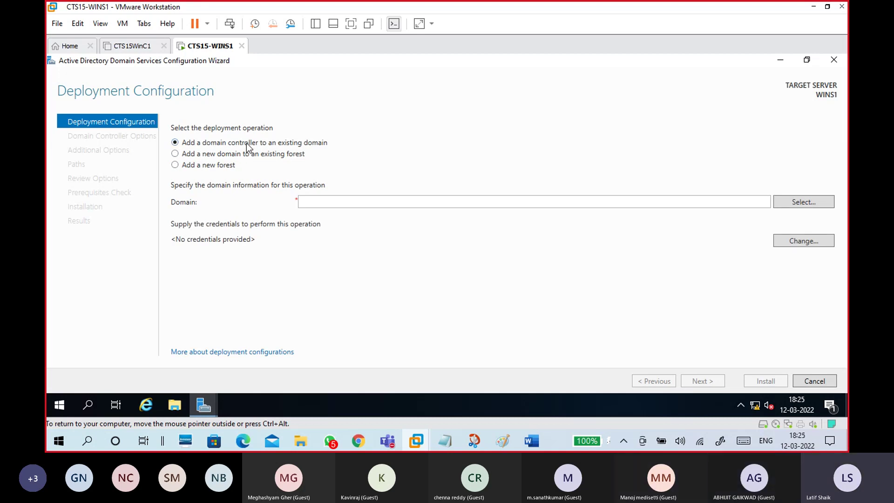
{"action": "left_click", "coordinate": [243, 154]}
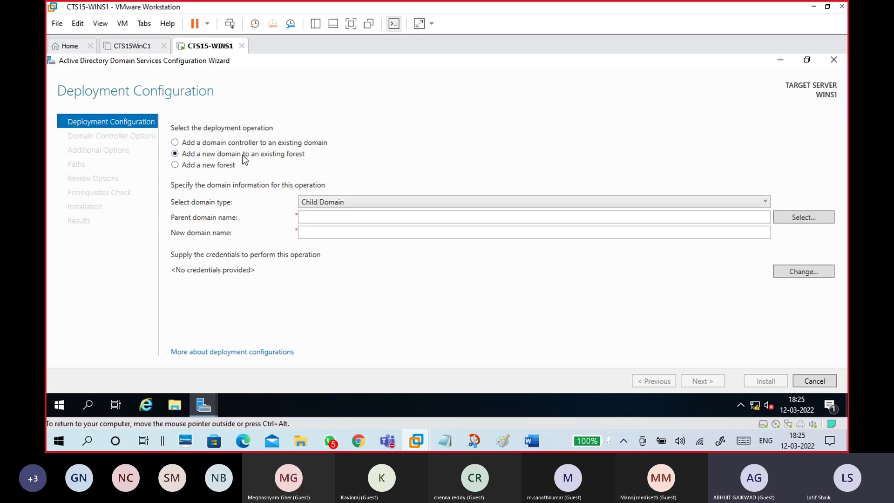
{"action": "left_click", "coordinate": [316, 205]}
{"action": "left_click", "coordinate": [314, 225]}
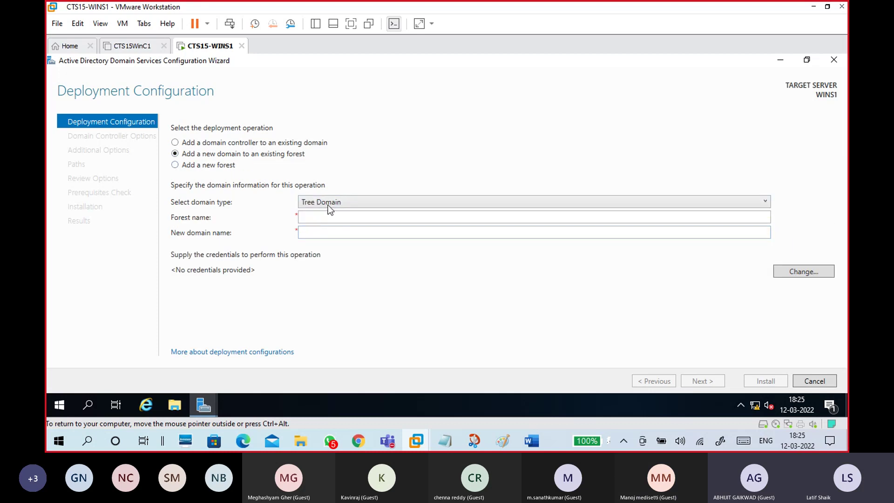
{"action": "left_click", "coordinate": [328, 216]}
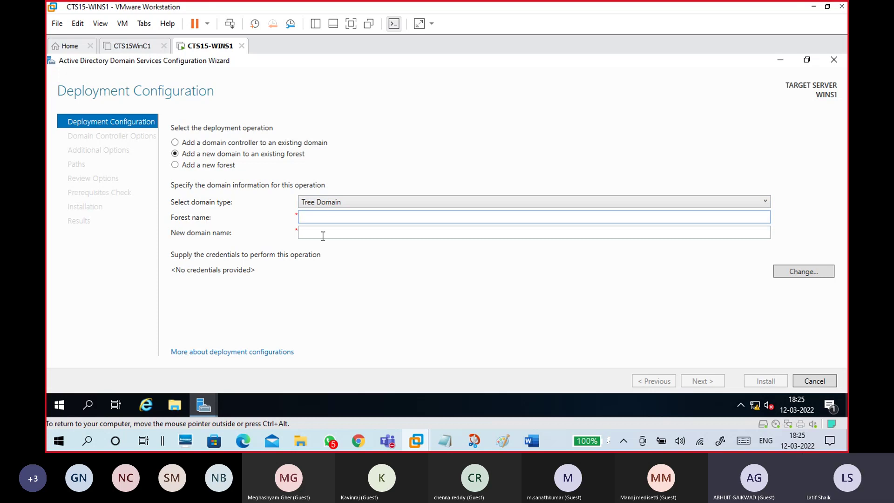
{"action": "left_click", "coordinate": [267, 145]}
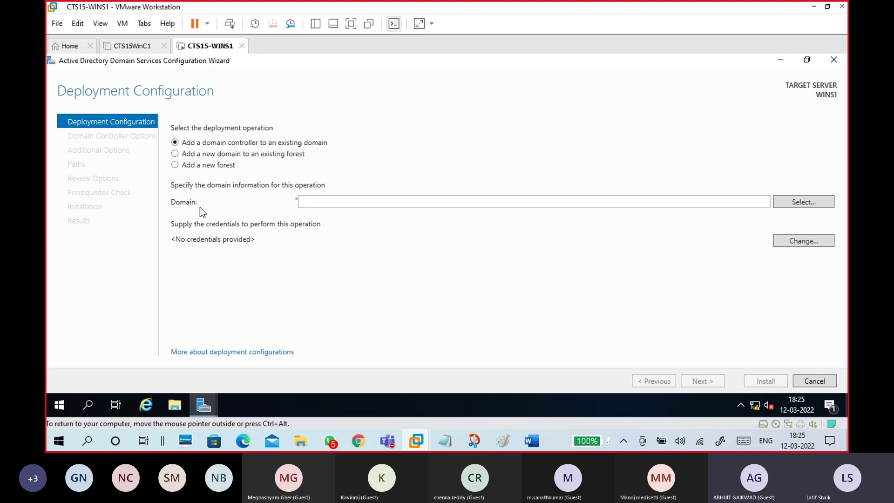
{"action": "left_click", "coordinate": [251, 155]}
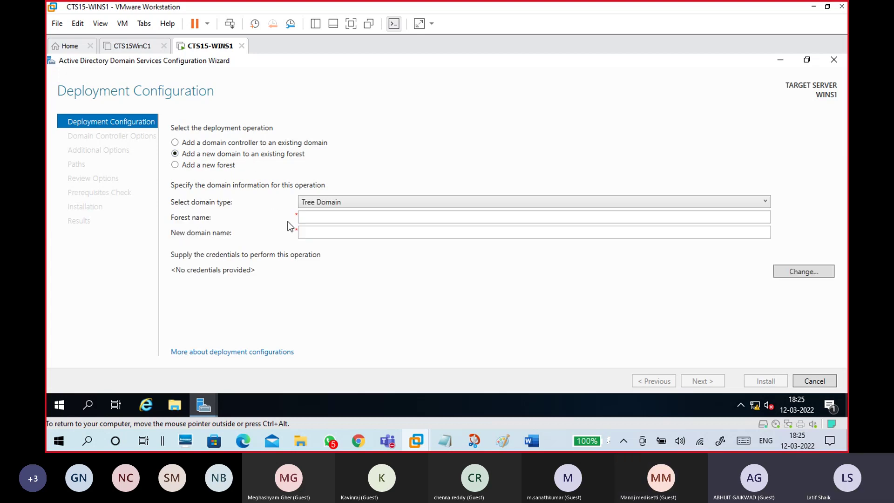
{"action": "left_click", "coordinate": [227, 166]}
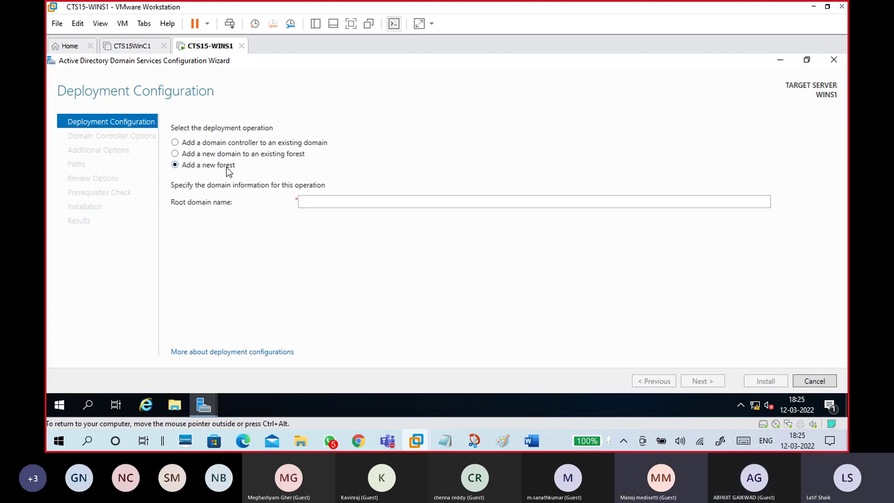
{"action": "left_click", "coordinate": [337, 199]}
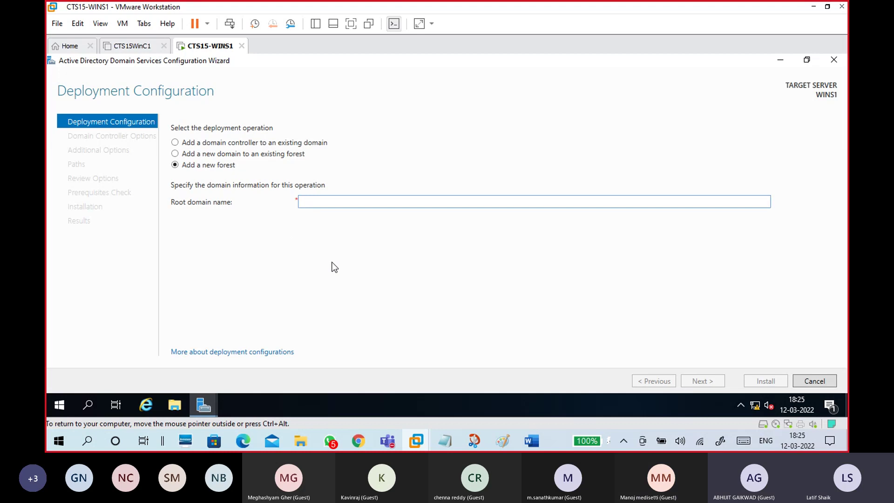
Step: Enter Domain1.com as the new forest's root domain name, correcting the earlier typos
{"action": "type", "text": "Domai"}
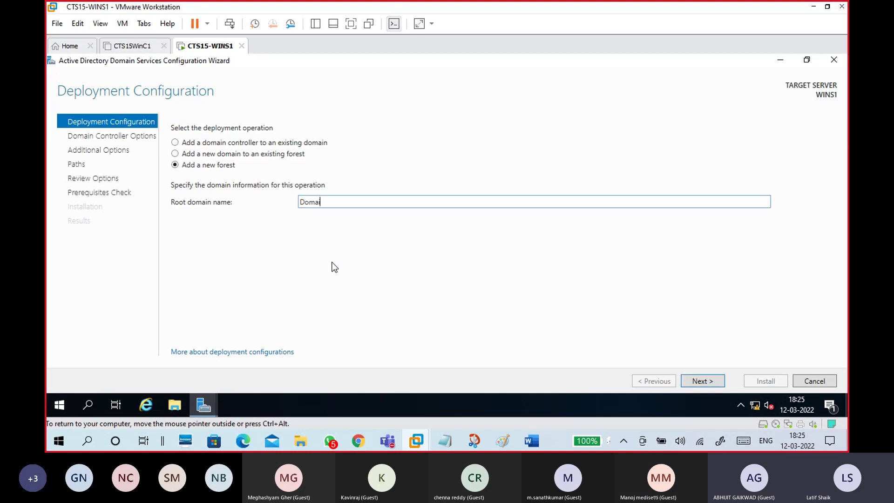
{"action": "type", "text": "nD1"}
{"action": "key", "text": "BackSpace"}
{"action": "type", "text": "d"}
{"action": "key", "text": "BackSpace"}
{"action": "type", "text": "D1"}
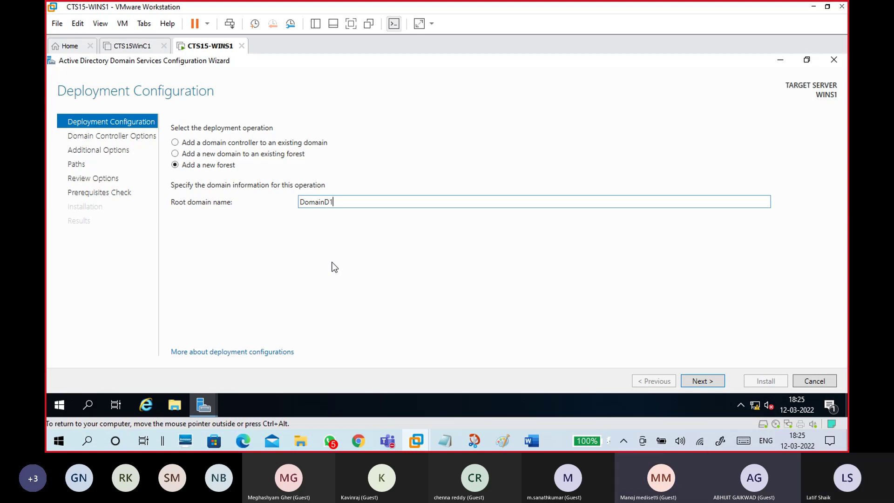
{"action": "key", "text": "BackSpace"}
{"action": "key", "text": "BackSpace"}
{"action": "key", "text": "BackSpace"}
{"action": "key", "text": "BackSpace"}
{"action": "key", "text": "BackSpace"}
{"action": "key", "text": "BackSpace"}
{"action": "key", "text": "BackSpace"}
{"action": "key", "text": "BackSpace"}
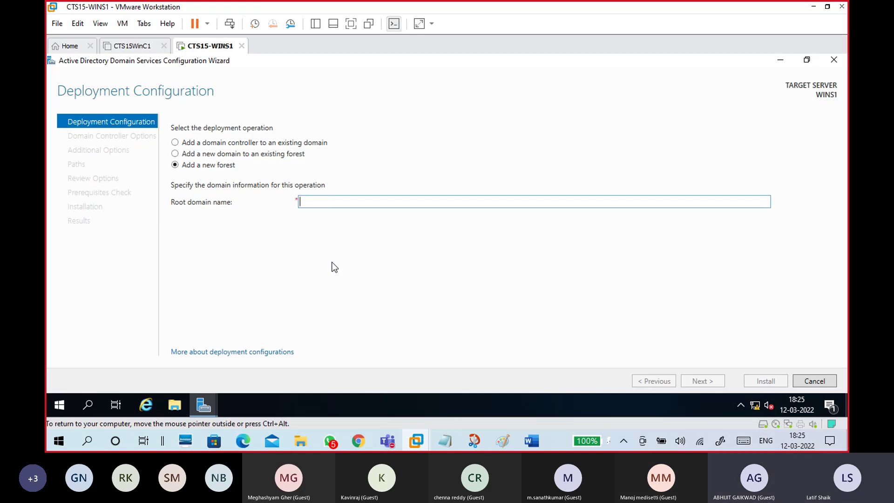
{"action": "type", "text": "Domain"}
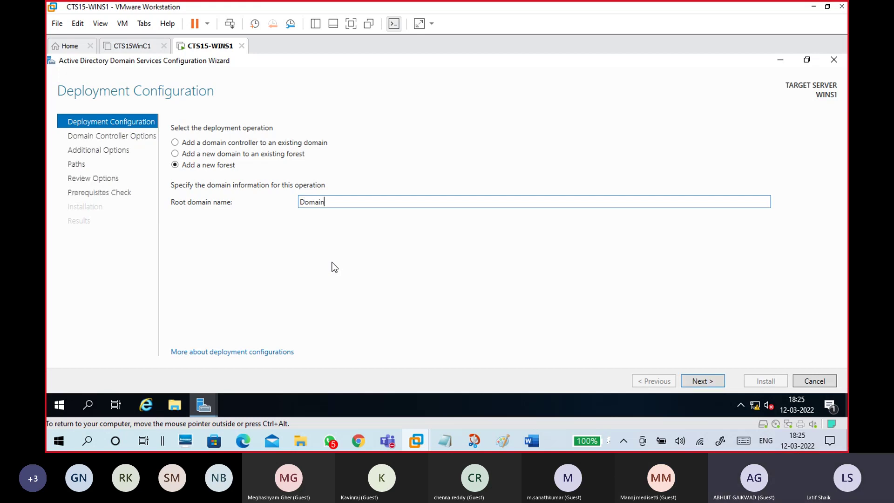
{"action": "type", "text": "1.com"}
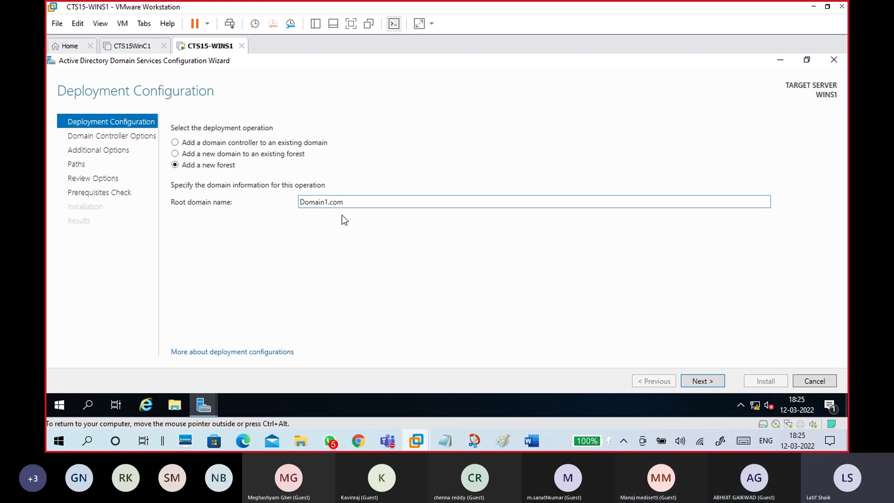
{"action": "left_click_drag", "start_coordinate": [343, 202], "coordinate": [300, 202]}
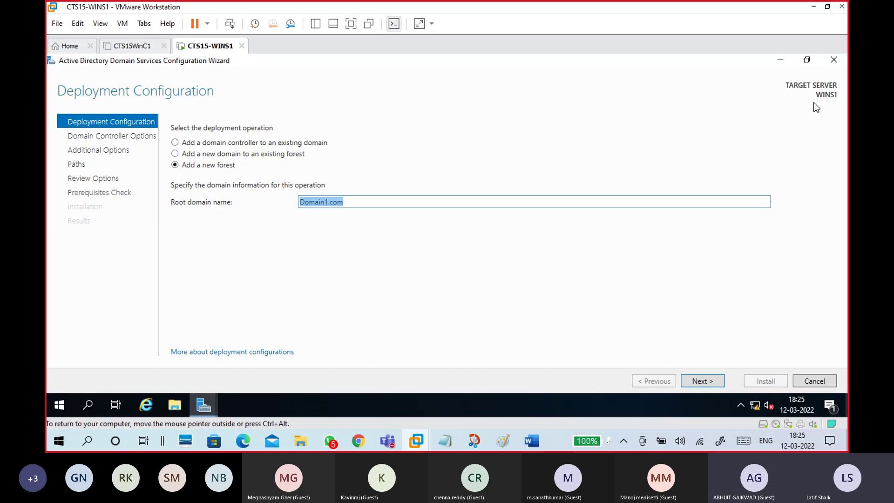
{"action": "left_click", "coordinate": [361, 205]}
Step: Take a new Snip & Sketch capture of the whole Domain1.com deployment wizard window
{"action": "mouse_move", "coordinate": [474, 441]}
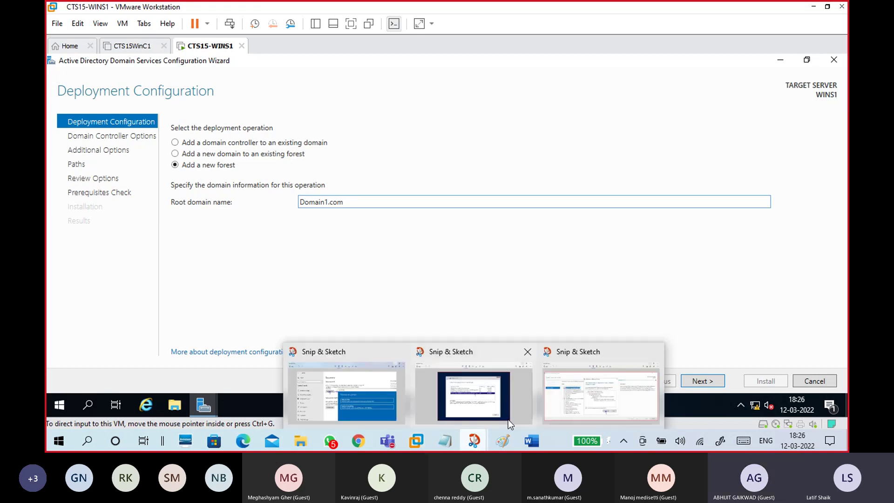
{"action": "left_click", "coordinate": [548, 416]}
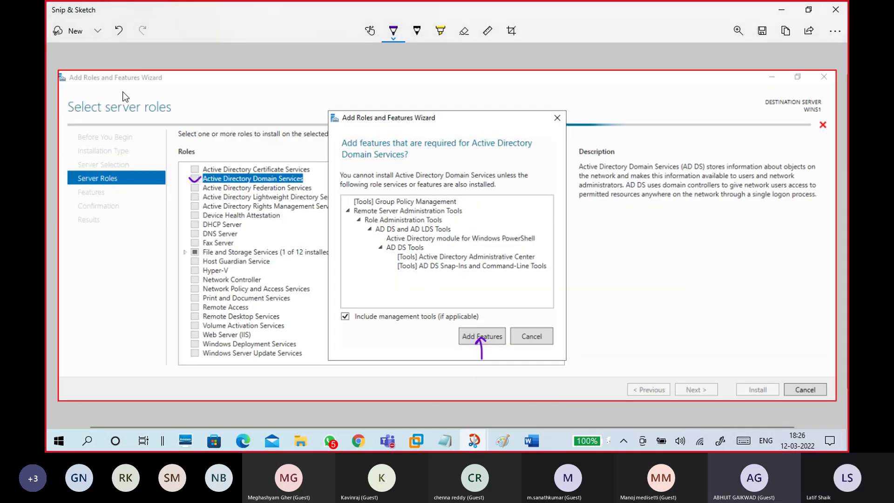
{"action": "left_click", "coordinate": [97, 32]}
{"action": "left_click", "coordinate": [81, 57]}
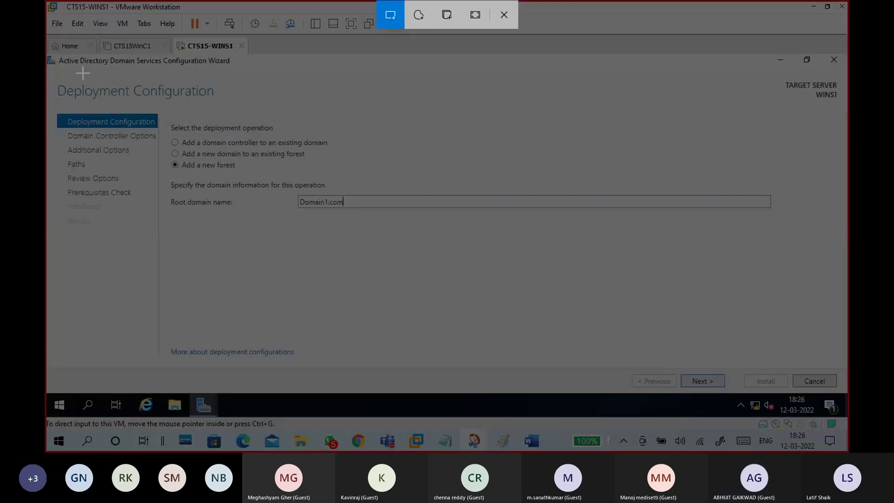
{"action": "left_click_drag", "start_coordinate": [46, 55], "coordinate": [844, 392]}
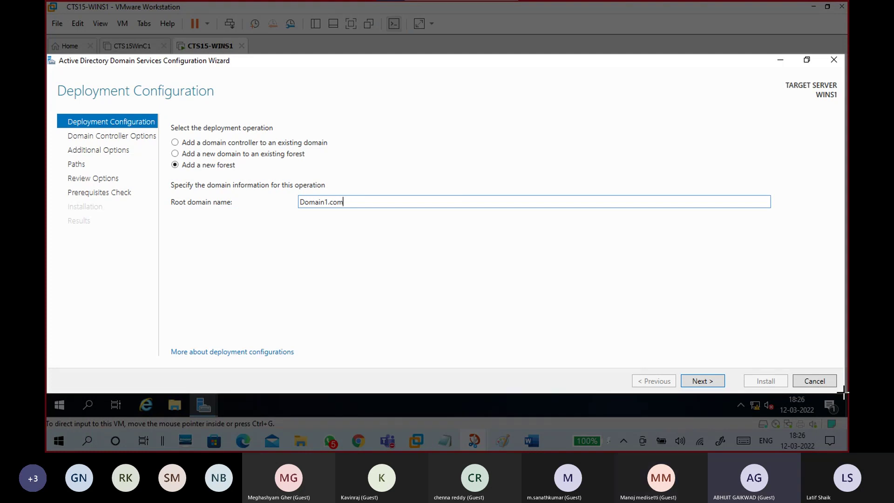
{"action": "left_click_drag", "start_coordinate": [843, 391], "coordinate": [842, 392]}
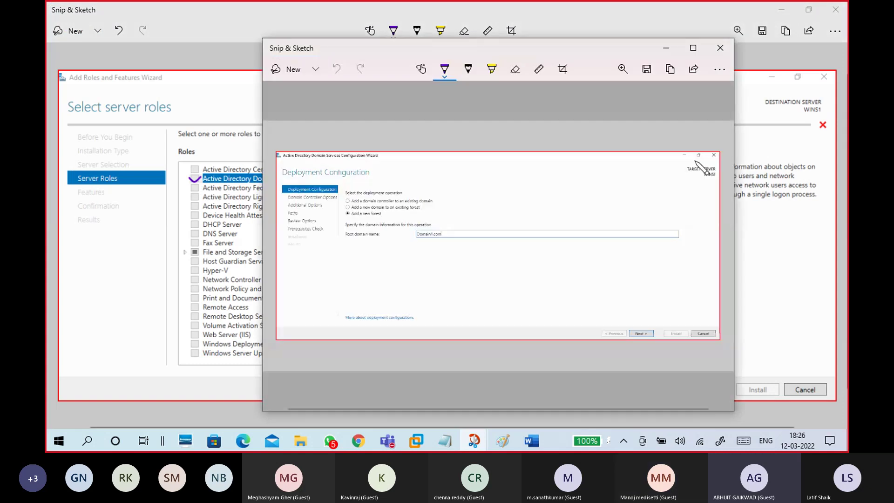
{"action": "left_click", "coordinate": [694, 48]}
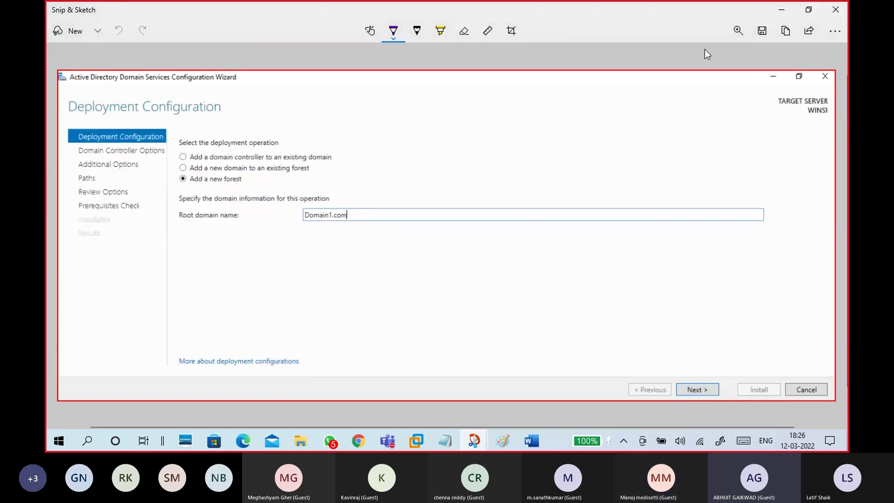
Step: Save the snip as 'forest cr' in Batch 15 2022, then advance to Domain Controller Options
{"action": "left_click", "coordinate": [760, 34]}
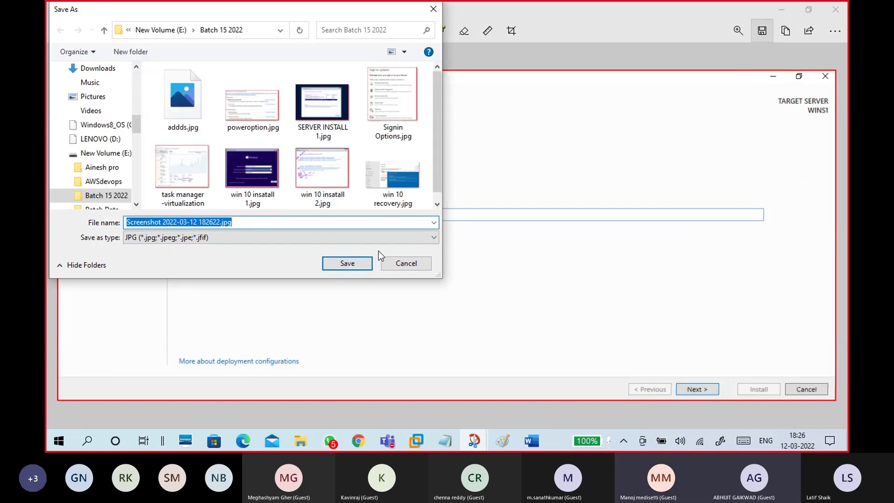
{"action": "type", "text": "forest"}
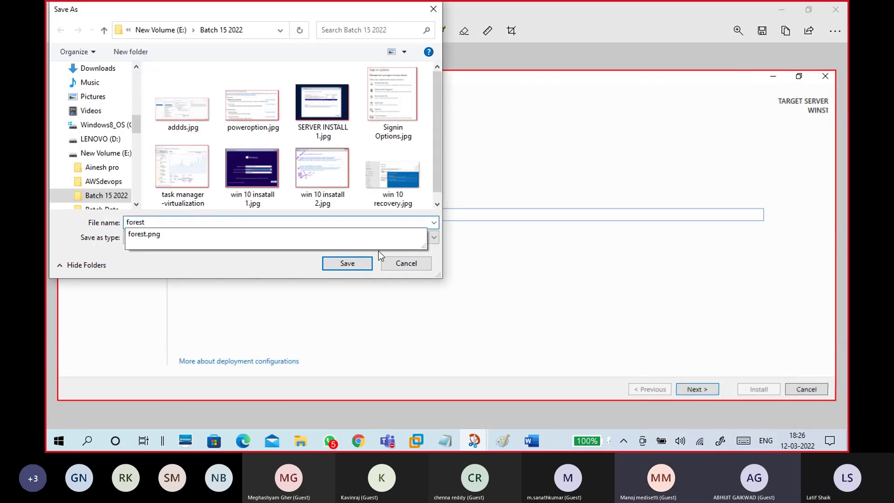
{"action": "key", "text": "Escape"}
{"action": "type", "text": "t"}
{"action": "type", "text": " cr"}
{"action": "left_click", "coordinate": [342, 268]}
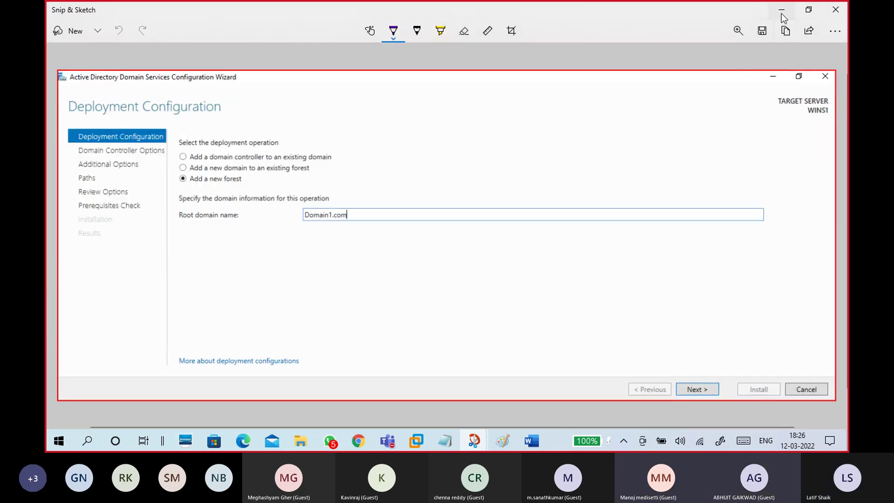
{"action": "left_click", "coordinate": [781, 13]}
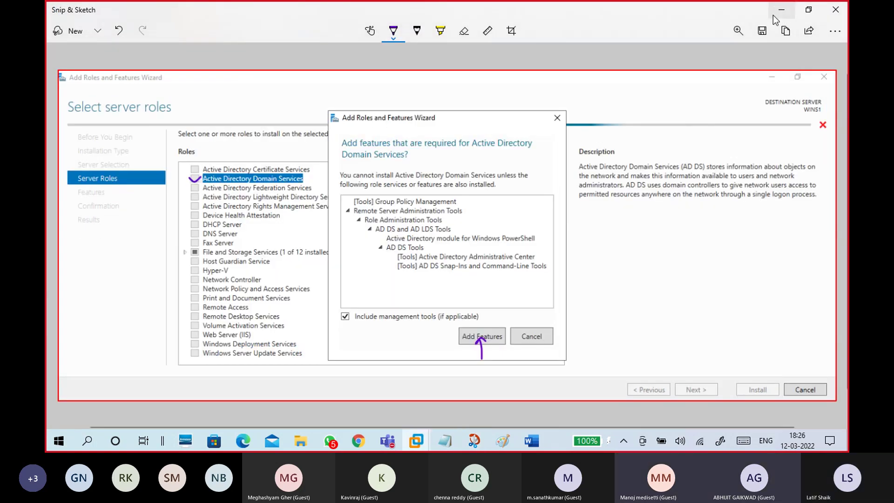
{"action": "left_click", "coordinate": [772, 14]}
{"action": "left_click", "coordinate": [708, 382]}
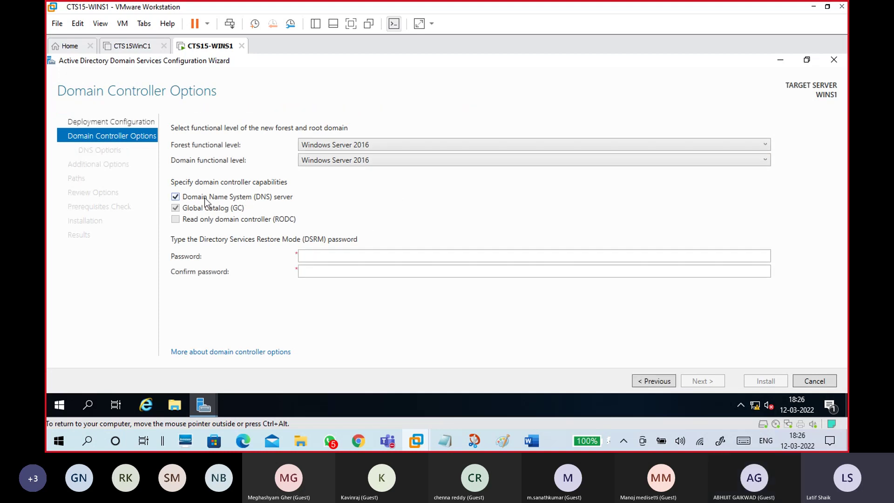
Step: Enter the Directory Services Restore Mode password and retype it in Confirm password
{"action": "left_click", "coordinate": [323, 256]}
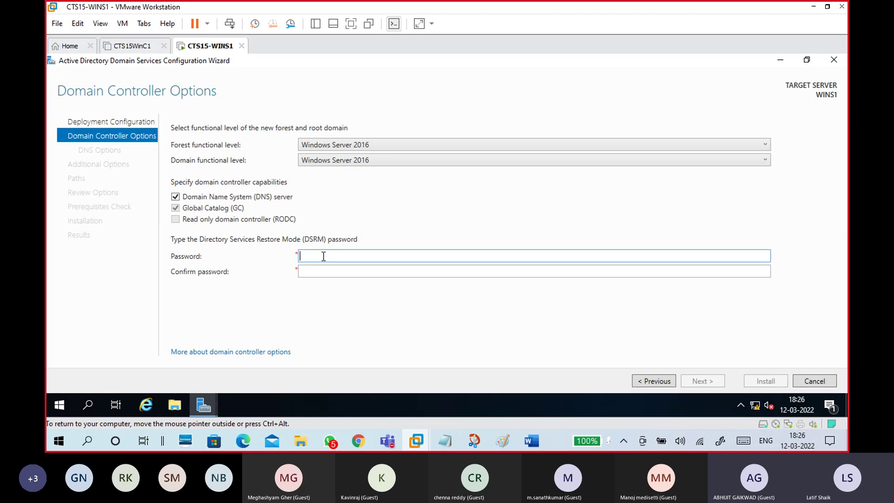
{"action": "type", "text": "*******"}
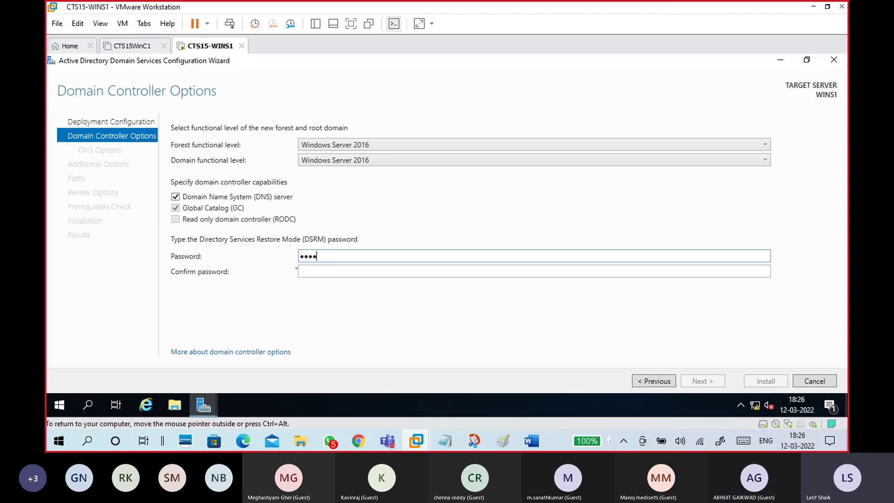
{"action": "type", "text": "**"}
{"action": "key", "text": "Tab"}
{"action": "type", "text": "*******"}
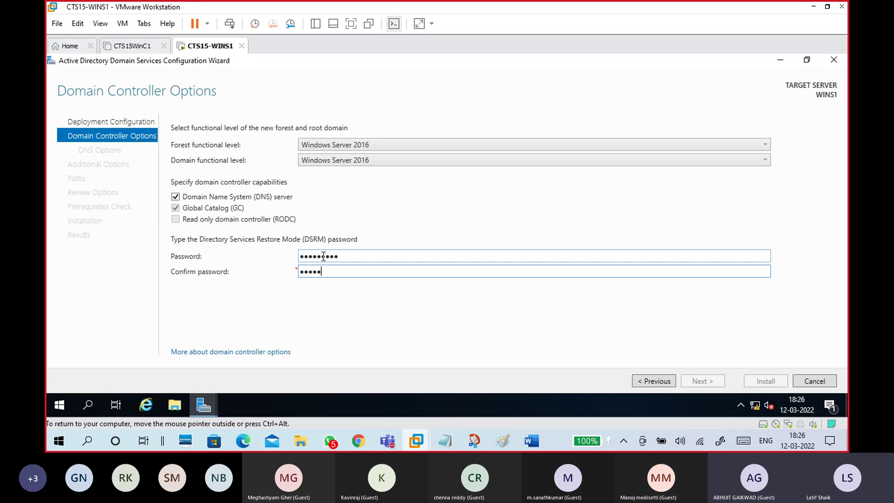
{"action": "type", "text": "**"}
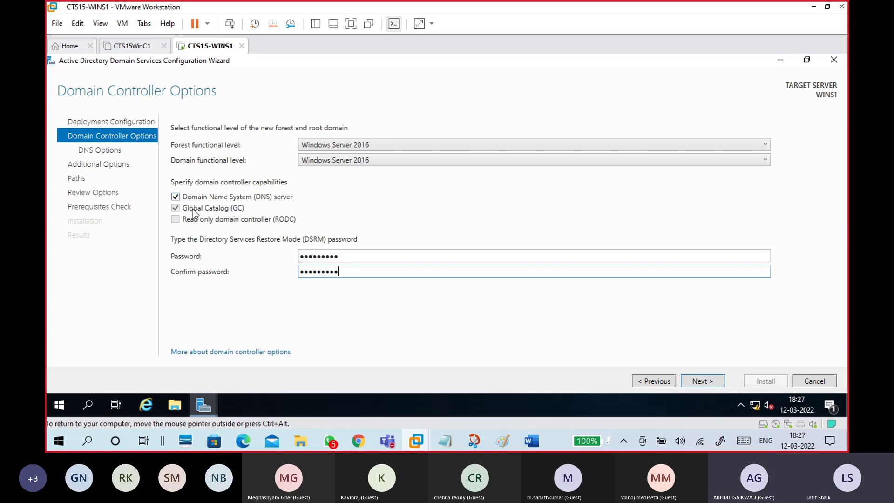
Step: Keep DNS server checked, advance to Additional Options, and bring the CTS Classes Test 1 meeting forward
{"action": "left_click", "coordinate": [175, 196]}
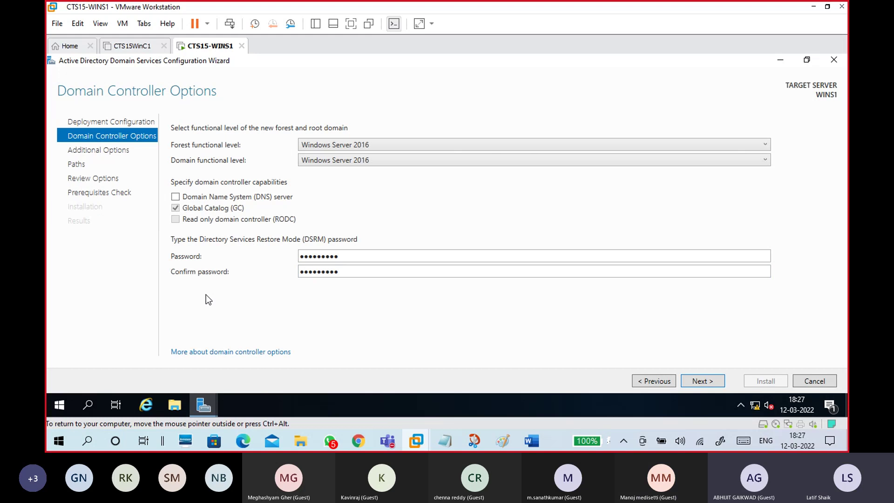
{"action": "left_click", "coordinate": [175, 197]}
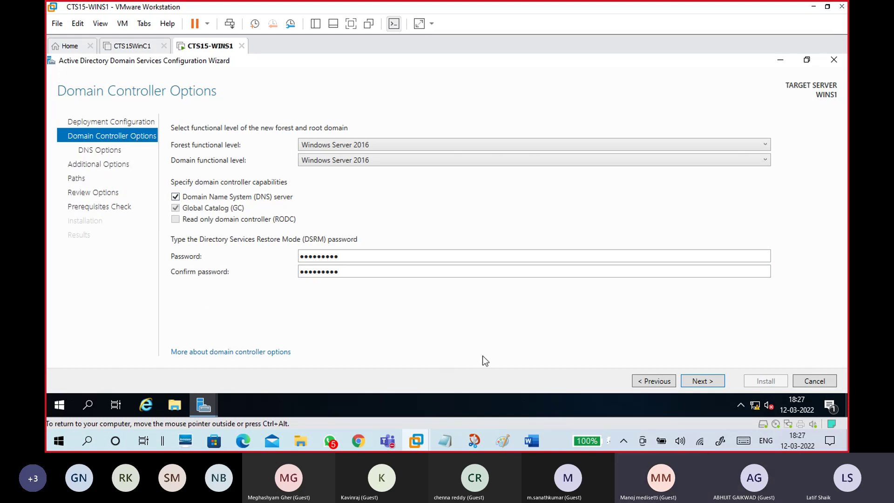
{"action": "left_click", "coordinate": [701, 381]}
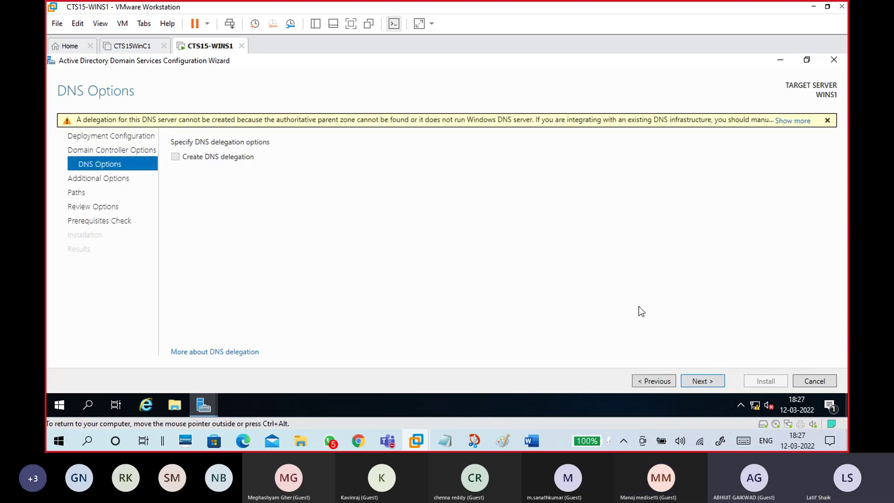
{"action": "left_click", "coordinate": [711, 382]}
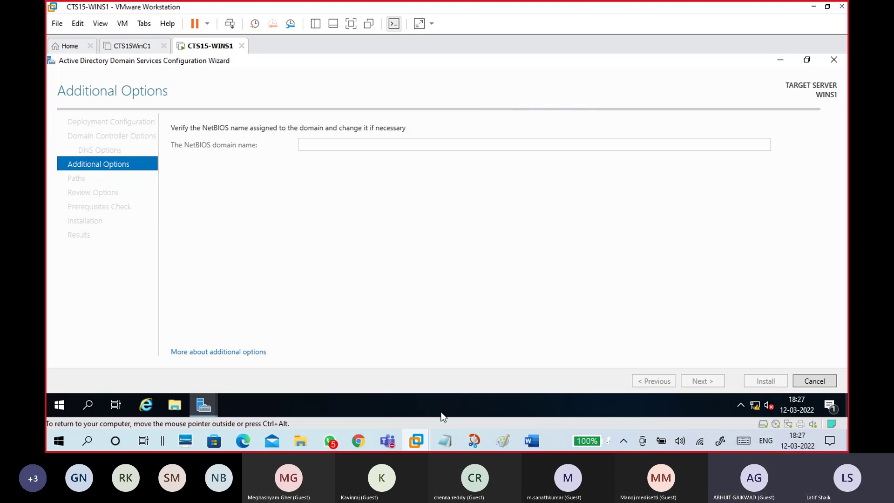
{"action": "mouse_move", "coordinate": [389, 440]}
{"action": "left_click", "coordinate": [377, 405]}
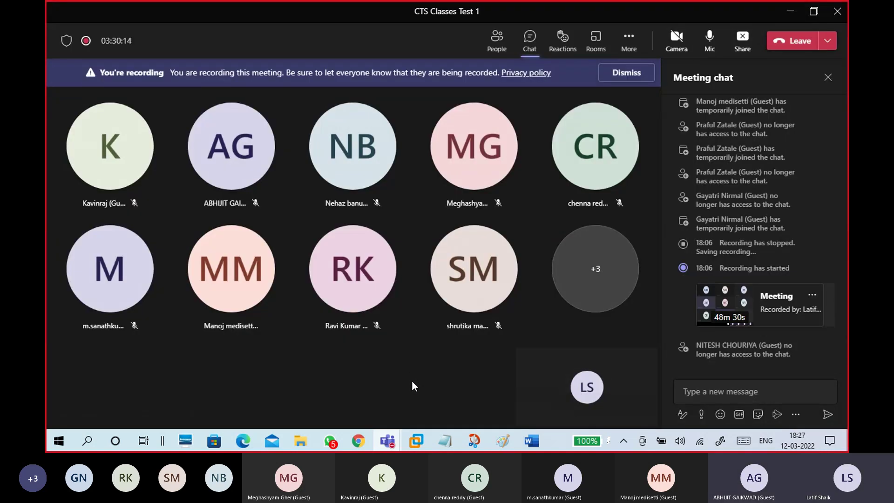
Step: Mute all participants from the People list and minimize the Teams meeting window
{"action": "left_click", "coordinate": [506, 57]}
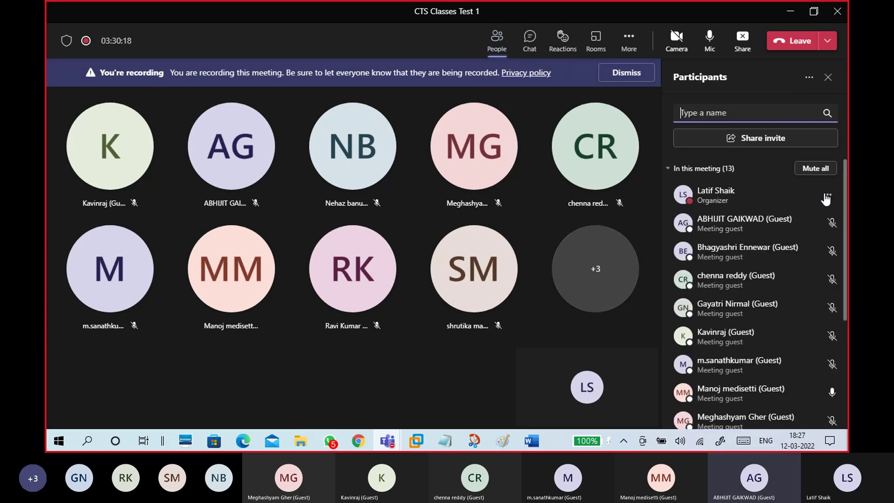
{"action": "left_click", "coordinate": [819, 172]}
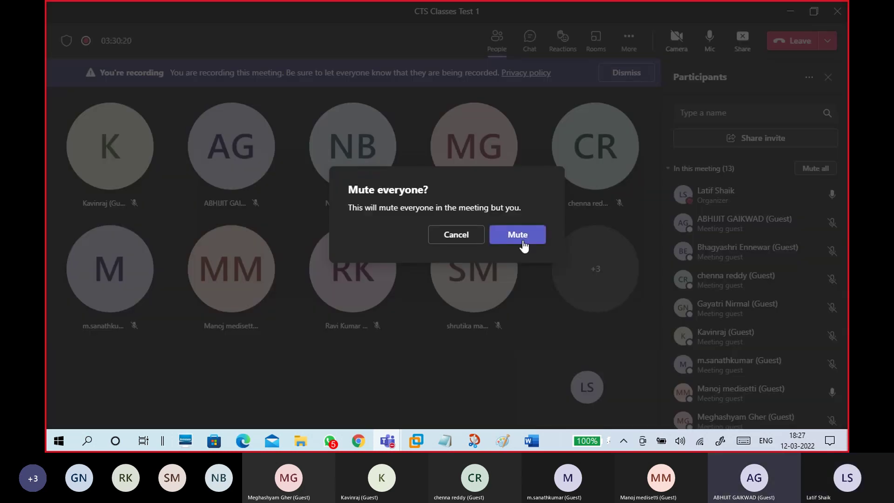
{"action": "left_click", "coordinate": [515, 233]}
{"action": "left_click", "coordinate": [793, 12]}
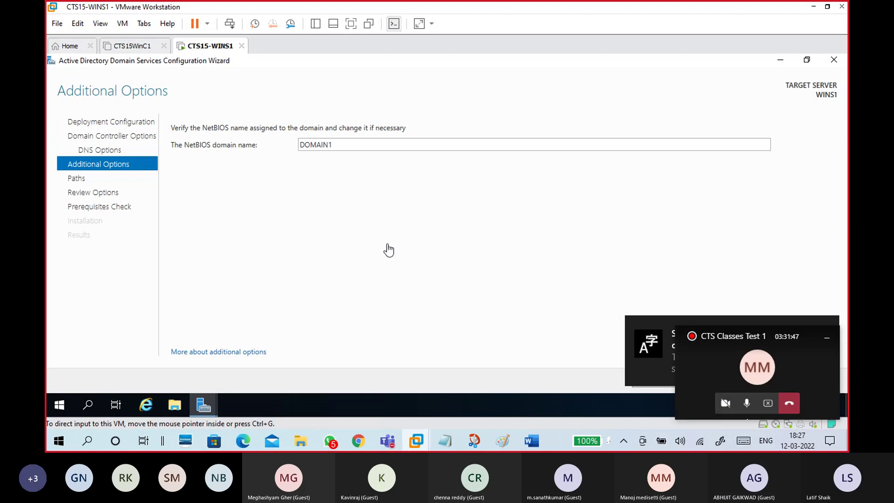
Step: Accept DOMAIN1 as the NetBIOS name, hide the call mini-window, and advance to Paths
{"action": "double_click", "coordinate": [342, 144]}
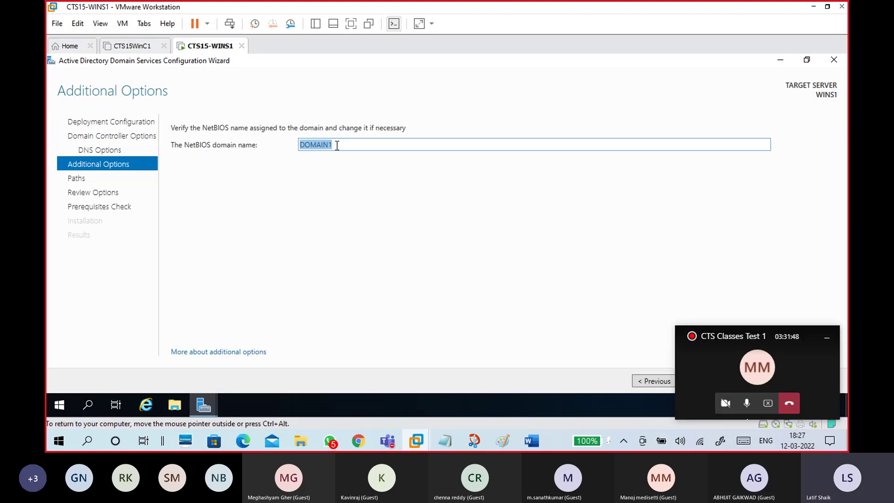
{"action": "left_click", "coordinate": [337, 145]}
{"action": "left_click", "coordinate": [827, 336]}
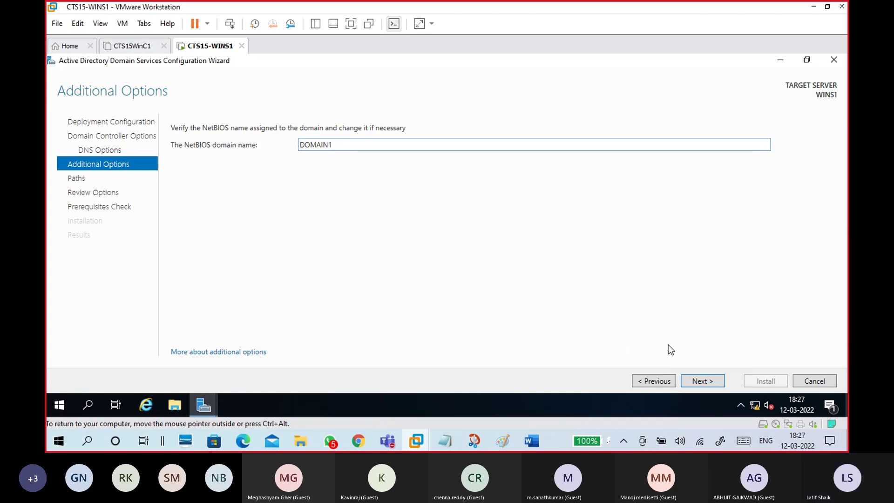
{"action": "left_click", "coordinate": [703, 380]}
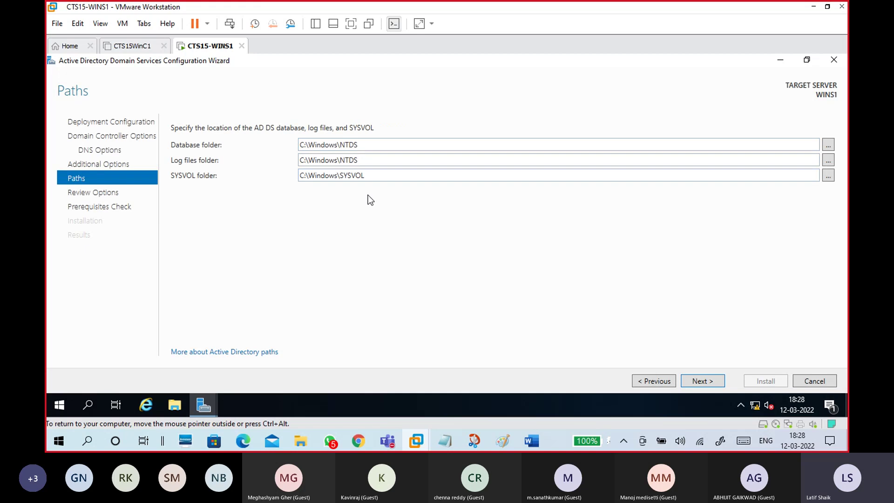
Step: Keep the default C:\Windows\NTDS and C:\Windows\SYSVOL paths and continue to Review Options
{"action": "double_click", "coordinate": [361, 145]}
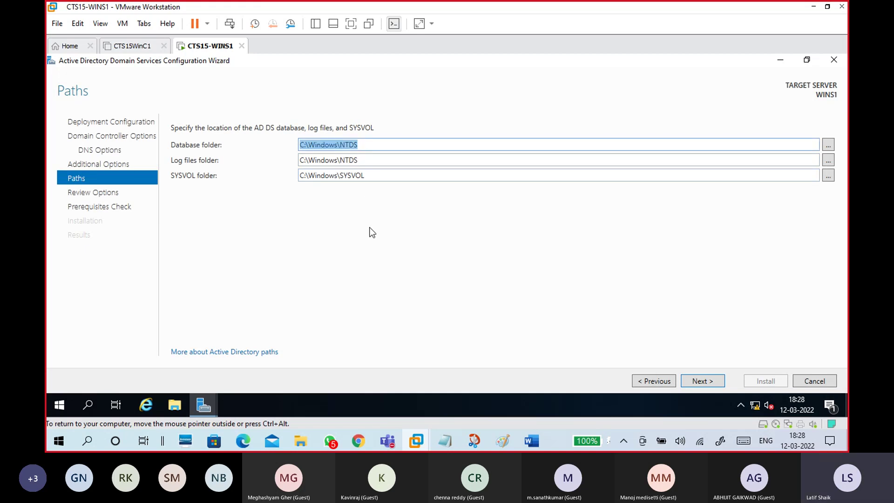
{"action": "double_click", "coordinate": [371, 159]}
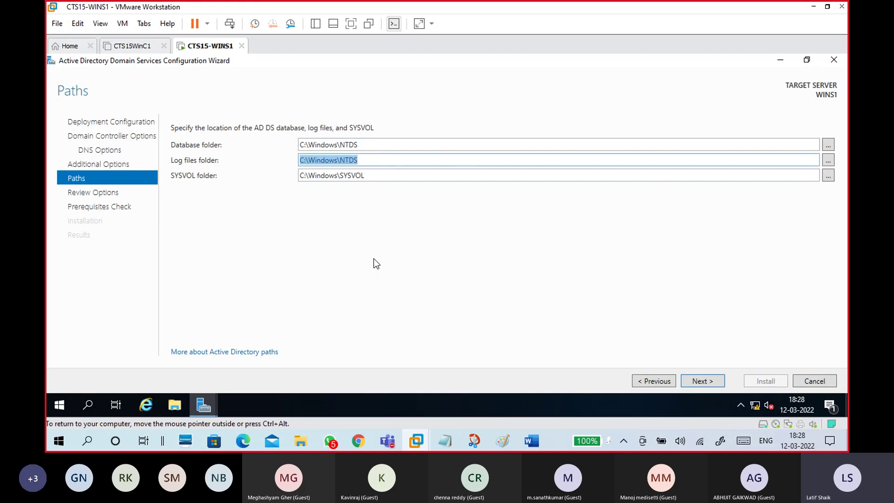
{"action": "double_click", "coordinate": [371, 175]}
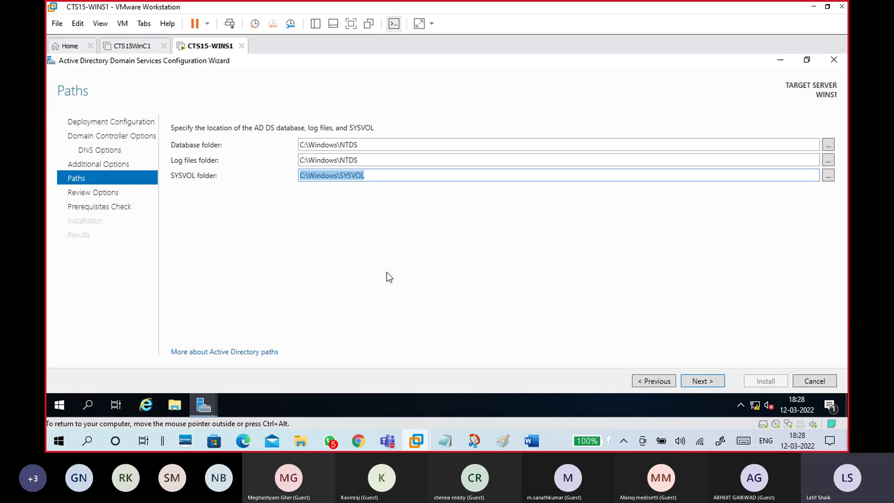
{"action": "left_click", "coordinate": [697, 383]}
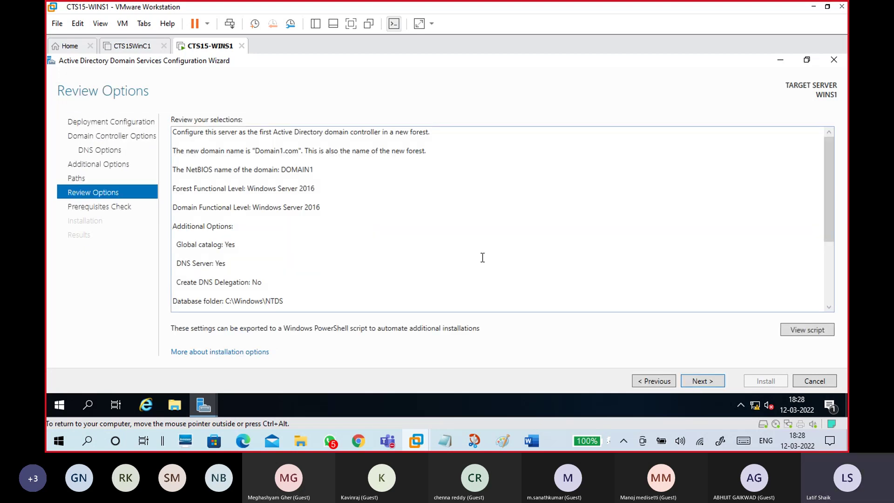
Step: Open the Install-ADDSForest PowerShell script in Notepad and move its window up and right
{"action": "scroll", "coordinate": [495, 255], "scroll_direction": "down", "scroll_amount": 2}
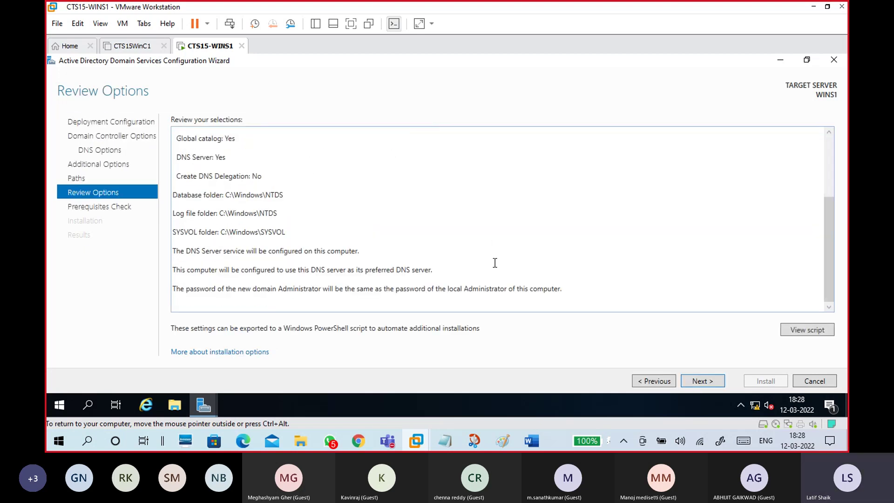
{"action": "left_click", "coordinate": [795, 329]}
{"action": "left_click_drag", "start_coordinate": [212, 123], "coordinate": [338, 93]}
{"action": "left_click", "coordinate": [245, 109]}
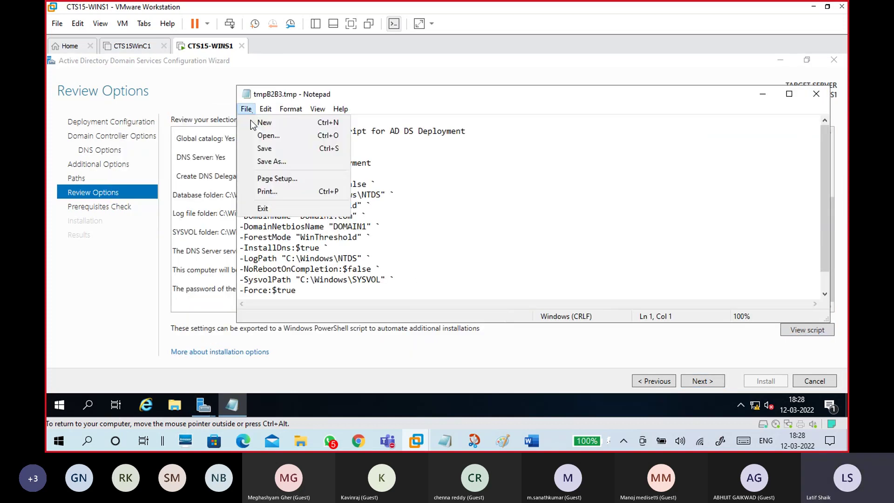
Step: Start Save As for the script and create a new folder named addsps on Local Disk (C:)
{"action": "left_click", "coordinate": [254, 149]}
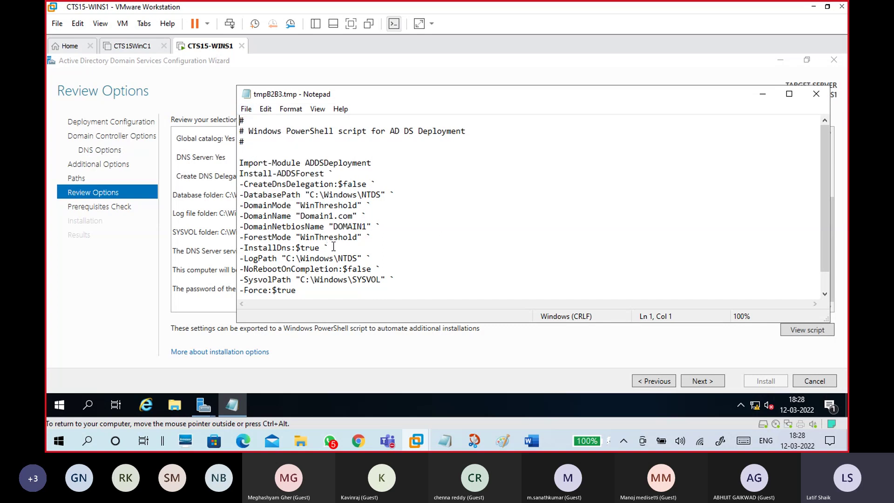
{"action": "left_click", "coordinate": [245, 108]}
{"action": "left_click", "coordinate": [263, 161]}
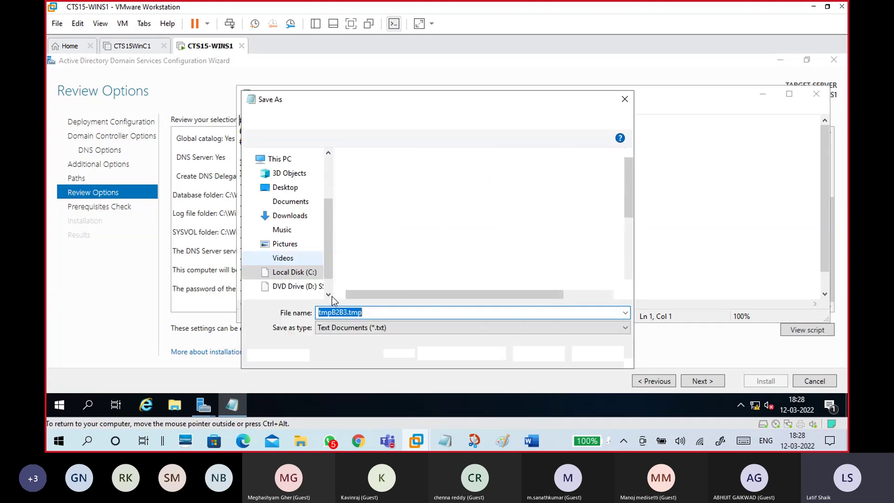
{"action": "left_click", "coordinate": [308, 273]}
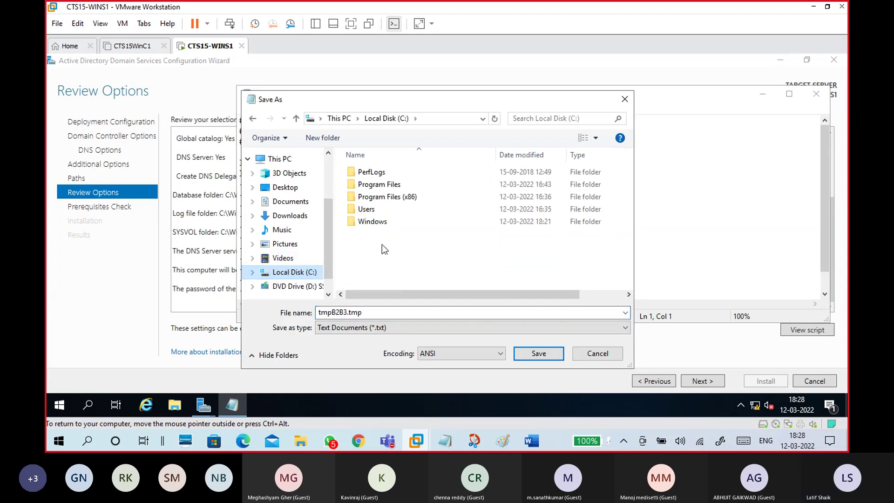
{"action": "left_click", "coordinate": [322, 138]}
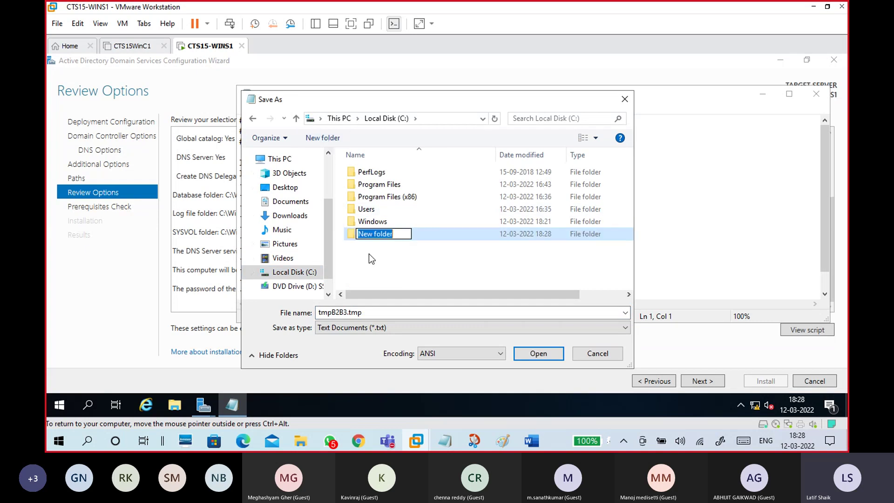
{"action": "type", "text": "ff"}
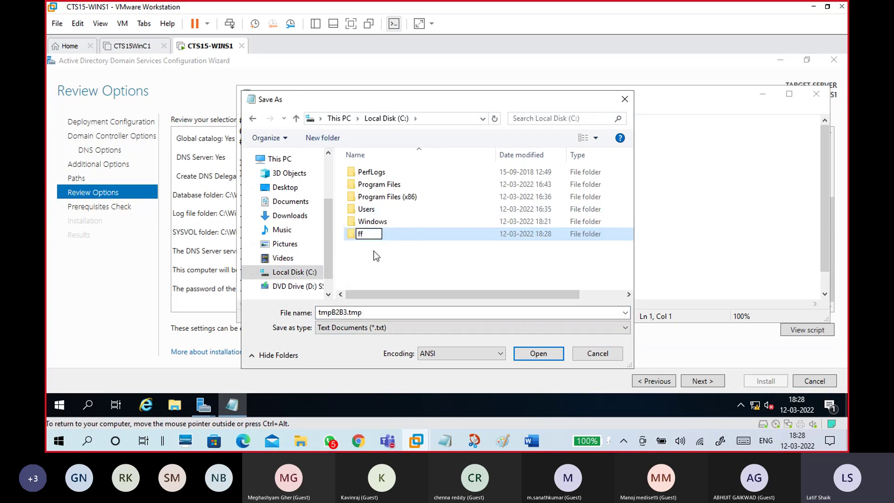
{"action": "key", "text": "BackSpace"}
{"action": "key", "text": "BackSpace"}
{"action": "type", "text": "addspc"}
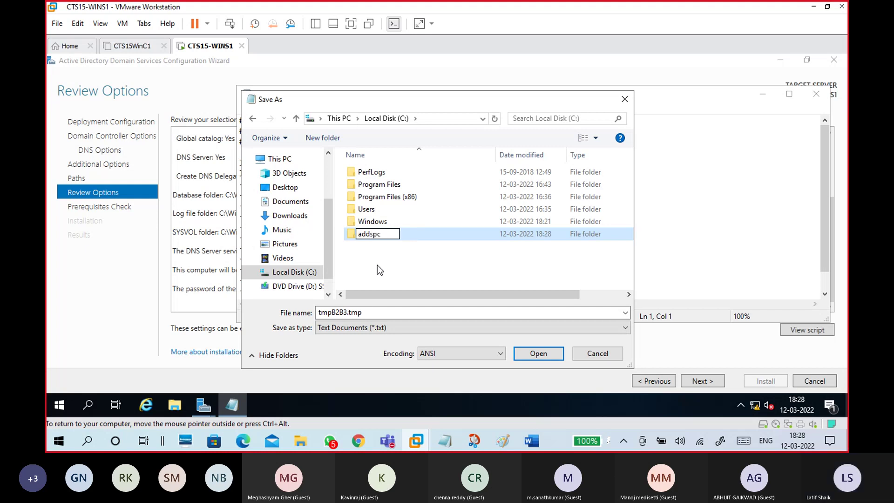
{"action": "key", "text": "BackSpace"}
{"action": "type", "text": "s"}
{"action": "left_click", "coordinate": [386, 310]}
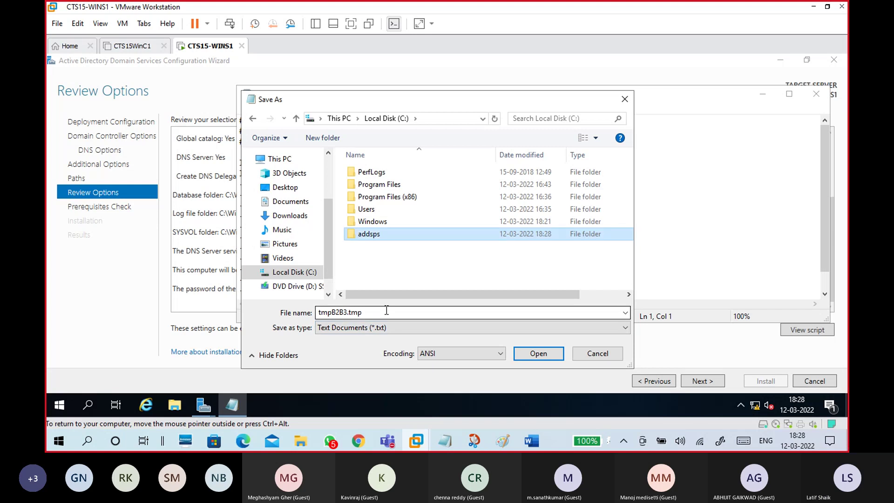
Step: Save the script as ps-adds inside C:\addsps and close Notepad
{"action": "double_click", "coordinate": [372, 233]}
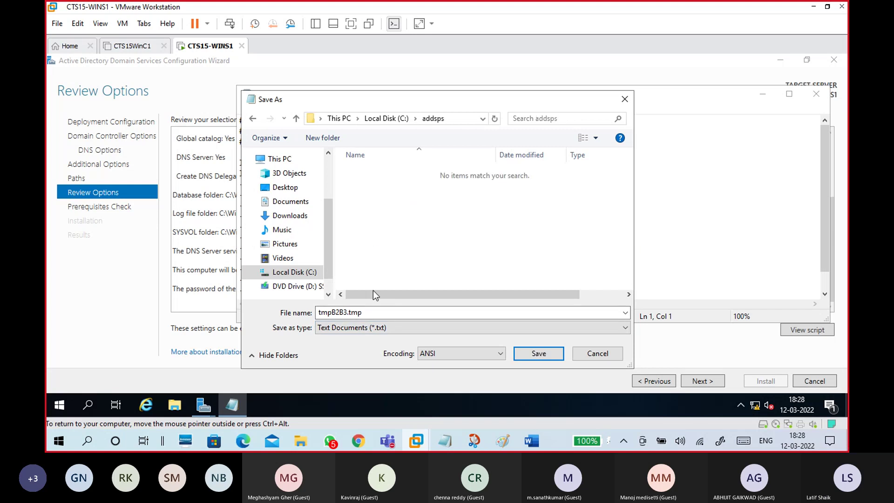
{"action": "double_click", "coordinate": [372, 311]}
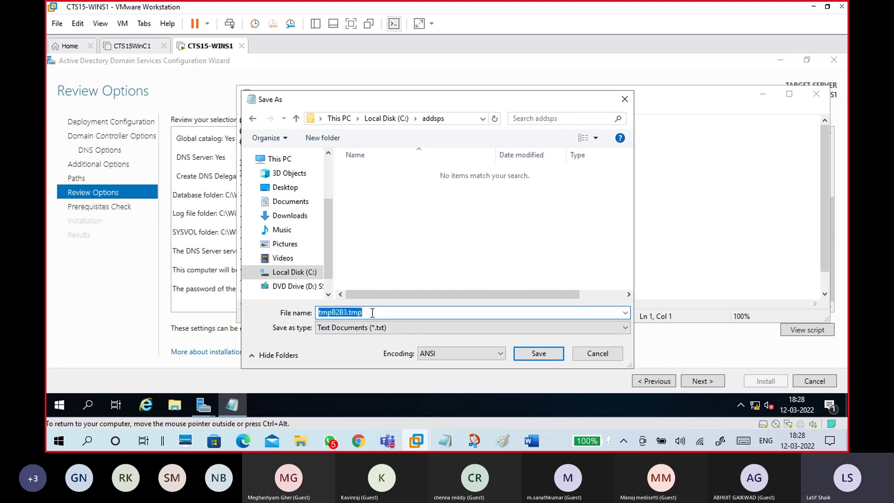
{"action": "type", "text": "ps-ad"}
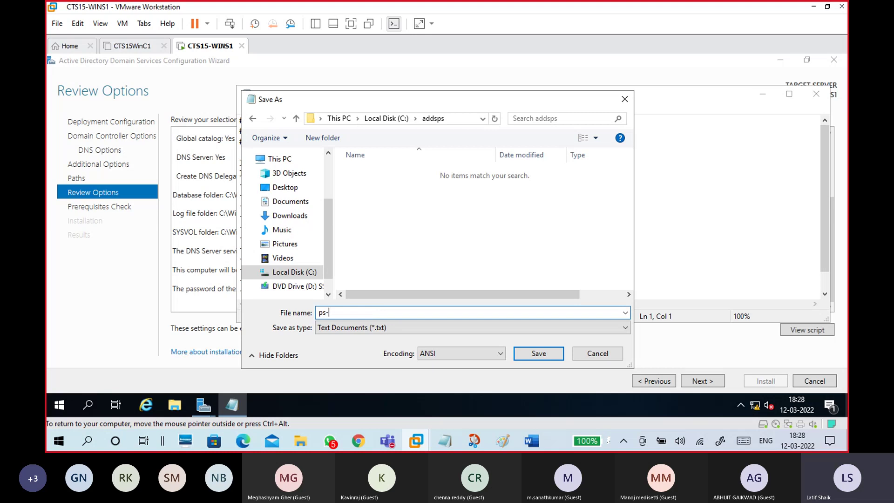
{"action": "left_click", "coordinate": [538, 353]}
{"action": "left_click", "coordinate": [305, 163]}
{"action": "key", "text": "ctrl+a"}
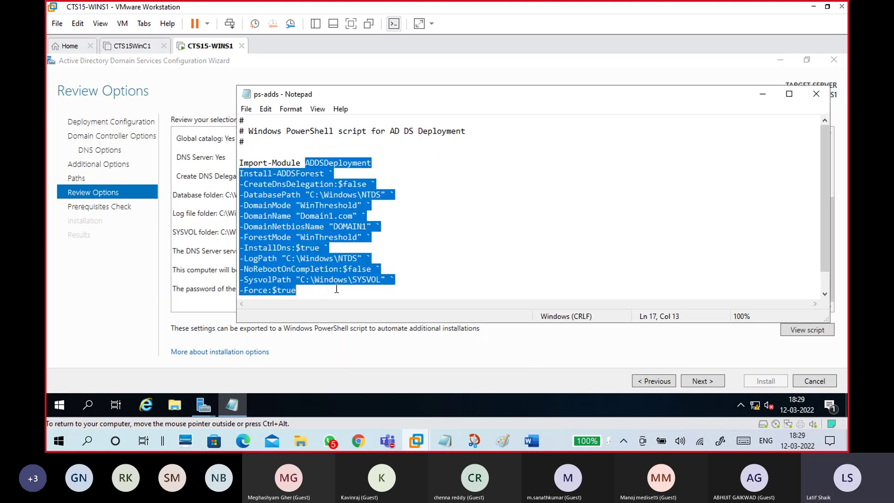
{"action": "left_click", "coordinate": [719, 156]}
{"action": "left_click", "coordinate": [816, 94]}
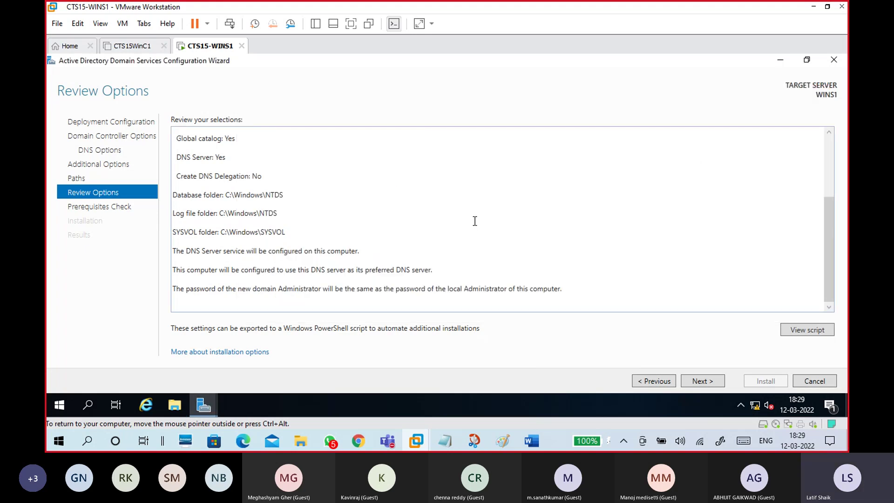
Step: Advance to the Prerequisites Check, which passes with two warnings, and bring Server Manager forward
{"action": "left_click", "coordinate": [709, 383]}
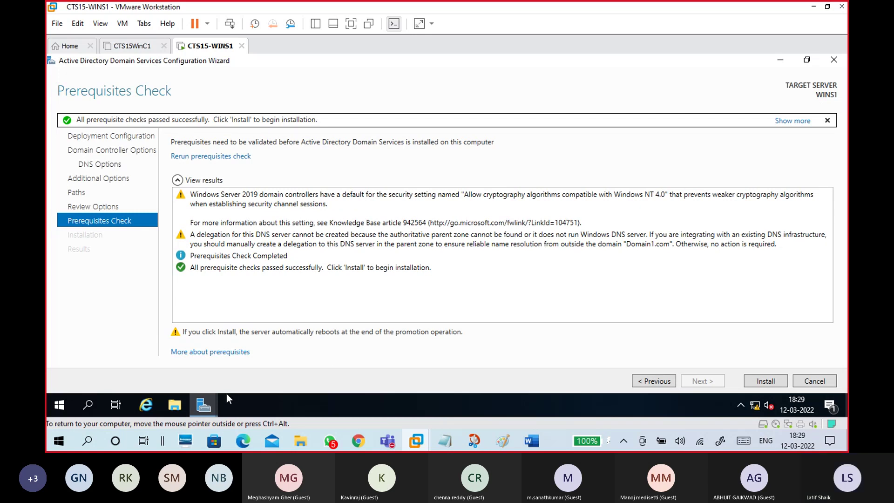
{"action": "left_click", "coordinate": [215, 403]}
Step: From Server Manager's Local Server page, open Ethernet0's status and review its properties
{"action": "left_click", "coordinate": [189, 371]}
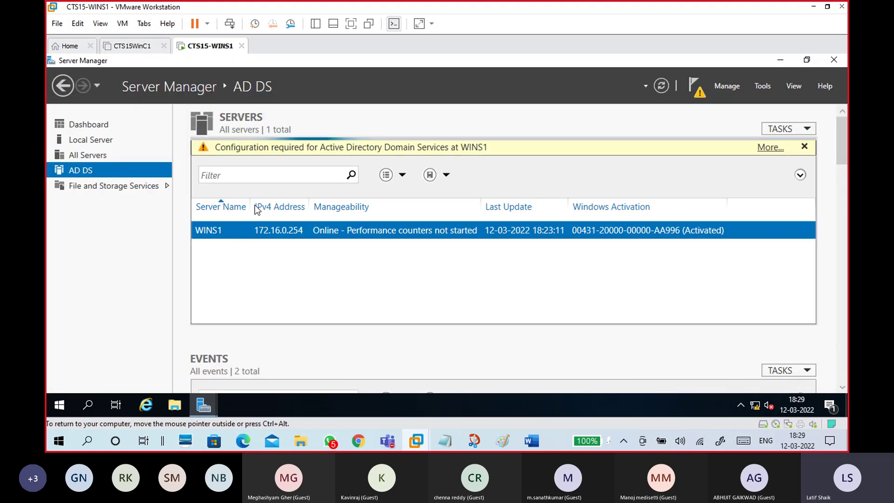
{"action": "left_click", "coordinate": [88, 138]}
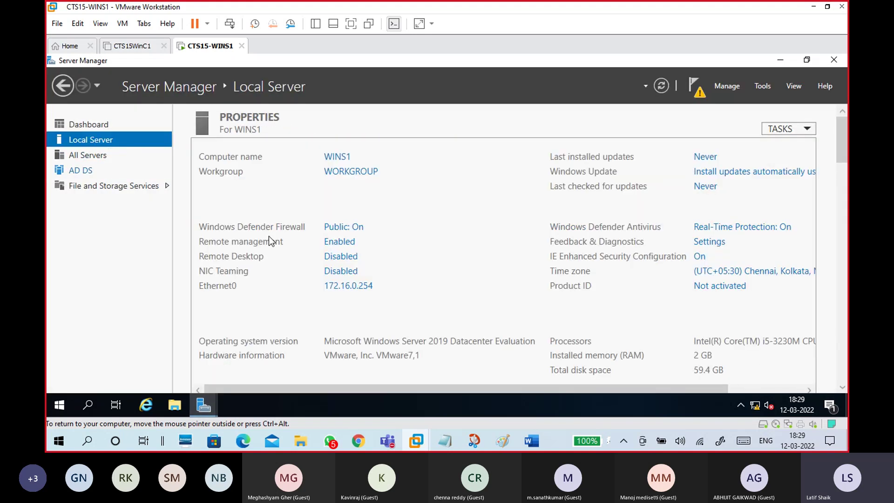
{"action": "left_click", "coordinate": [355, 286]}
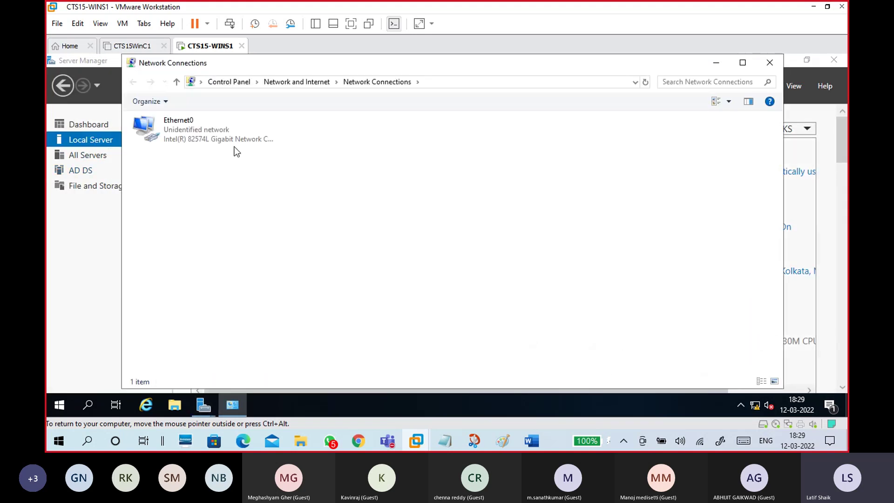
{"action": "double_click", "coordinate": [231, 136]}
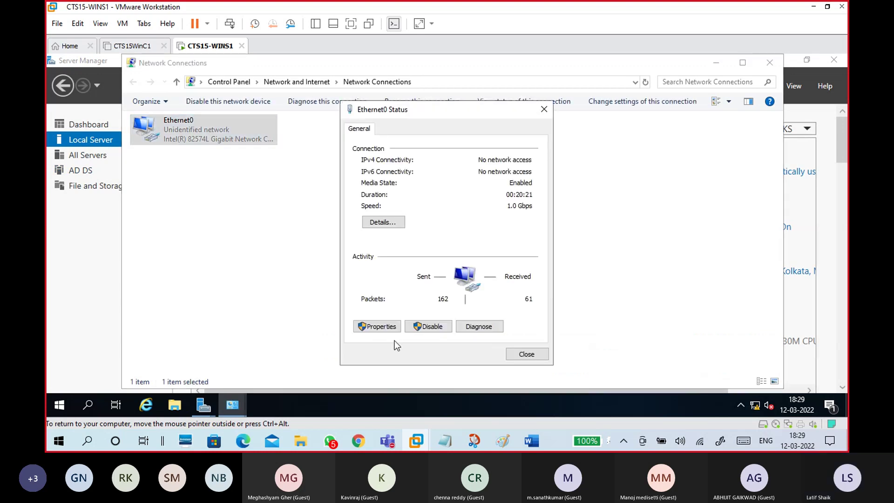
{"action": "left_click", "coordinate": [390, 325]}
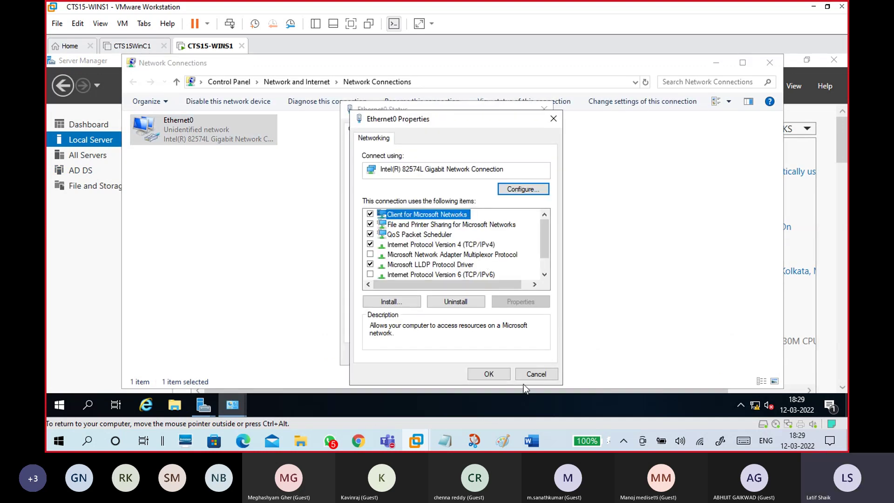
{"action": "left_click", "coordinate": [534, 373]}
Step: Confirm in Ethernet0's details that DNS is 172.16.0.254, then close the dialogs and minimize Server Manager
{"action": "left_click", "coordinate": [390, 229]}
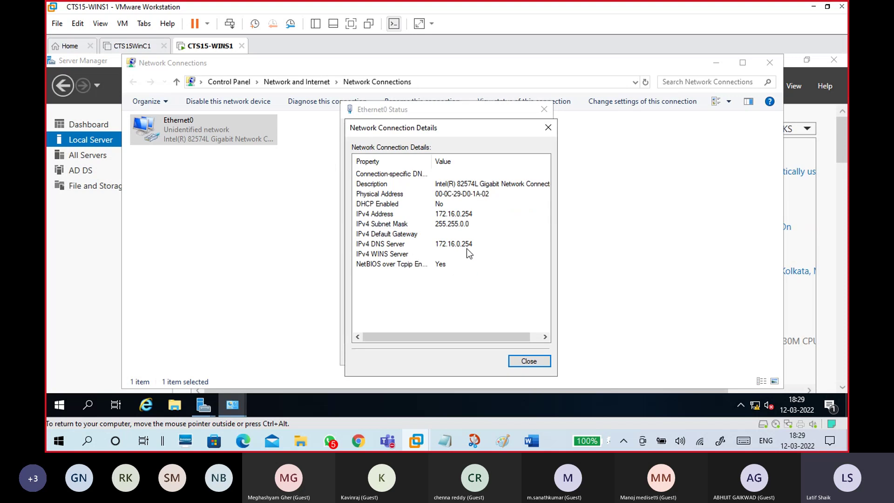
{"action": "left_click", "coordinate": [467, 247]}
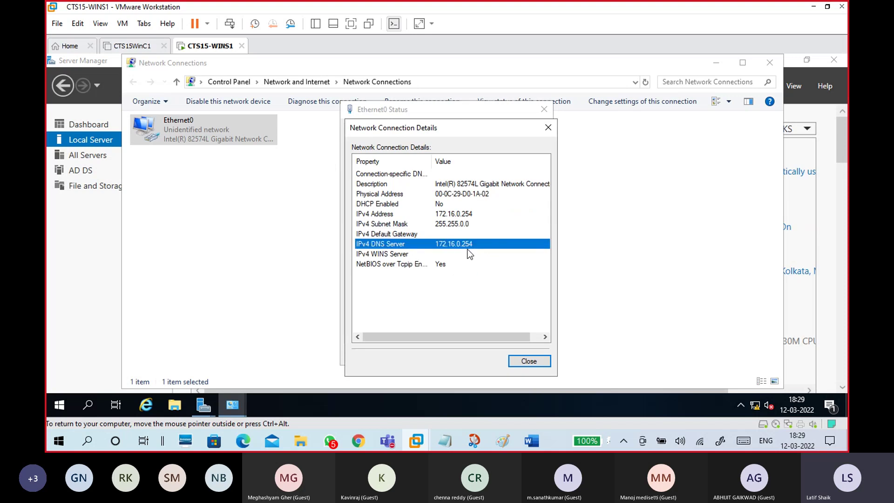
{"action": "left_click", "coordinate": [530, 363]}
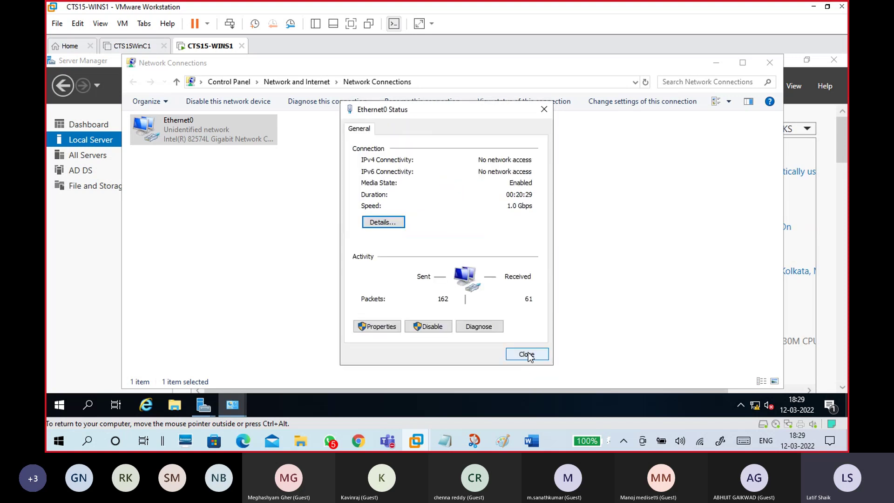
{"action": "left_click", "coordinate": [536, 352]}
{"action": "left_click", "coordinate": [768, 67]}
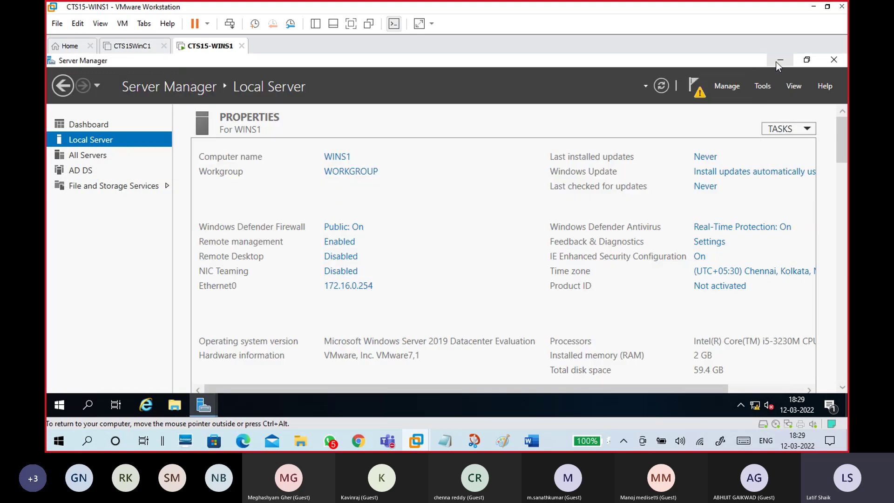
{"action": "left_click", "coordinate": [778, 61]}
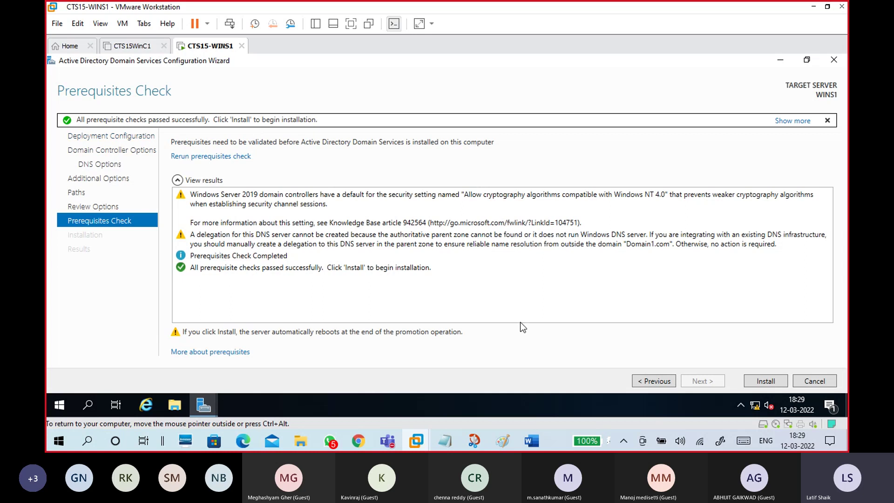
Step: Start the domain controller installation and switch to the 12-03 windows notes
{"action": "left_click", "coordinate": [766, 379]}
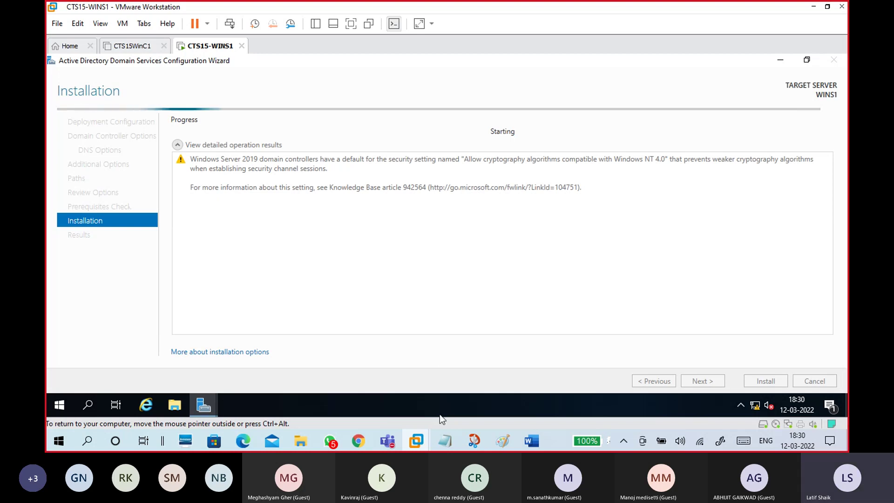
{"action": "left_click", "coordinate": [461, 427]}
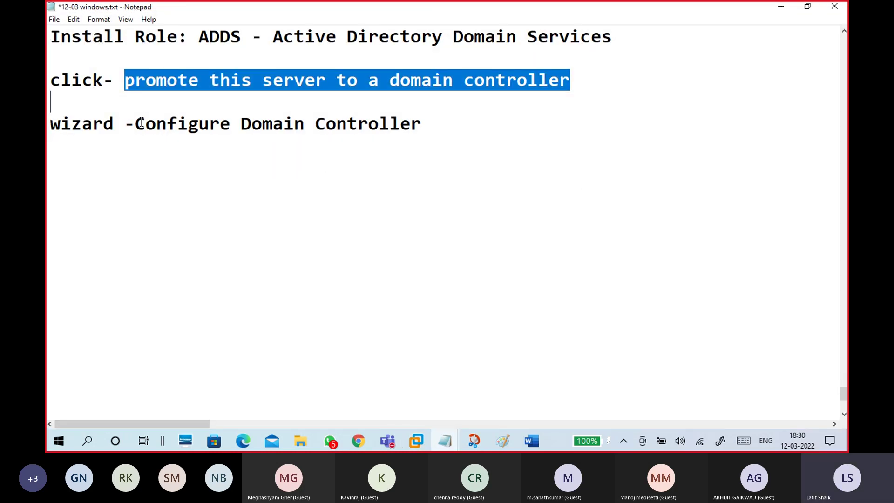
Step: Add a 'Domain Name: Domain1.com' line below the Configure Domain Controller note
{"action": "left_click_drag", "start_coordinate": [135, 122], "coordinate": [422, 124]}
{"action": "left_click", "coordinate": [413, 157]}
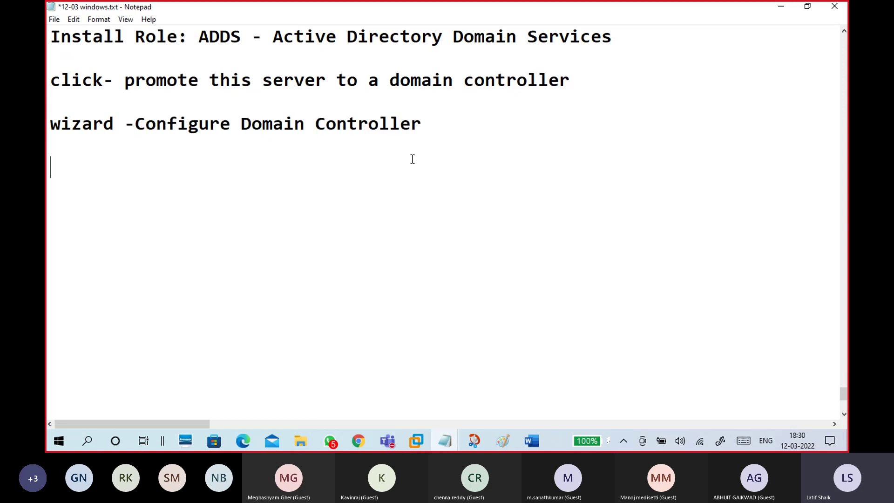
{"action": "type", "text": "Domain Name"}
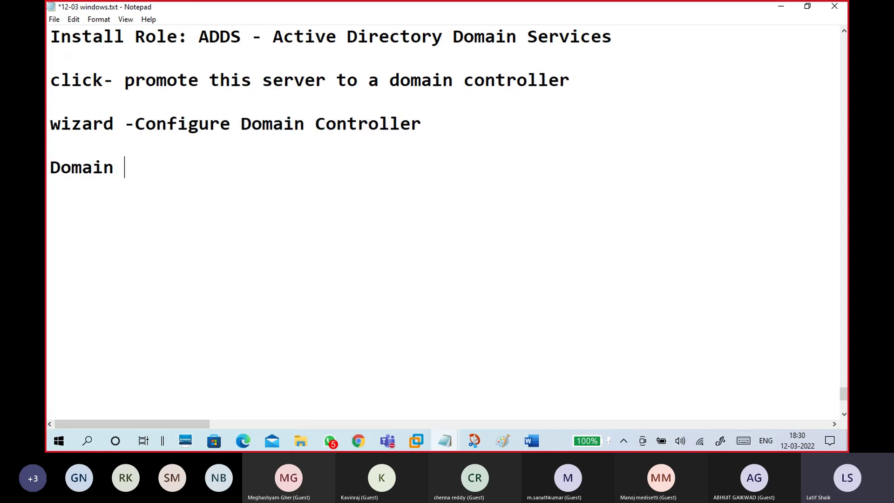
{"action": "type", "text": ": "}
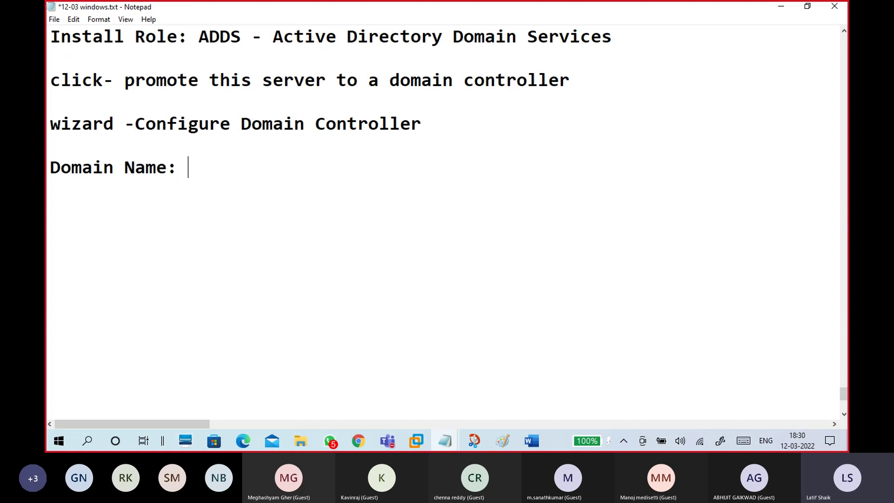
{"action": "type", "text": "Domain1.com"}
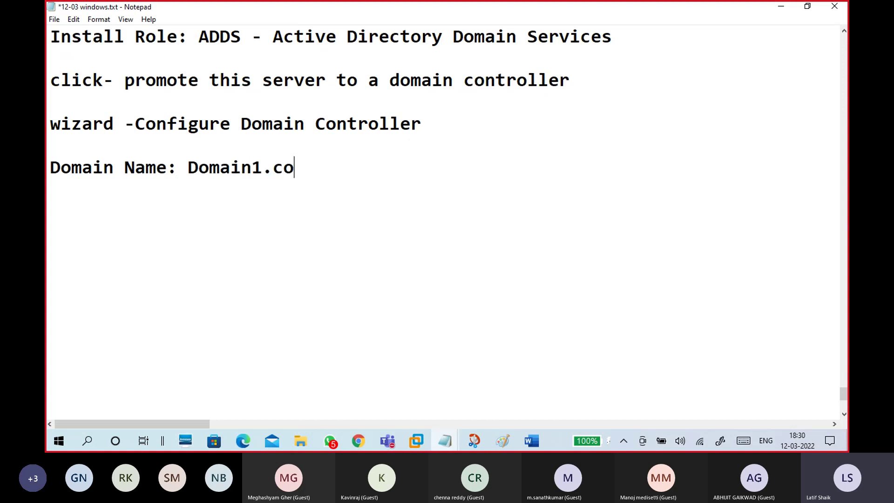
{"action": "key", "text": "Return"}
{"action": "key", "text": "Return"}
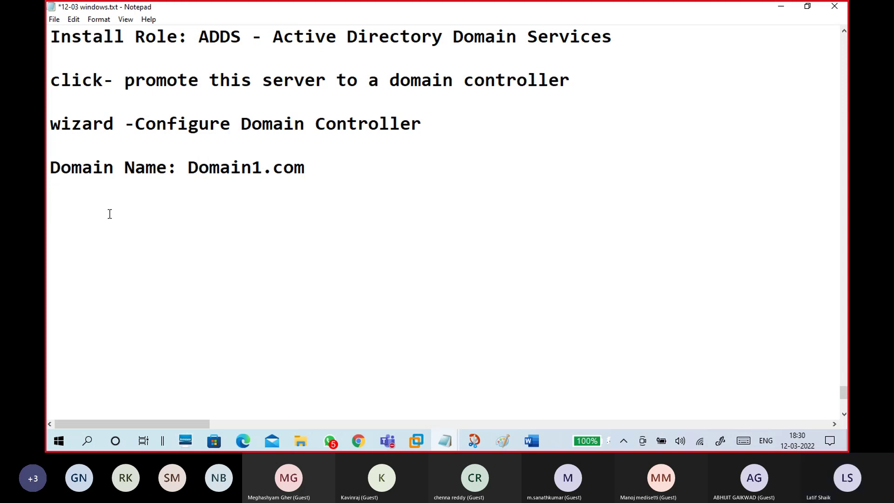
Step: Add a 'NetBIOS Domain Name: Domain1.com' line, capitalizing Name, and minimize Notepad
{"action": "type", "text": "Net"}
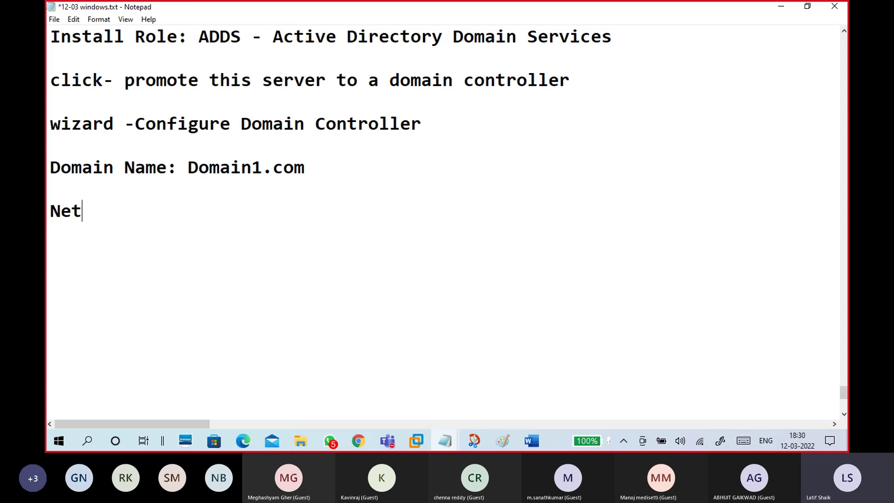
{"action": "type", "text": "BIOS "}
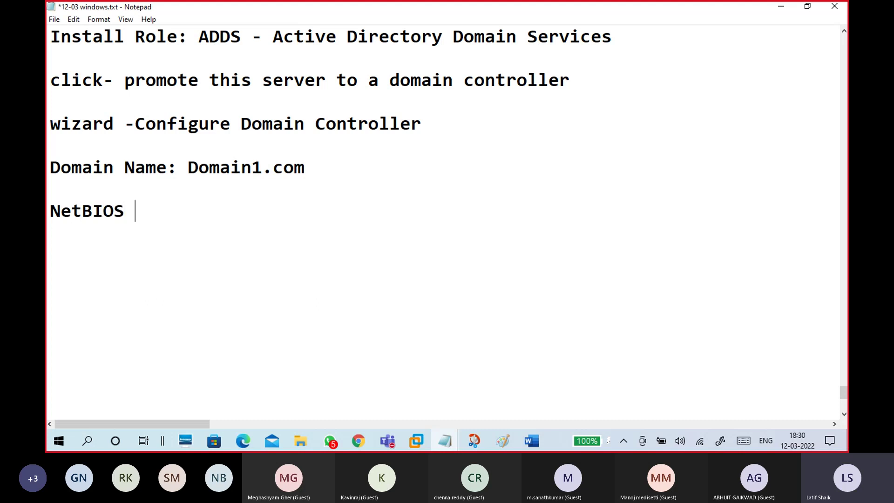
{"action": "type", "text": "Domain name:"}
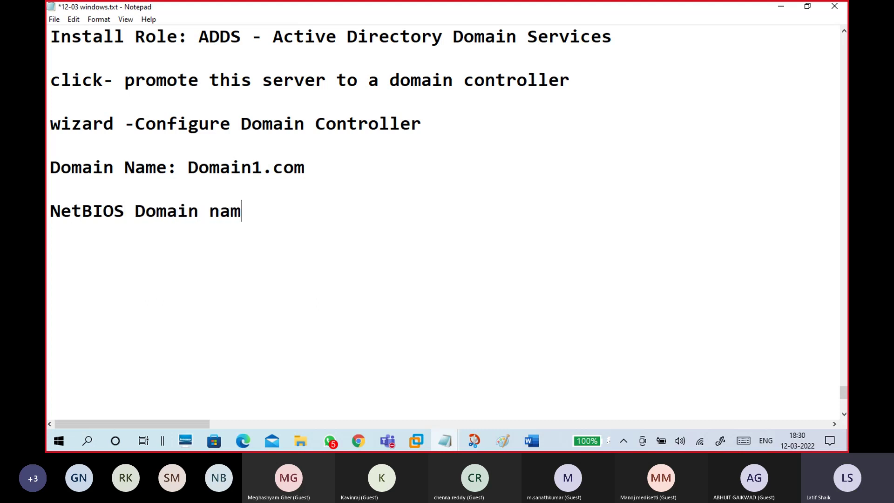
{"action": "type", "text": "Domain1.com"}
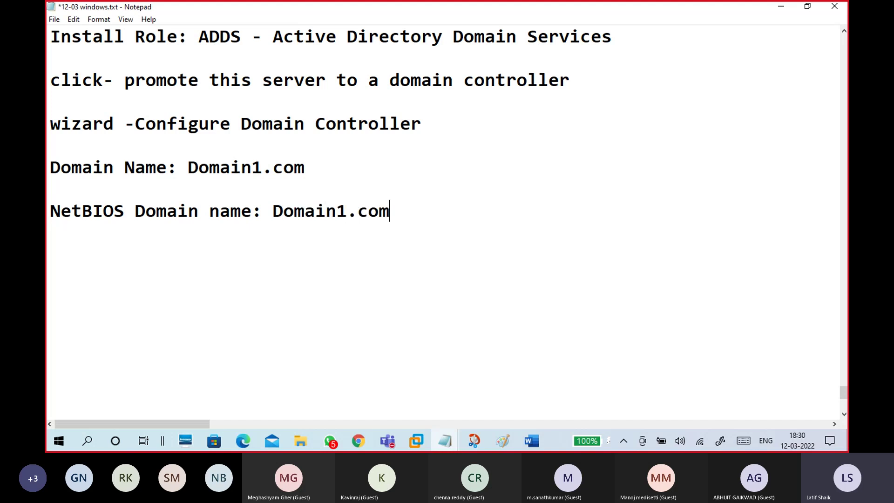
{"action": "left_click", "coordinate": [224, 214]}
{"action": "key", "text": "BackSpace"}
{"action": "type", "text": "N"}
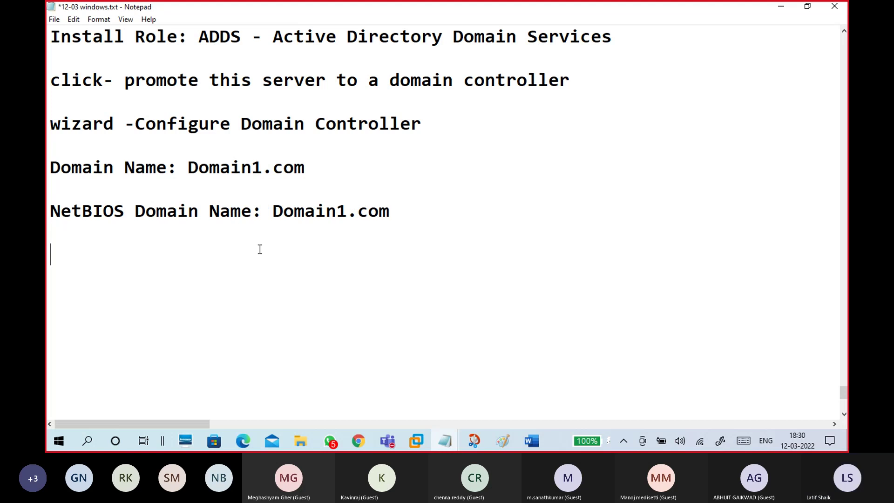
{"action": "left_click", "coordinate": [780, 9]}
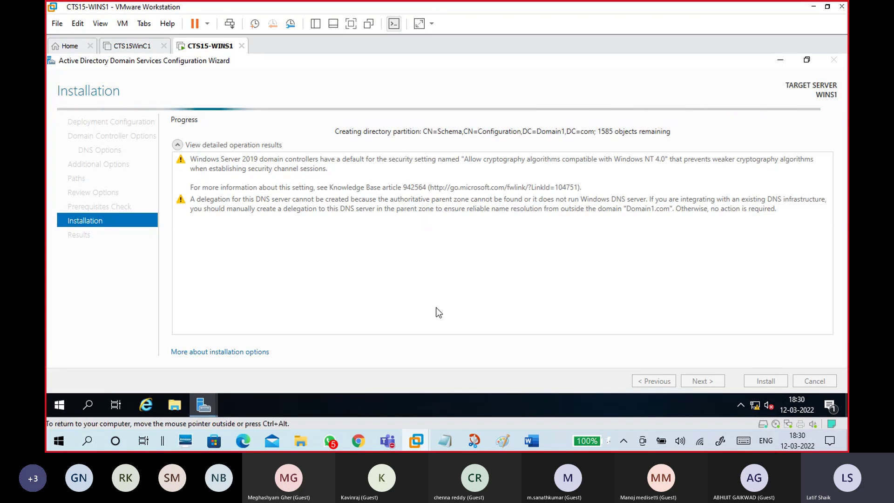
Step: Leave the installation running and bring up the CTS Classes Test 1 Teams meeting
{"action": "mouse_move", "coordinate": [473, 440]}
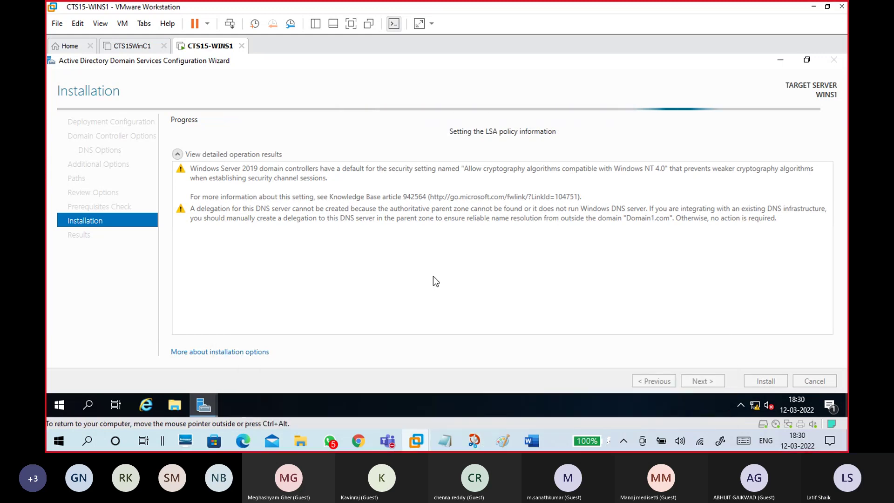
{"action": "mouse_move", "coordinate": [390, 441]}
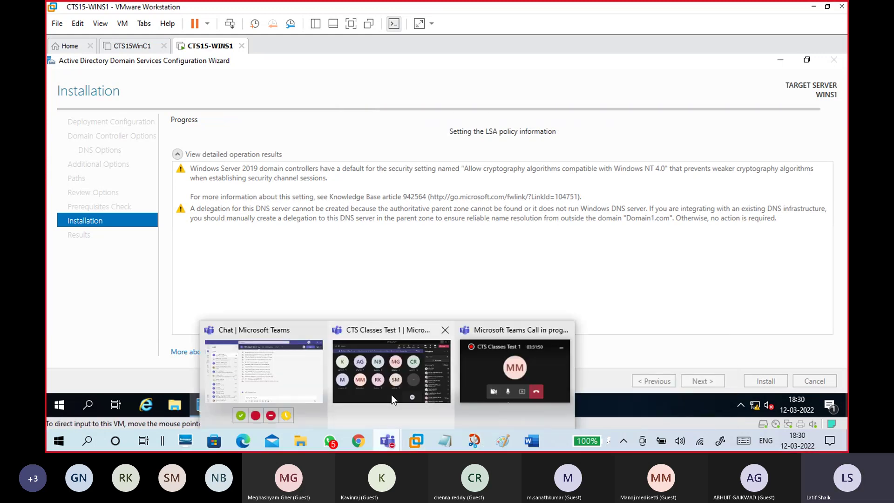
{"action": "left_click", "coordinate": [391, 395]}
Step: Open the Teams meeting chat, scroll back through its history, then switch to YouTube Studio
{"action": "left_click", "coordinate": [532, 46]}
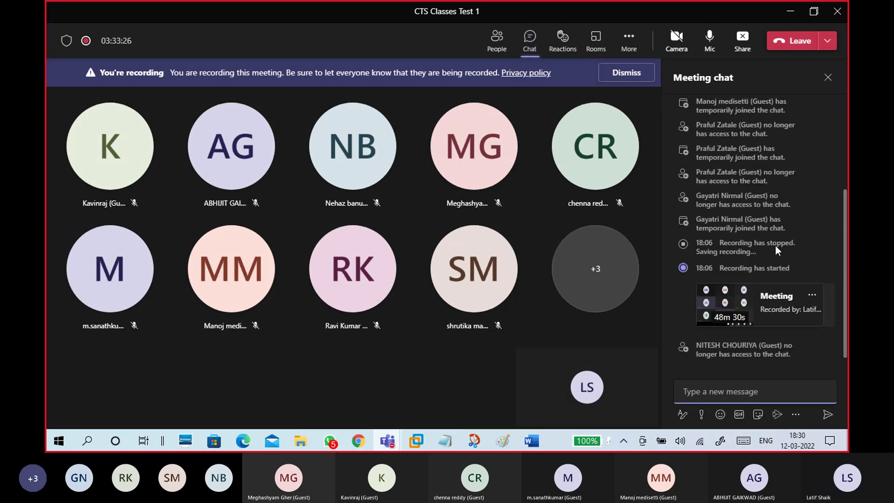
{"action": "scroll", "coordinate": [775, 245], "scroll_direction": "up", "scroll_amount": 5}
{"action": "scroll", "coordinate": [775, 245], "scroll_direction": "up", "scroll_amount": 10}
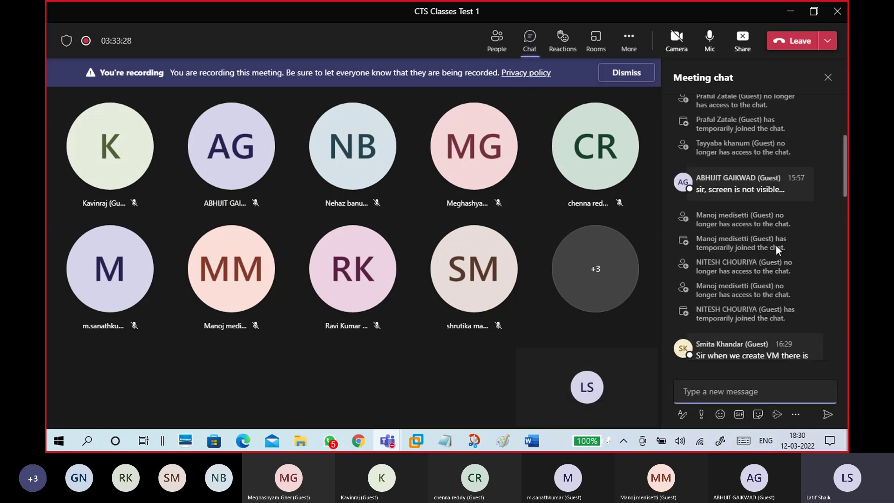
{"action": "scroll", "coordinate": [776, 245], "scroll_direction": "up", "scroll_amount": 10}
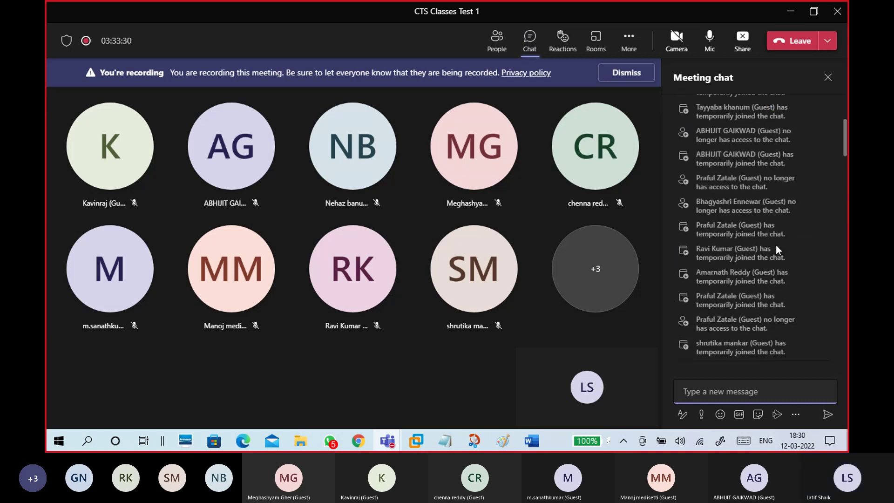
{"action": "scroll", "coordinate": [776, 245], "scroll_direction": "up", "scroll_amount": 10}
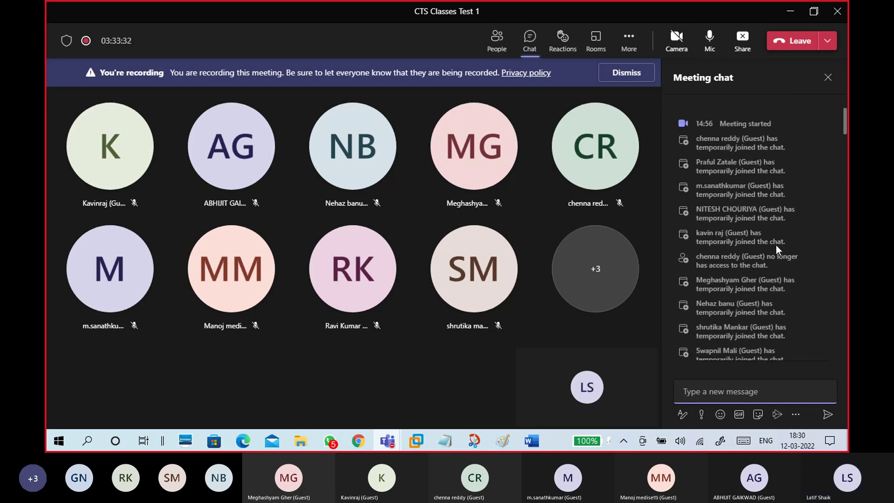
{"action": "scroll", "coordinate": [777, 244], "scroll_direction": "down", "scroll_amount": 15}
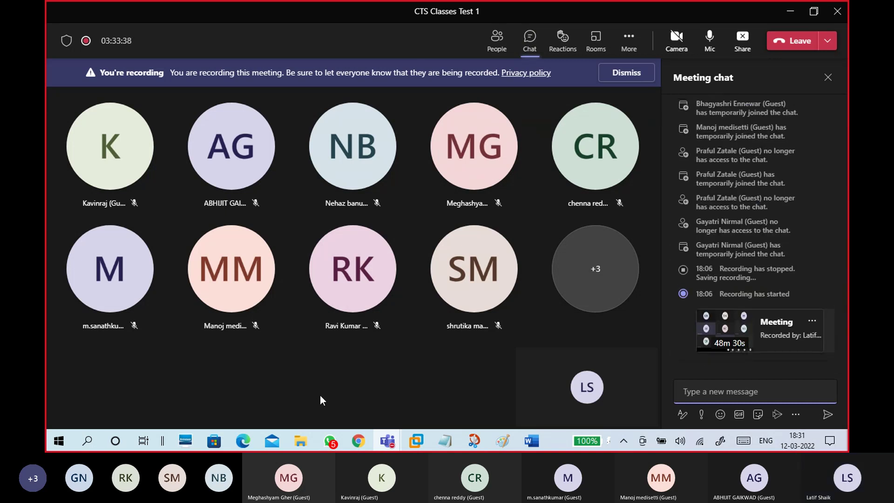
{"action": "left_click", "coordinate": [359, 441]}
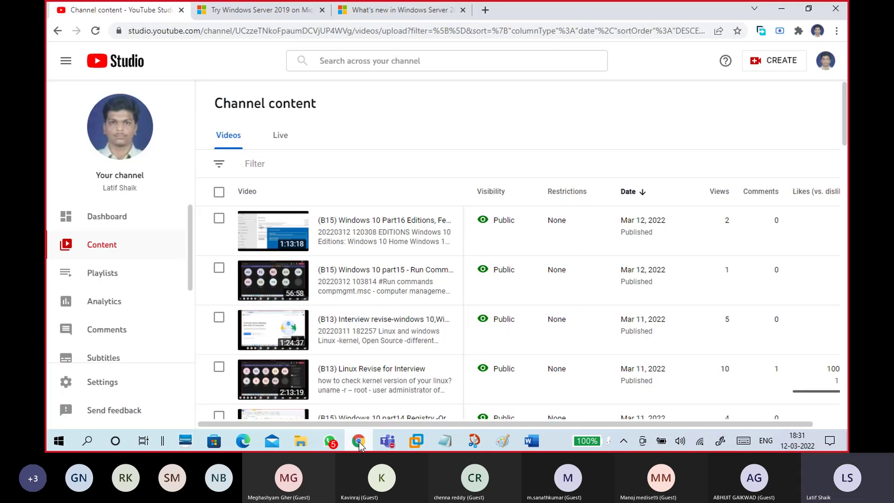
Step: Switch to the OneDrive meeting recording in Edge and seek it to about 0:45:29
{"action": "left_click", "coordinate": [358, 441]}
{"action": "left_click", "coordinate": [244, 442]}
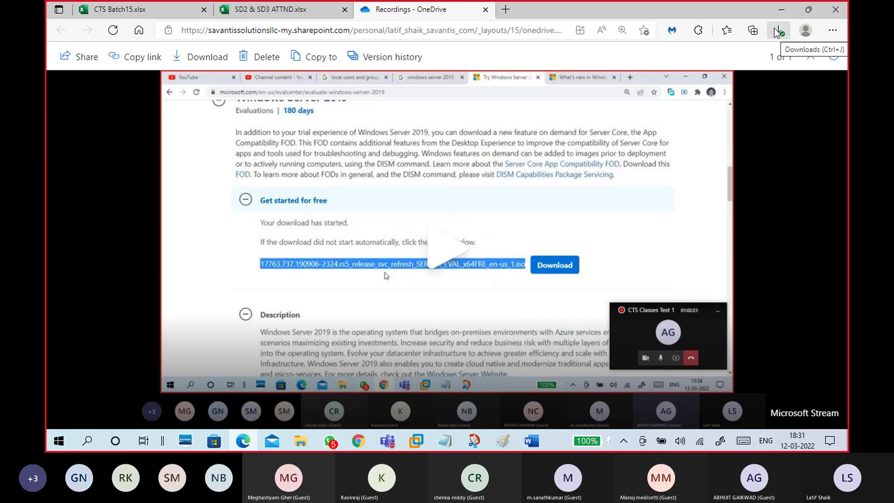
{"action": "left_click", "coordinate": [233, 303]}
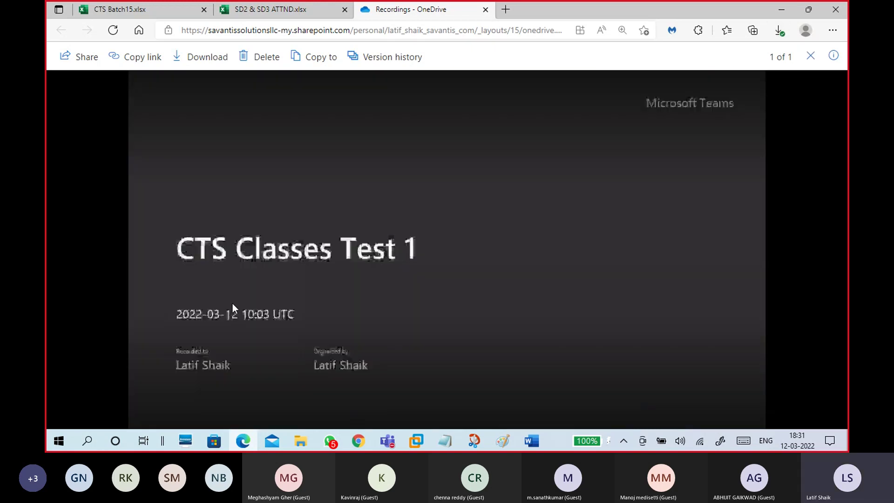
{"action": "left_click", "coordinate": [232, 303]}
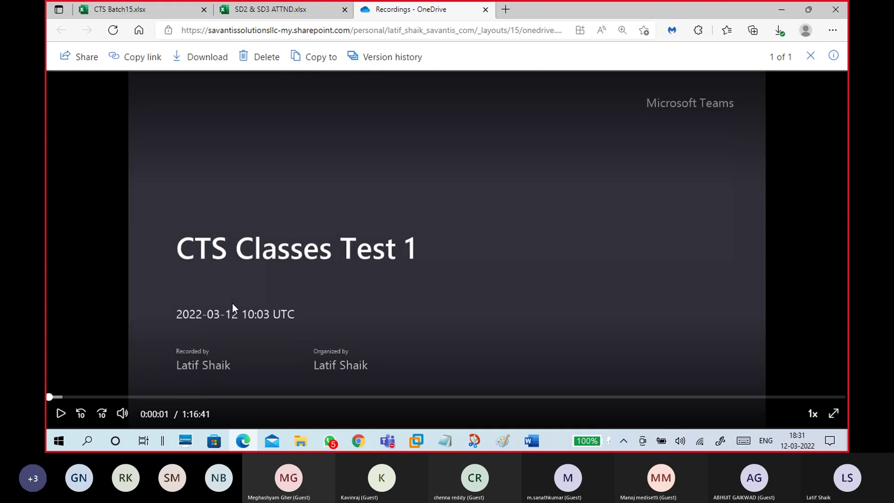
{"action": "left_click", "coordinate": [350, 397]}
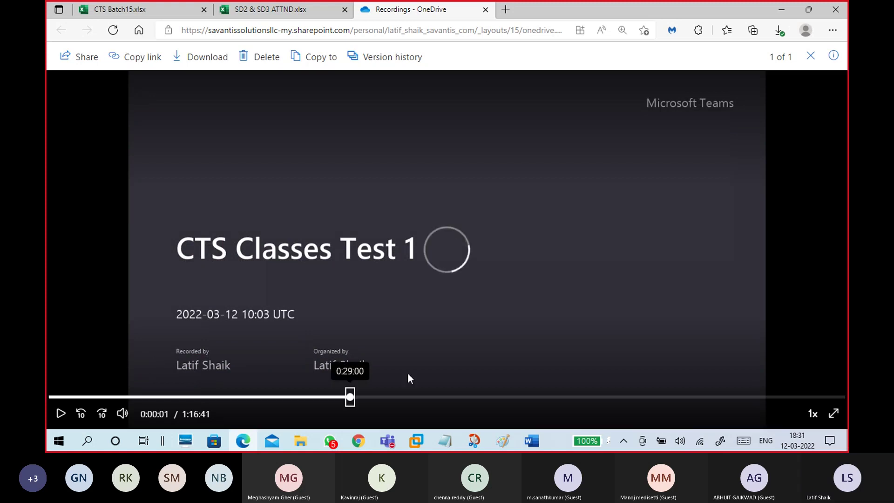
{"action": "left_click", "coordinate": [446, 398]}
{"action": "left_click", "coordinate": [520, 397]}
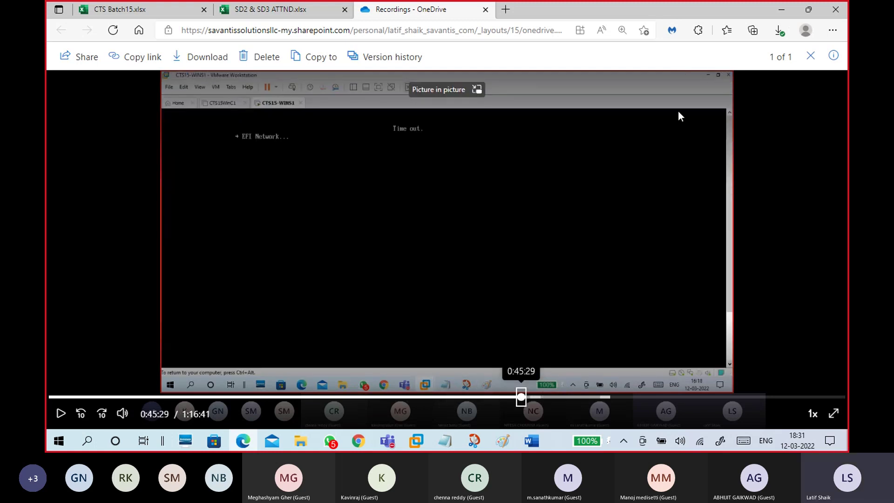
Step: Open the downloaded recording's folder from Edge's downloads list, then minimize Edge
{"action": "left_click", "coordinate": [780, 30]}
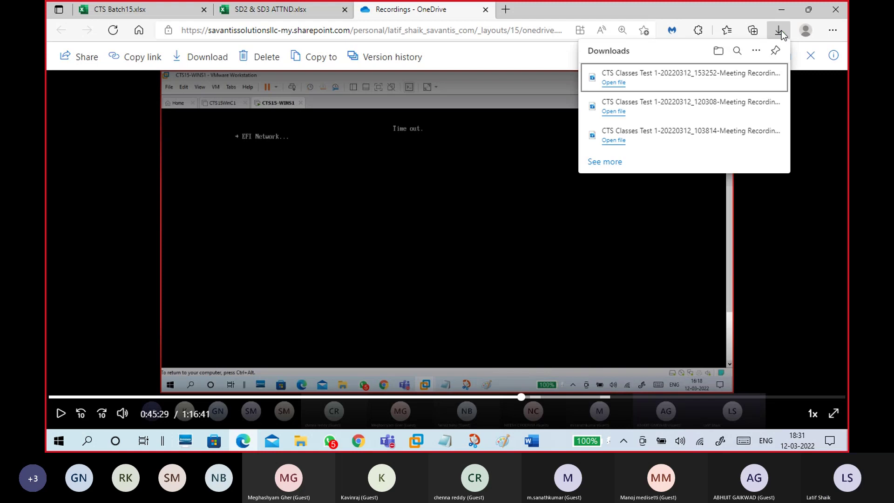
{"action": "mouse_move", "coordinate": [700, 83]}
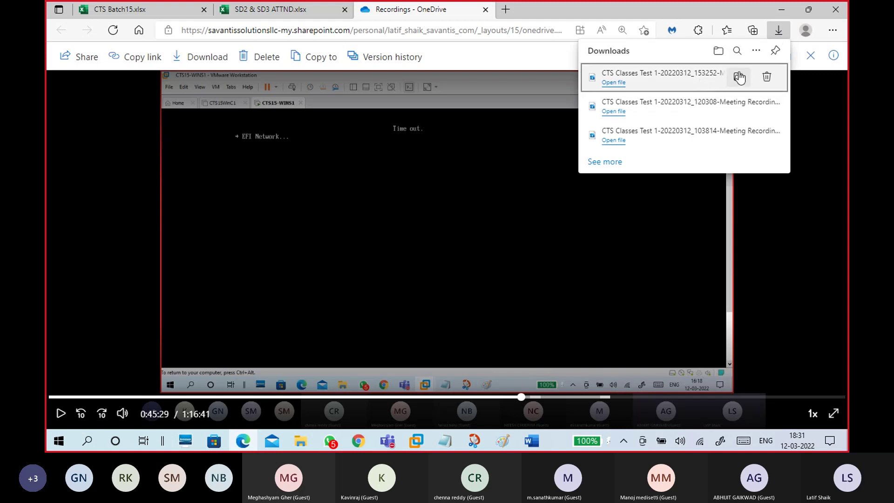
{"action": "left_click", "coordinate": [739, 77]}
{"action": "left_click", "coordinate": [782, 9]}
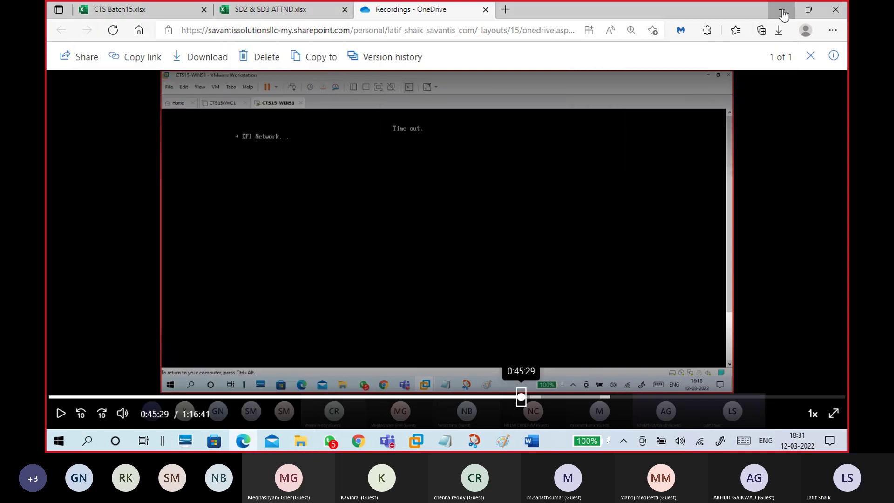
{"action": "left_click", "coordinate": [782, 9]}
Step: Open YouTube Studio's Upload videos dialog and drag in the newest meeting recording from Downloads
{"action": "left_click", "coordinate": [358, 441]}
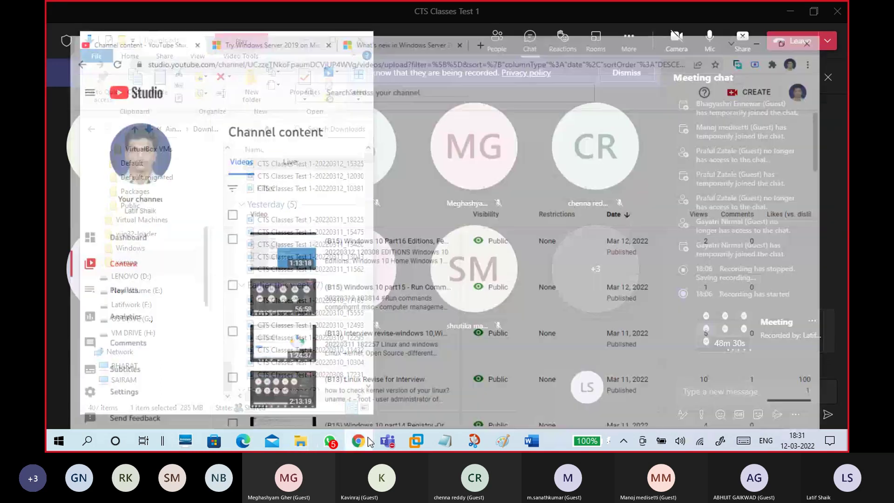
{"action": "left_click", "coordinate": [775, 62]}
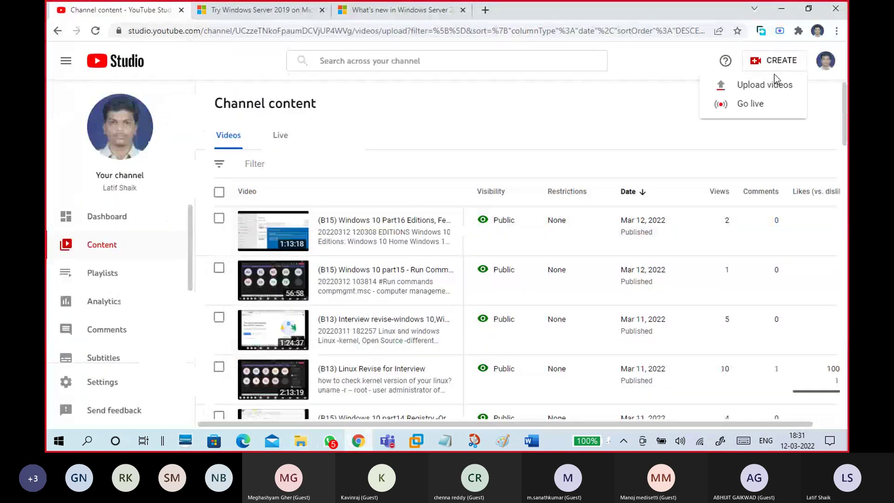
{"action": "left_click", "coordinate": [777, 88]}
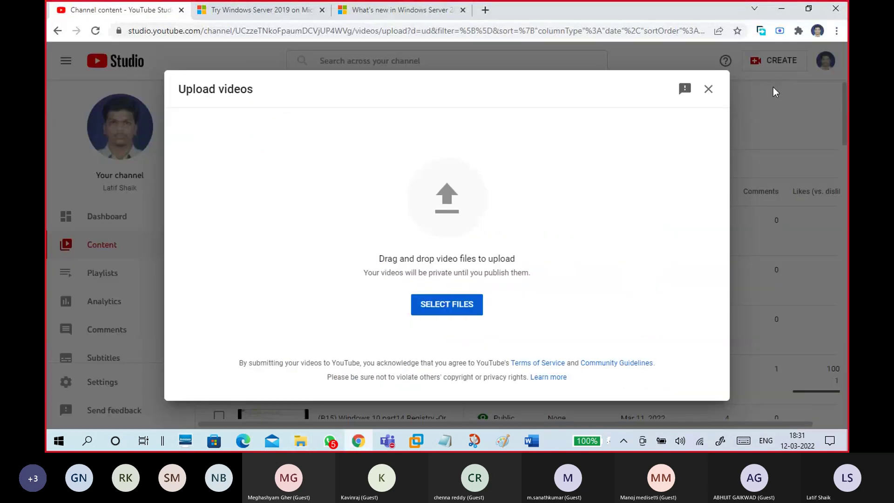
{"action": "left_click", "coordinate": [301, 441]}
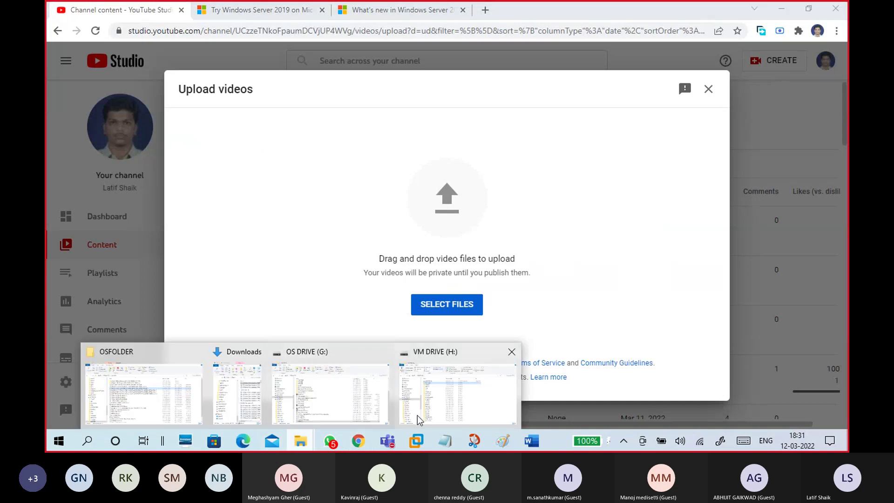
{"action": "left_click", "coordinate": [259, 406]}
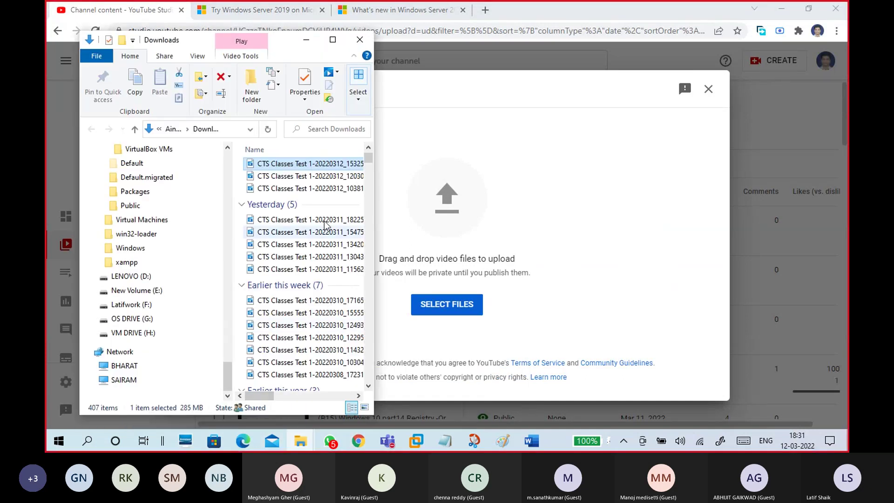
{"action": "left_click_drag", "start_coordinate": [309, 164], "coordinate": [466, 191]}
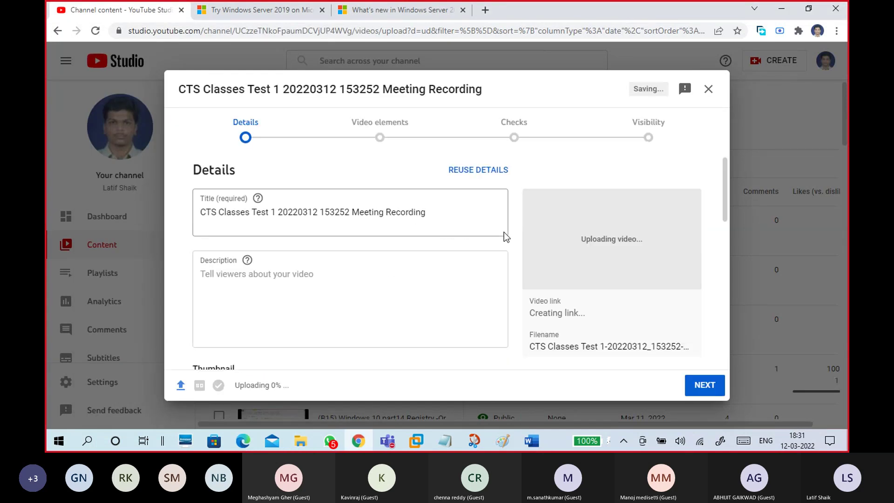
Step: Move the date-and-time stamp from the video title into the description
{"action": "triple_click", "coordinate": [345, 214]}
{"action": "left_click", "coordinate": [346, 214]}
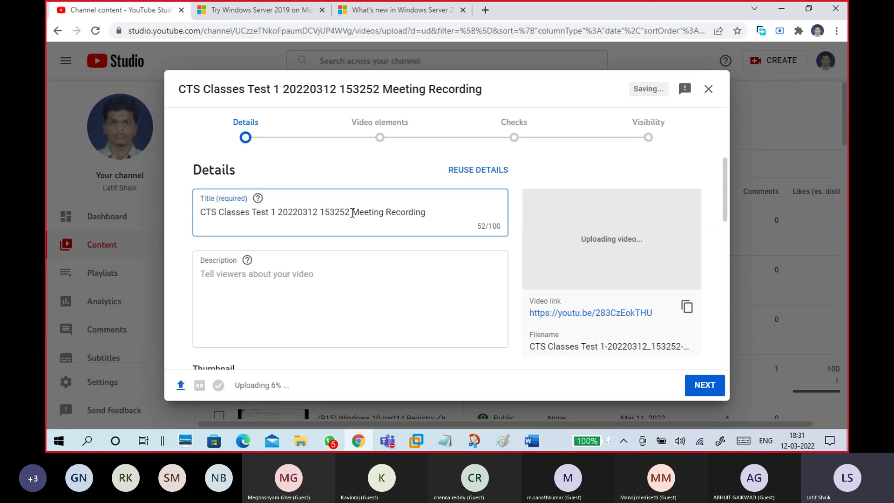
{"action": "left_click_drag", "start_coordinate": [352, 213], "coordinate": [278, 214]}
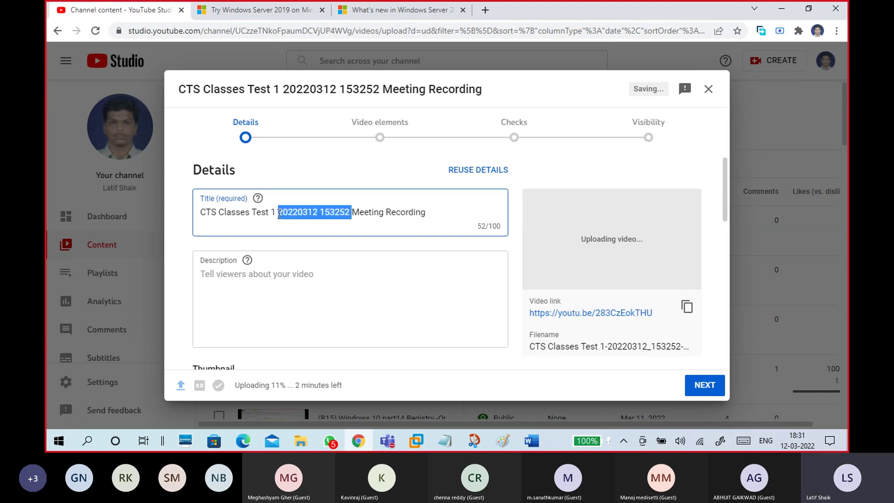
{"action": "key", "text": "ctrl+x"}
{"action": "left_click", "coordinate": [279, 274]}
{"action": "key", "text": "ctrl+v"}
Step: Replace the old title with new '(B15) Windows Server part1 Download Server 2019' wording, fixing typos
{"action": "left_click_drag", "start_coordinate": [353, 214], "coordinate": [195, 216]}
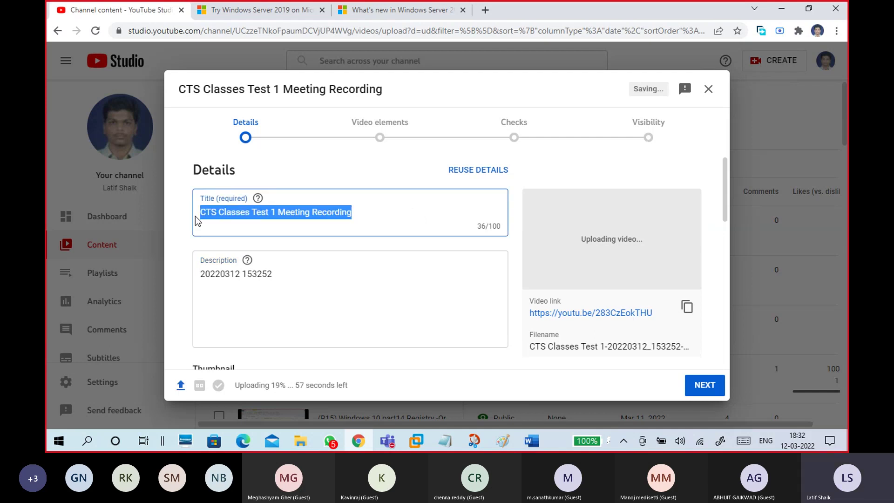
{"action": "key", "text": "BackSpace"}
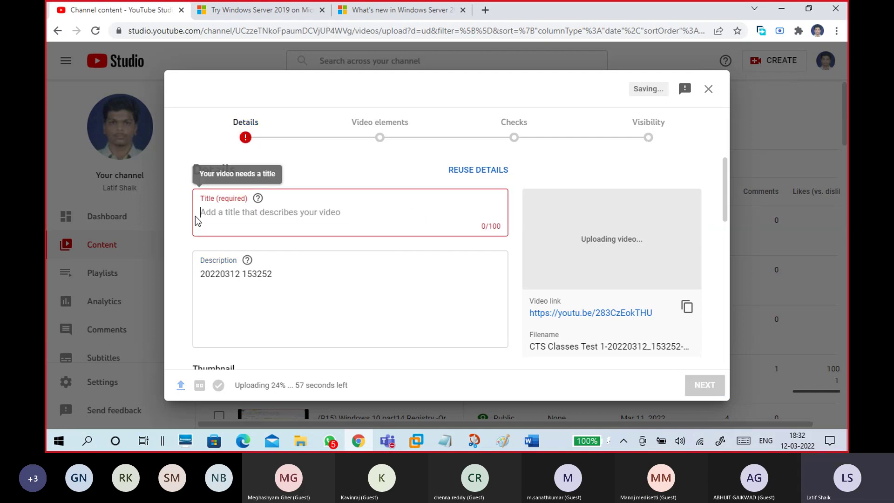
{"action": "type", "text": "(B15"}
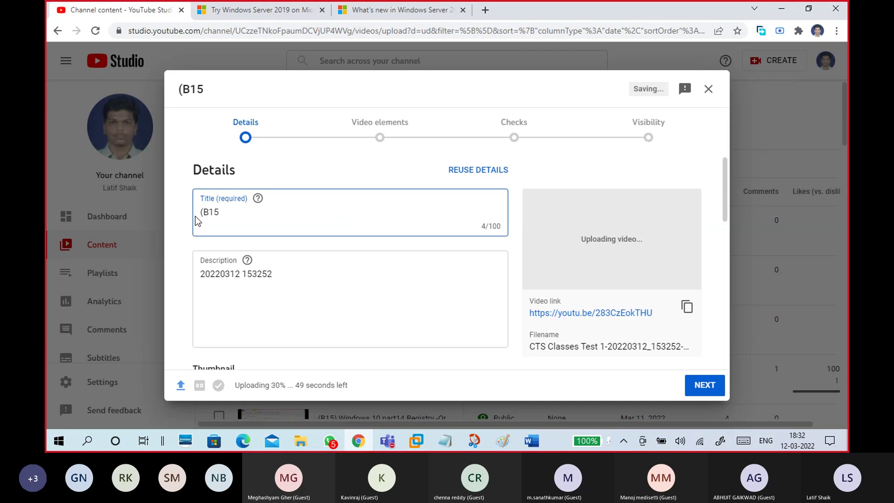
{"action": "type", "text": ") Windows Server part1"}
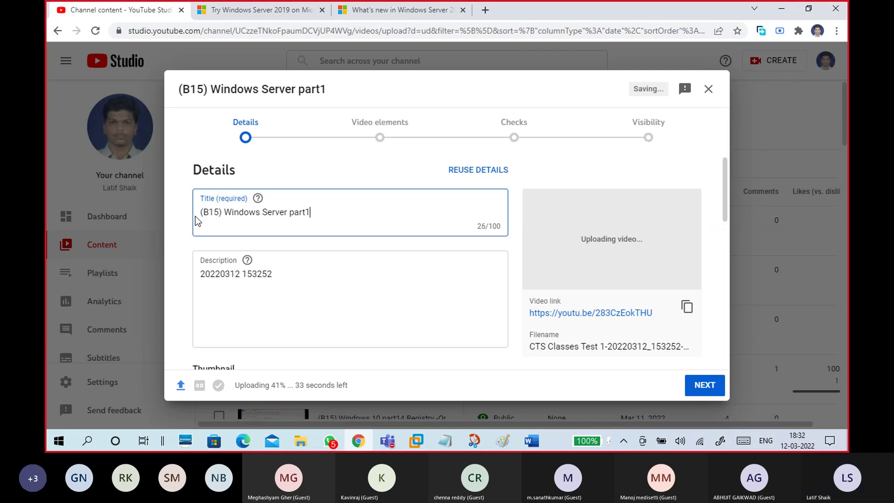
{"action": "type", "text": " Downloa"}
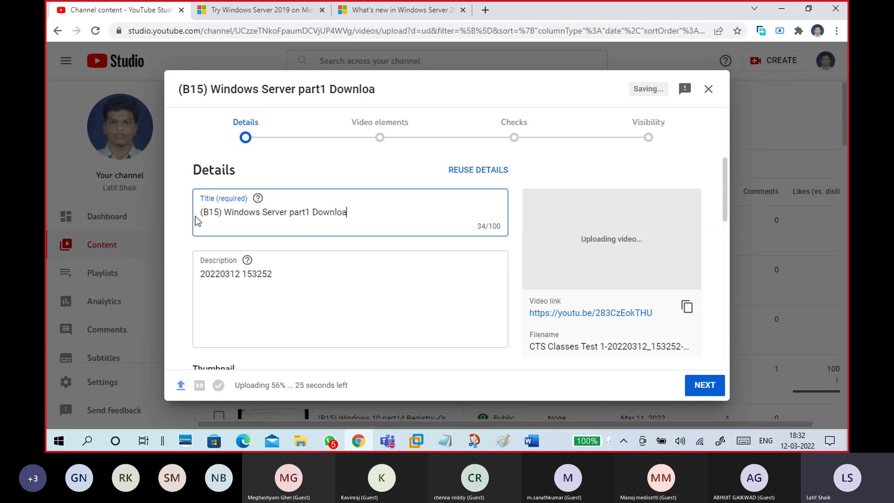
{"action": "type", "text": "d Serv"}
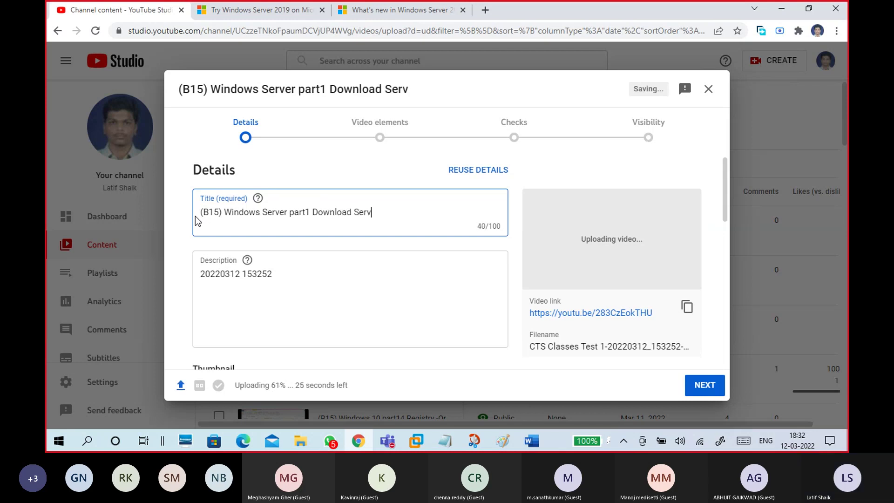
{"action": "type", "text": "er 2019"}
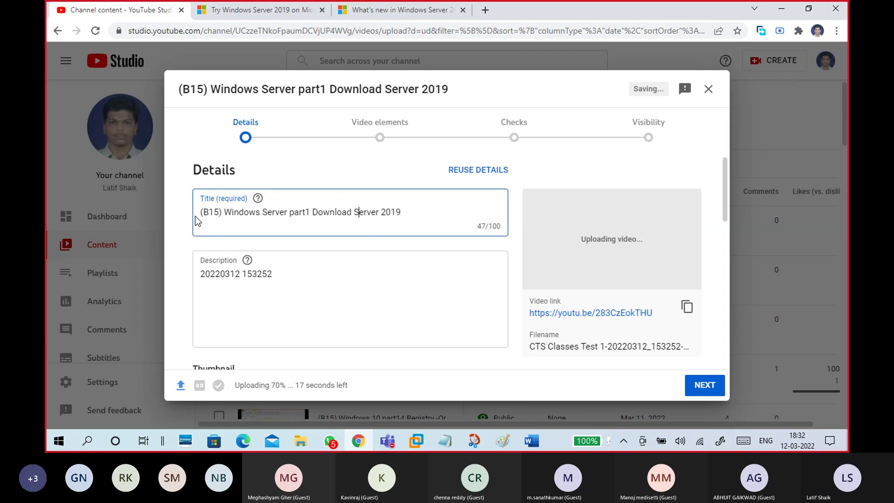
{"action": "type", "text": "Win"}
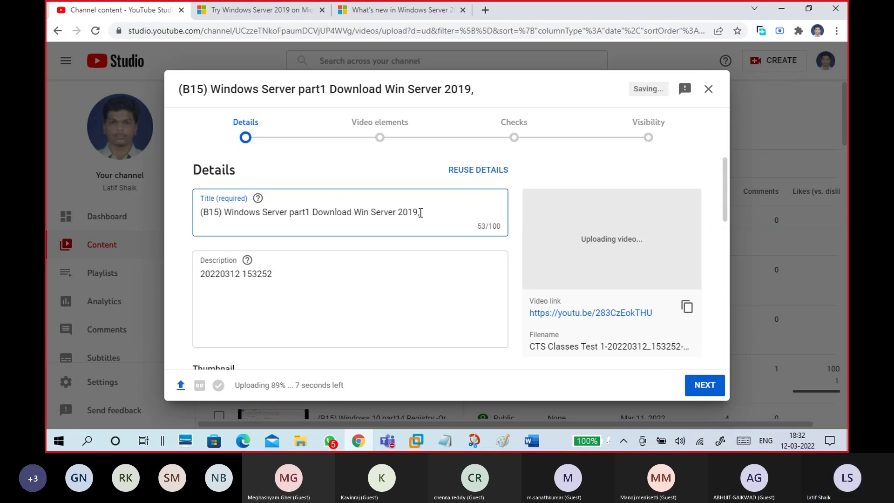
{"action": "key", "text": "BackSpace"}
{"action": "key", "text": "BackSpace"}
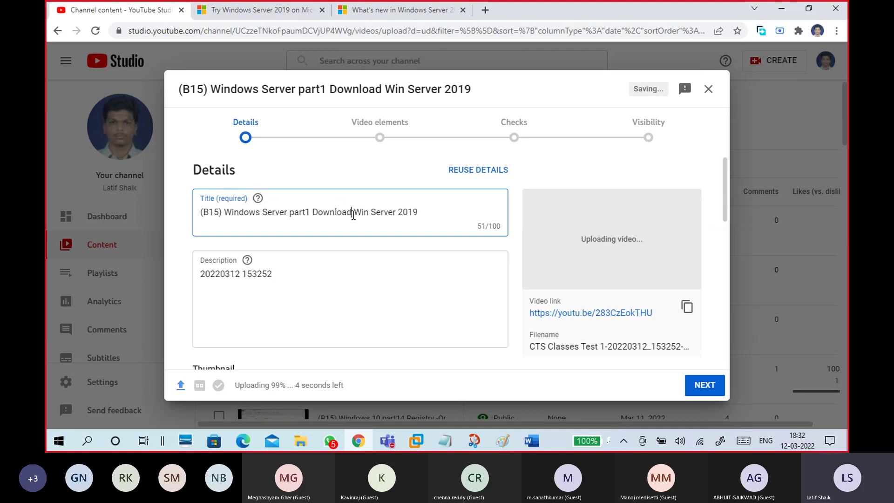
Step: Insert ', Create VM and Install' after Download to complete the title
{"action": "left_click", "coordinate": [353, 215]}
{"action": "type", "text": "Create VM"}
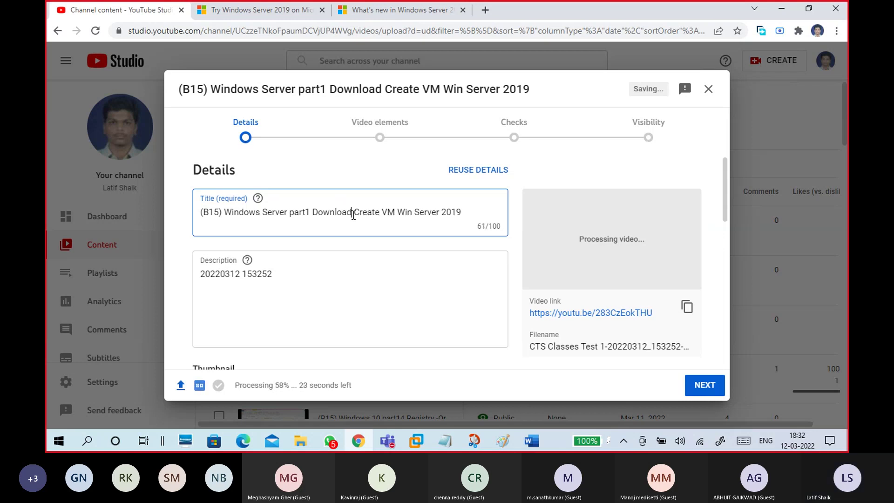
{"action": "left_click", "coordinate": [354, 215]}
{"action": "type", "text": ","}
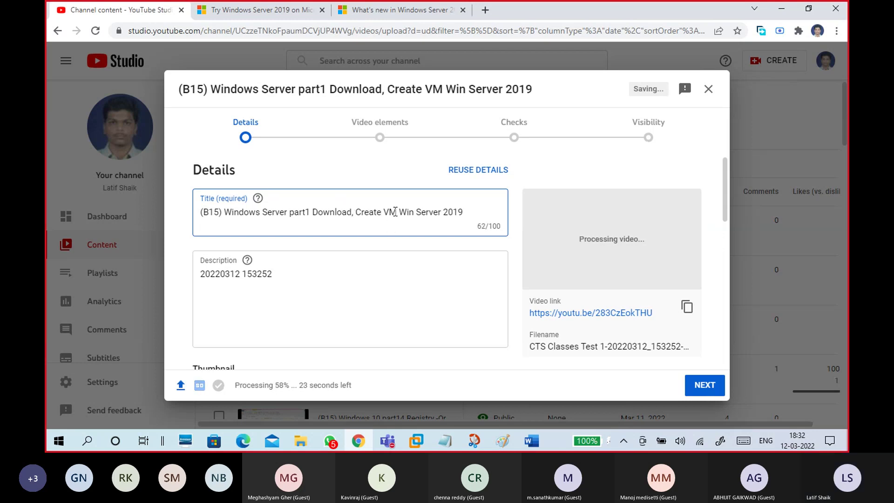
{"action": "left_click", "coordinate": [395, 212]}
{"action": "type", "text": "and In"}
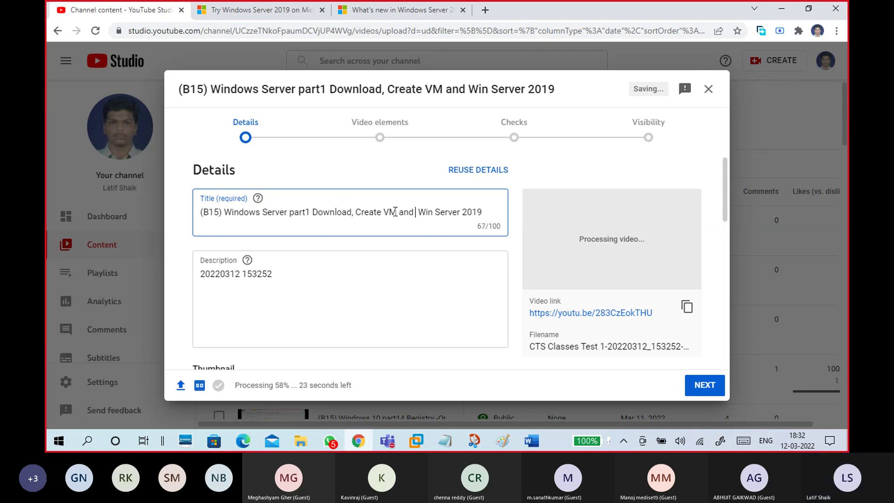
{"action": "type", "text": "stall"}
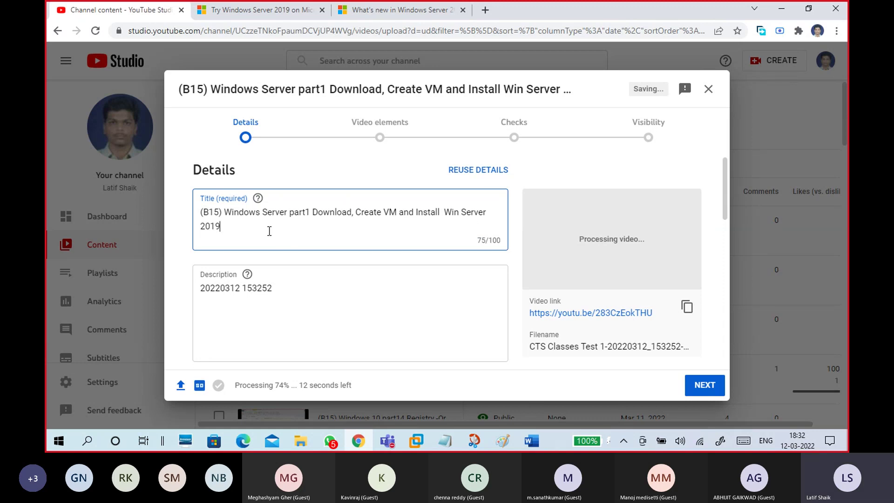
Step: Go into the description, then bring up the 12-03 windows.txt notes in Notepad
{"action": "left_click", "coordinate": [287, 292]}
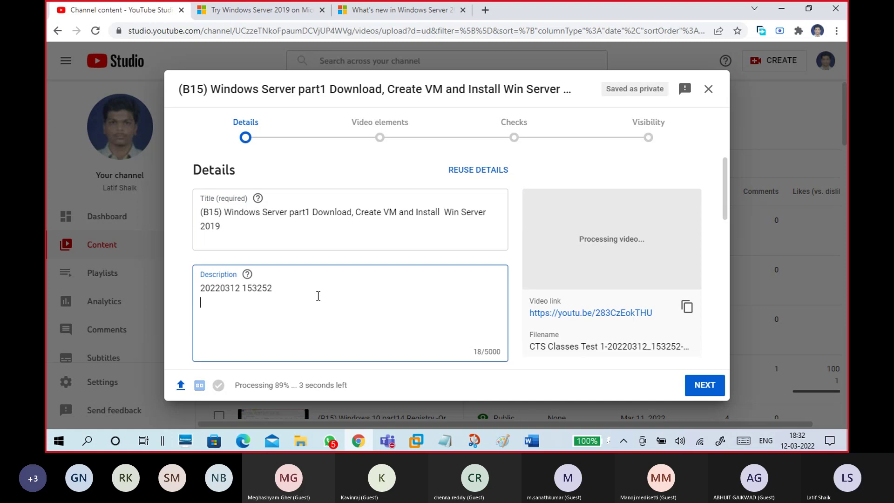
{"action": "scroll", "coordinate": [347, 300], "scroll_direction": "down", "scroll_amount": 1}
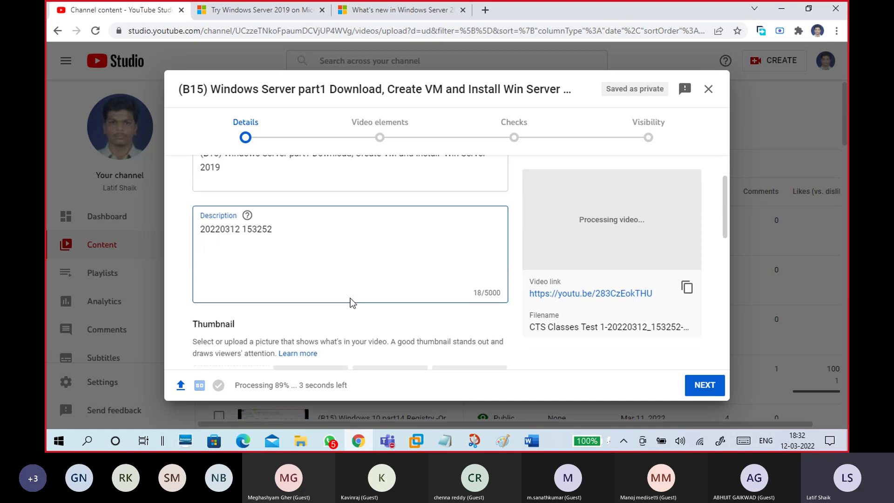
{"action": "left_click", "coordinate": [445, 440]}
{"action": "left_click", "coordinate": [481, 402]}
Step: Scroll to the Windows Server 2016/2019 notes and begin selecting from that heading
{"action": "scroll", "coordinate": [422, 317], "scroll_direction": "down", "scroll_amount": 20}
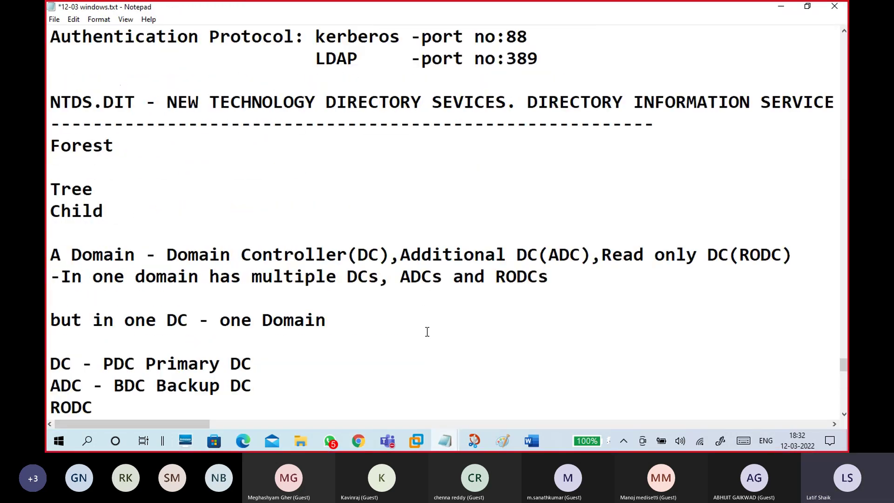
{"action": "scroll", "coordinate": [221, 175], "scroll_direction": "up", "scroll_amount": 20}
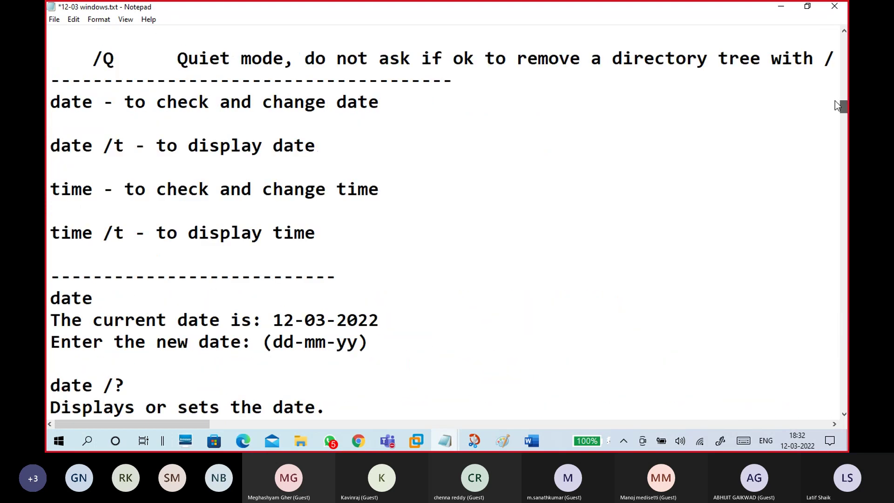
{"action": "scroll", "coordinate": [222, 175], "scroll_direction": "down", "scroll_amount": 20}
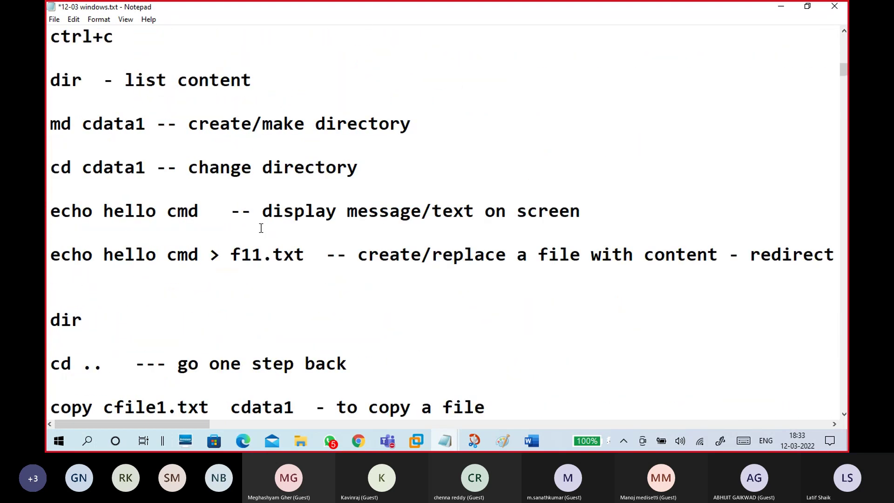
{"action": "scroll", "coordinate": [265, 234], "scroll_direction": "down", "scroll_amount": 10}
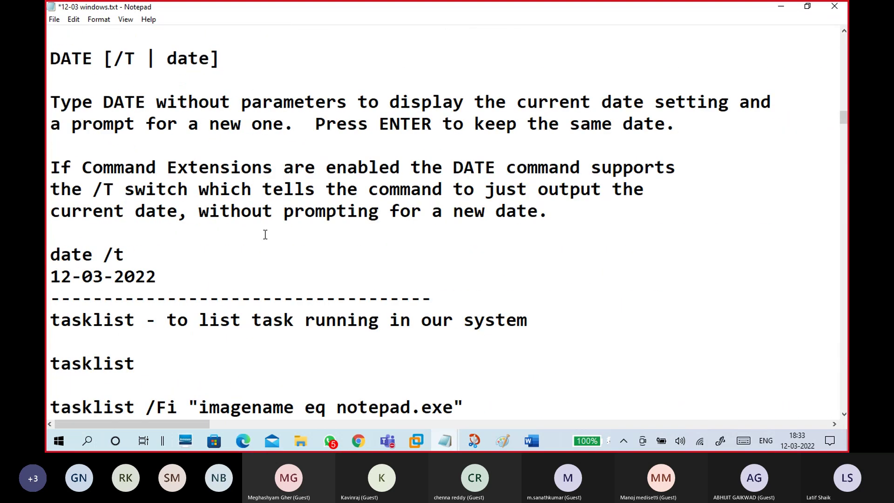
{"action": "scroll", "coordinate": [264, 234], "scroll_direction": "down", "scroll_amount": 10}
{"action": "scroll", "coordinate": [265, 234], "scroll_direction": "down", "scroll_amount": 15}
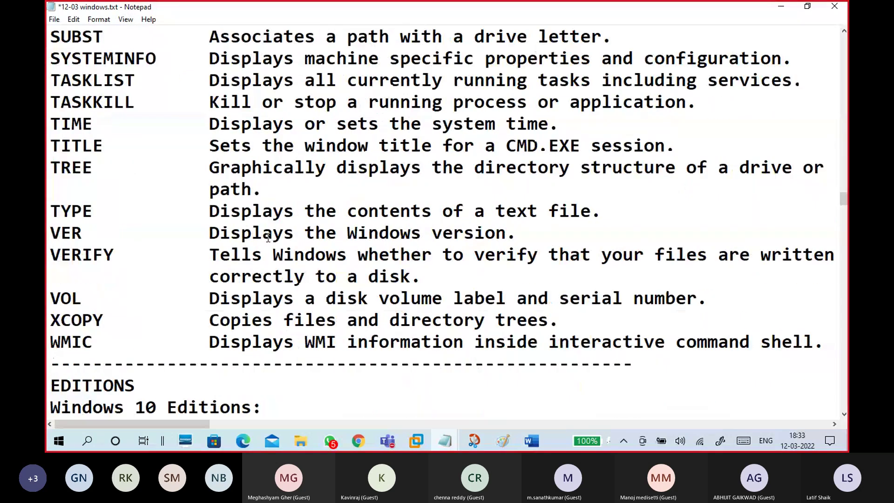
{"action": "scroll", "coordinate": [268, 238], "scroll_direction": "up", "scroll_amount": 4}
{"action": "scroll", "coordinate": [269, 238], "scroll_direction": "down", "scroll_amount": 7}
{"action": "scroll", "coordinate": [269, 238], "scroll_direction": "down", "scroll_amount": 20}
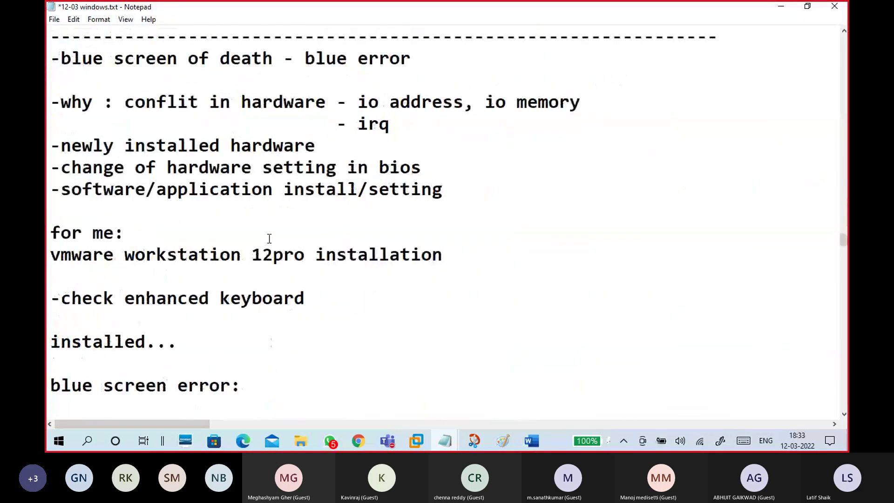
{"action": "scroll", "coordinate": [278, 248], "scroll_direction": "down", "scroll_amount": 12}
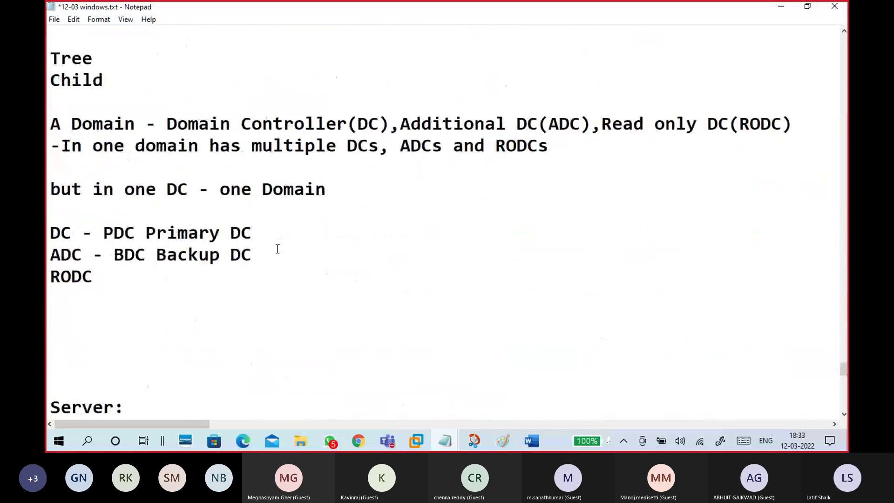
{"action": "scroll", "coordinate": [277, 248], "scroll_direction": "up", "scroll_amount": 20}
{"action": "scroll", "coordinate": [277, 248], "scroll_direction": "up", "scroll_amount": 15}
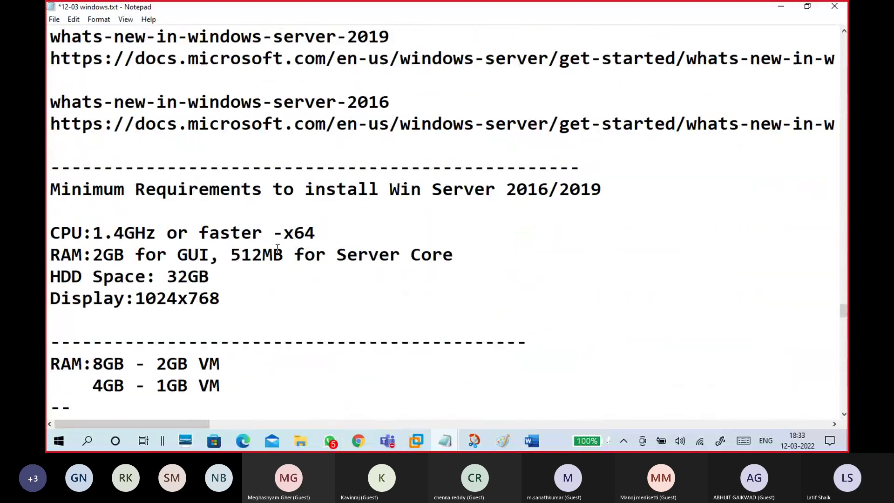
{"action": "scroll", "coordinate": [277, 248], "scroll_direction": "up", "scroll_amount": 6}
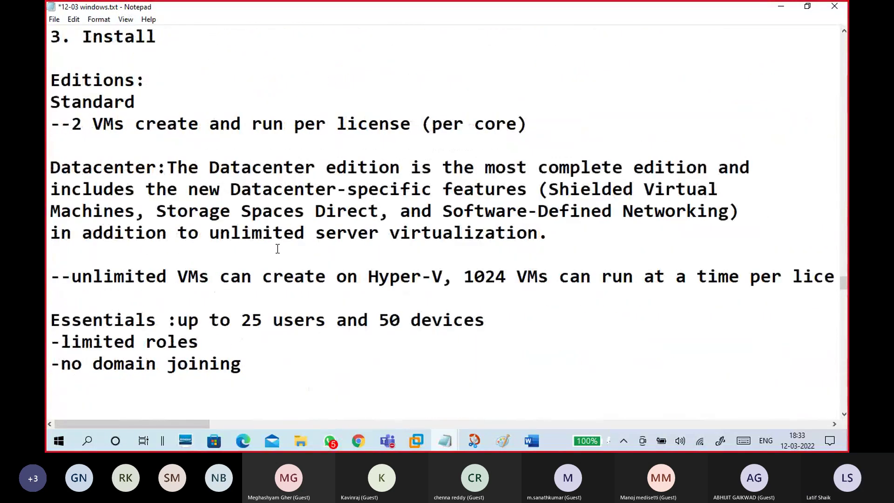
{"action": "left_click_drag", "start_coordinate": [51, 145], "coordinate": [329, 198]}
Step: Extend the selection through the installation notes to the dashed line above 'Server:'
{"action": "scroll", "coordinate": [195, 228], "scroll_direction": "down", "scroll_amount": 3}
{"action": "scroll", "coordinate": [233, 228], "scroll_direction": "down", "scroll_amount": 4}
{"action": "scroll", "coordinate": [256, 228], "scroll_direction": "down", "scroll_amount": 3}
{"action": "scroll", "coordinate": [314, 235], "scroll_direction": "down", "scroll_amount": 3}
{"action": "scroll", "coordinate": [313, 229], "scroll_direction": "down", "scroll_amount": 2}
{"action": "scroll", "coordinate": [295, 239], "scroll_direction": "down", "scroll_amount": 2}
{"action": "scroll", "coordinate": [295, 240], "scroll_direction": "down", "scroll_amount": 1}
{"action": "scroll", "coordinate": [299, 246], "scroll_direction": "down", "scroll_amount": 2}
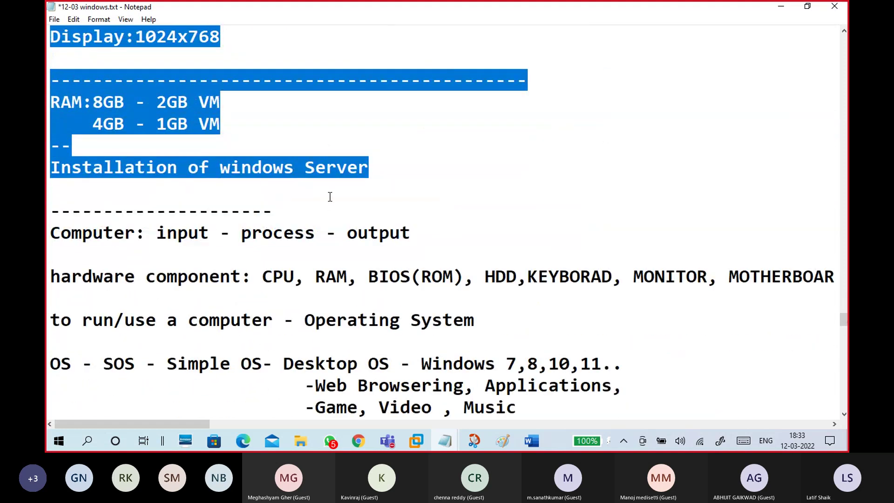
{"action": "left_click_drag", "start_coordinate": [330, 196], "coordinate": [726, 211]}
{"action": "scroll", "coordinate": [334, 211], "scroll_direction": "down", "scroll_amount": 4}
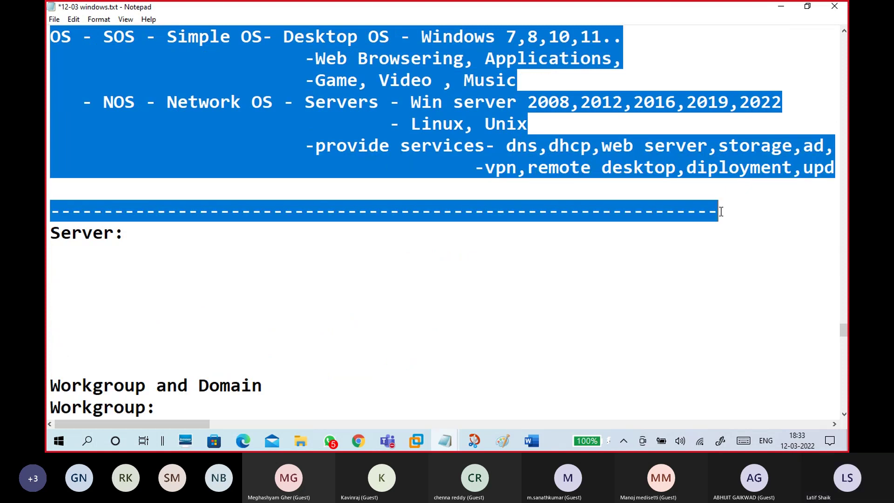
Step: Paste the copied Windows Server notes into the video description
{"action": "left_click", "coordinate": [781, 7]}
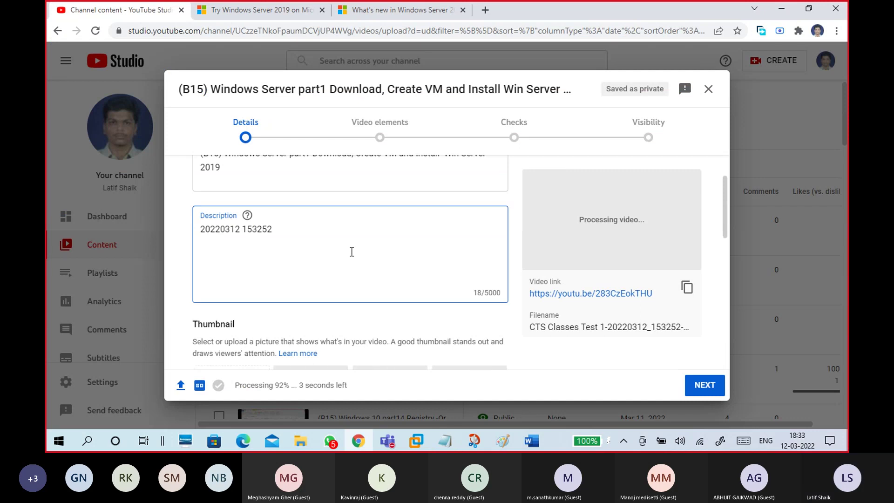
{"action": "key", "text": "ctrl+v"}
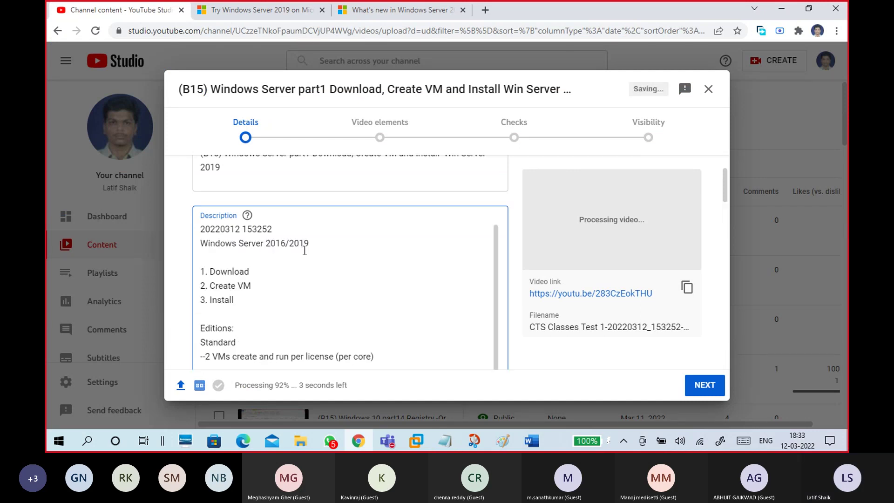
{"action": "scroll", "coordinate": [508, 316], "scroll_direction": "down", "scroll_amount": 10}
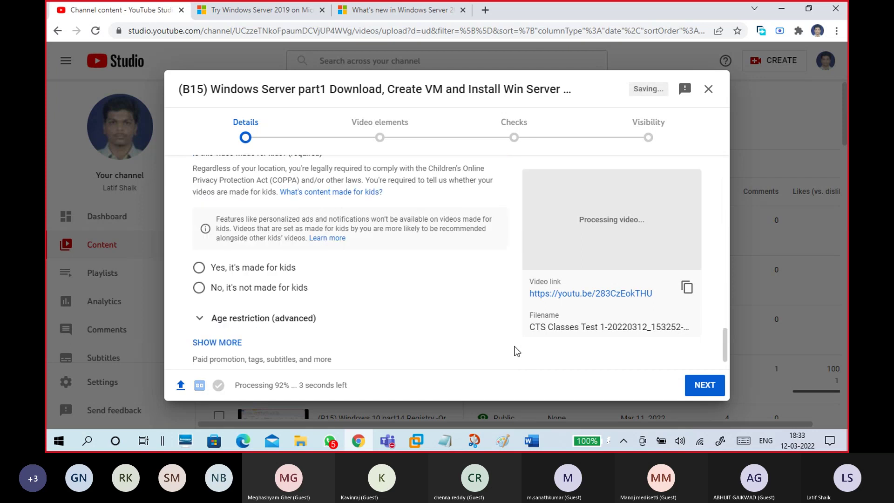
{"action": "scroll", "coordinate": [464, 309], "scroll_direction": "up", "scroll_amount": 3}
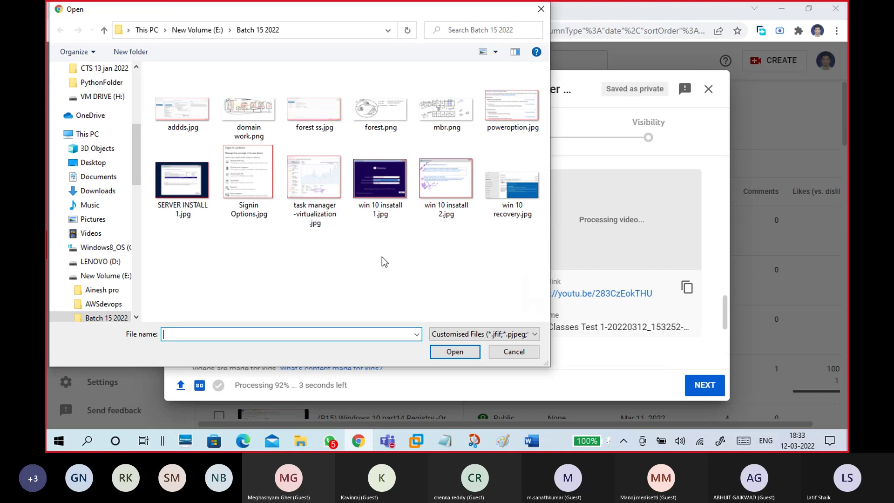
Step: Set SERVER INSTALL 1.jpg as the thumbnail and add the video to playlist Batch15 Mar 2022
{"action": "left_click", "coordinate": [183, 189]}
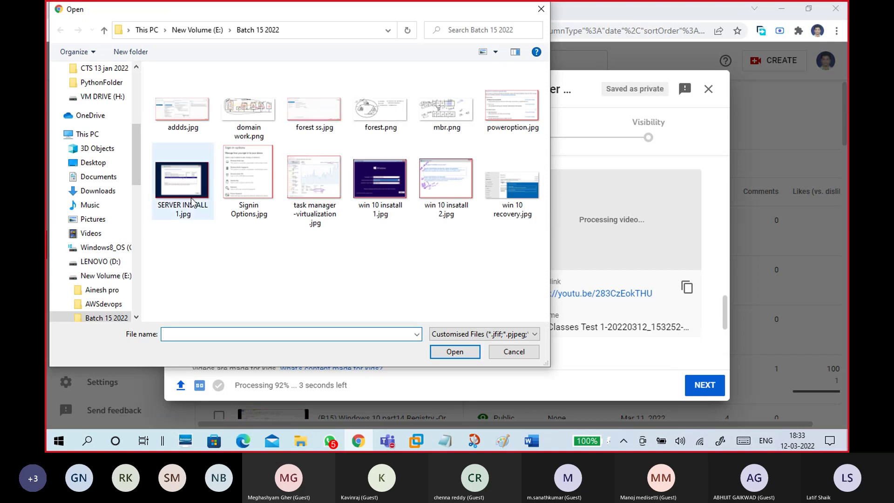
{"action": "left_click", "coordinate": [451, 354]}
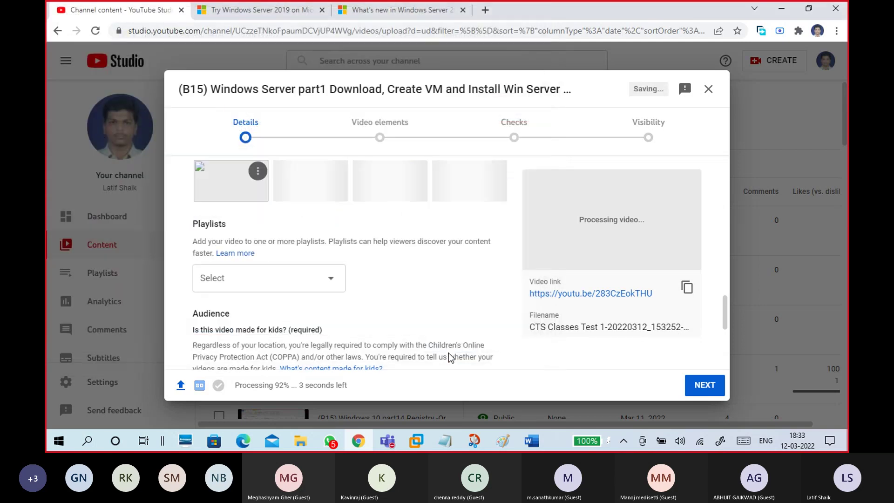
{"action": "left_click", "coordinate": [321, 279]}
{"action": "left_click", "coordinate": [255, 186]}
{"action": "left_click", "coordinate": [360, 382]}
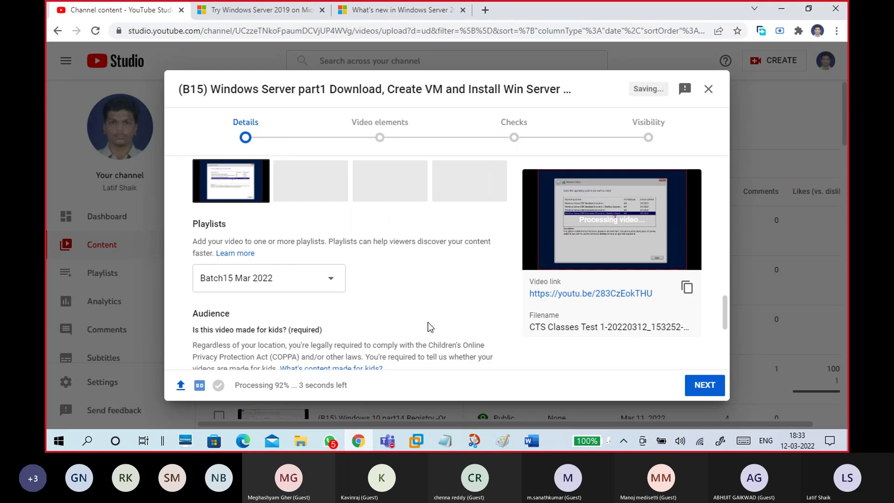
Step: Mark the video as 'No, it's not made for kids'
{"action": "scroll", "coordinate": [429, 326], "scroll_direction": "down", "scroll_amount": 5}
{"action": "left_click", "coordinate": [263, 259]}
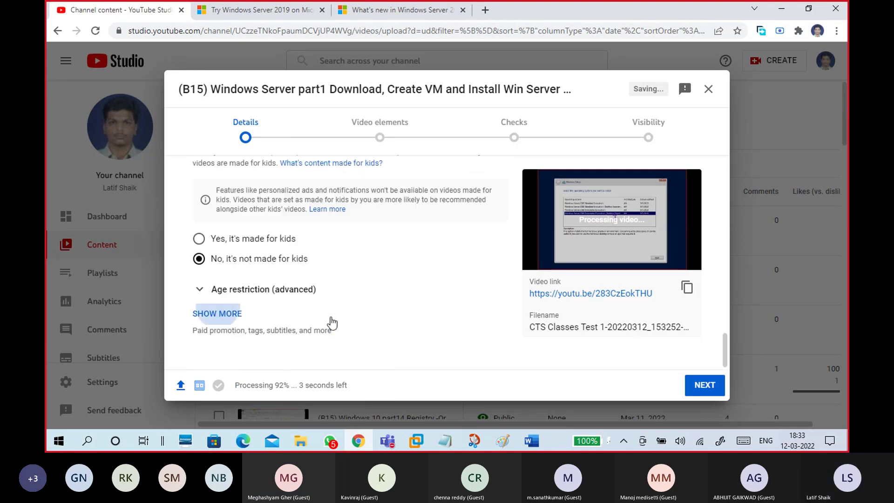
{"action": "scroll", "coordinate": [371, 314], "scroll_direction": "up", "scroll_amount": 10}
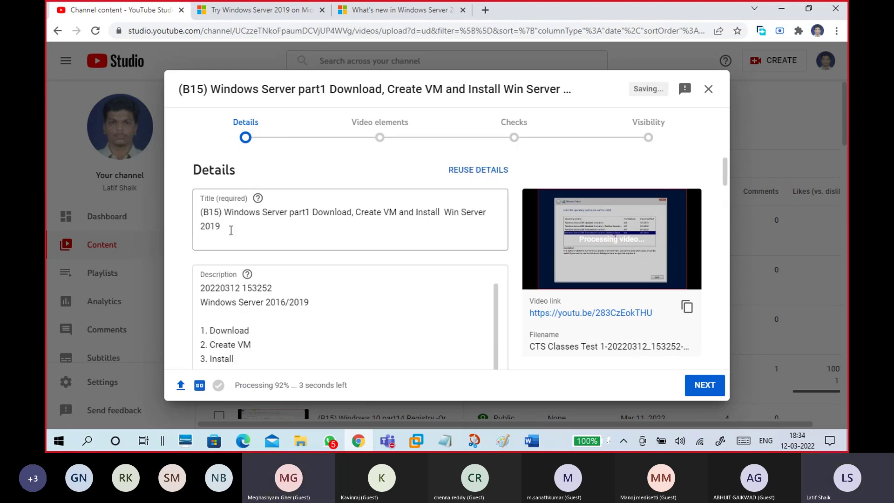
Step: Enter the owner's name as a tag and paste the copied title words into Tags
{"action": "left_click_drag", "start_coordinate": [223, 212], "coordinate": [230, 227]}
{"action": "key", "text": "ctrl+c"}
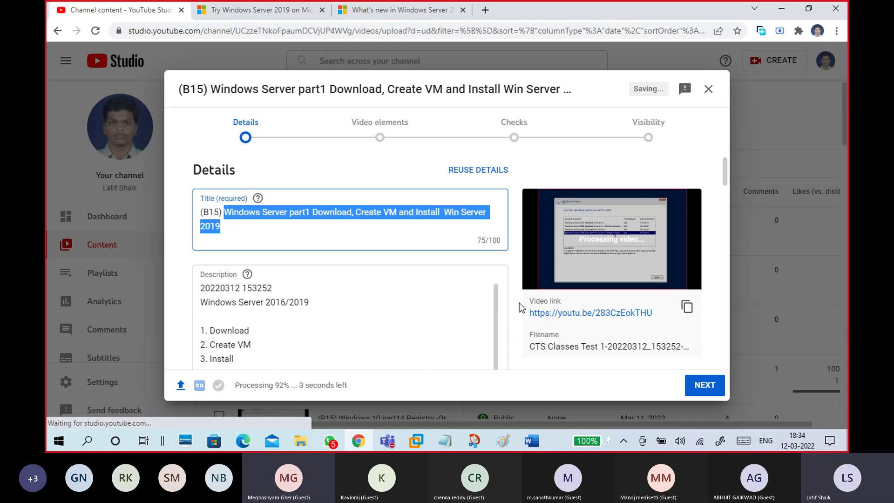
{"action": "scroll", "coordinate": [518, 307], "scroll_direction": "down", "scroll_amount": 15}
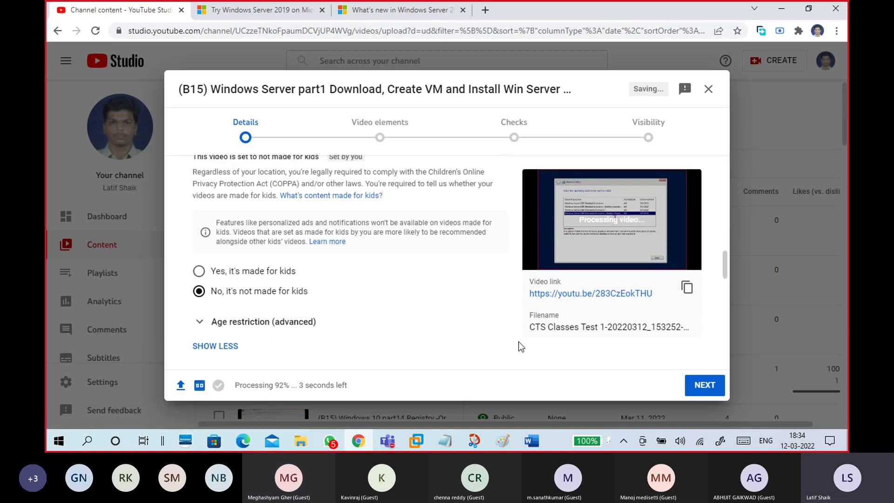
{"action": "scroll", "coordinate": [354, 298], "scroll_direction": "down", "scroll_amount": 3}
{"action": "scroll", "coordinate": [345, 296], "scroll_direction": "down", "scroll_amount": 5}
{"action": "left_click", "coordinate": [315, 335]}
{"action": "type", "text": "latif s"}
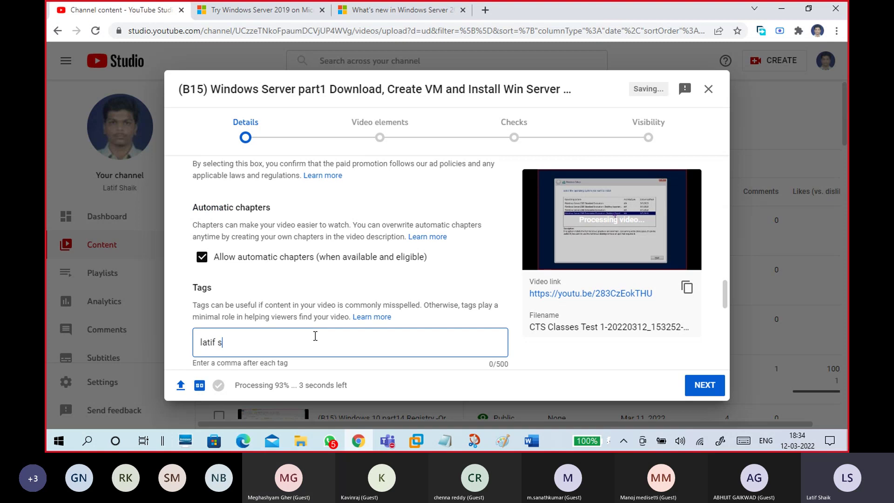
{"action": "type", "text": "haik,"}
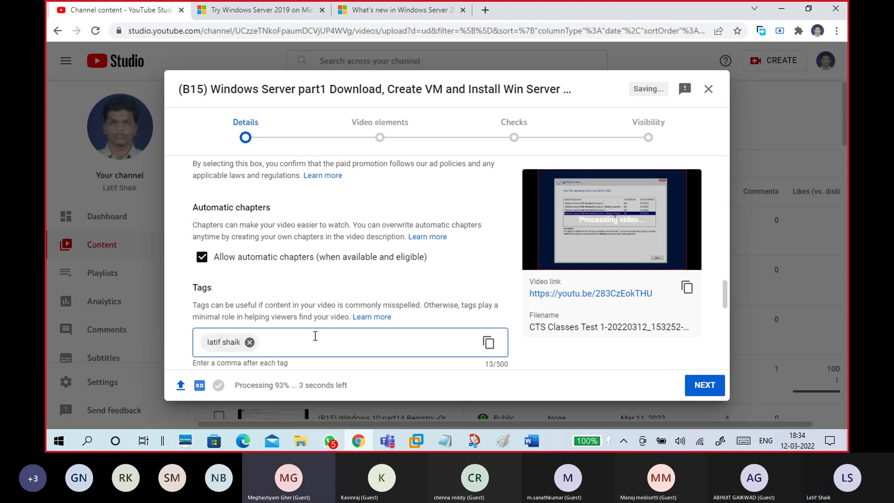
{"action": "key", "text": "ctrl+v"}
Step: Split the pasted tags into separate chips, removing 'part1' and 'and'
{"action": "scroll", "coordinate": [321, 350], "scroll_direction": "down", "scroll_amount": 3}
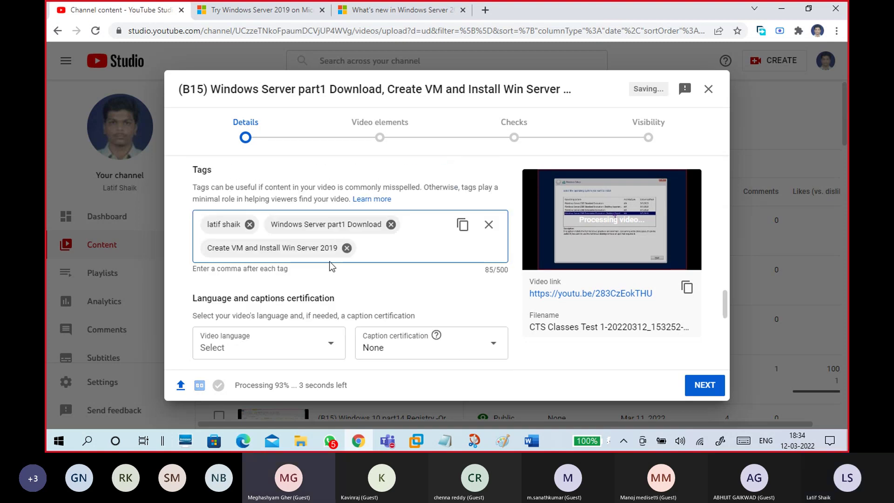
{"action": "double_click", "coordinate": [331, 227]}
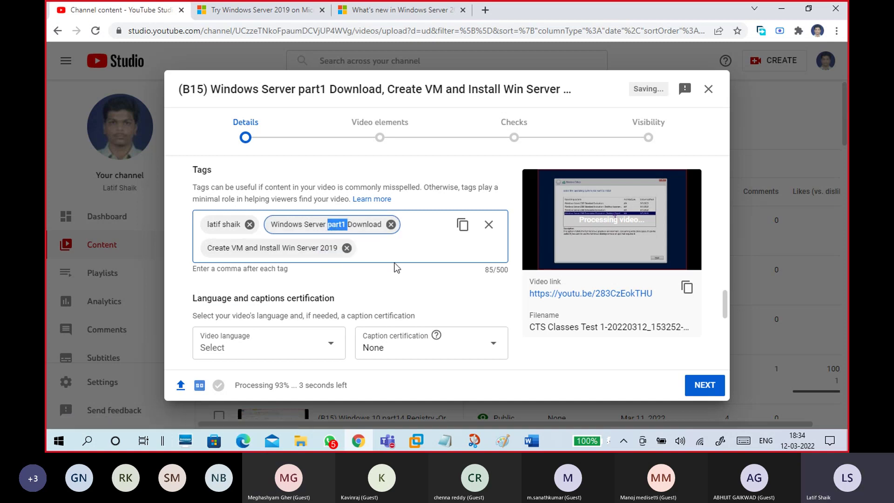
{"action": "left_click", "coordinate": [346, 226]}
{"action": "double_click", "coordinate": [331, 224]}
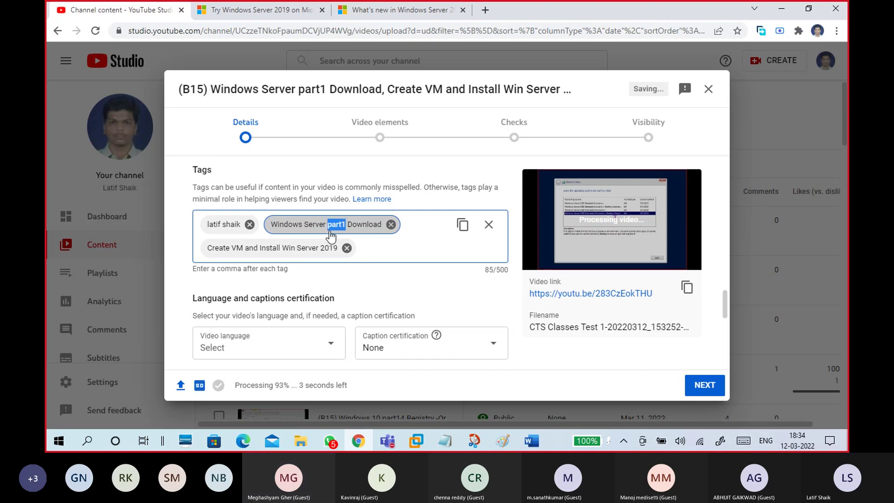
{"action": "key", "text": "BackSpace"}
{"action": "type", "text": ","}
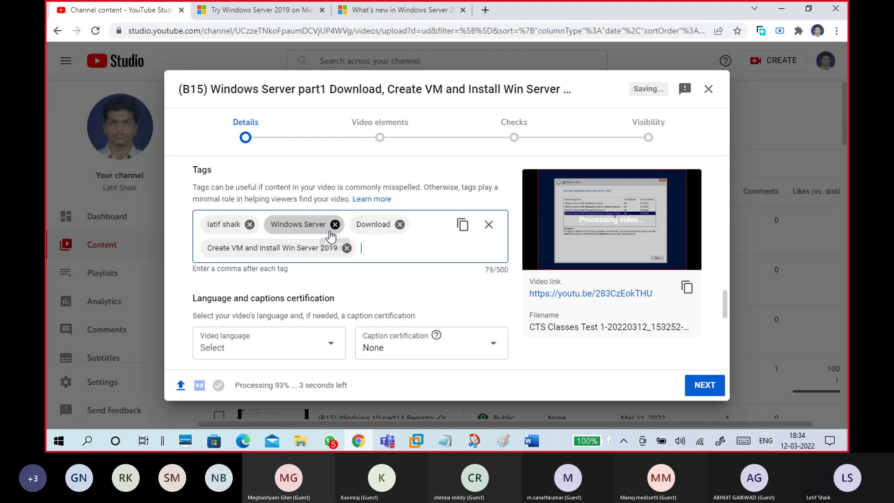
{"action": "left_click", "coordinate": [258, 250]}
{"action": "double_click", "coordinate": [251, 248]}
{"action": "type", "text": ","}
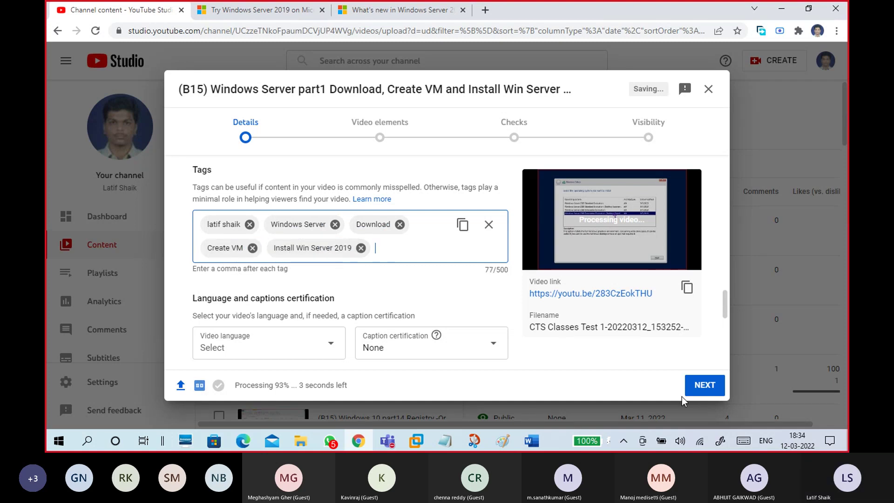
Step: Advance through Video elements and Checks to Visibility, choose Public, and publish the video
{"action": "left_click", "coordinate": [702, 389]}
{"action": "left_click", "coordinate": [702, 389]}
{"action": "left_click", "coordinate": [701, 387]}
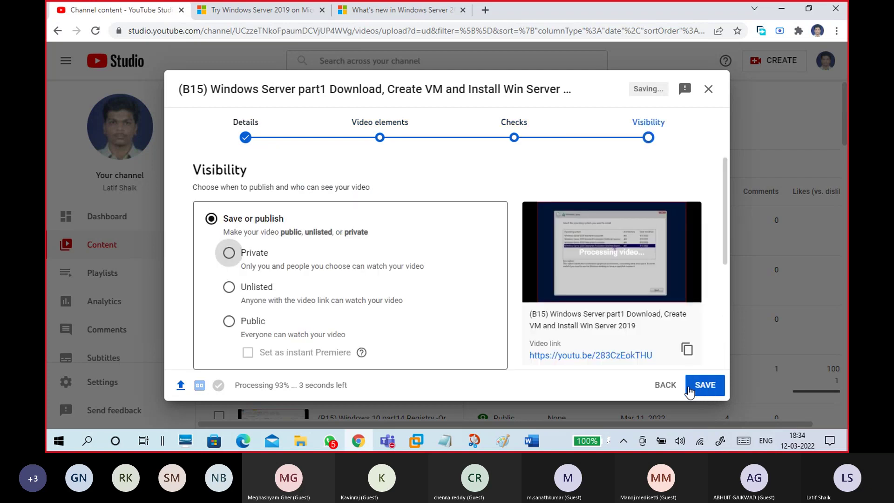
{"action": "left_click", "coordinate": [254, 327]}
{"action": "left_click", "coordinate": [691, 385]}
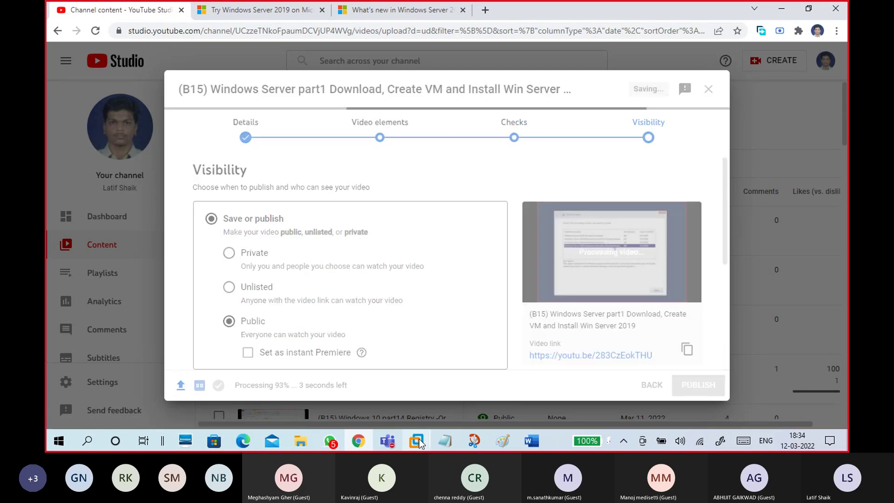
{"action": "mouse_move", "coordinate": [419, 442]}
{"action": "left_click", "coordinate": [492, 387]}
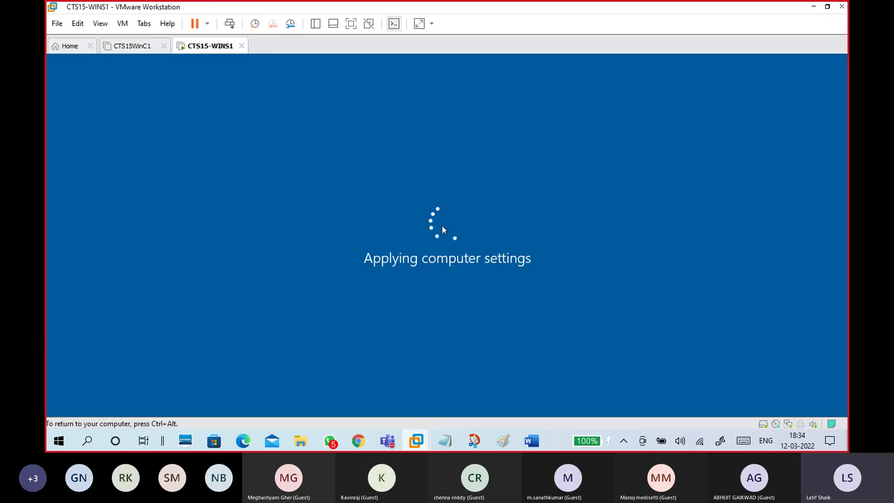
{"action": "mouse_move", "coordinate": [395, 434]}
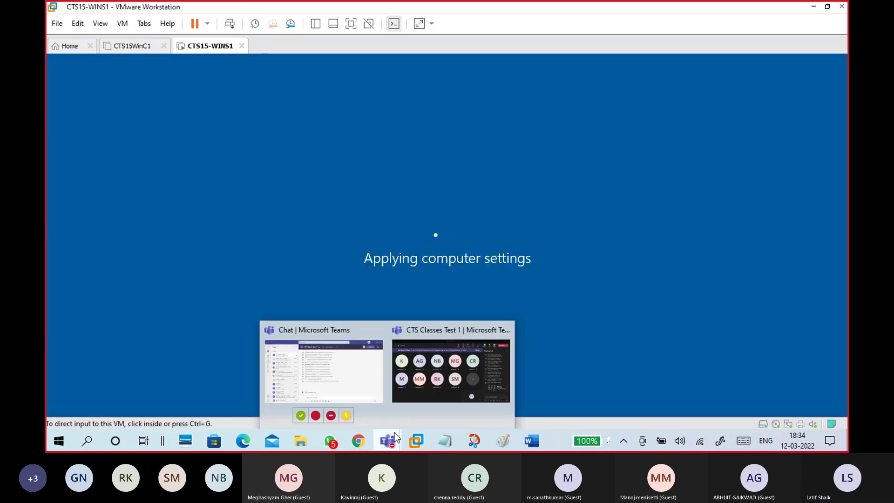
{"action": "left_click", "coordinate": [408, 403]}
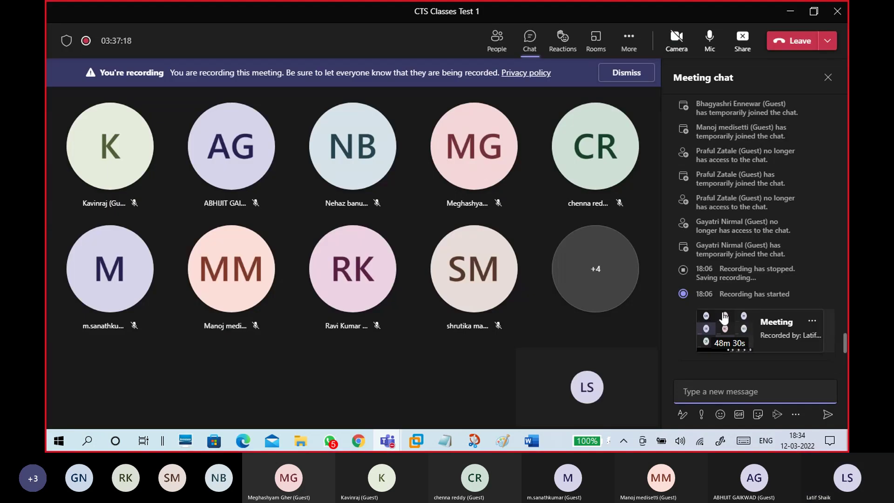
{"action": "left_click", "coordinate": [812, 320]}
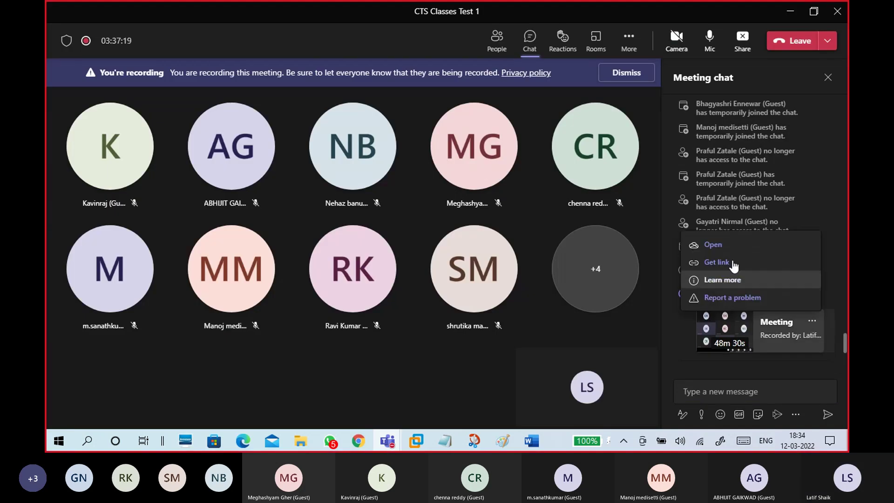
{"action": "left_click", "coordinate": [713, 244]}
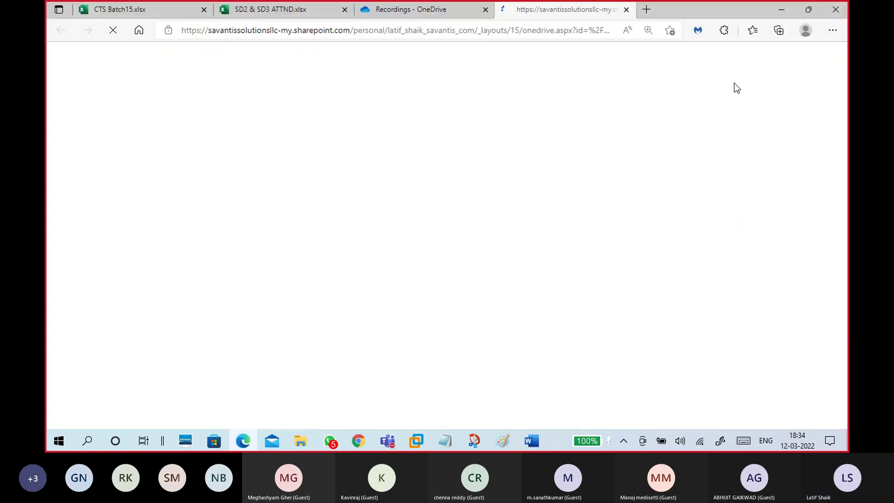
{"action": "left_click", "coordinate": [468, 8]}
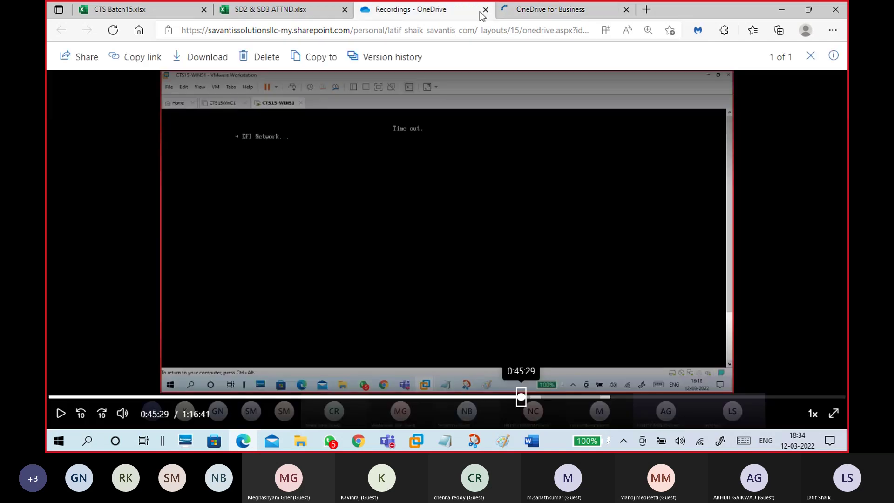
{"action": "left_click", "coordinate": [485, 10]}
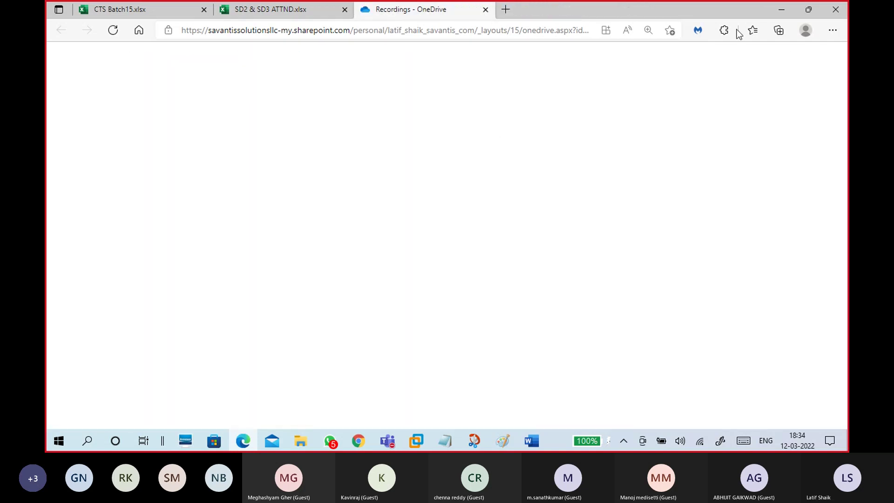
{"action": "left_click", "coordinate": [780, 9]}
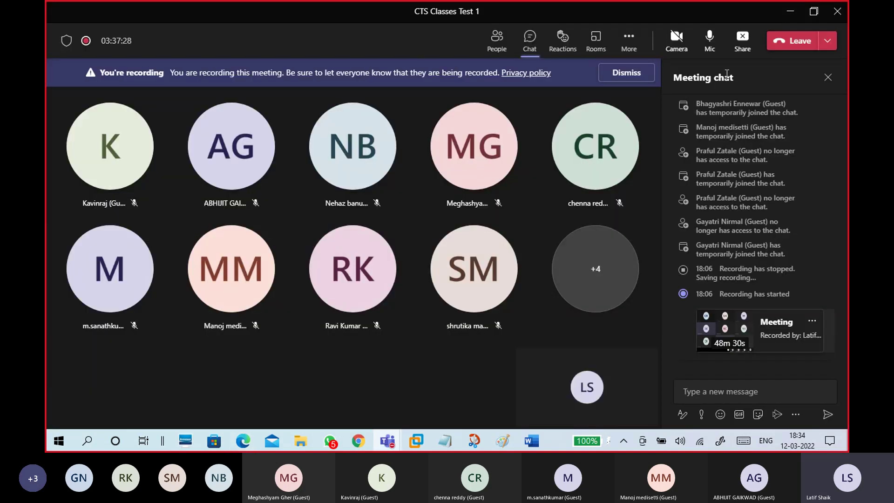
{"action": "left_click", "coordinate": [790, 14]}
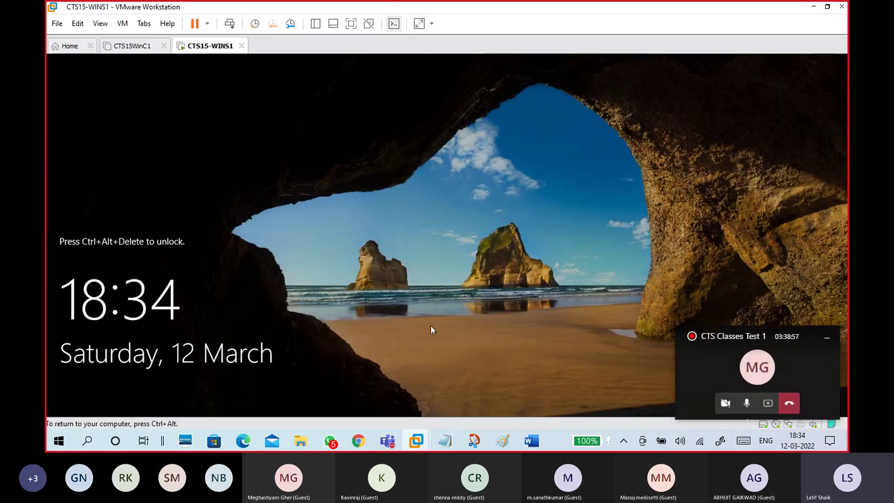
Step: Send Ctrl+Alt+Insert to WINS1 for the DOMAIN1\Administrator sign-in, then return to the 12-03 windows.txt notes
{"action": "key", "text": "ctrl+alt+Insert"}
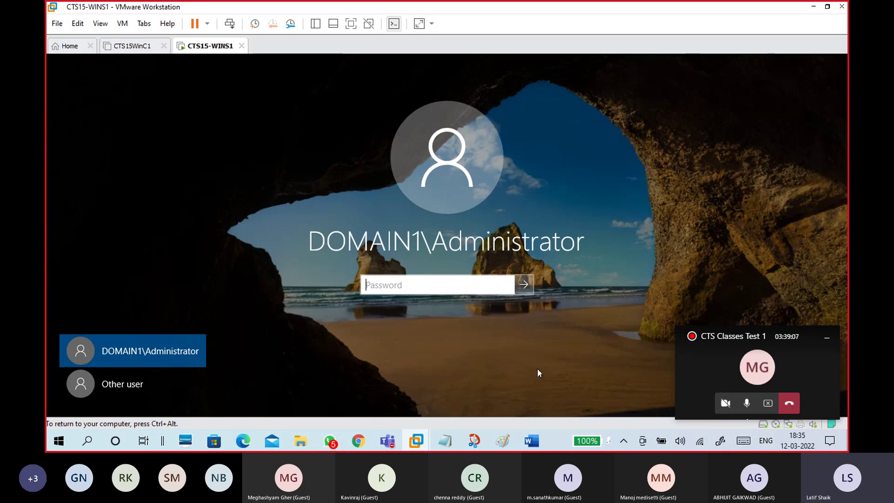
{"action": "mouse_move", "coordinate": [442, 445]}
{"action": "left_click", "coordinate": [509, 409]}
{"action": "left_click", "coordinate": [342, 301]}
{"action": "scroll", "coordinate": [368, 347], "scroll_direction": "down", "scroll_amount": 10}
{"action": "scroll", "coordinate": [375, 352], "scroll_direction": "down", "scroll_amount": 5}
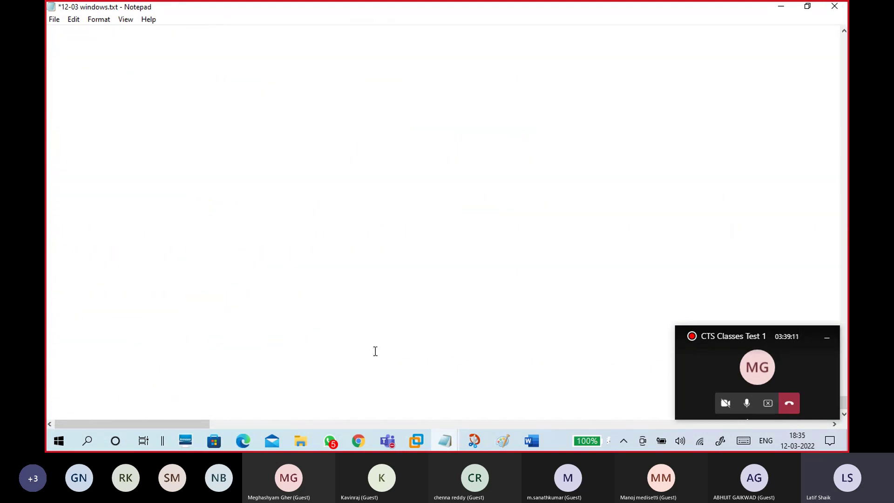
Step: Drop '.com' from the NetBIOS name and add a 'Domain1\Administrator' line below it
{"action": "scroll", "coordinate": [375, 351], "scroll_direction": "up", "scroll_amount": 5}
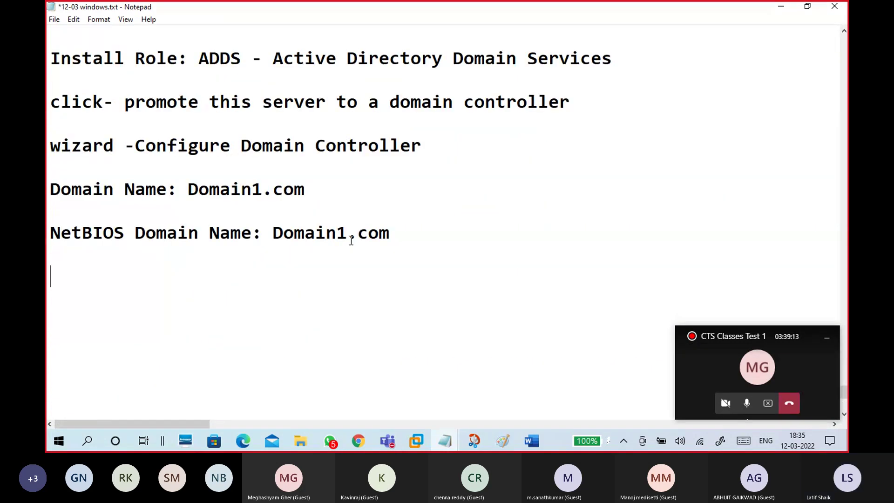
{"action": "left_click_drag", "start_coordinate": [348, 234], "coordinate": [397, 236]}
{"action": "key", "text": "BackSpace"}
{"action": "key", "text": "Return"}
{"action": "type", "text": "Doa"}
{"action": "key", "text": "BackSpace"}
{"action": "type", "text": "main1\\Adminis"}
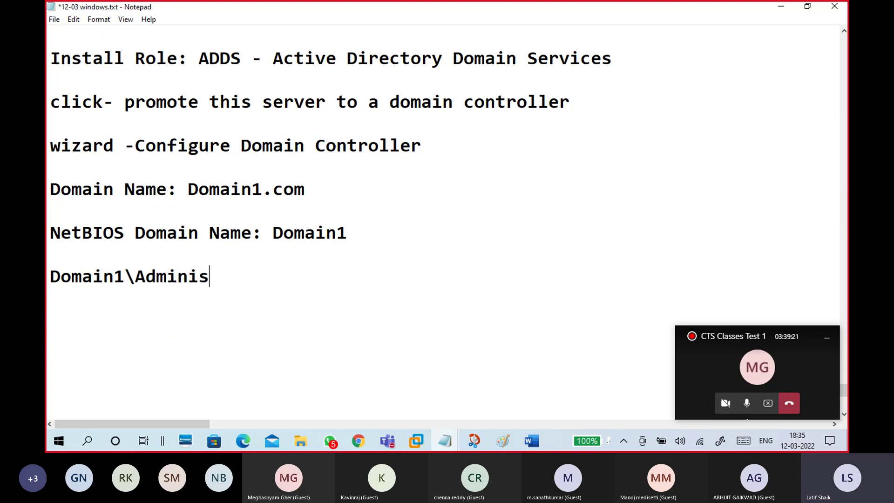
{"action": "type", "text": "trator"}
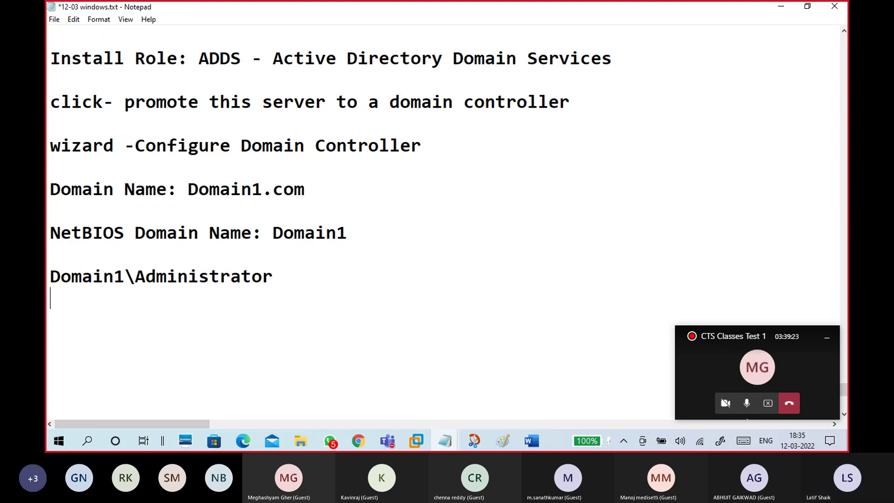
{"action": "key", "text": "Up"}
{"action": "key", "text": "Return"}
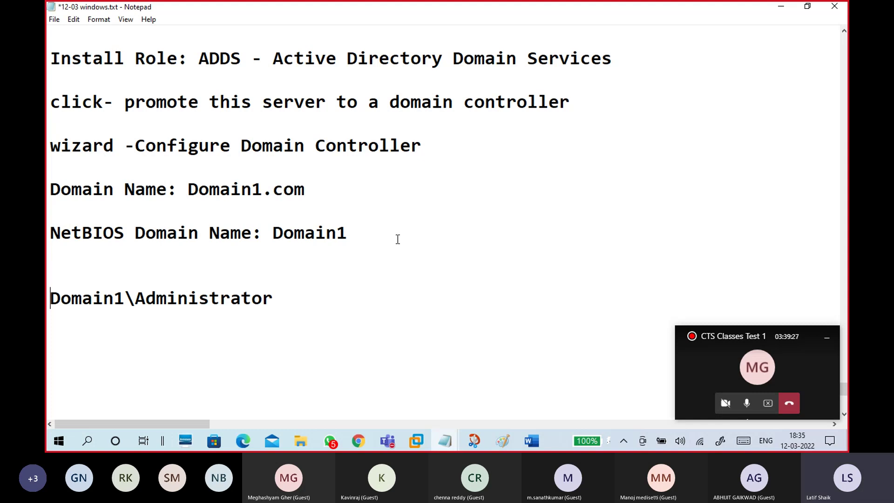
Step: Append '- login as domain administrator' to that line, then minimize Notepad and focus the VM's password field
{"action": "scroll", "coordinate": [398, 240], "scroll_direction": "down", "scroll_amount": 1}
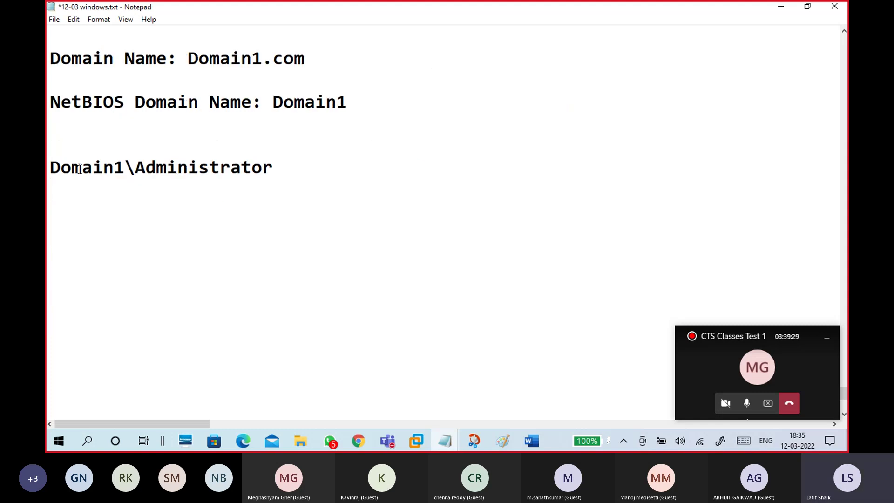
{"action": "left_click_drag", "start_coordinate": [51, 167], "coordinate": [276, 168]}
{"action": "left_click", "coordinate": [279, 171]}
{"action": "type", "text": "- login "}
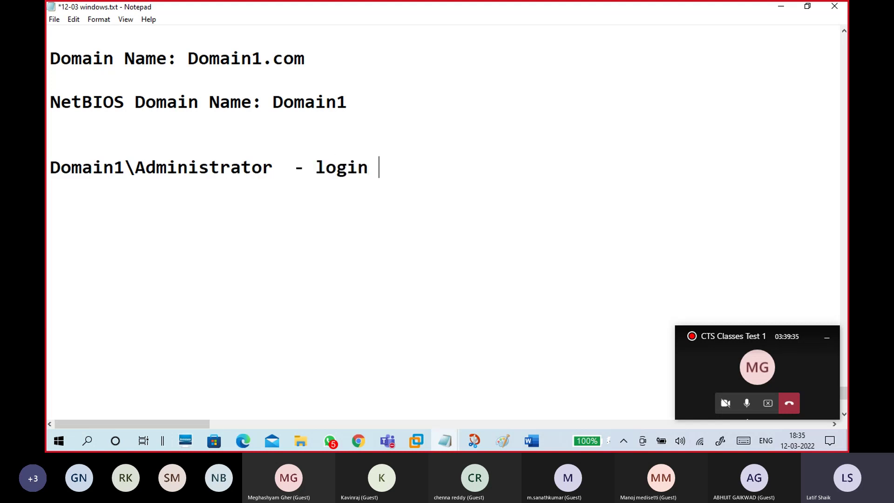
{"action": "type", "text": "to domain"}
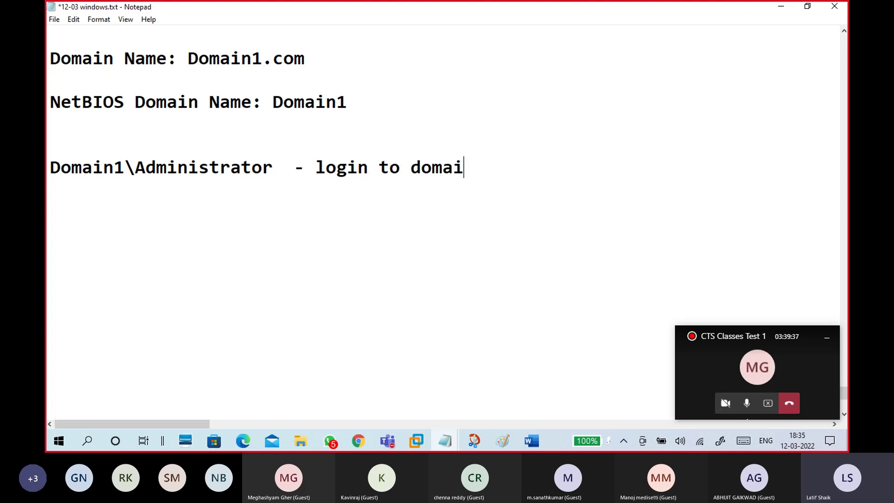
{"action": "key", "text": "BackSpace"}
{"action": "key", "text": "BackSpace"}
{"action": "key", "text": "BackSpace"}
{"action": "key", "text": "BackSpace"}
{"action": "key", "text": "BackSpace"}
{"action": "key", "text": "BackSpace"}
{"action": "key", "text": "BackSpace"}
{"action": "key", "text": "BackSpace"}
{"action": "key", "text": "BackSpace"}
{"action": "type", "text": "as "}
{"action": "type", "text": "domain"}
{"action": "type", "text": " administ"}
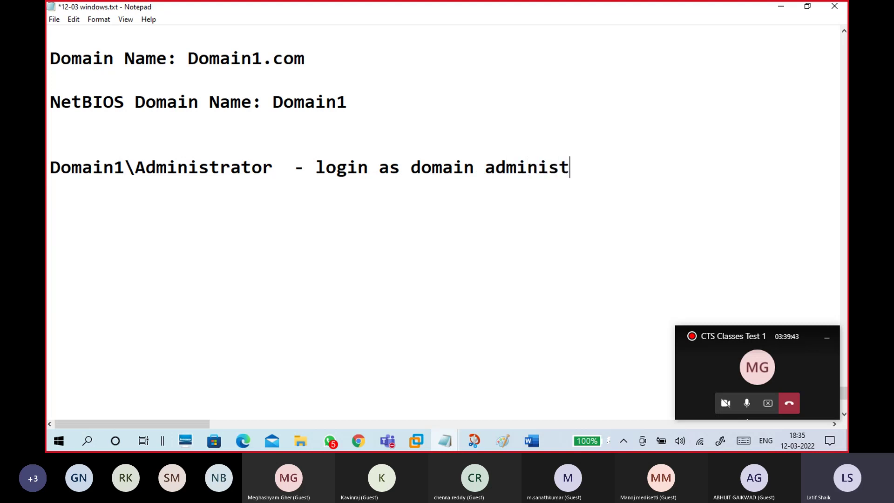
{"action": "type", "text": "rator"}
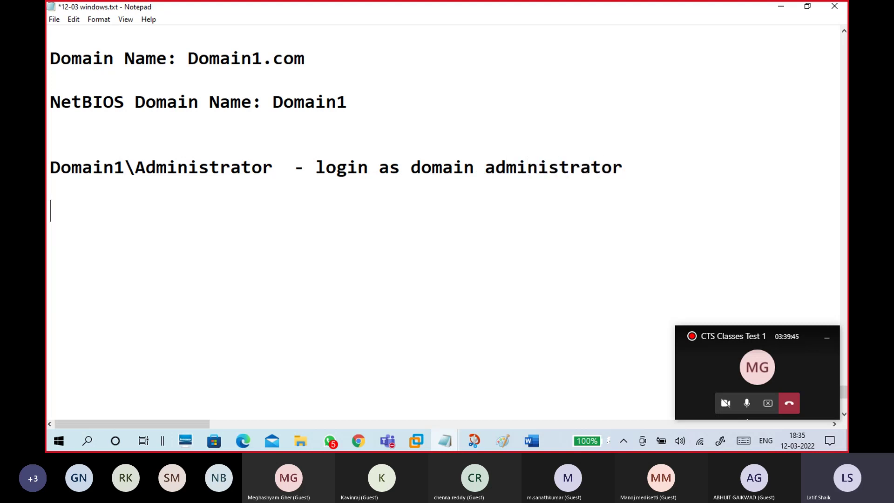
{"action": "left_click_drag", "start_coordinate": [125, 167], "coordinate": [46, 168]}
{"action": "left_click_drag", "start_coordinate": [282, 168], "coordinate": [46, 172]}
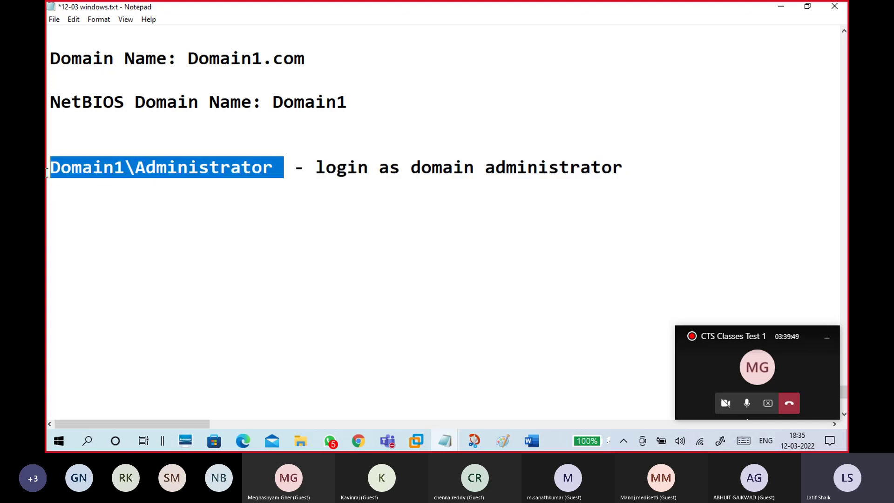
{"action": "left_click", "coordinate": [61, 193]}
{"action": "left_click", "coordinate": [781, 7]}
{"action": "left_click", "coordinate": [391, 281]}
Step: Sign in to WINS1 with the administrator password, dismiss the Admin Center popup, and maximize Server Manager
{"action": "type", "text": "•"}
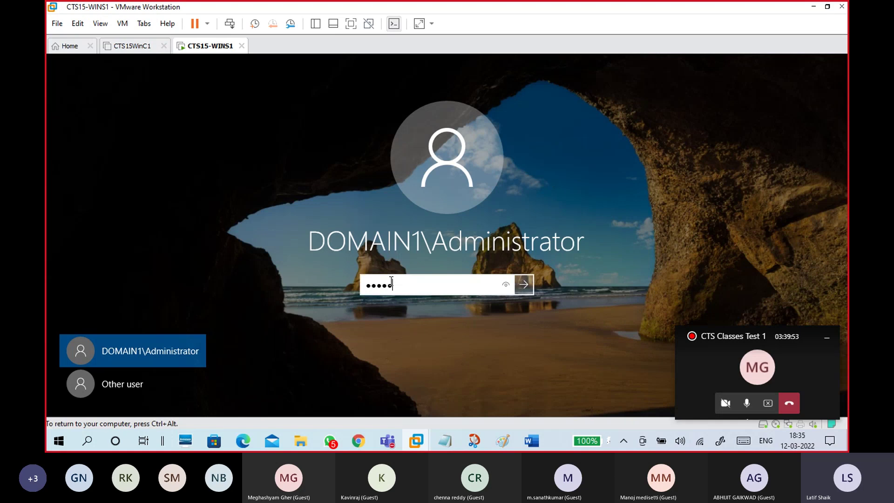
{"action": "type", "text": "•••••••••"}
{"action": "key", "text": "Return"}
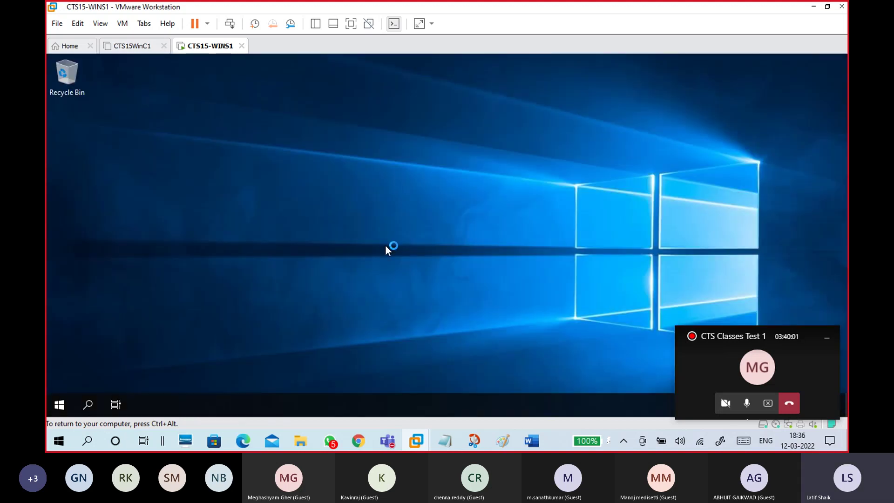
{"action": "left_click", "coordinate": [827, 336]}
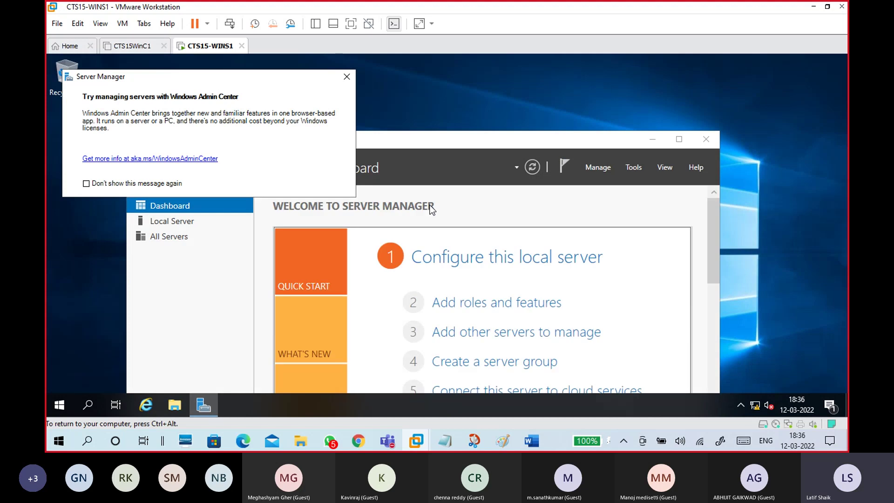
{"action": "left_click", "coordinate": [347, 76]}
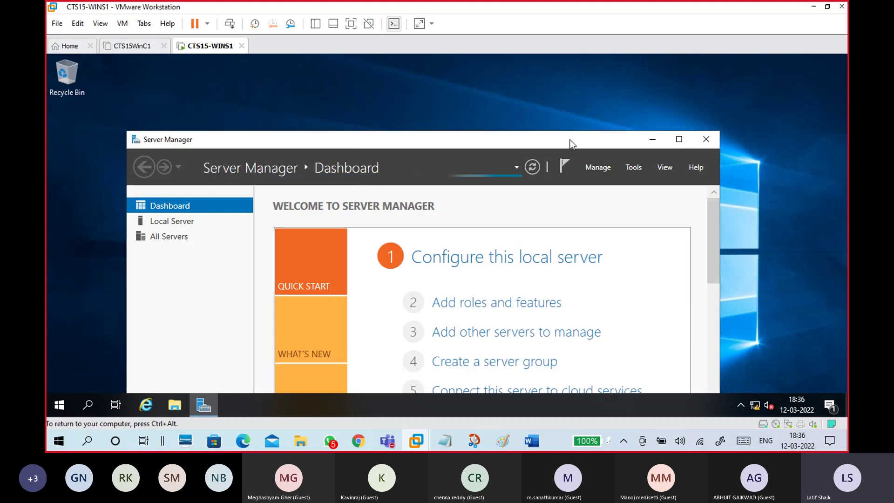
{"action": "left_click", "coordinate": [679, 139]}
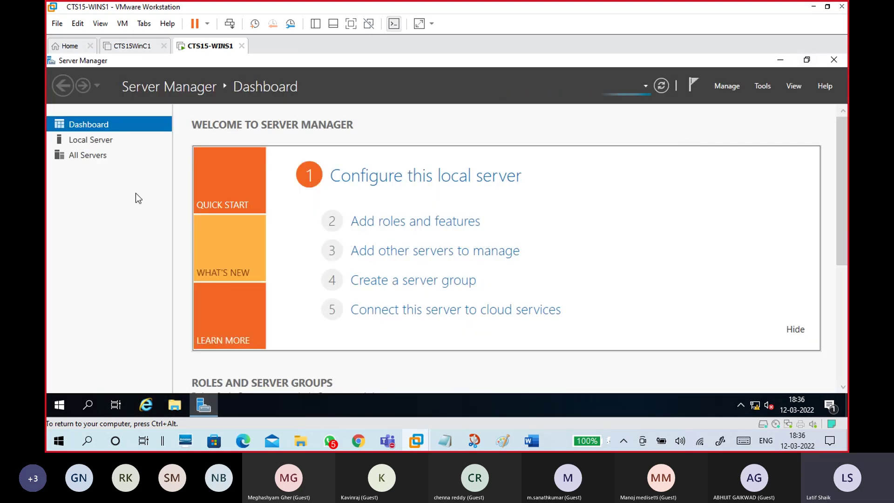
Step: Show the Local Server page listing domain Domain1.com and browse the Tools menu before returning to the notes
{"action": "left_click", "coordinate": [106, 142]}
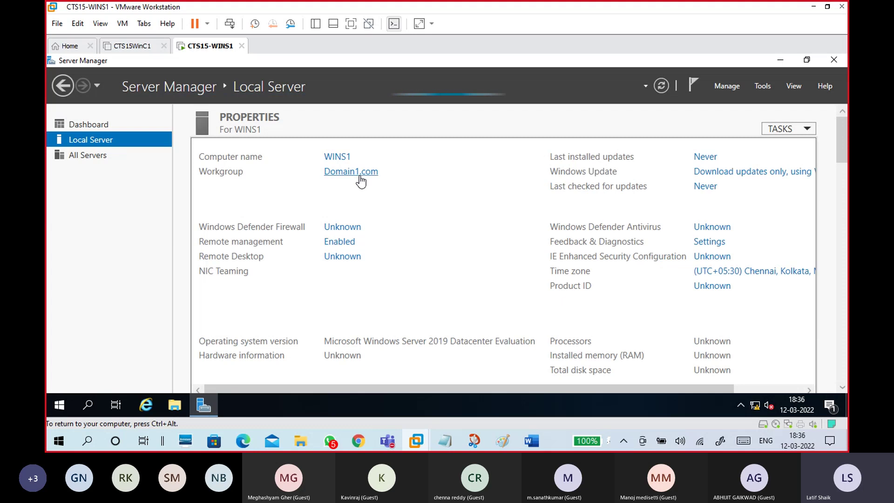
{"action": "left_click", "coordinate": [361, 181]}
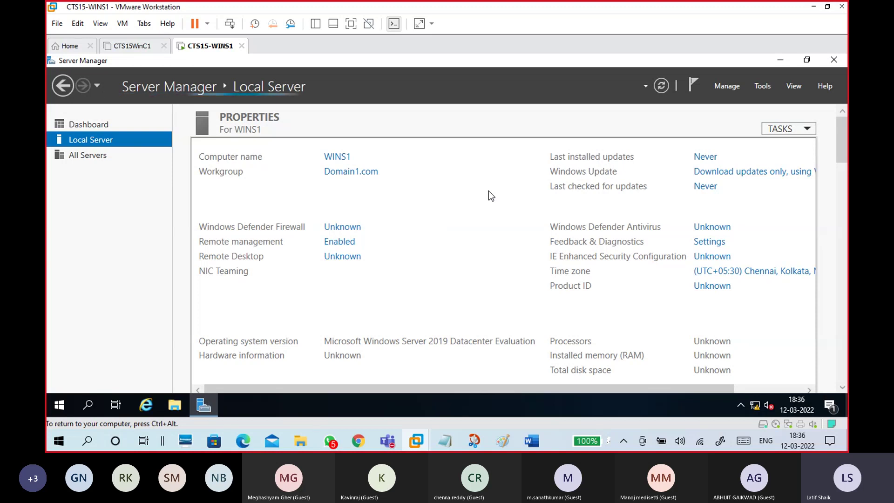
{"action": "left_click", "coordinate": [761, 87]}
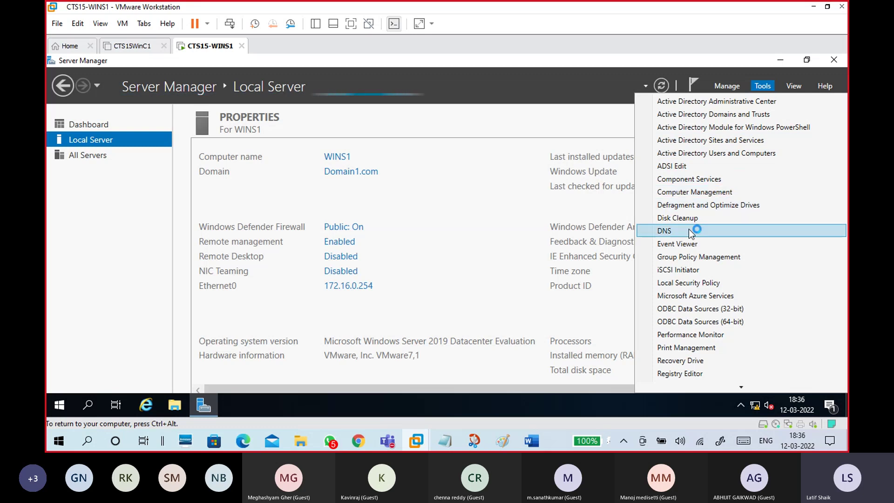
{"action": "left_click", "coordinate": [565, 121]}
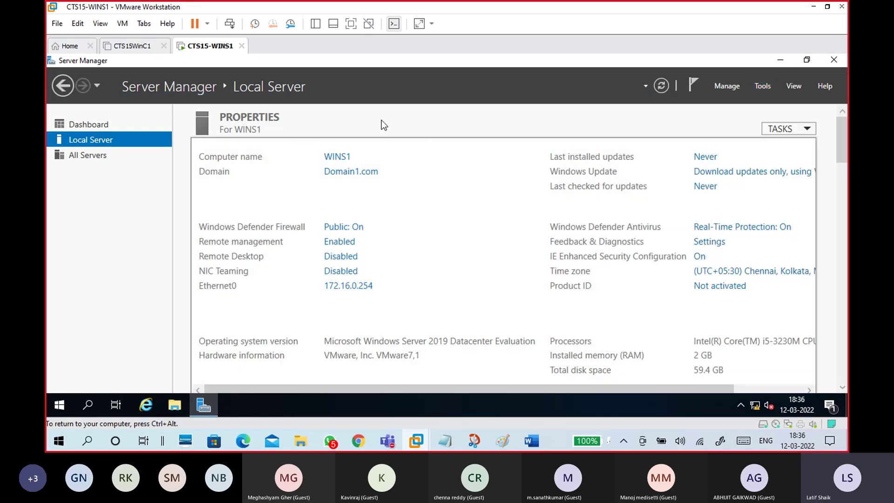
{"action": "mouse_move", "coordinate": [445, 440]}
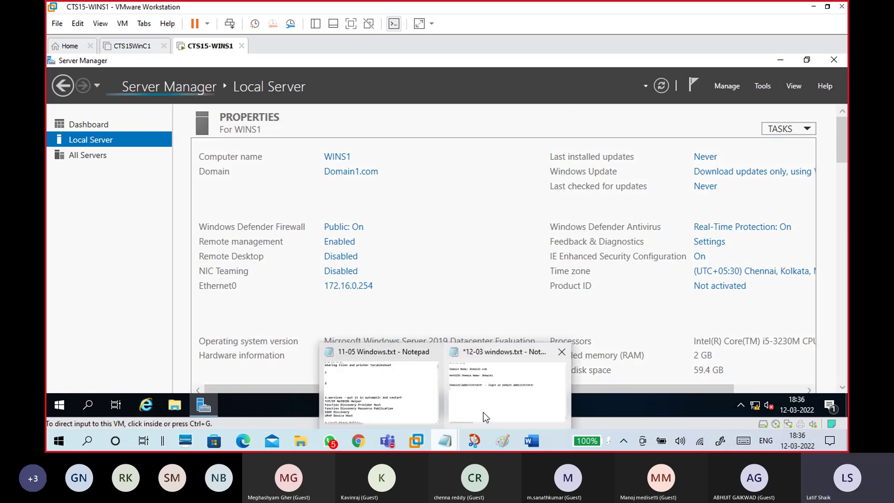
{"action": "left_click", "coordinate": [486, 417]}
Step: Add the note '--Add a OU OU - Organizational Unit', fixing the spelling typo
{"action": "left_click", "coordinate": [153, 218]}
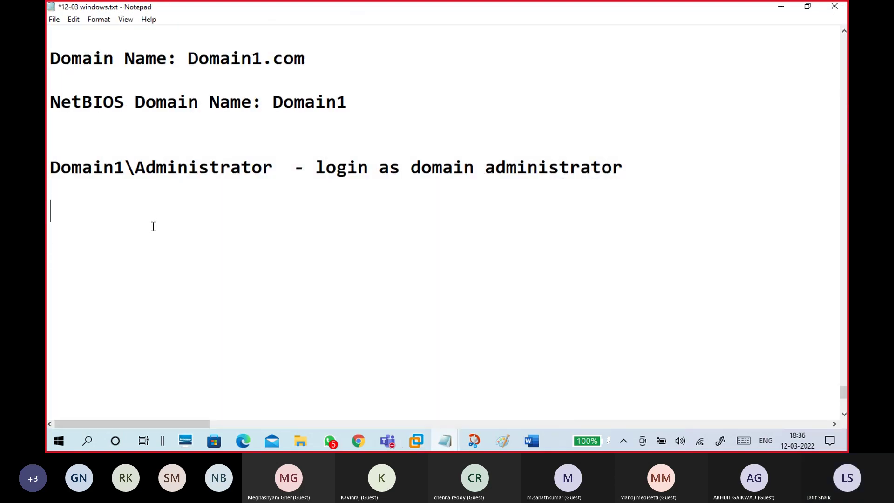
{"action": "type", "text": "--"}
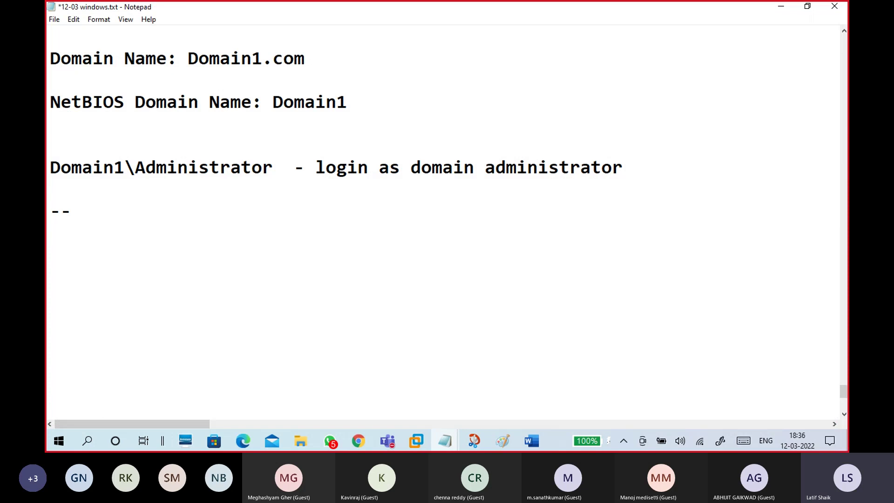
{"action": "type", "text": "Add a OU "}
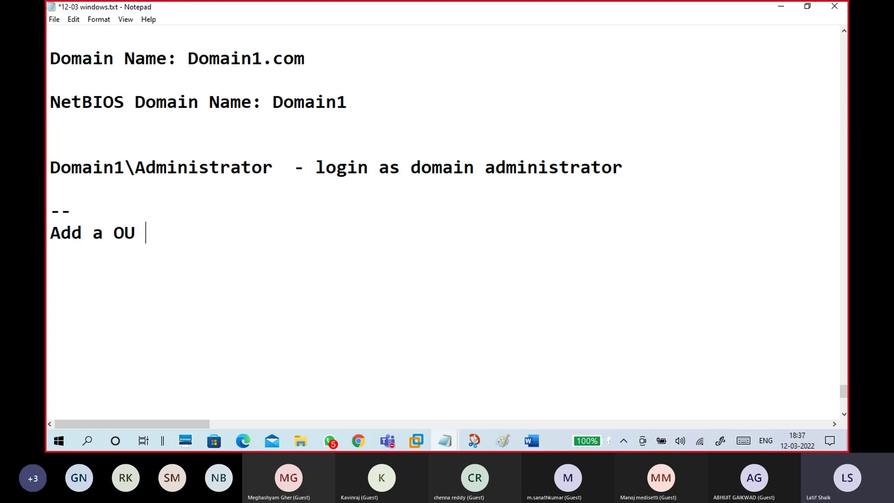
{"action": "type", "text": "OU - Ora"}
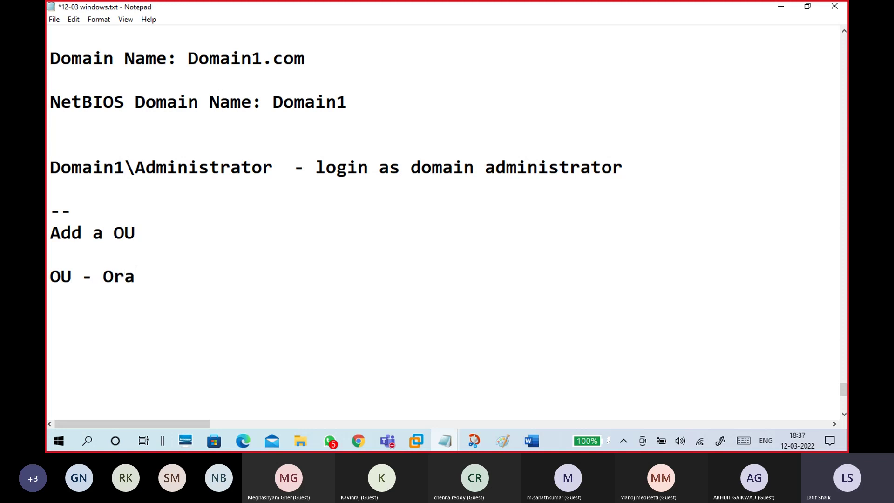
{"action": "type", "text": "gniza"}
{"action": "type", "text": "t"}
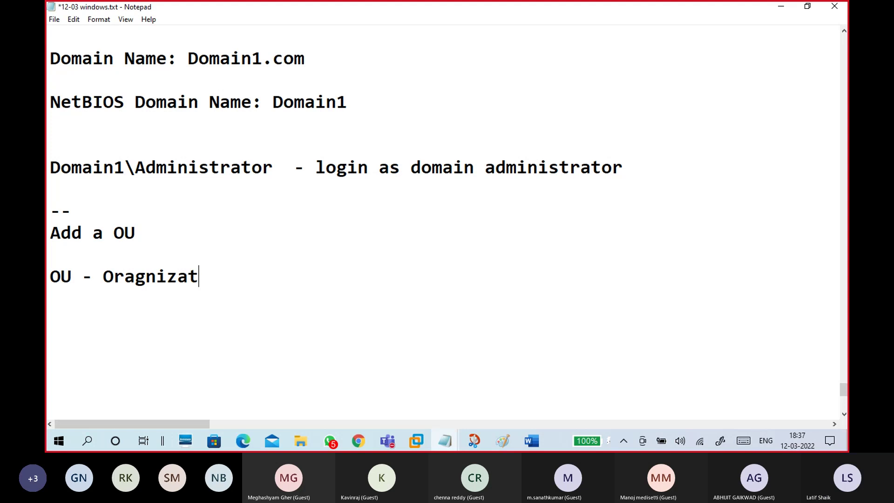
{"action": "type", "text": "ion Unit"}
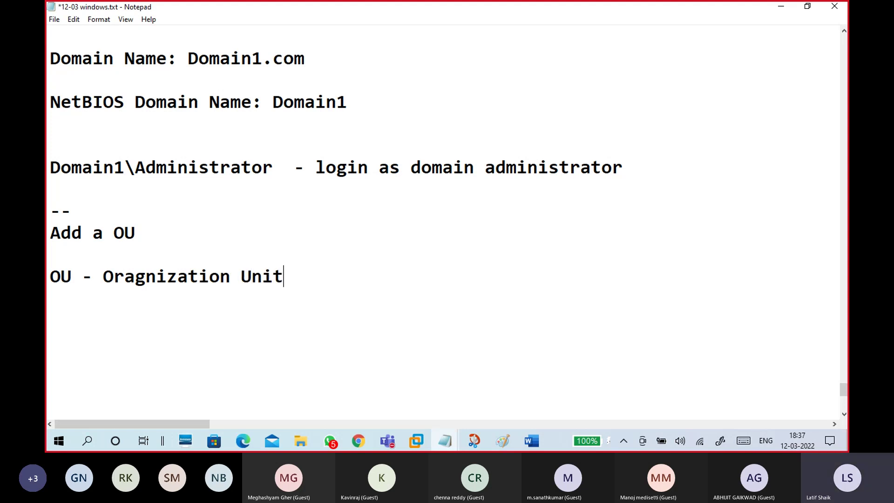
{"action": "scroll", "coordinate": [169, 214], "scroll_direction": "down", "scroll_amount": 2}
{"action": "left_click", "coordinate": [152, 170]}
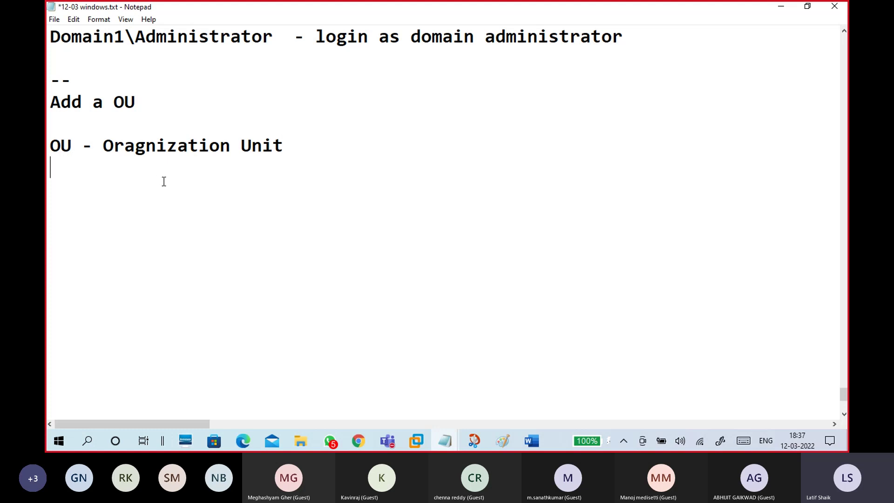
{"action": "left_click", "coordinate": [232, 147]}
{"action": "type", "text": "al"}
{"action": "left_click", "coordinate": [207, 177]}
Step: Add a line reading 'Under OU users,computer, groups,...' beneath the OU definition
{"action": "left_click_drag", "start_coordinate": [311, 145], "coordinate": [57, 148]}
{"action": "left_click", "coordinate": [66, 181]}
{"action": "left_click", "coordinate": [60, 129]}
{"action": "left_click", "coordinate": [79, 201]}
{"action": "left_click", "coordinate": [80, 194]}
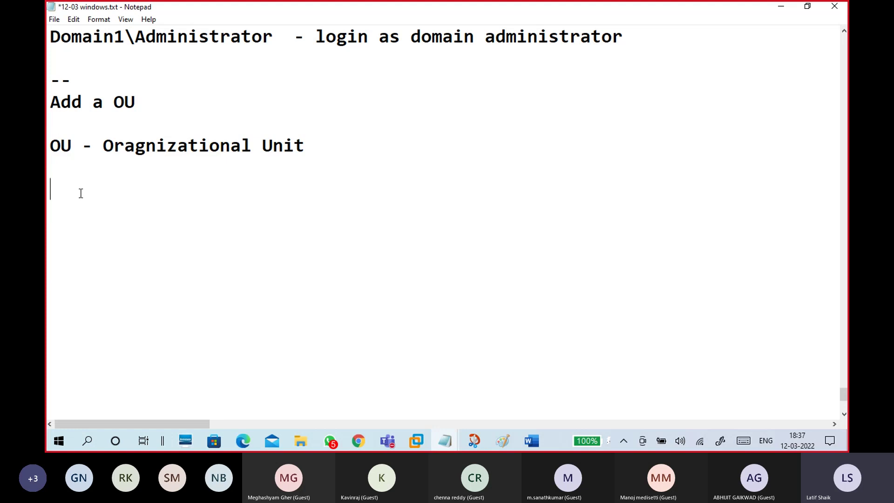
{"action": "type", "text": "OU - users,computer, "}
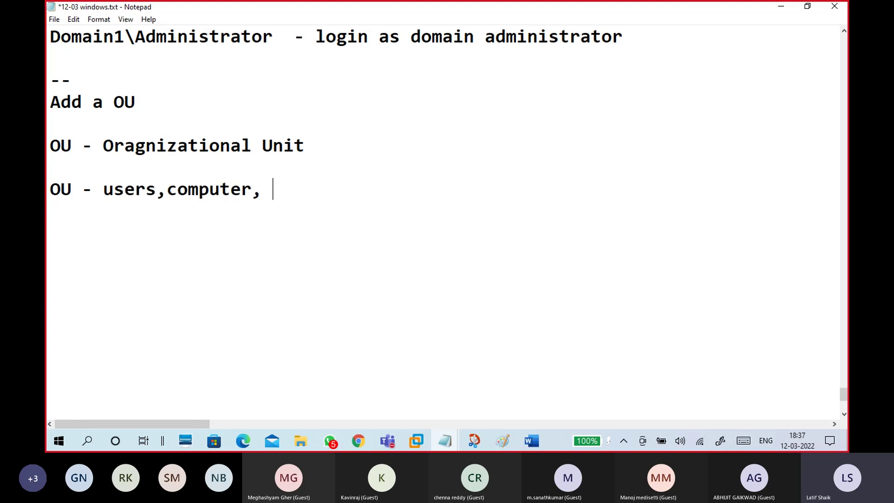
{"action": "type", "text": "groups"}
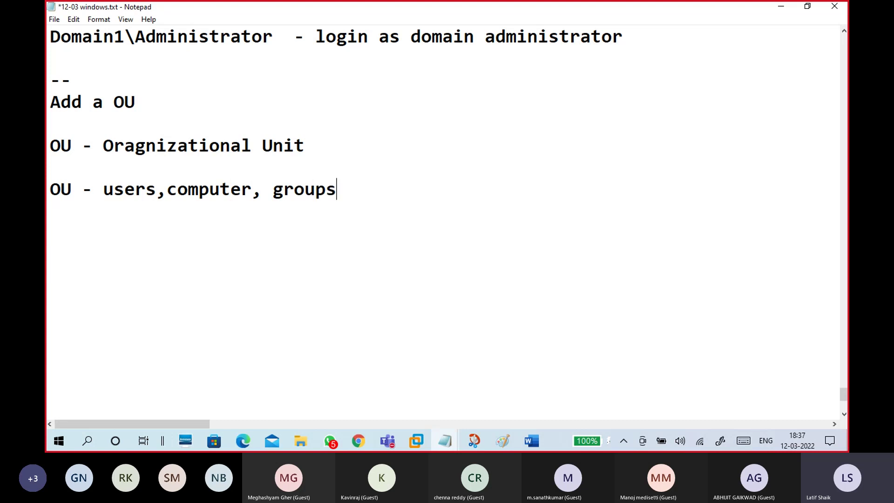
{"action": "type", "text": ",..."}
{"action": "left_click_drag", "start_coordinate": [336, 188], "coordinate": [114, 200]}
{"action": "left_click", "coordinate": [136, 234]}
{"action": "scroll", "coordinate": [151, 246], "scroll_direction": "down", "scroll_amount": 2}
{"action": "scroll", "coordinate": [115, 146], "scroll_direction": "up", "scroll_amount": 2}
{"action": "left_click", "coordinate": [100, 196]}
{"action": "key", "text": "BackSpace"}
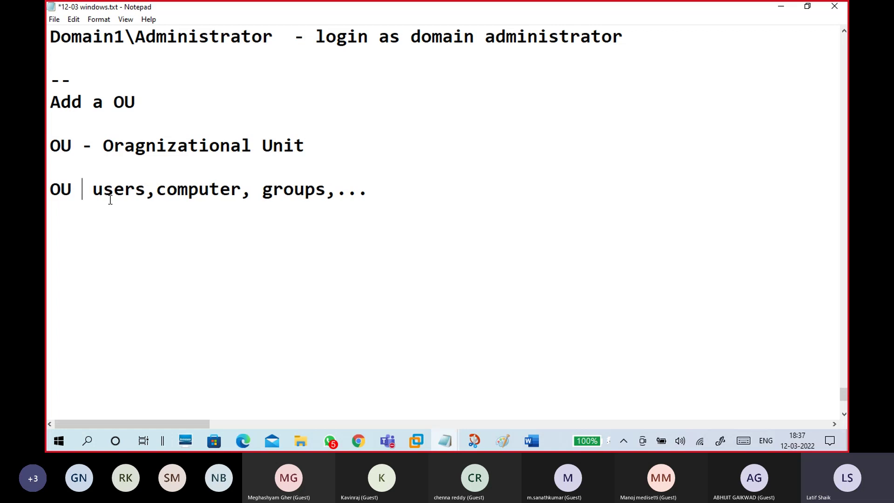
{"action": "key", "text": "Home"}
{"action": "type", "text": "Under"}
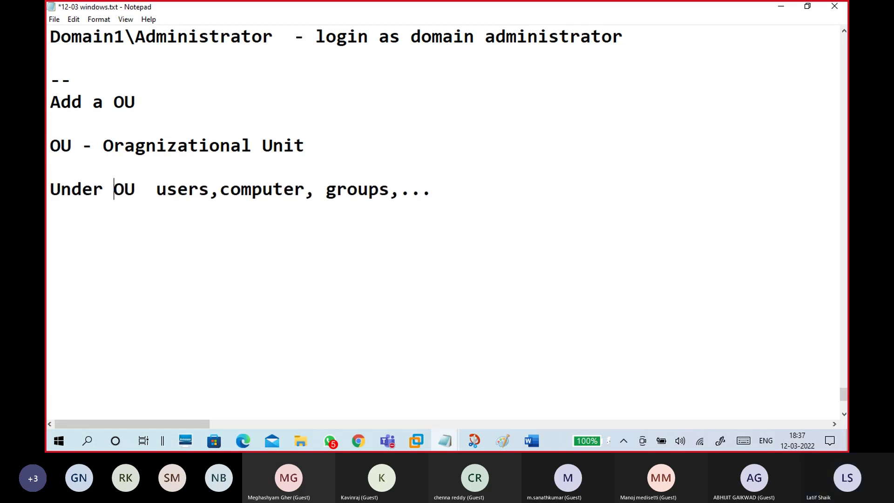
Step: Insert 'keep' before 'users', then add a '--' separator and an 'Add User' heading
{"action": "left_click", "coordinate": [153, 193]}
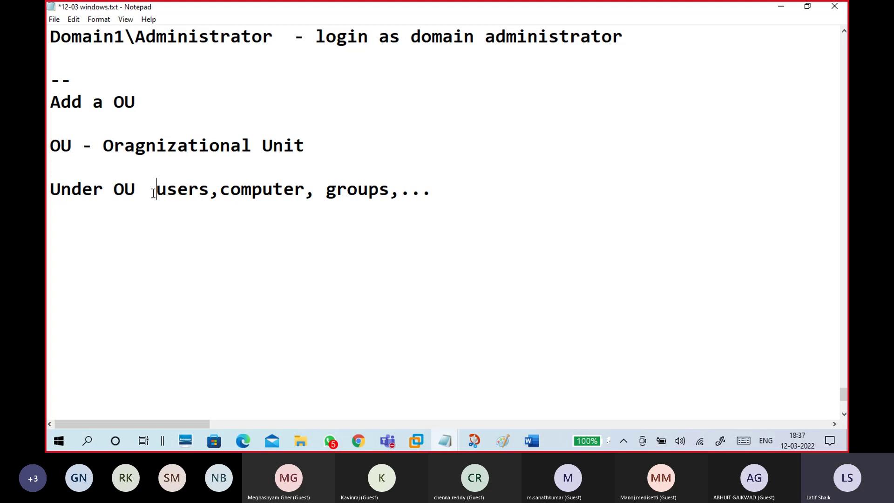
{"action": "type", "text": "keep"}
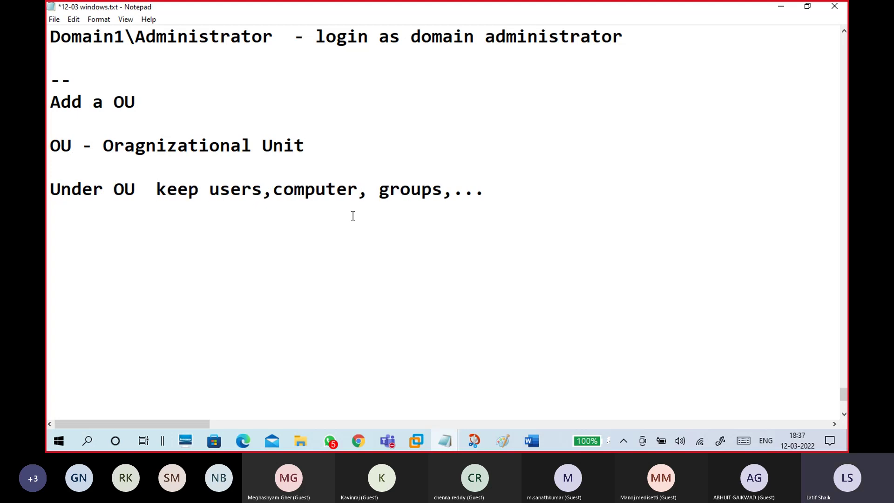
{"action": "left_click_drag", "start_coordinate": [499, 193], "coordinate": [146, 196]}
{"action": "left_click", "coordinate": [194, 222]}
{"action": "key", "text": "Return"}
{"action": "type", "text": "--"}
{"action": "left_click_drag", "start_coordinate": [139, 102], "coordinate": [51, 103]}
{"action": "left_click", "coordinate": [54, 103]}
{"action": "left_click", "coordinate": [91, 230]}
{"action": "type", "text": "Add User"}
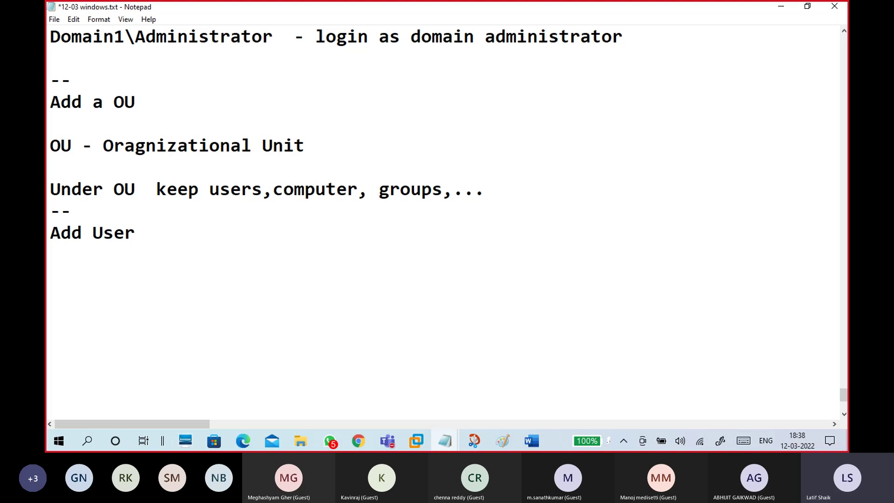
Step: Add a '--' separator, then the lines 'Add Client PC to Domain' and 'Login to Client PC with Domain user'
{"action": "key", "text": "Return"}
{"action": "key", "text": "Return"}
{"action": "scroll", "coordinate": [108, 231], "scroll_direction": "down", "scroll_amount": 1}
{"action": "type", "text": "--"}
{"action": "key", "text": "Return"}
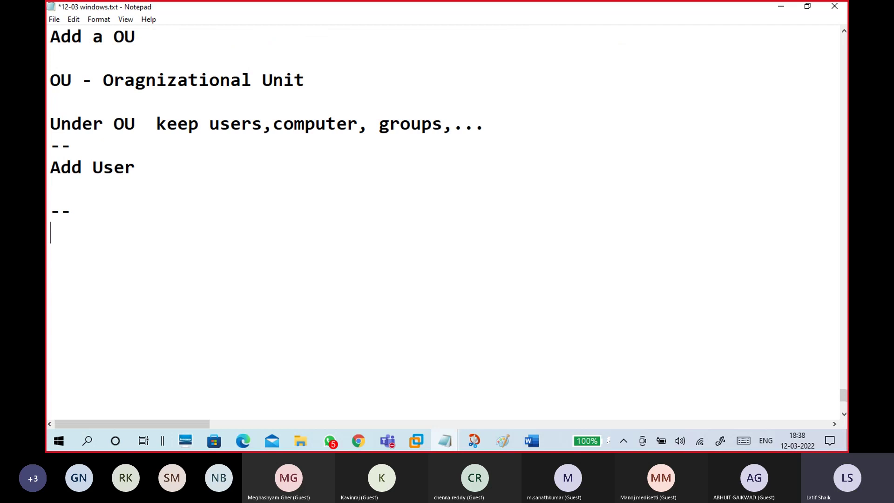
{"action": "type", "text": "Add Client "}
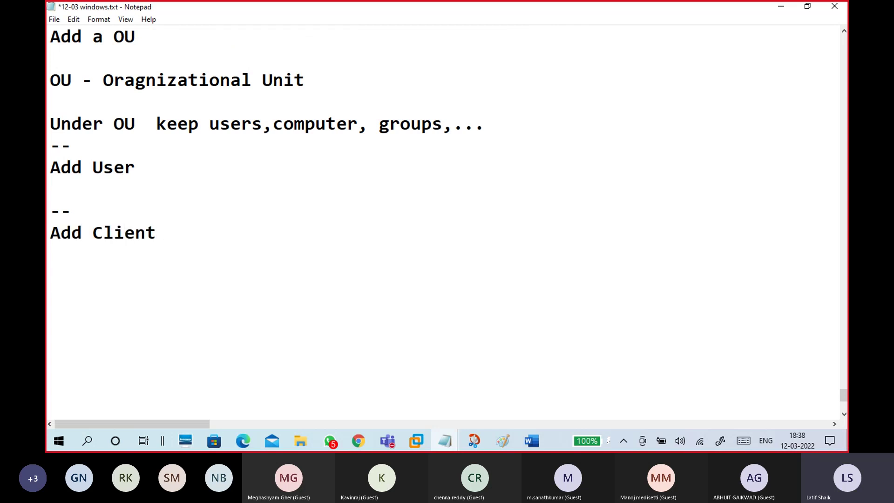
{"action": "type", "text": "PC to Domain"}
{"action": "key", "text": "Return"}
{"action": "key", "text": "Return"}
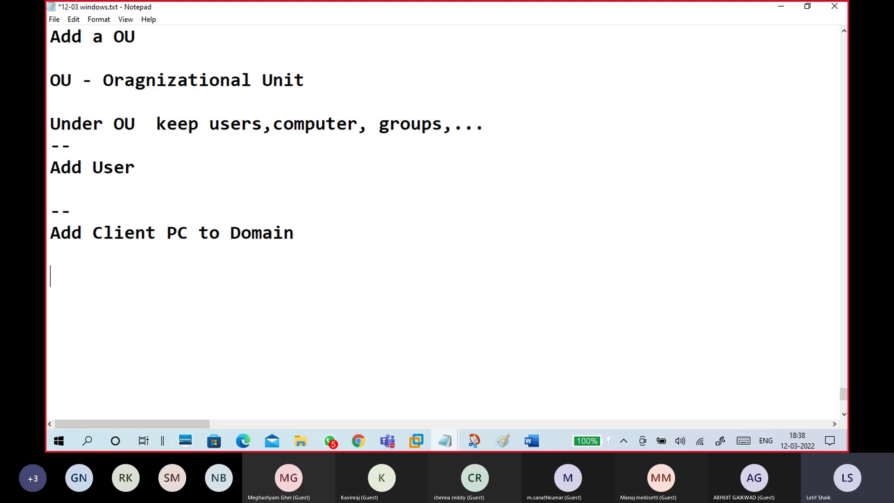
{"action": "type", "text": "Login to Client PC "}
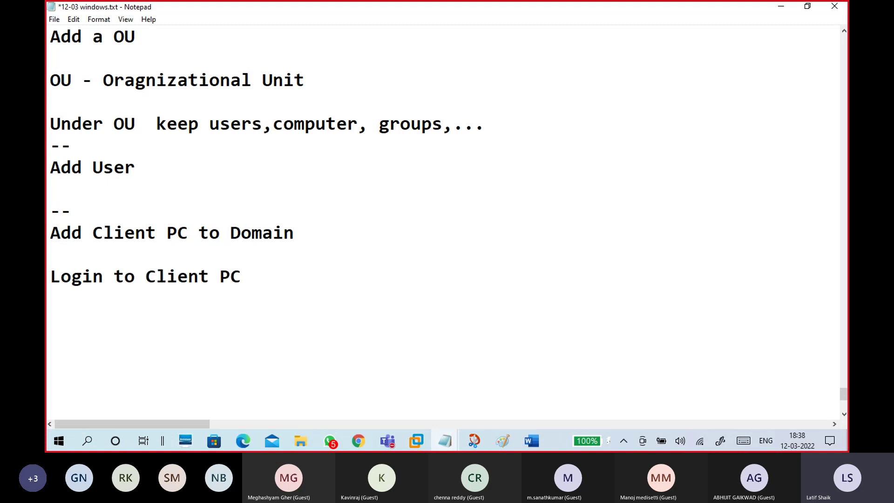
{"action": "type", "text": "with "}
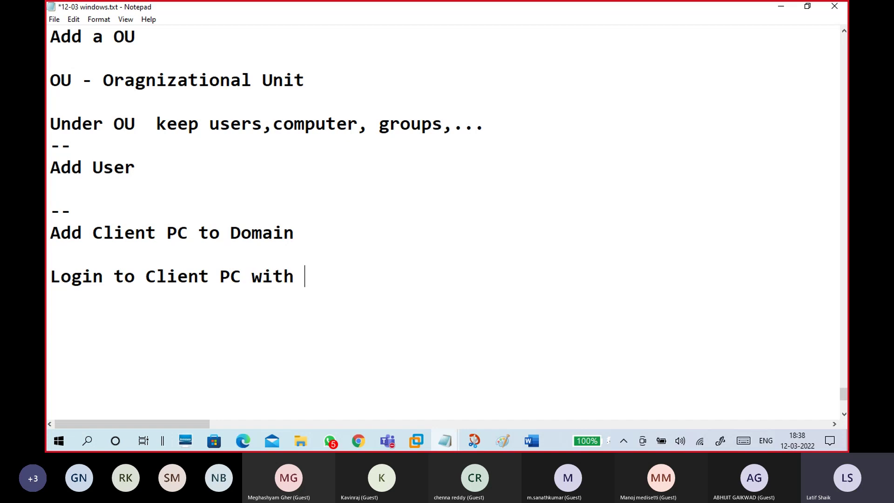
{"action": "type", "text": "Domain user"}
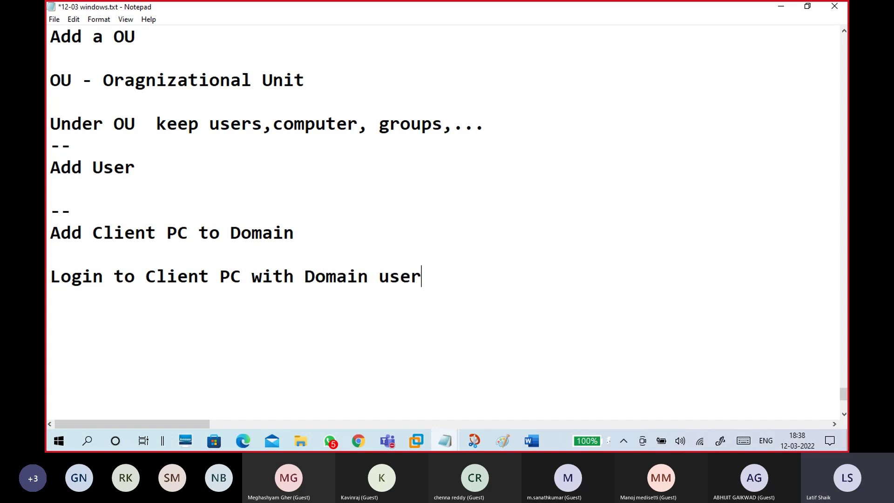
Step: Close the client PC notes with a final '--' separator line
{"action": "left_click", "coordinate": [85, 190]}
{"action": "left_click_drag", "start_coordinate": [142, 166], "coordinate": [47, 168]}
{"action": "left_click", "coordinate": [67, 197]}
{"action": "left_click_drag", "start_coordinate": [433, 276], "coordinate": [49, 278]}
{"action": "left_click", "coordinate": [71, 298]}
{"action": "type", "text": "--"}
{"action": "left_click", "coordinate": [421, 440]}
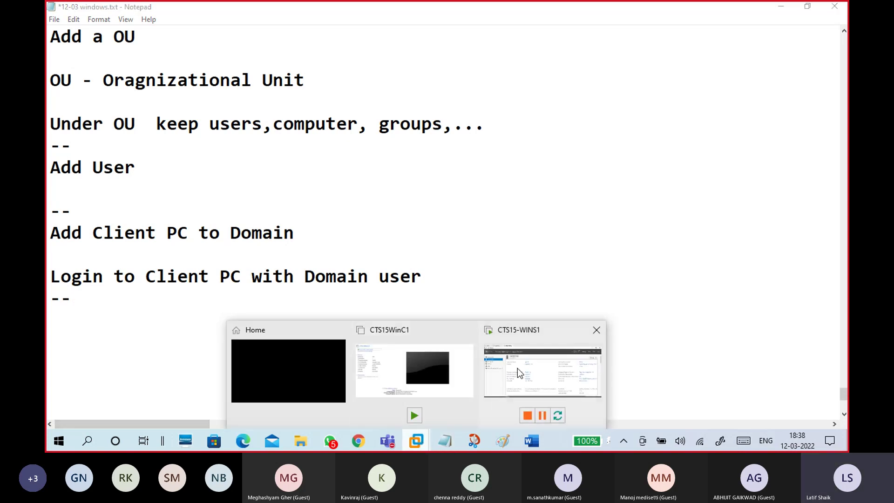
Step: Bring up the Teams meeting, view its People list, and minimize it to a small window
{"action": "left_click", "coordinate": [518, 368]}
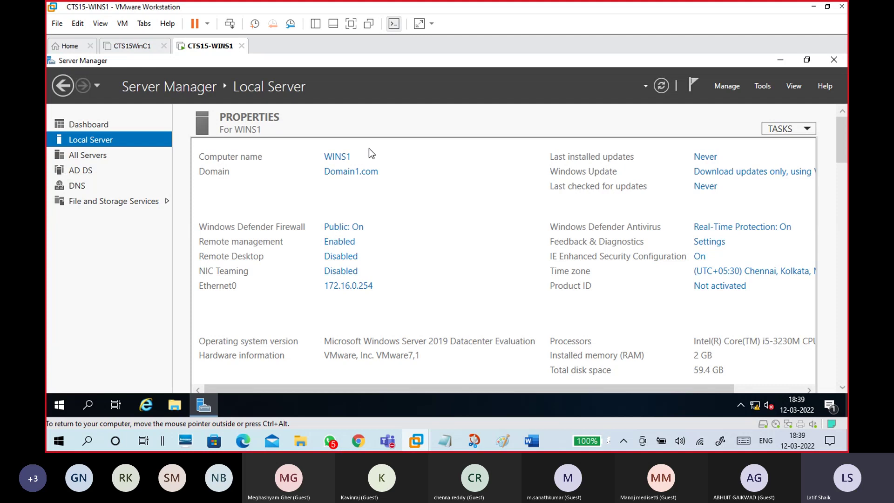
{"action": "mouse_move", "coordinate": [387, 440]}
{"action": "left_click", "coordinate": [381, 393]}
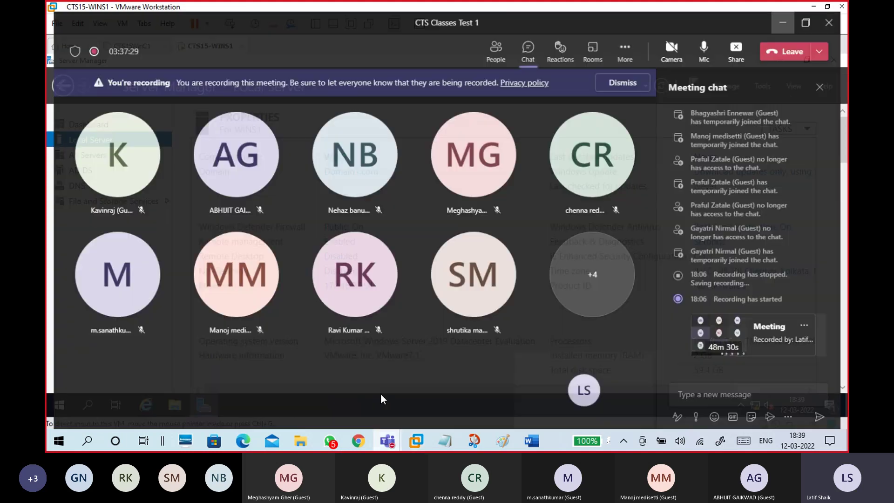
{"action": "left_click", "coordinate": [495, 46]}
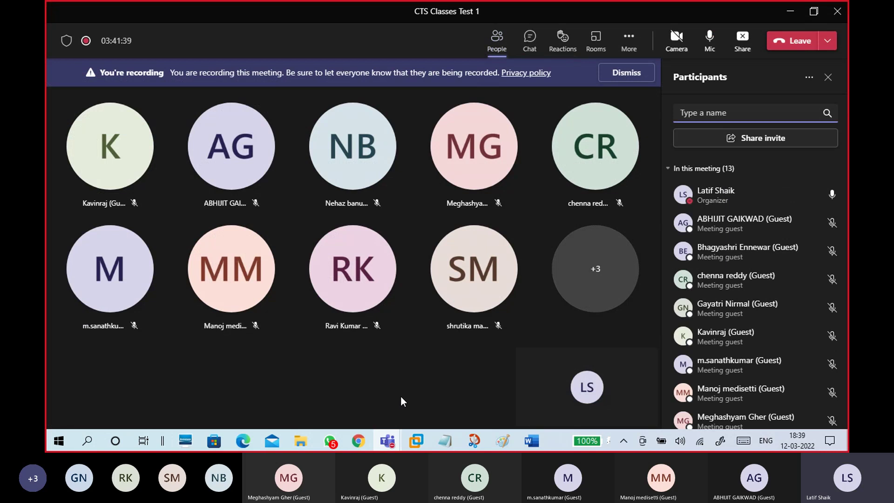
{"action": "left_click", "coordinate": [790, 11]}
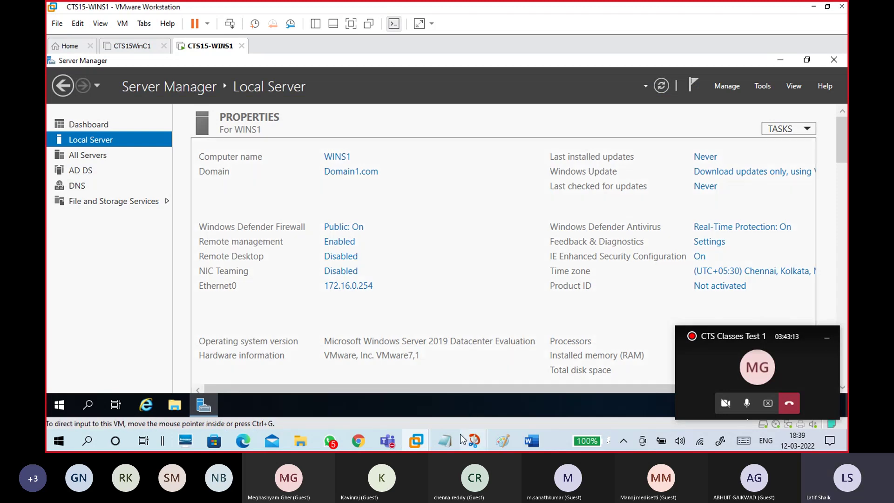
Step: Return to the 12-03 windows.txt notes and review the outline from 'Add a OU' onward
{"action": "mouse_move", "coordinate": [445, 441]}
{"action": "left_click", "coordinate": [478, 406]}
{"action": "left_click_drag", "start_coordinate": [158, 37], "coordinate": [189, 307]}
{"action": "left_click", "coordinate": [188, 307]}
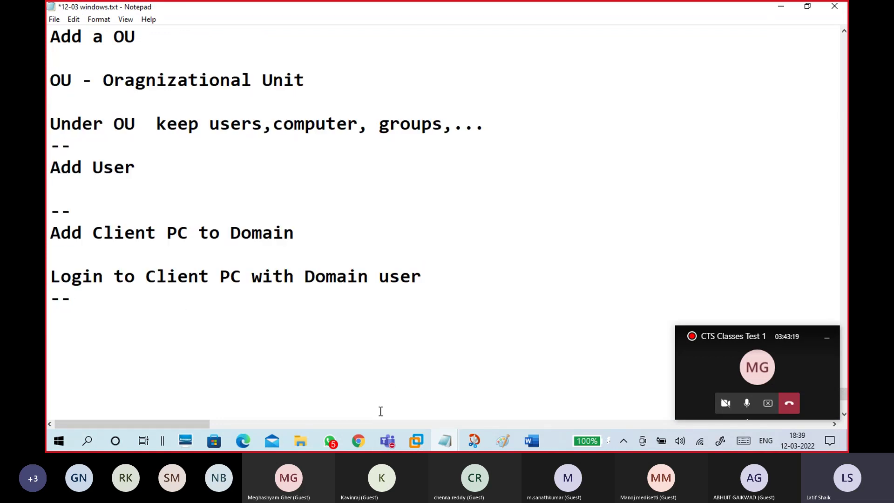
Step: Dismiss the Video processing notice and search the channel's videos for 'add client to domain'
{"action": "left_click", "coordinate": [366, 439]}
{"action": "left_click", "coordinate": [571, 311]}
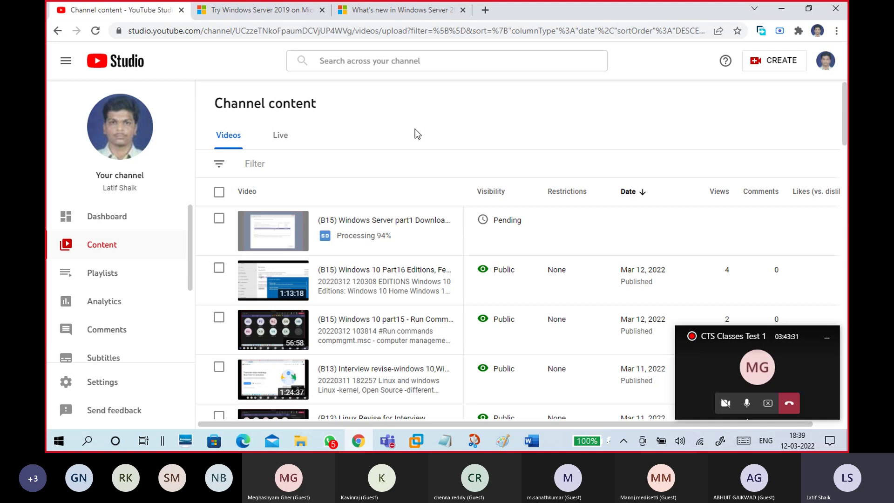
{"action": "left_click", "coordinate": [410, 64]}
{"action": "type", "text": "a"}
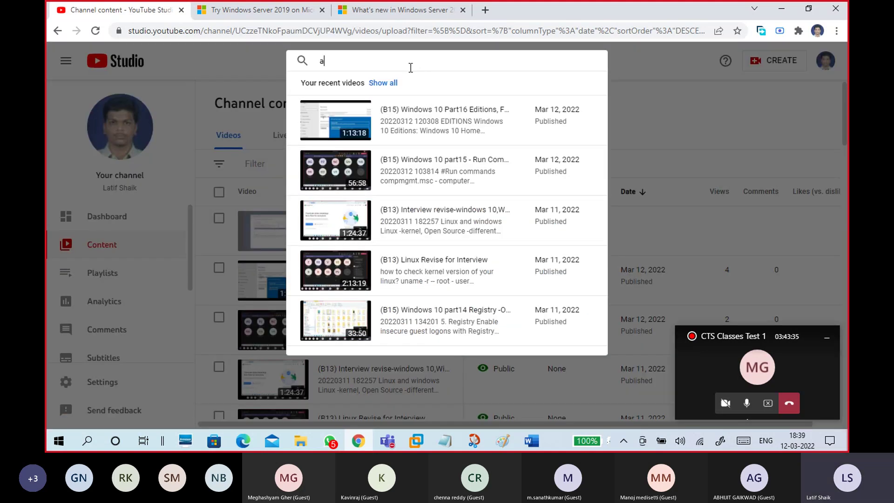
{"action": "type", "text": "dd clinet"}
{"action": "key", "text": "BackSpace"}
{"action": "key", "text": "BackSpace"}
{"action": "key", "text": "BackSpace"}
{"action": "type", "text": "etn"}
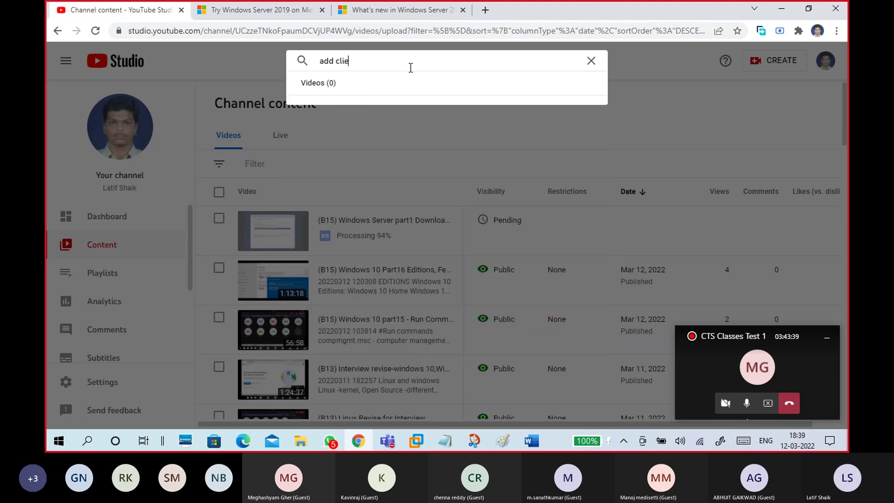
{"action": "key", "text": "BackSpace"}
{"action": "key", "text": "BackSpace"}
{"action": "key", "text": "BackSpace"}
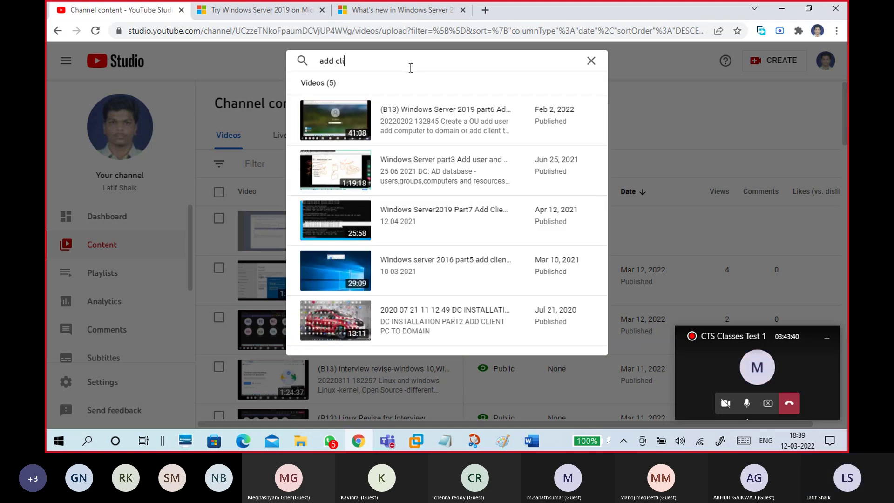
{"action": "type", "text": "ent"}
{"action": "key", "text": "Return"}
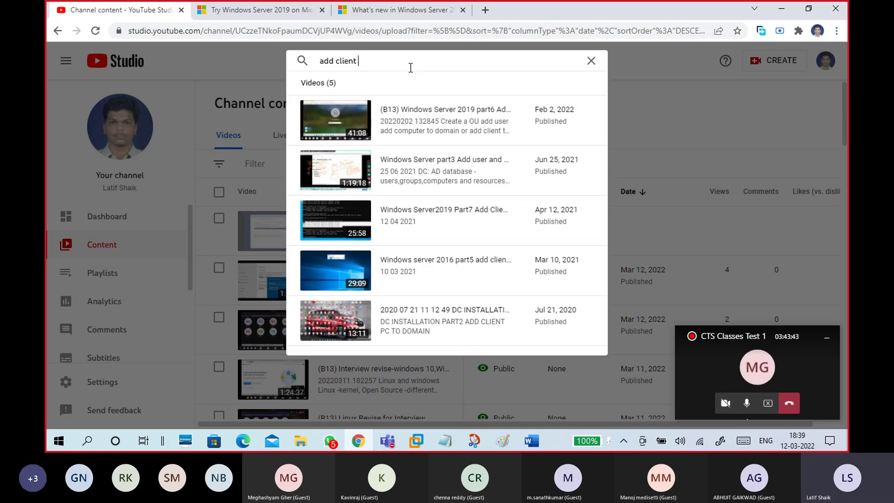
{"action": "type", "text": "to domain"}
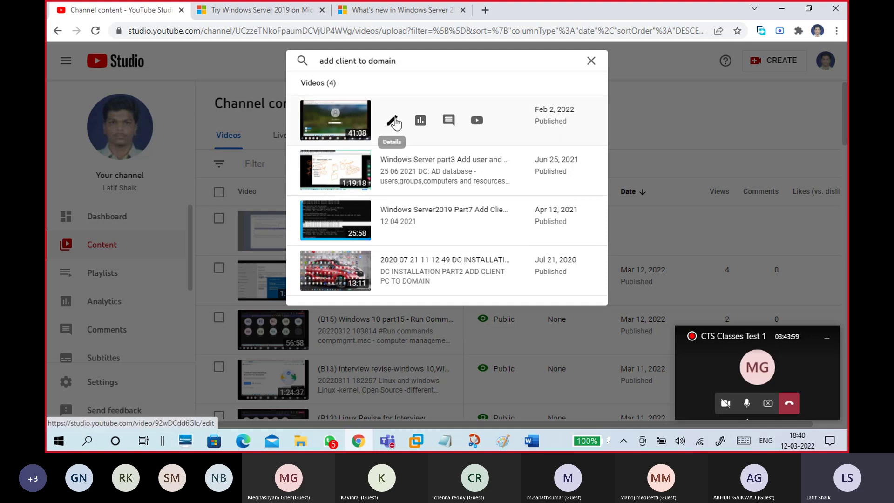
Step: Clear the search box, close the results, and minimize Chrome
{"action": "left_click", "coordinate": [590, 61]}
{"action": "left_click", "coordinate": [630, 112]}
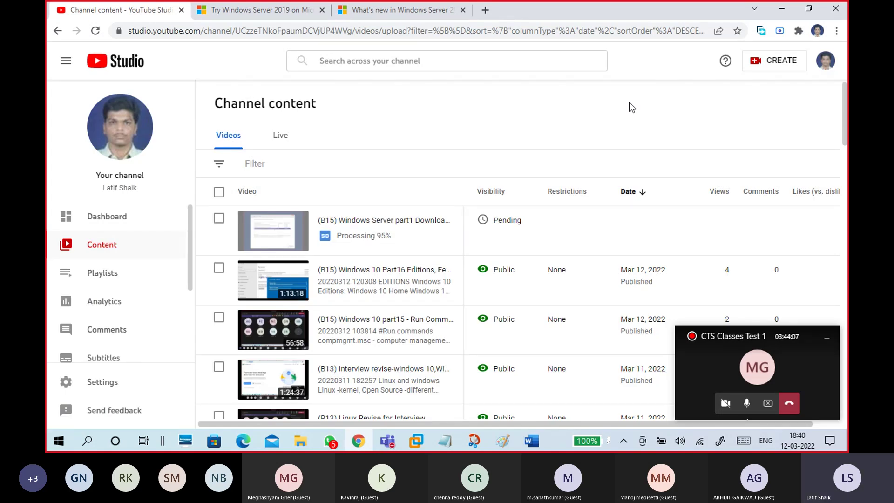
{"action": "left_click", "coordinate": [781, 8]}
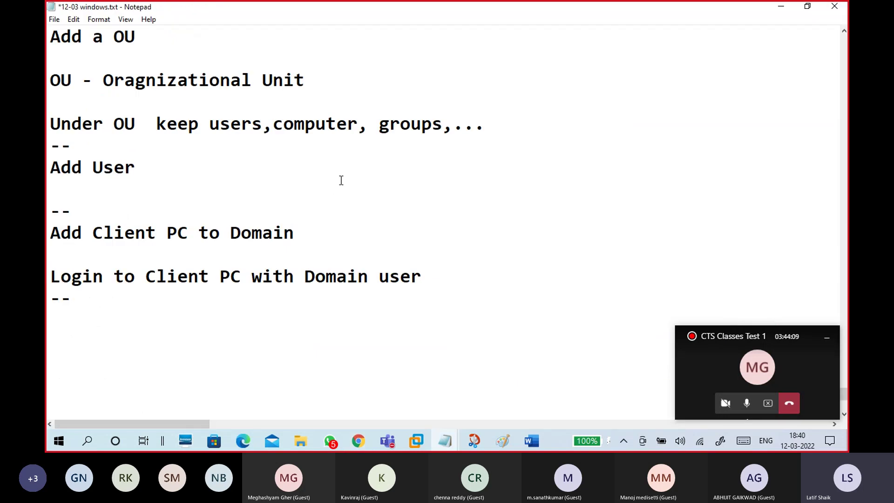
Step: Save the 12-03 windows.txt notes with File > Save
{"action": "scroll", "coordinate": [344, 180], "scroll_direction": "up", "scroll_amount": 10}
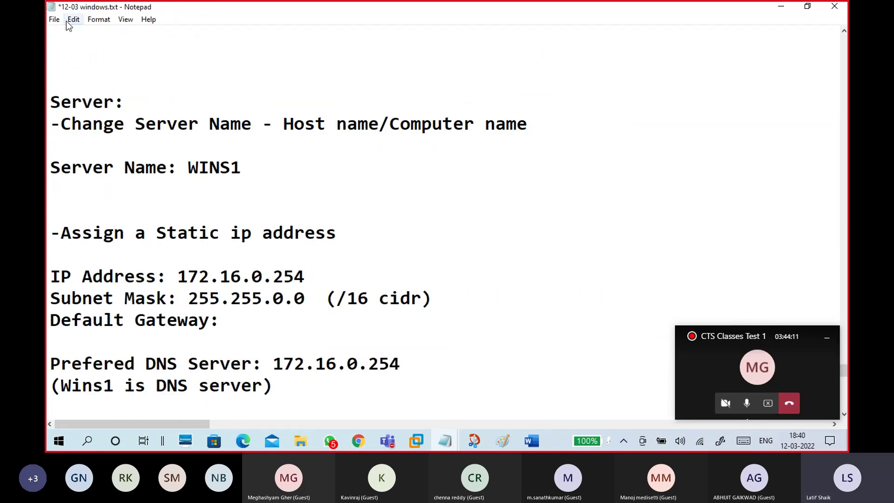
{"action": "left_click", "coordinate": [54, 19]}
{"action": "left_click", "coordinate": [61, 71]}
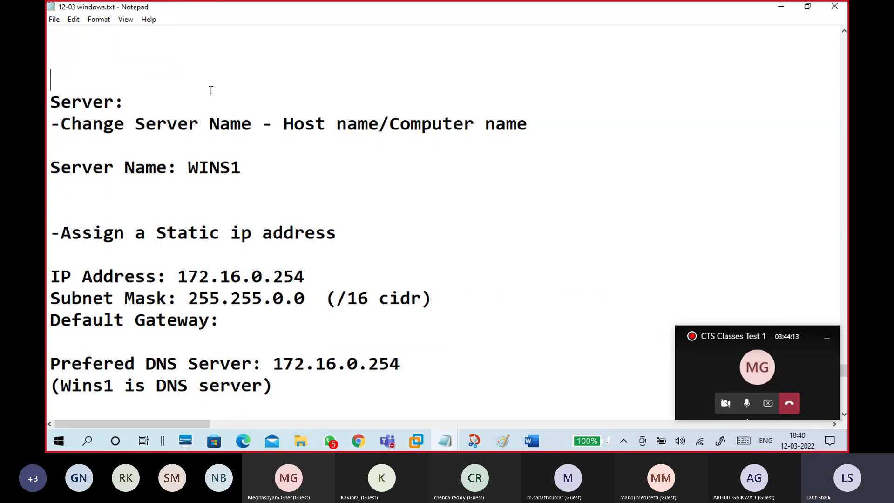
{"action": "scroll", "coordinate": [211, 90], "scroll_direction": "up", "scroll_amount": 3}
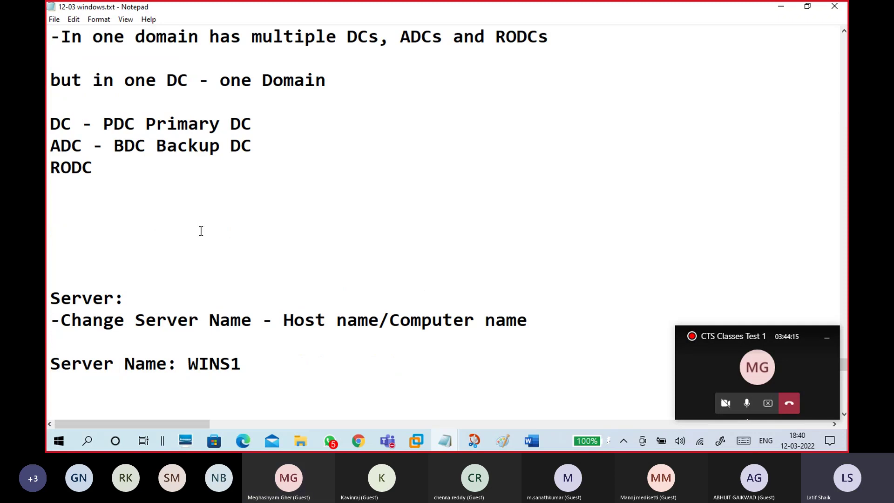